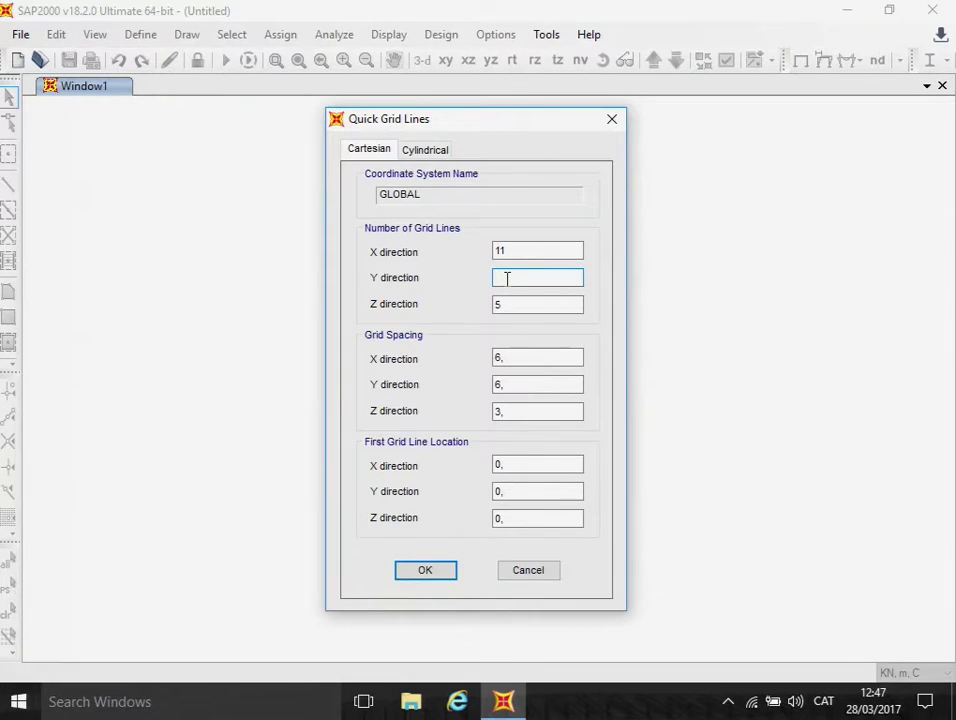
Create the grid with 4 Y and 1 Z grid lines, spaced 4 m in X, 3 m in Y and 1 m in Z, and close the 3-D view
type("4")
left_click(500, 304)
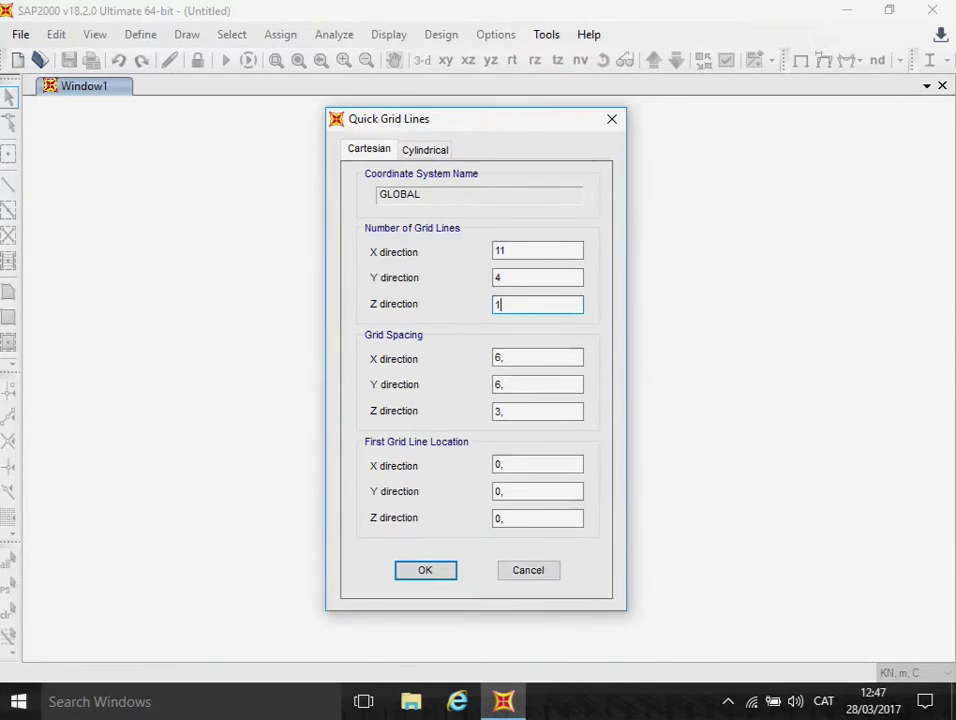
left_click(504, 357)
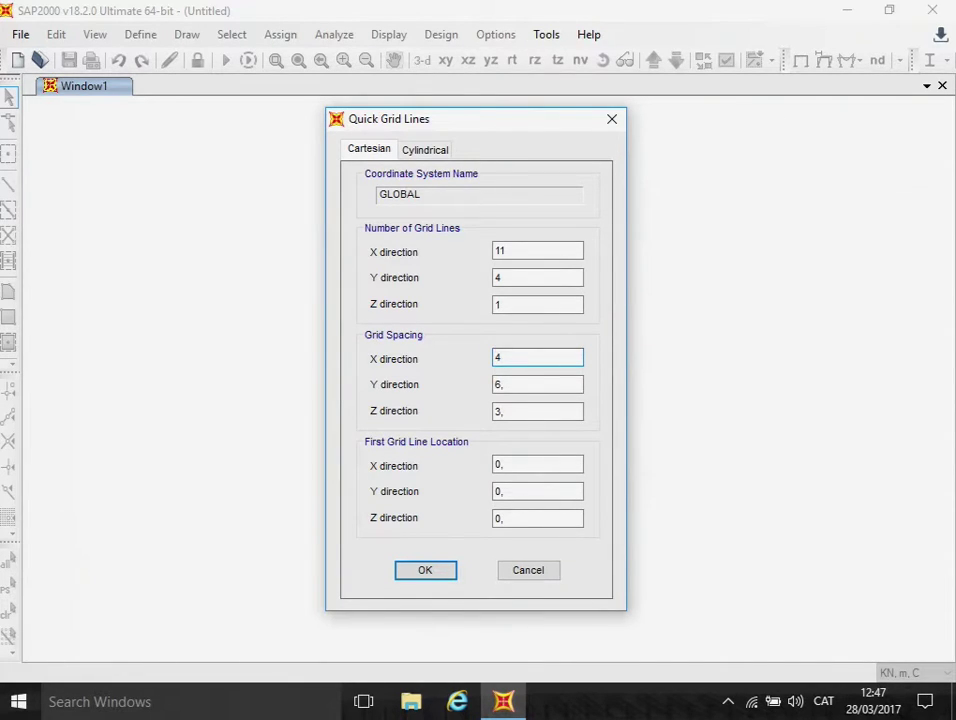
left_click(504, 384)
left_click(498, 411)
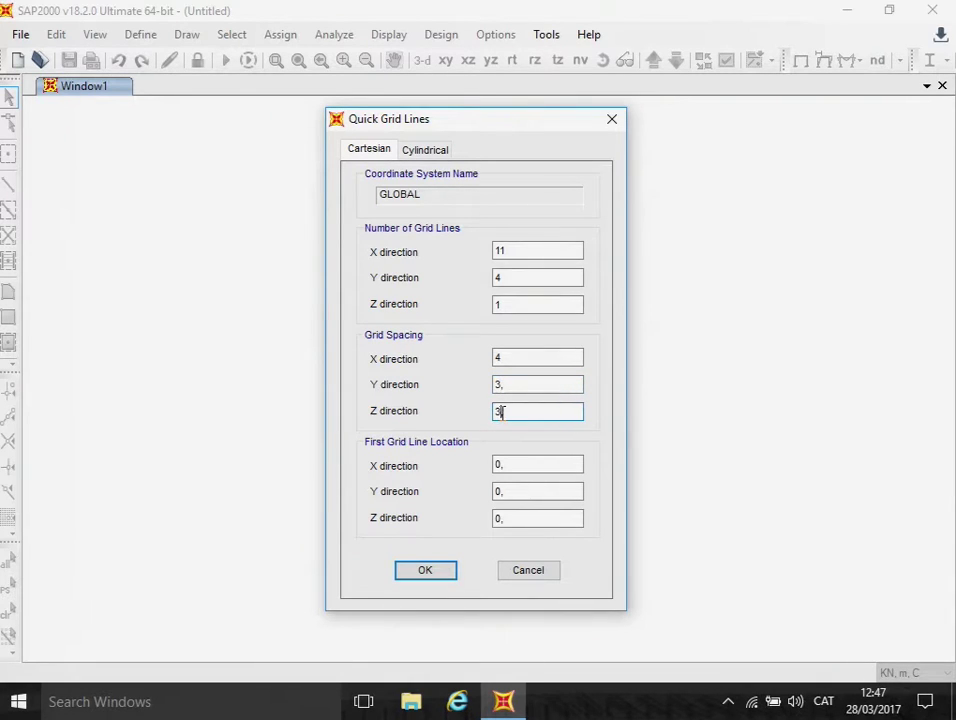
type("1,")
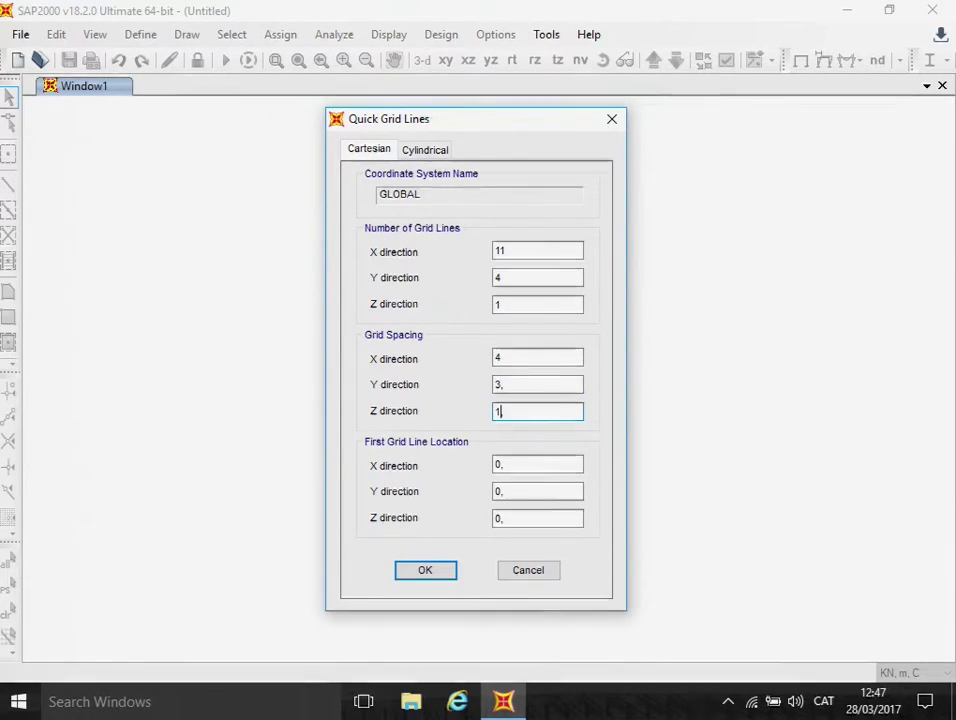
left_click(424, 572)
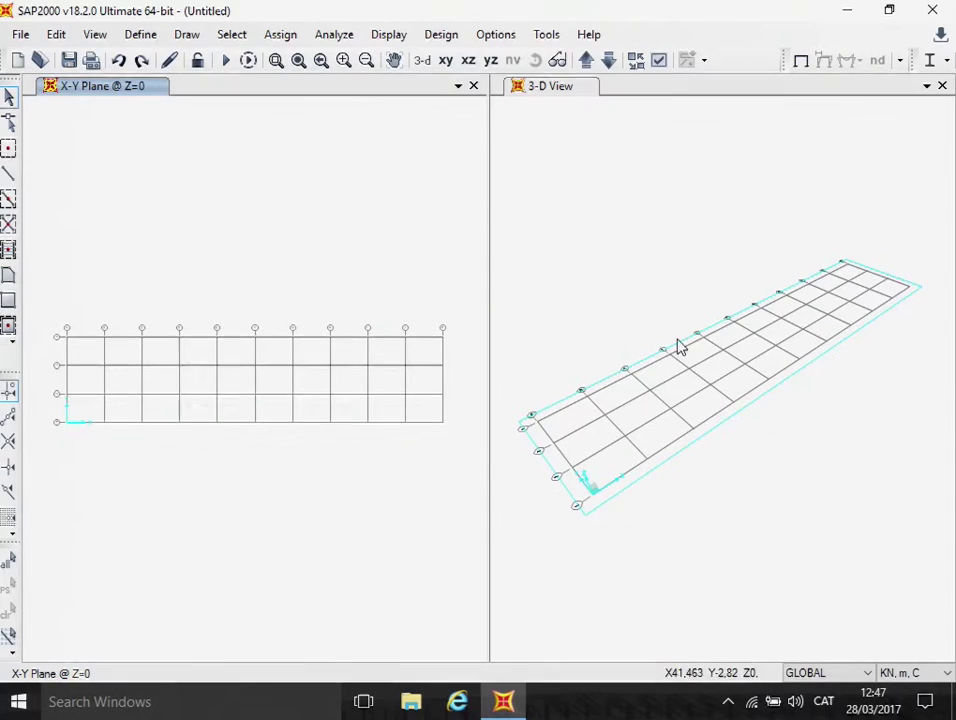
left_click(941, 86)
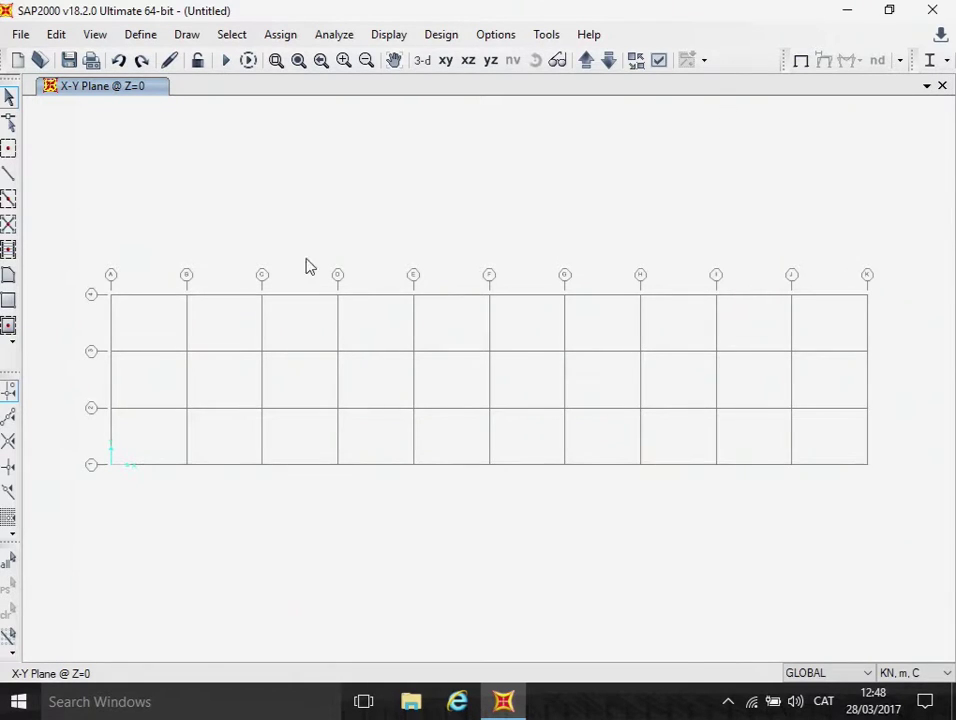
Draw consecutive straight frame members along grid line 4 from A to E, with a joint at each grid intersection
left_click(9, 177)
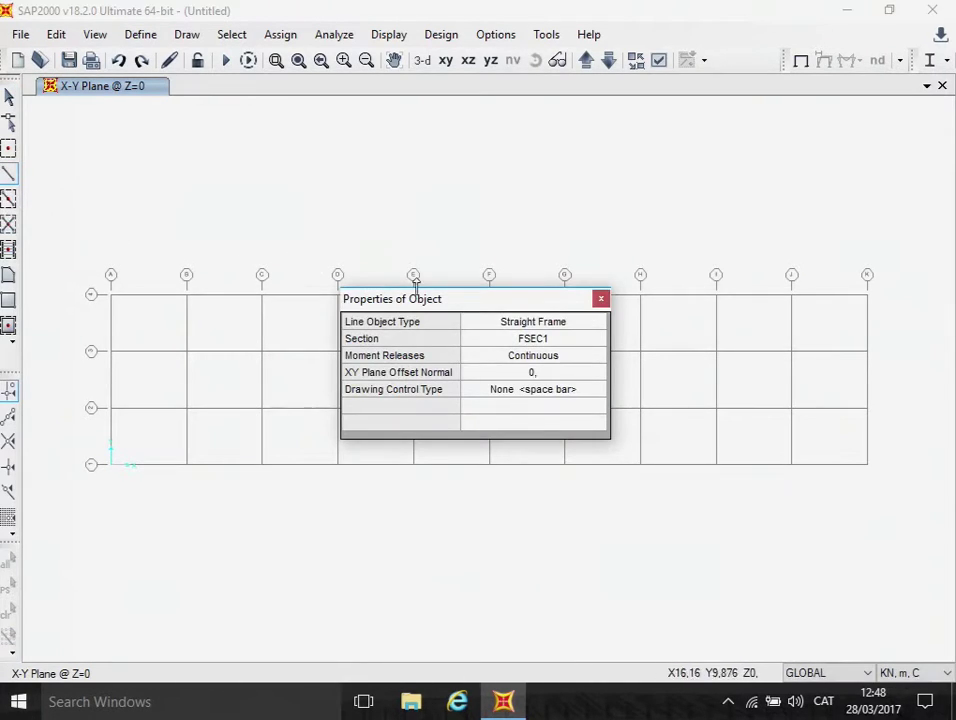
left_click_drag(476, 300, 455, 515)
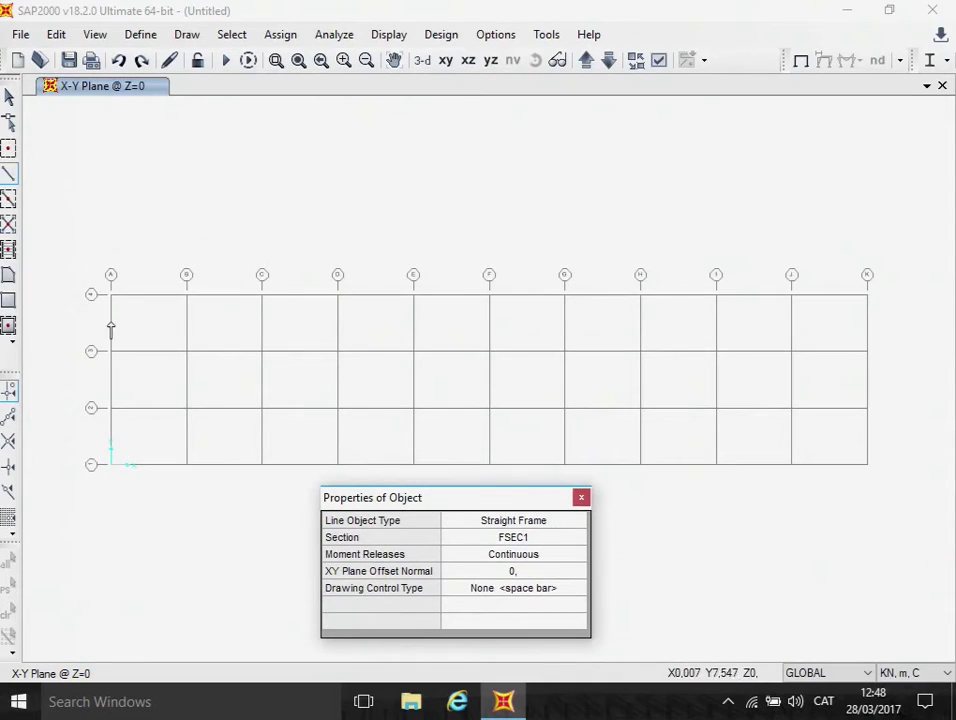
left_click(110, 295)
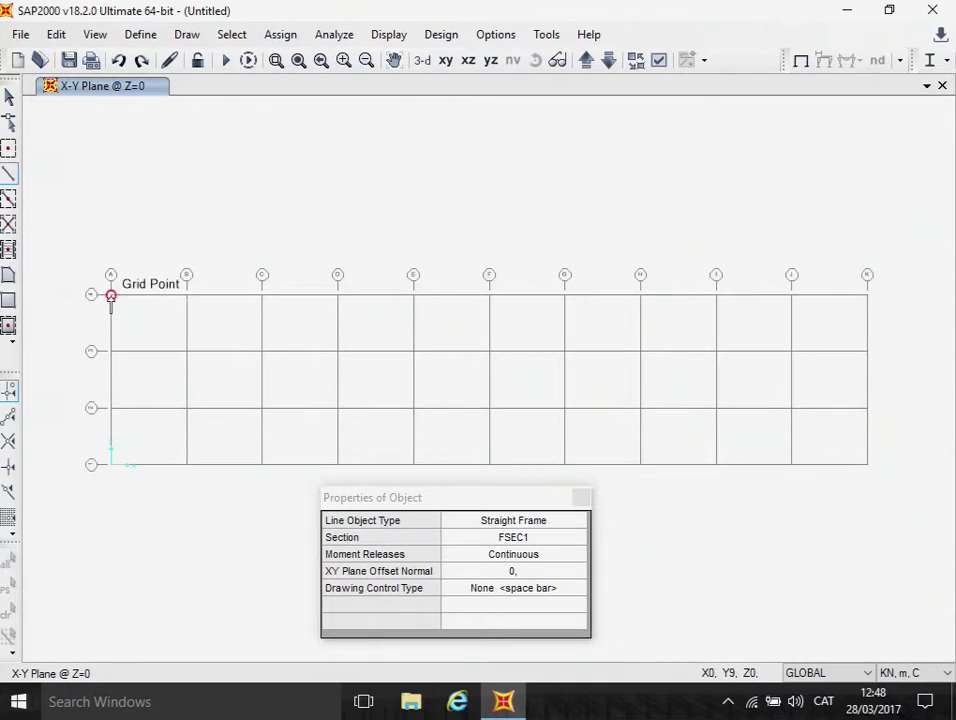
double_click(196, 308)
left_click(261, 296)
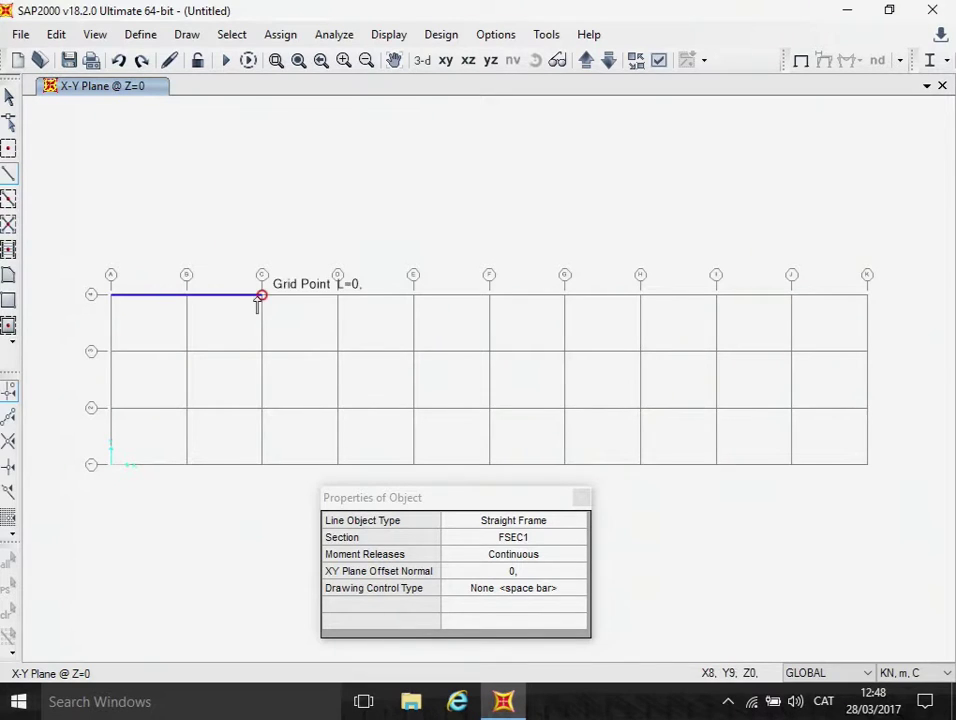
left_click(337, 296)
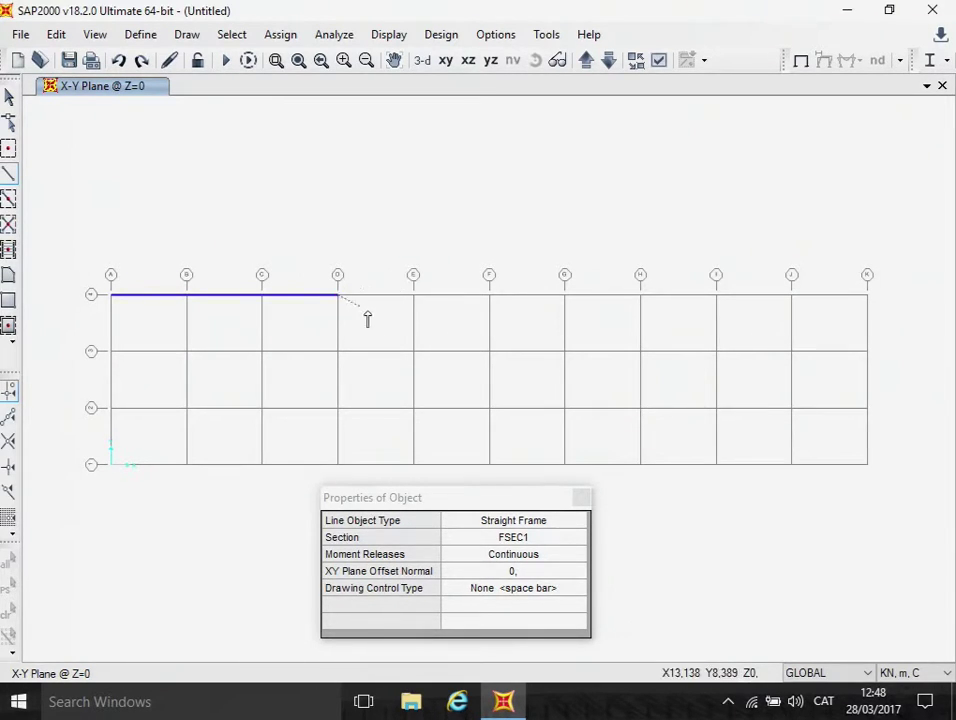
left_click(413, 296)
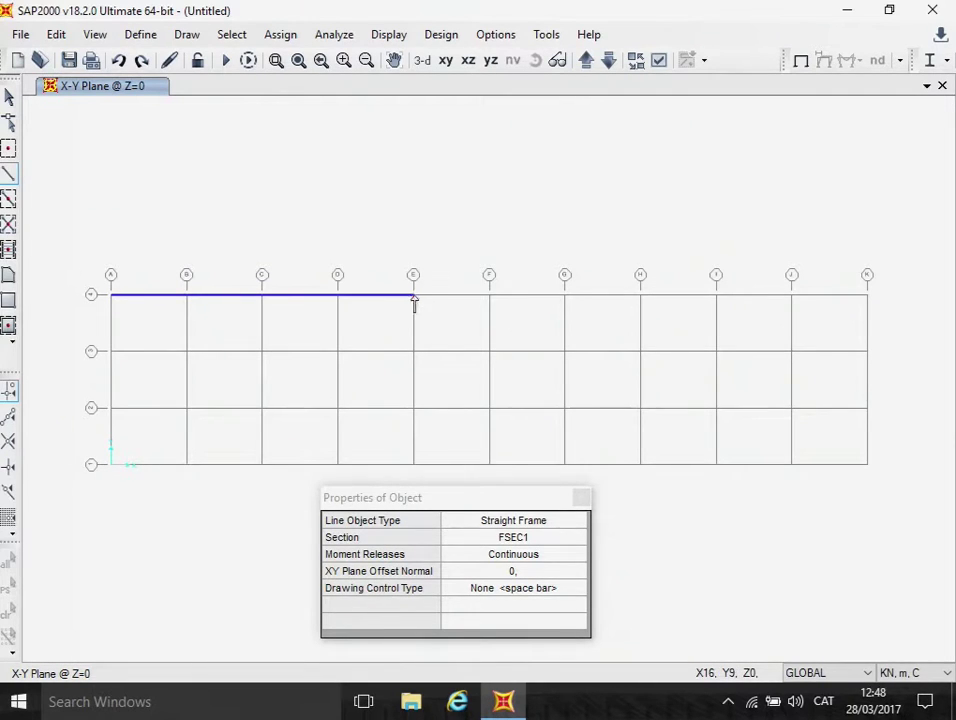
left_click(489, 352)
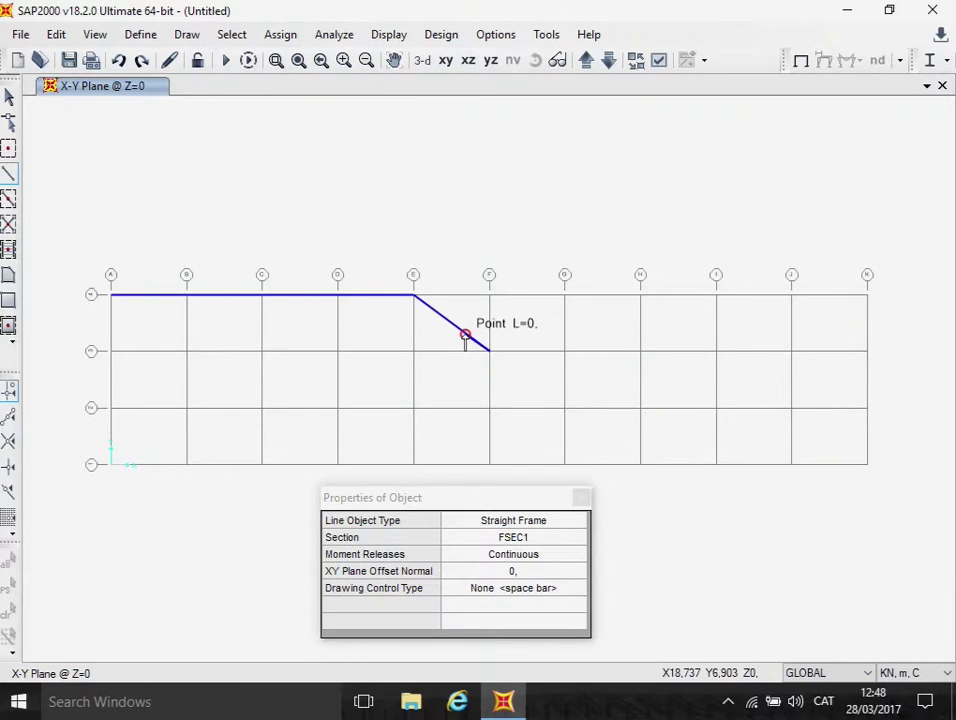
right_click(465, 340)
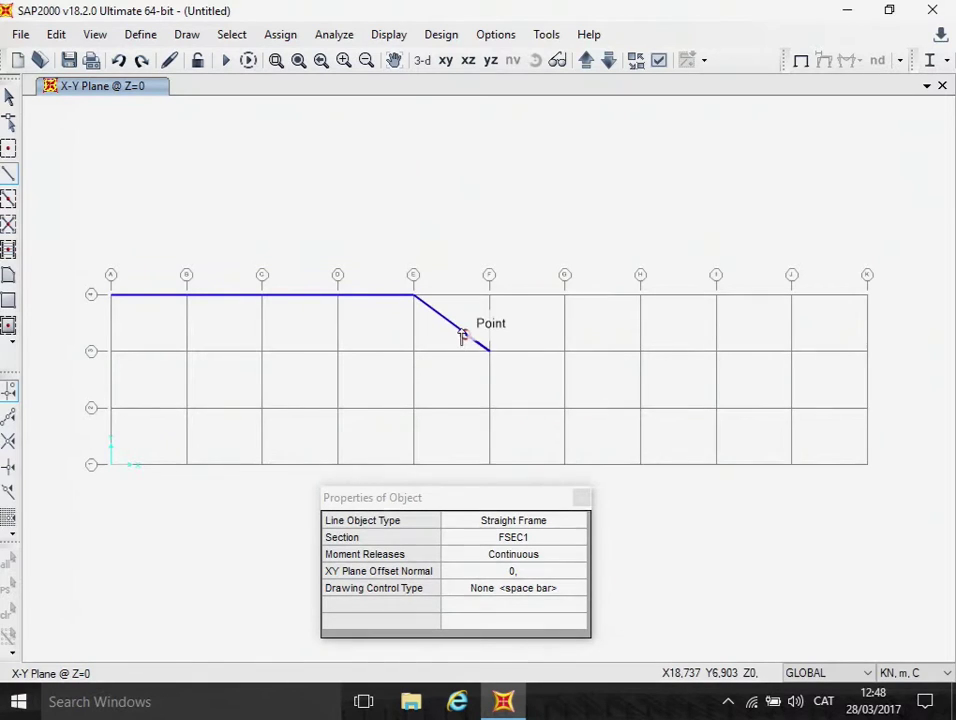
left_click(463, 336)
right_click(463, 336)
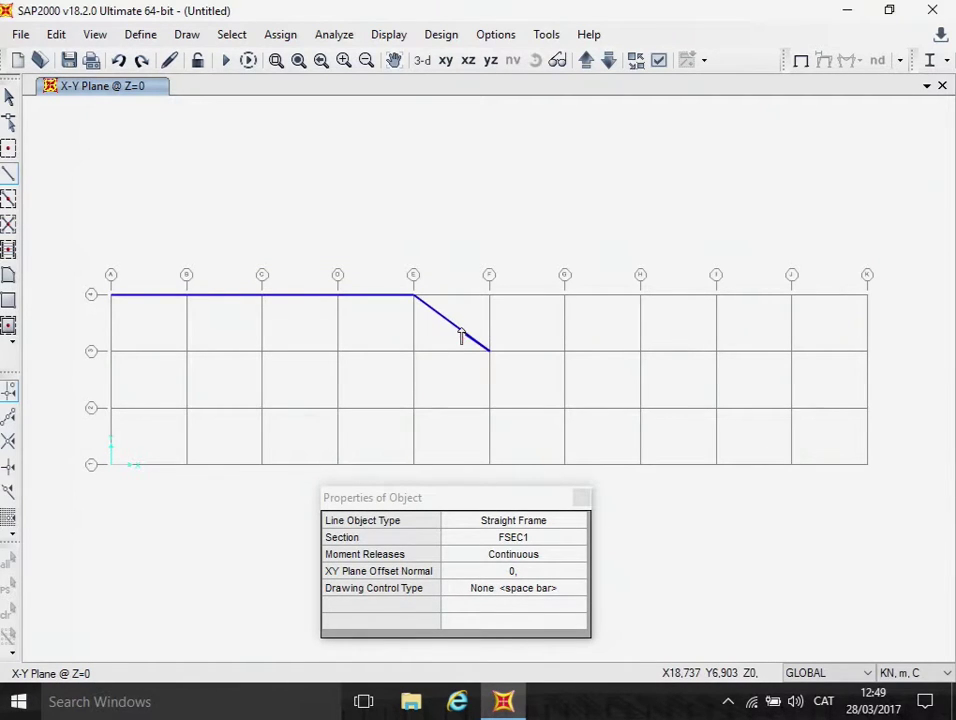
left_click(233, 38)
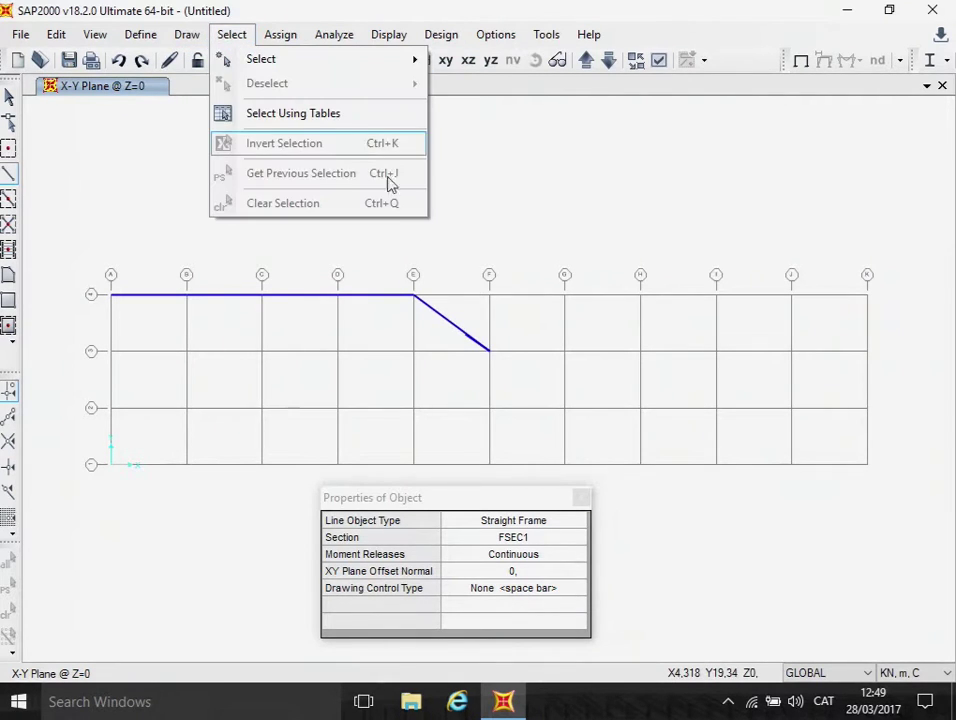
left_click(451, 333)
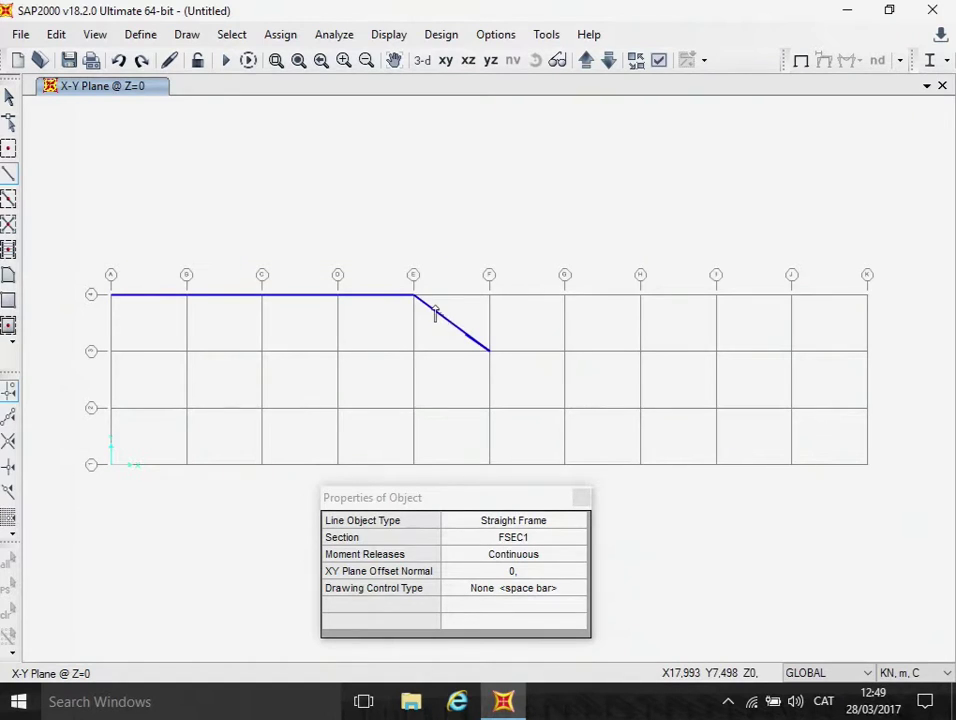
left_click(119, 62)
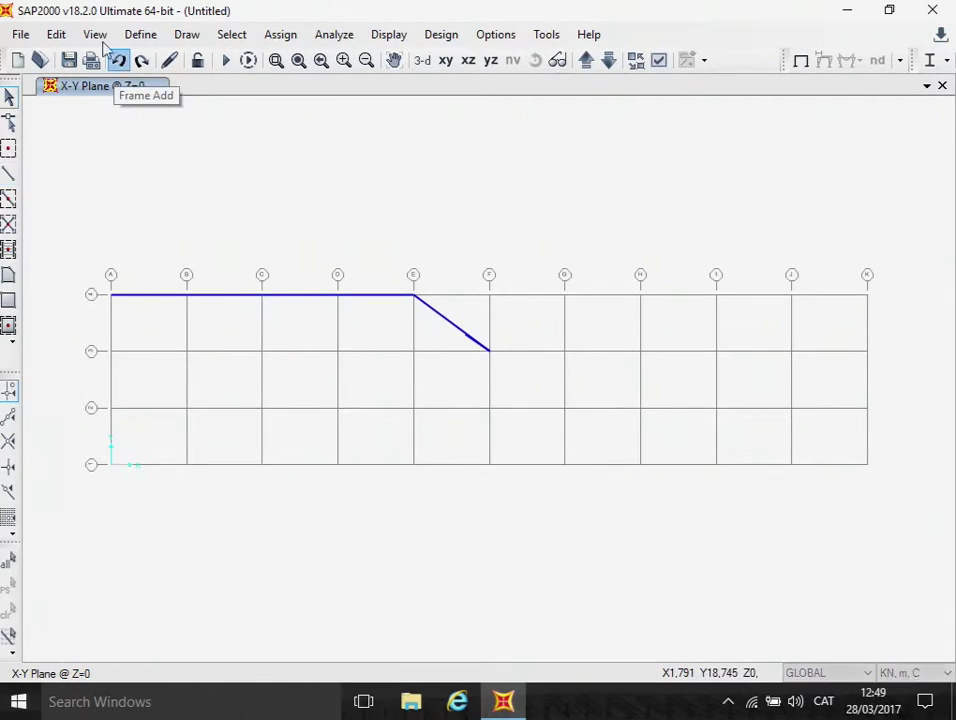
left_click(119, 62)
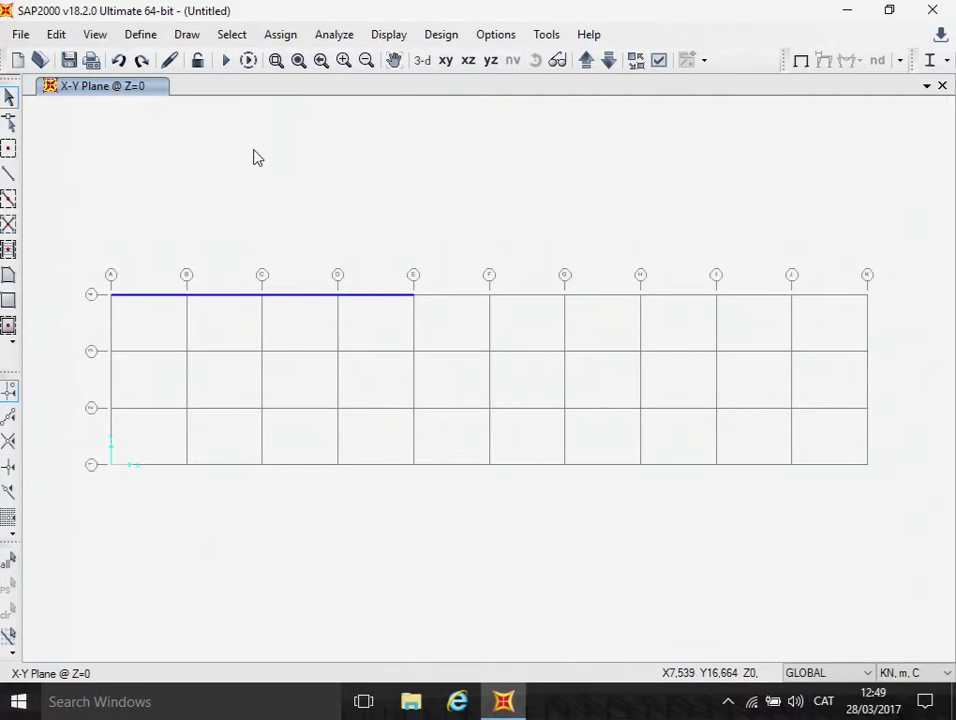
Continue the straight frame members along grid line 4 from E to K, bay by bay, and end the drawing command
left_click(8, 177)
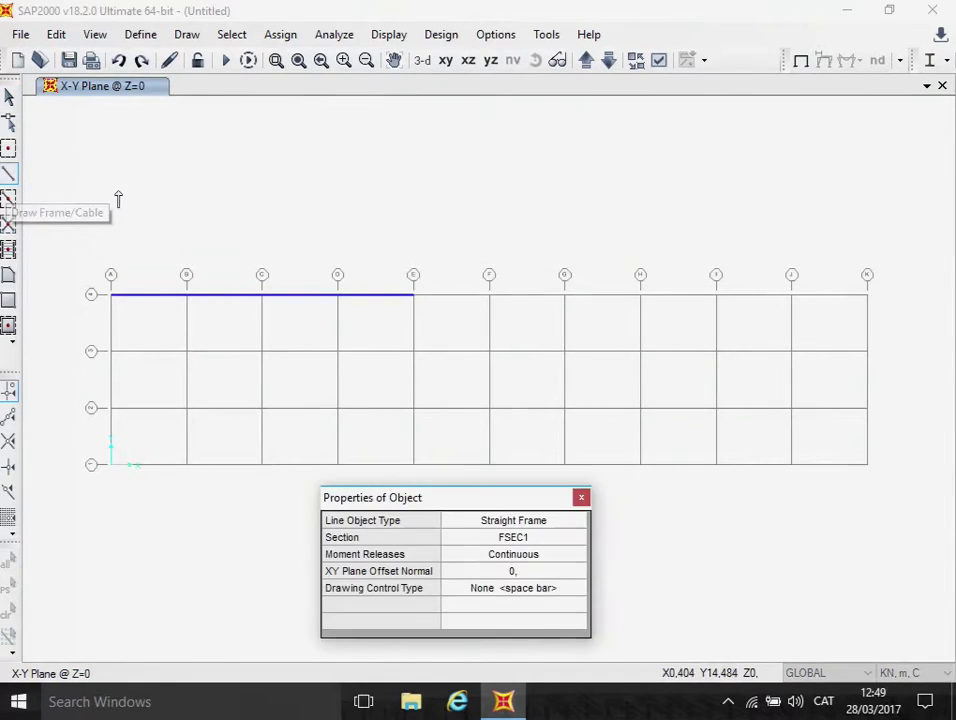
left_click(413, 295)
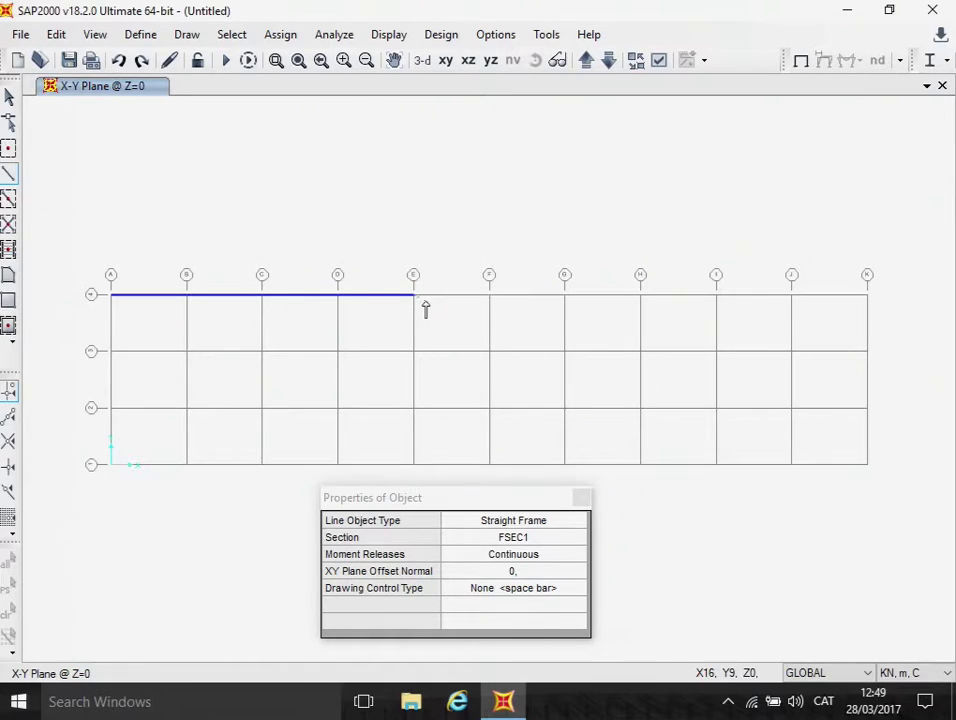
left_click(489, 295)
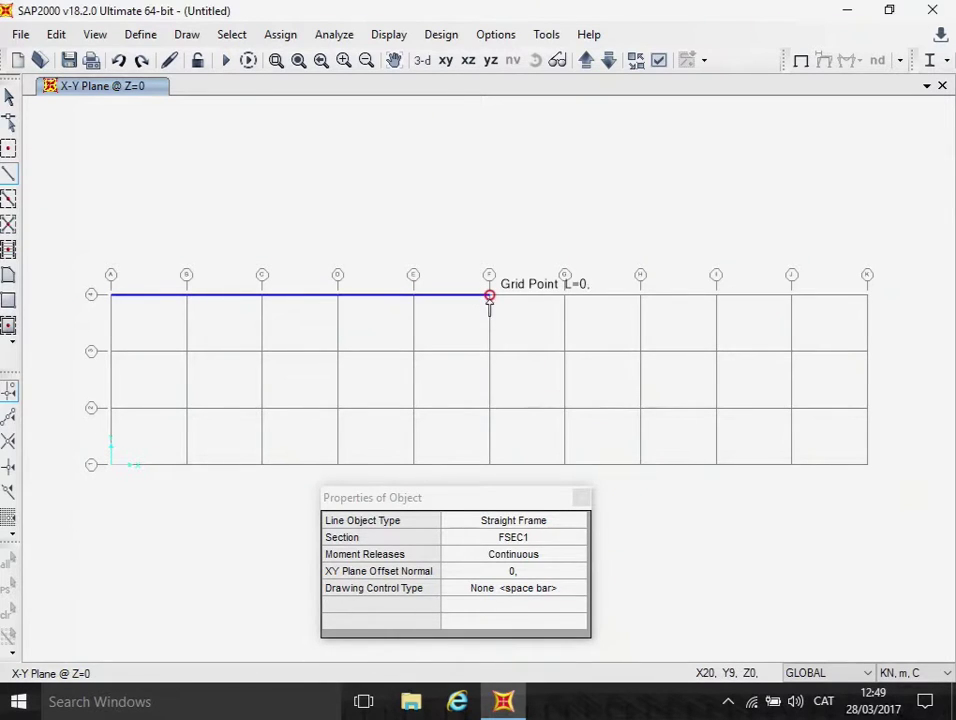
left_click(565, 295)
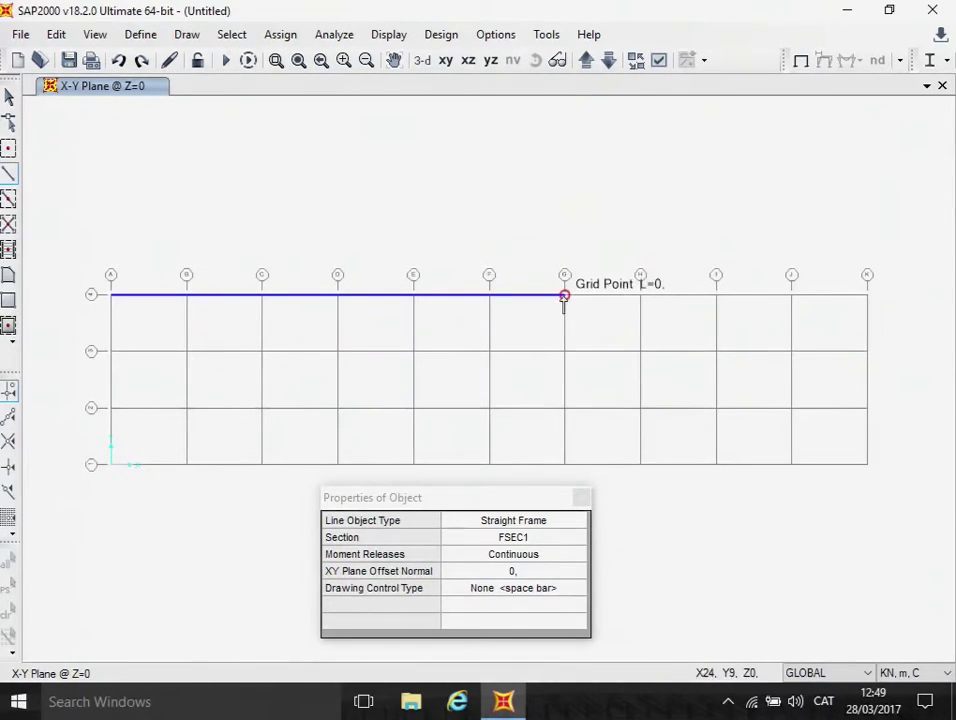
left_click(640, 295)
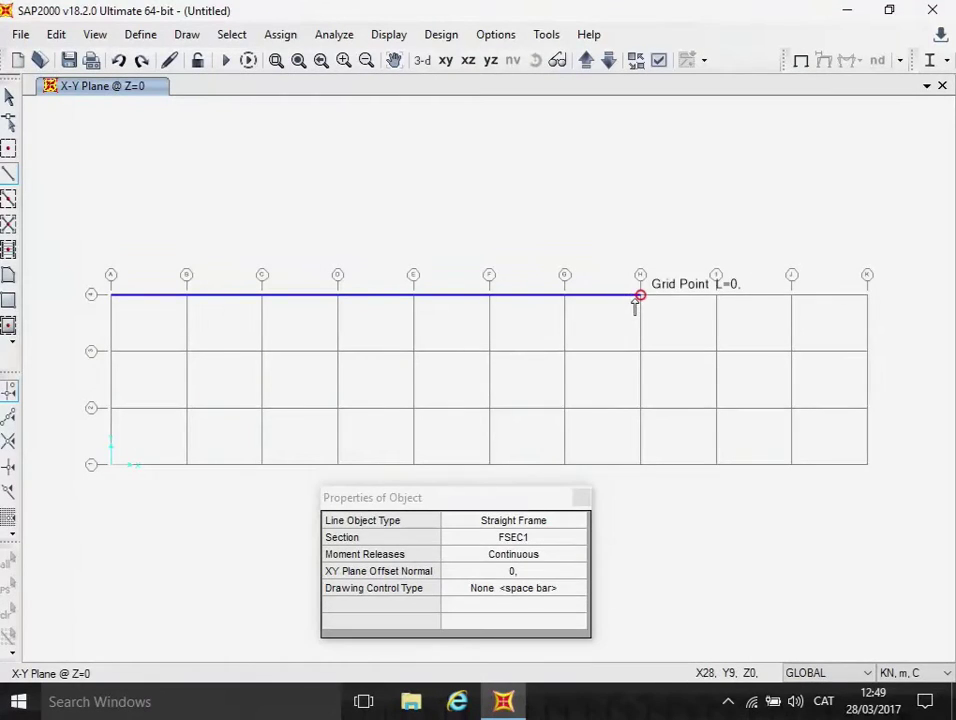
left_click(716, 295)
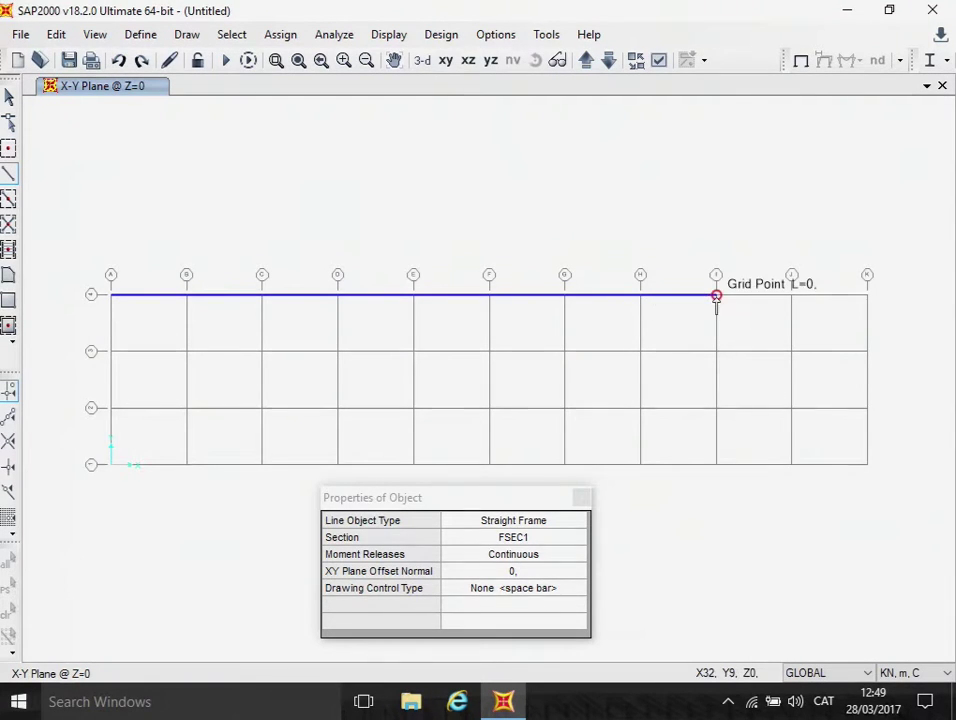
left_click(791, 295)
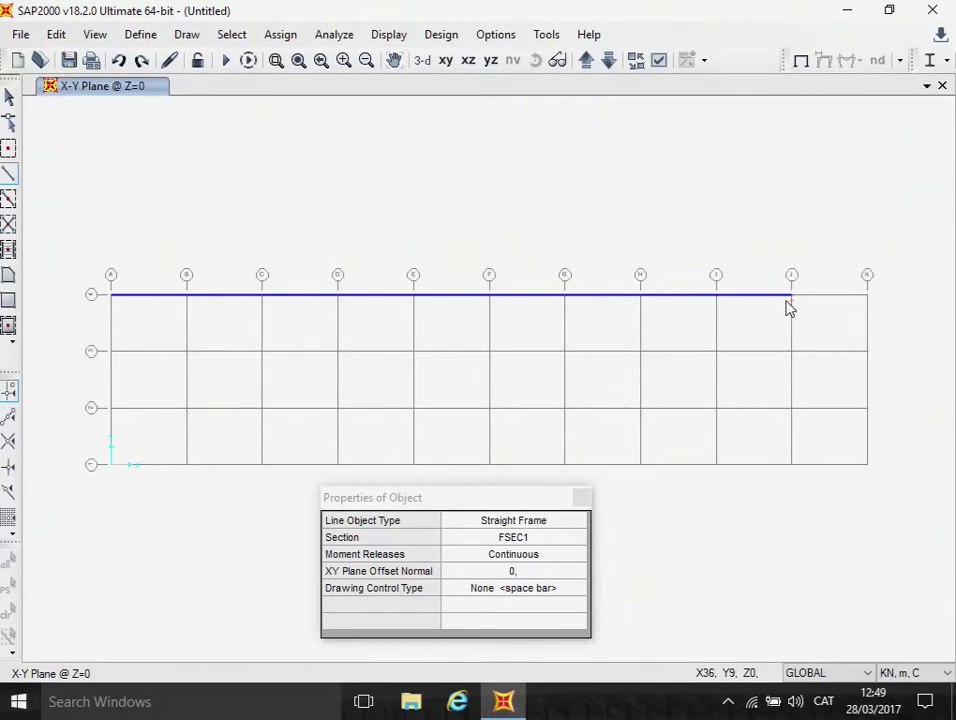
left_click(867, 296)
key("Escape")
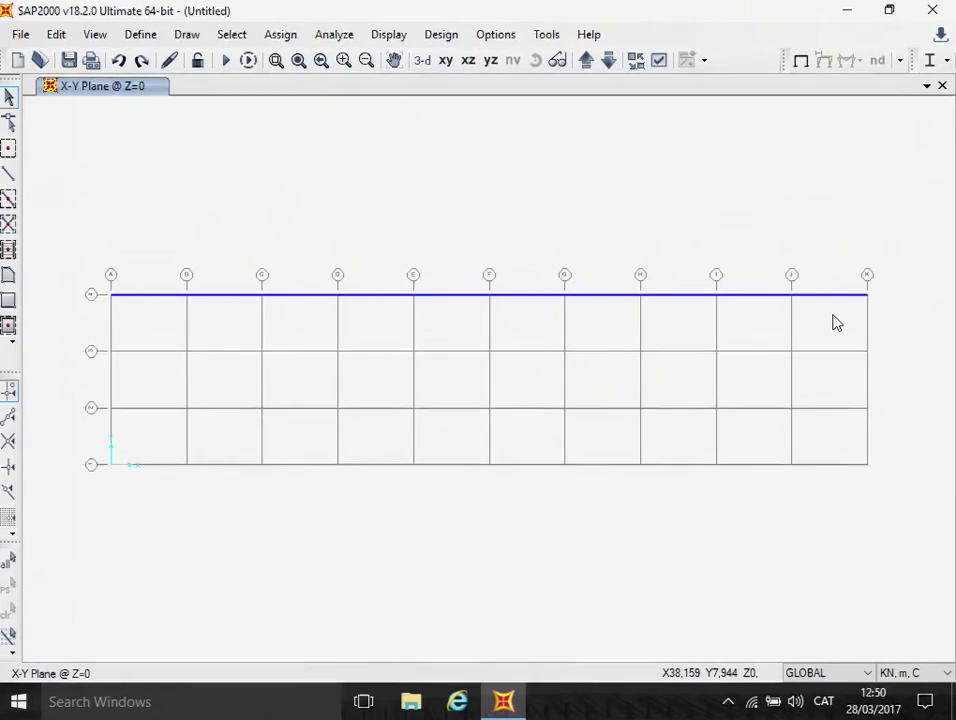
Window-select all frame members and joints along grid line 4 from A to K
left_click(231, 35)
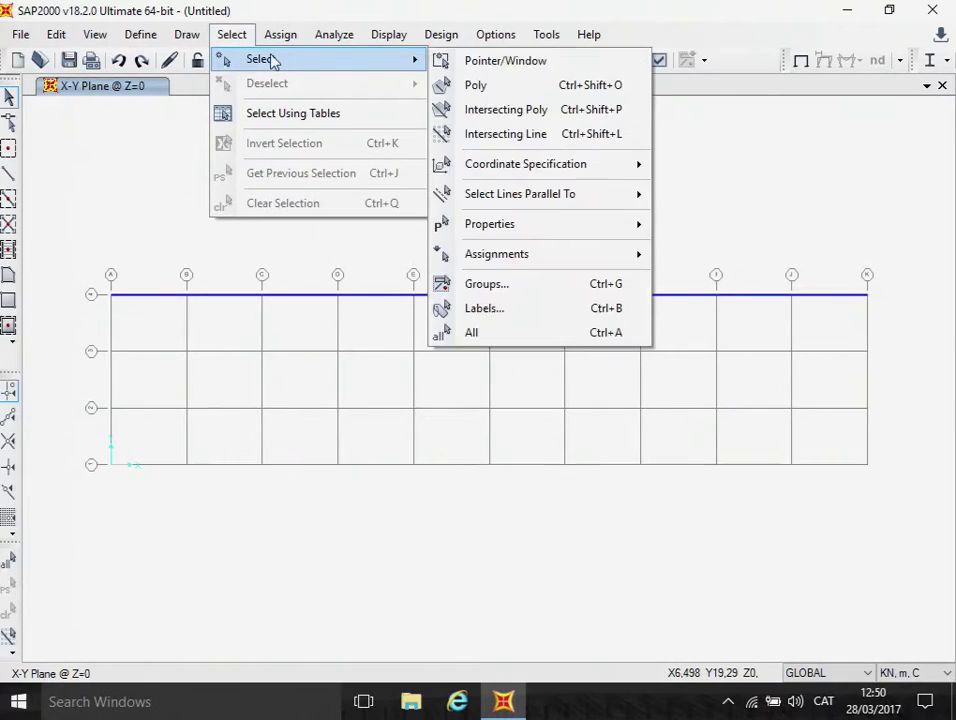
left_click(270, 52)
left_click(231, 35)
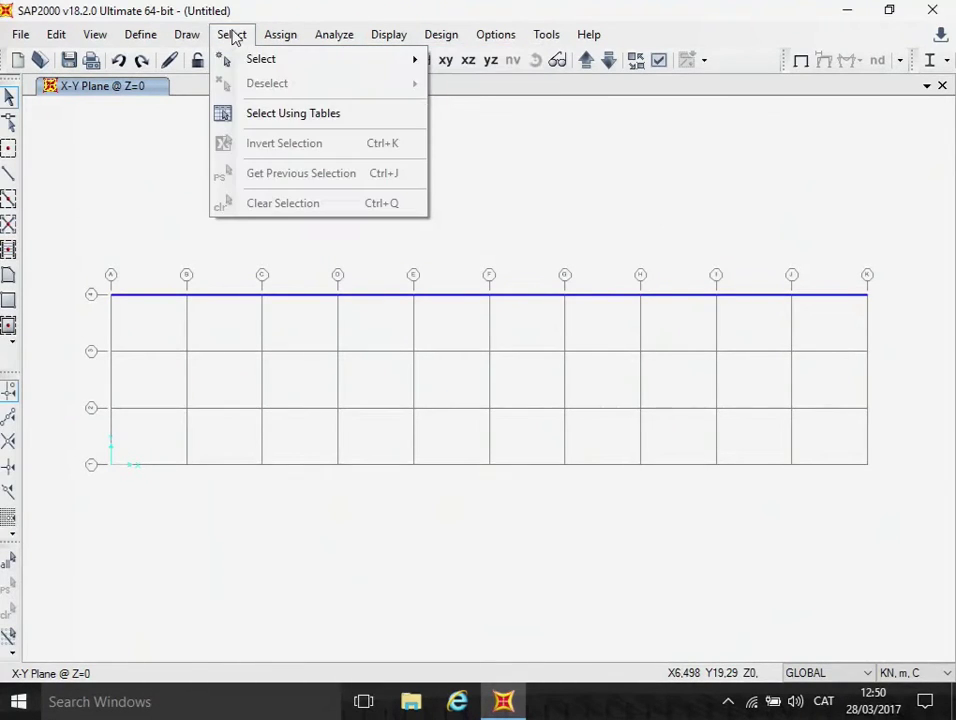
mouse_move(325, 52)
left_click(277, 60)
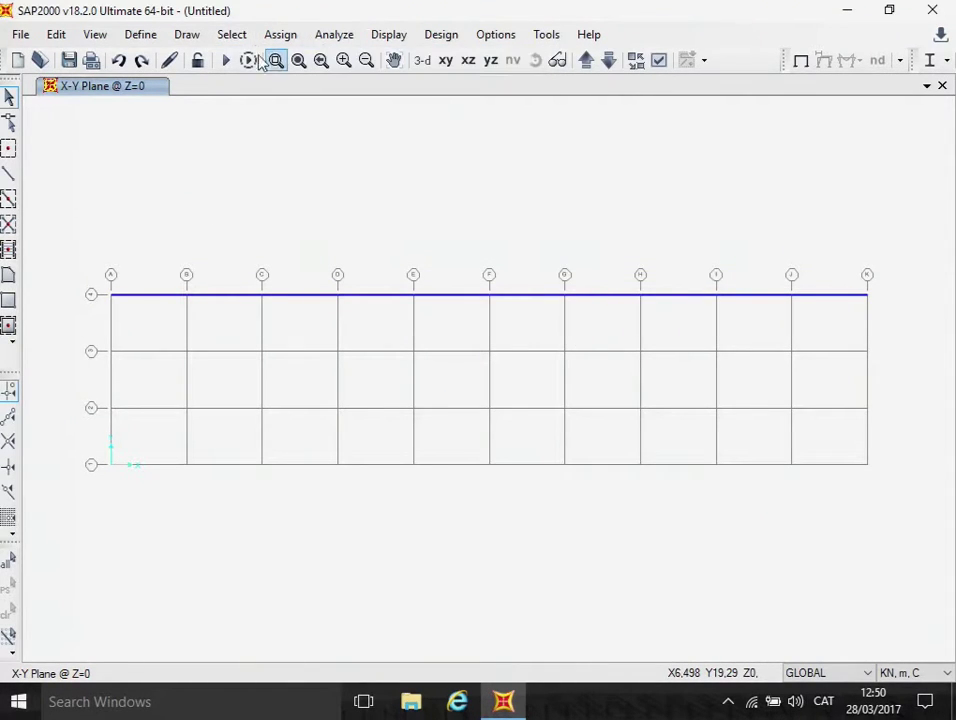
left_click(232, 35)
mouse_move(277, 62)
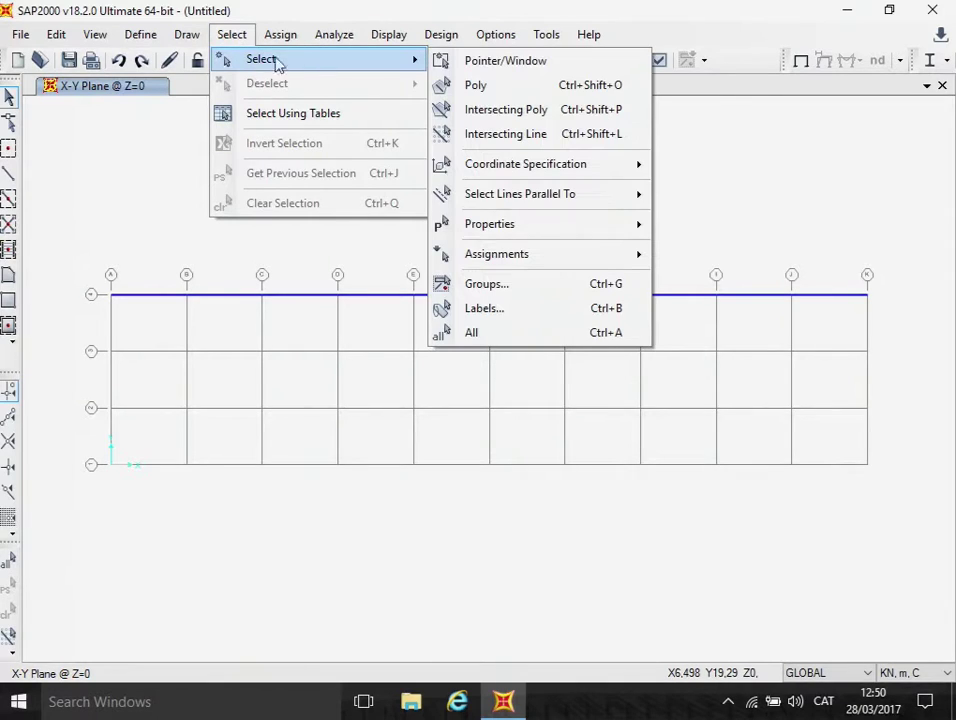
left_click(490, 62)
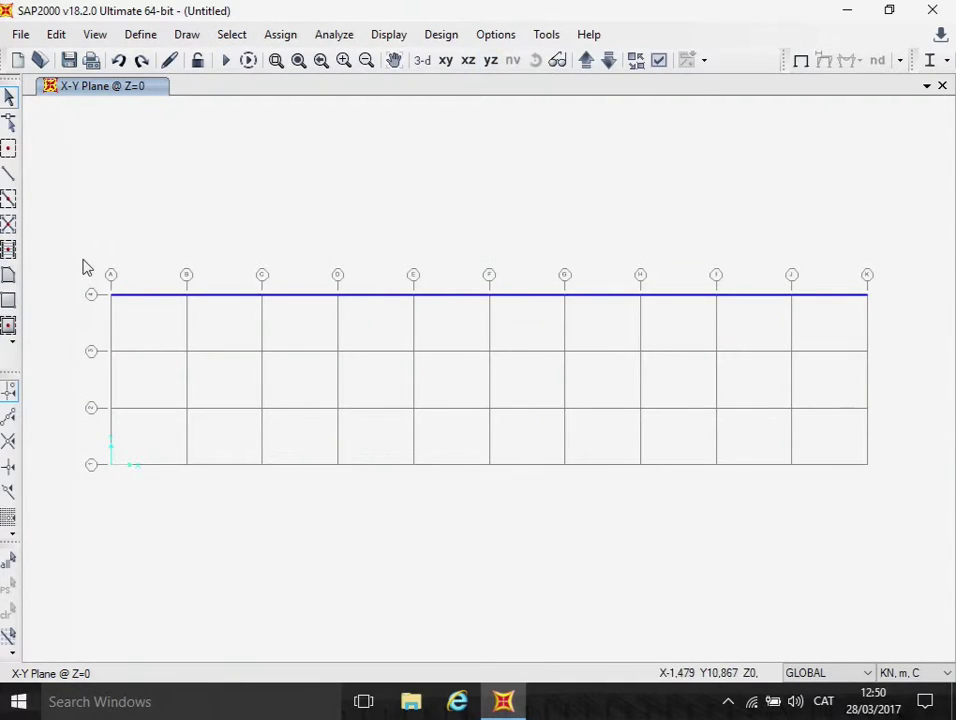
left_click_drag(83, 261, 915, 330)
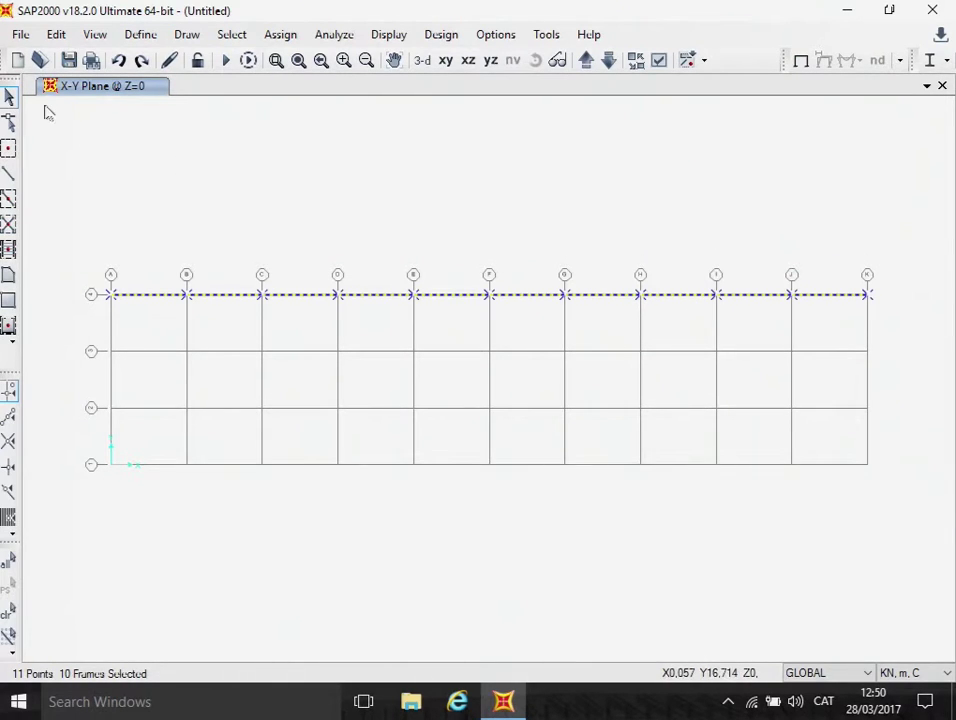
Replicate the selected row linearly 3 times with a dy increment of -3 m, covering grid lines 3, 2 and 1
left_click(57, 35)
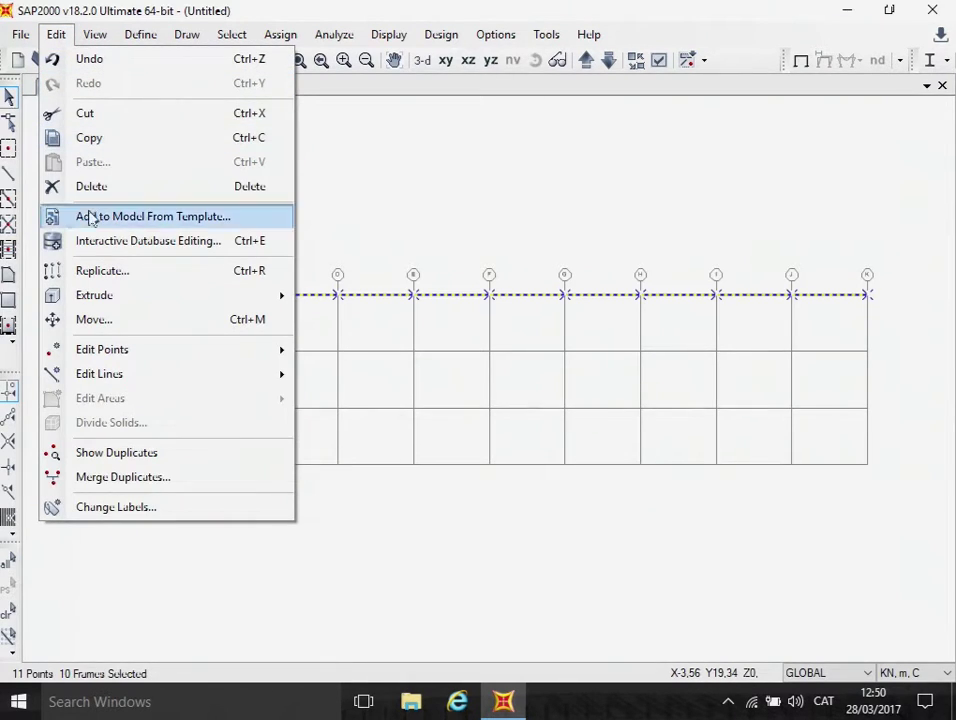
left_click(90, 272)
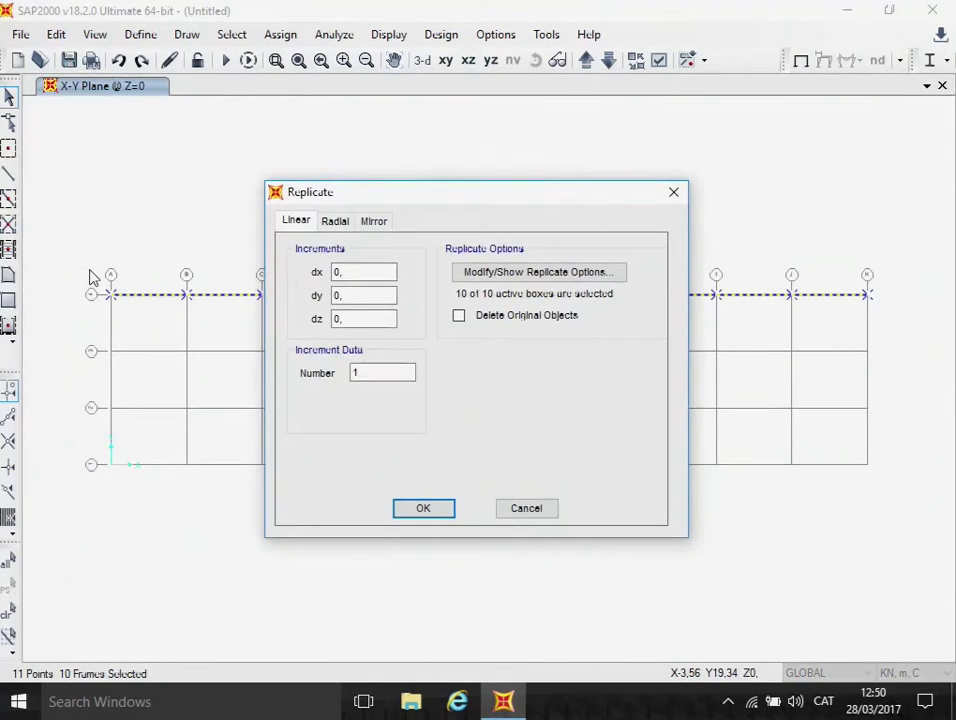
left_click(343, 294)
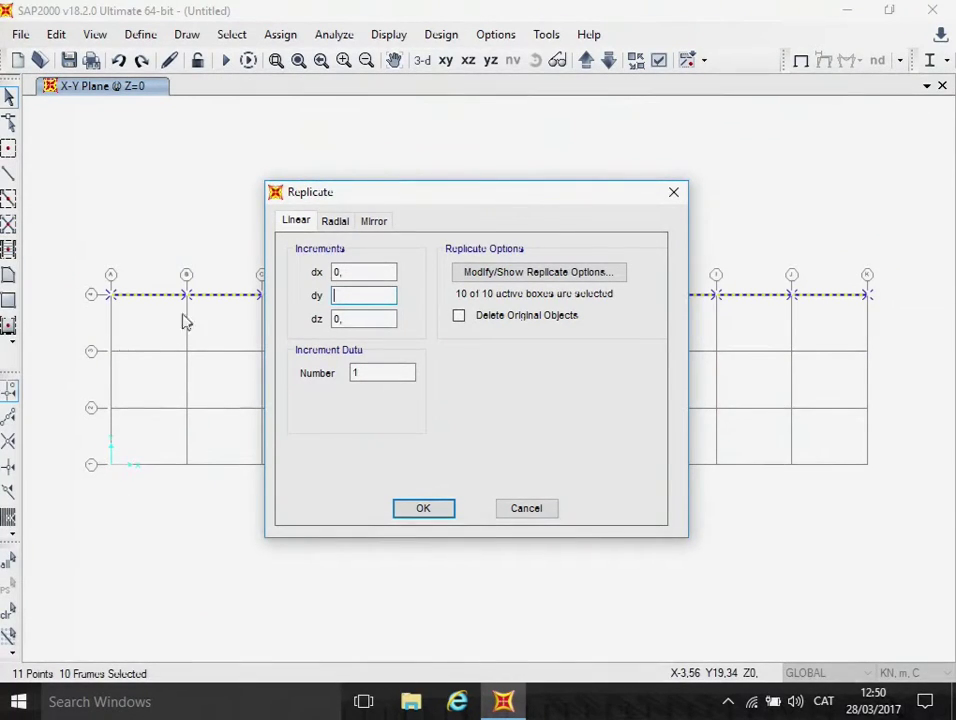
type("-")
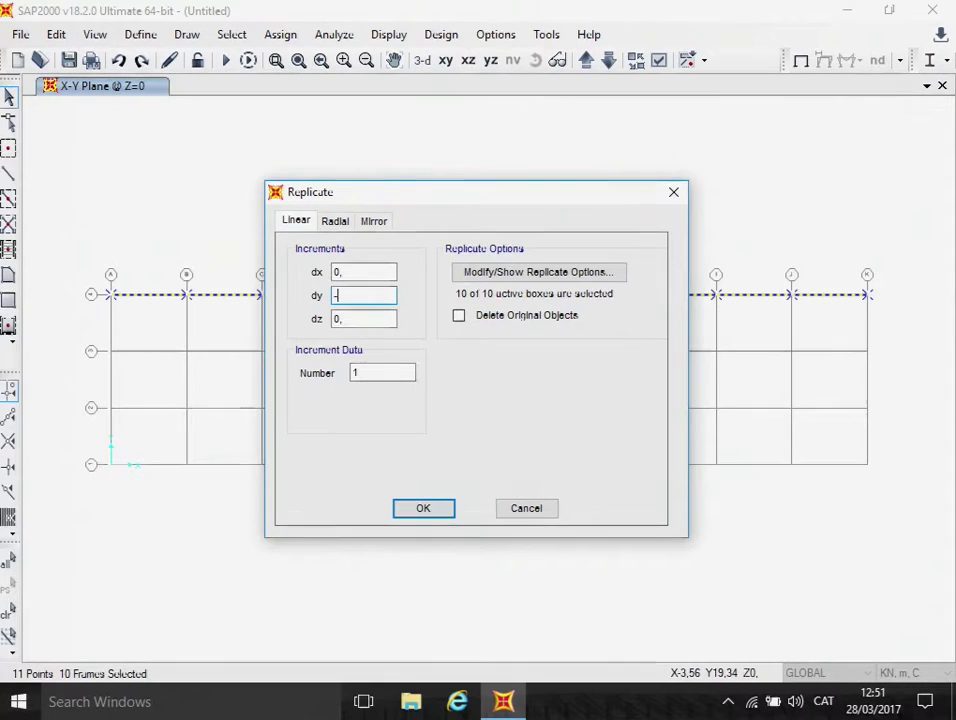
type("3")
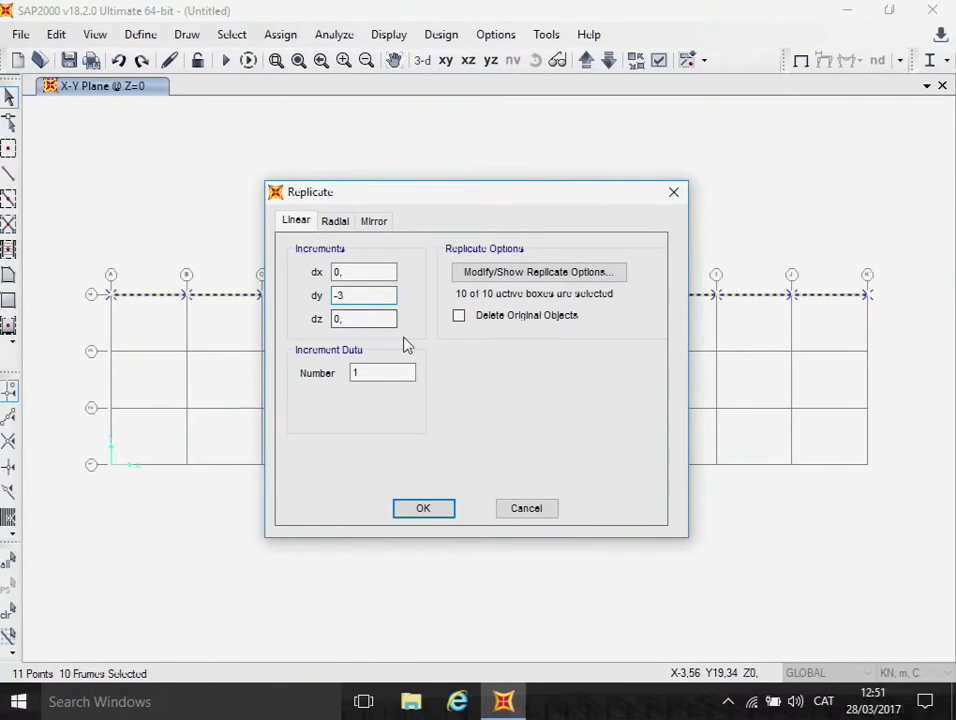
double_click(357, 372)
key("BackSpace")
type("3")
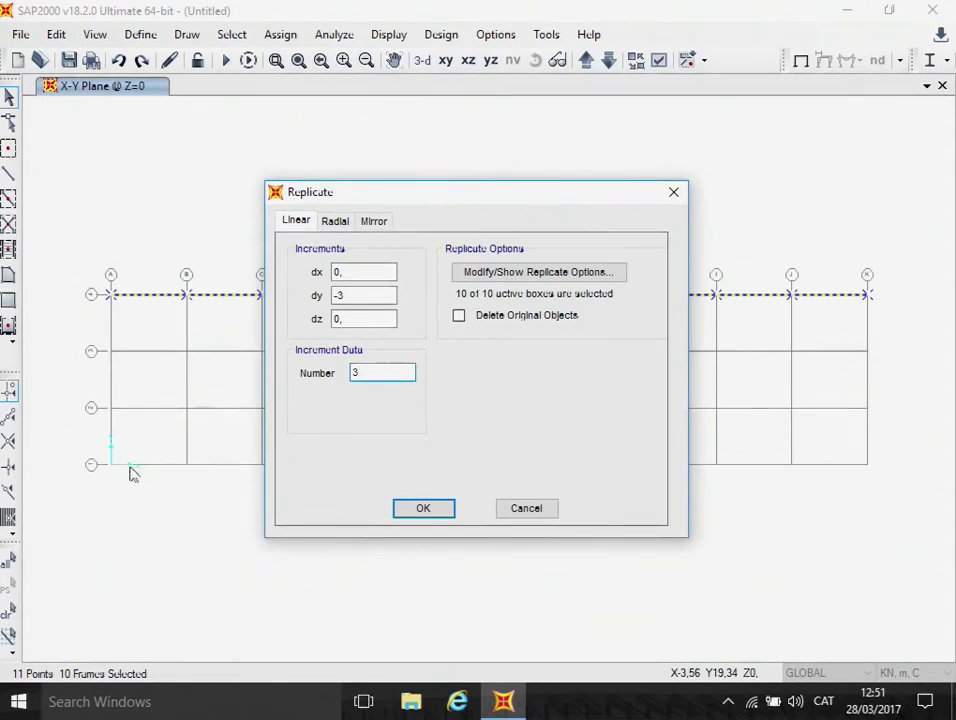
left_click(433, 509)
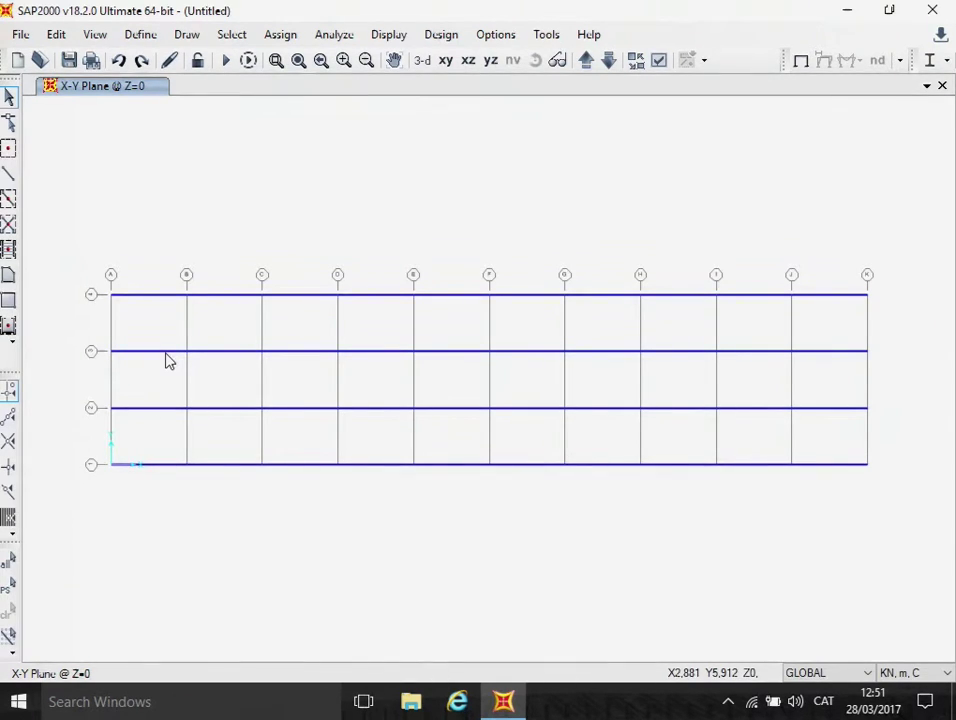
Draw three consecutive straight frame members along grid line A from line 1 to line 4, and end the drawing command
left_click(9, 176)
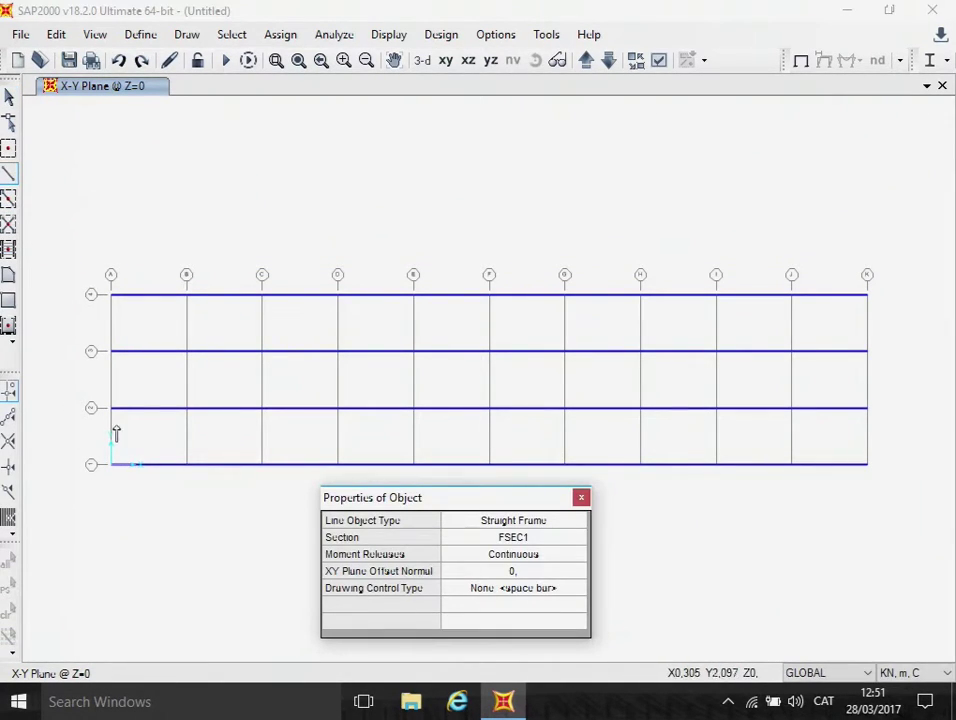
left_click(111, 465)
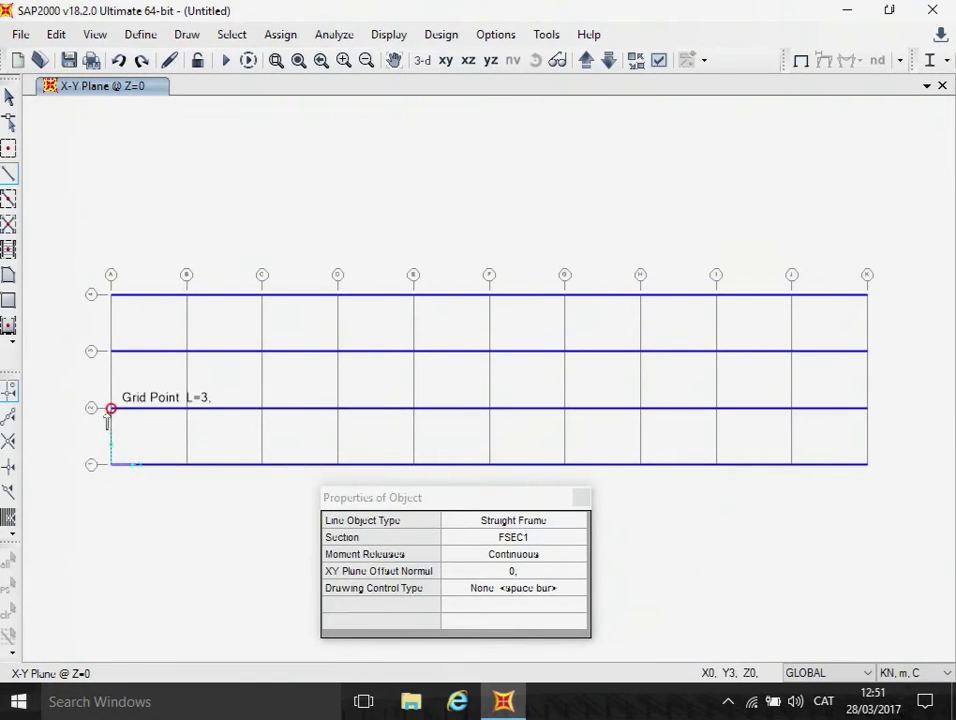
left_click(111, 408)
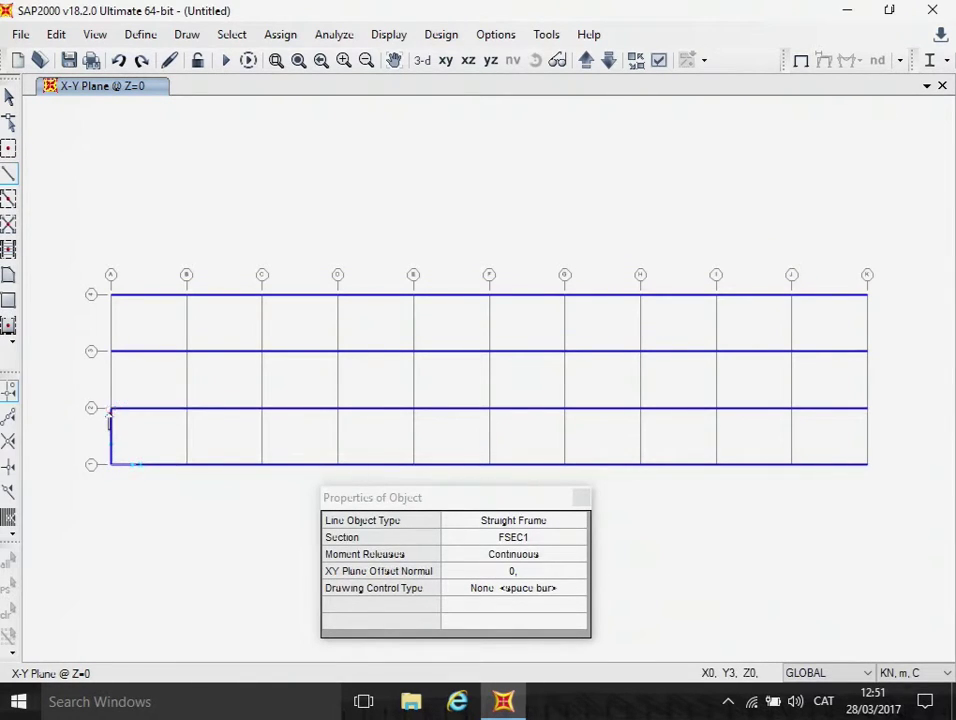
left_click(111, 351)
left_click(111, 295)
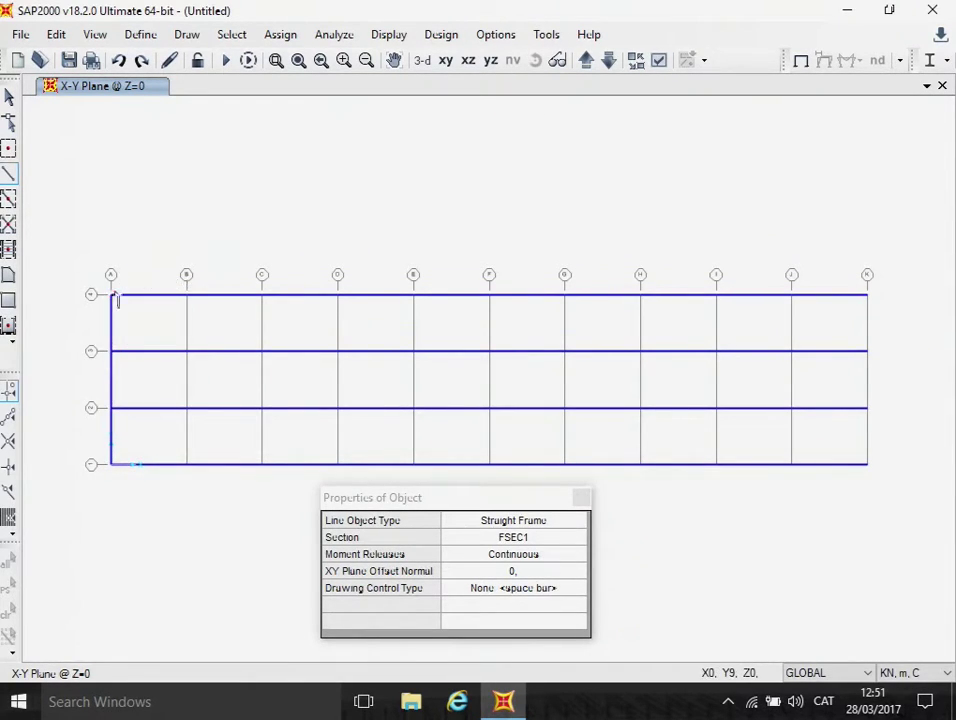
key("Escape")
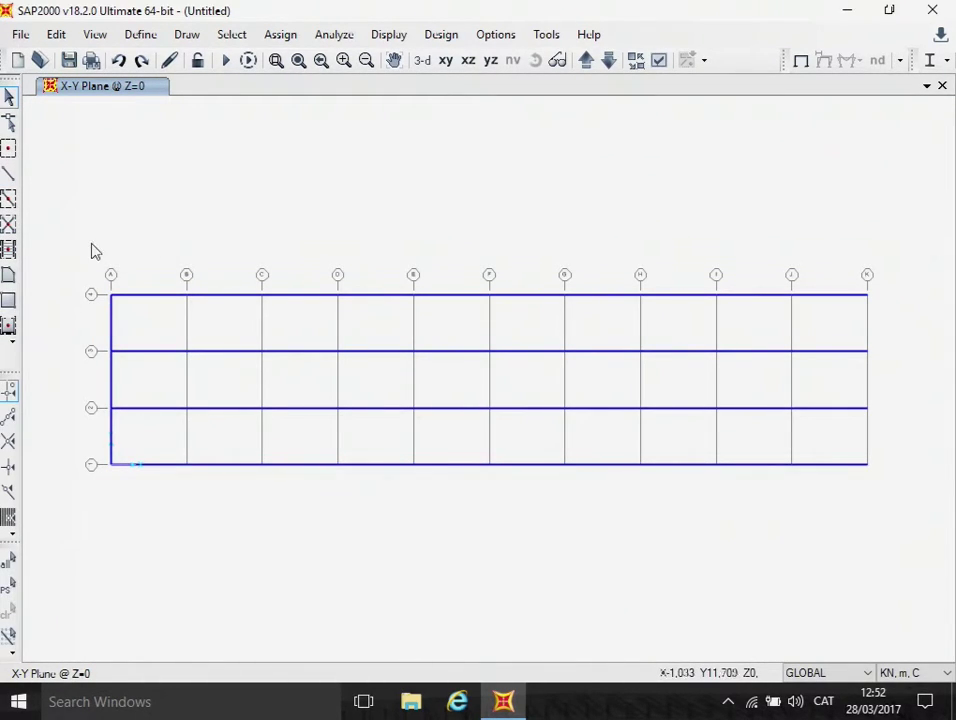
Window-select the three frame members and their joints along grid line A
left_click(231, 36)
mouse_move(239, 62)
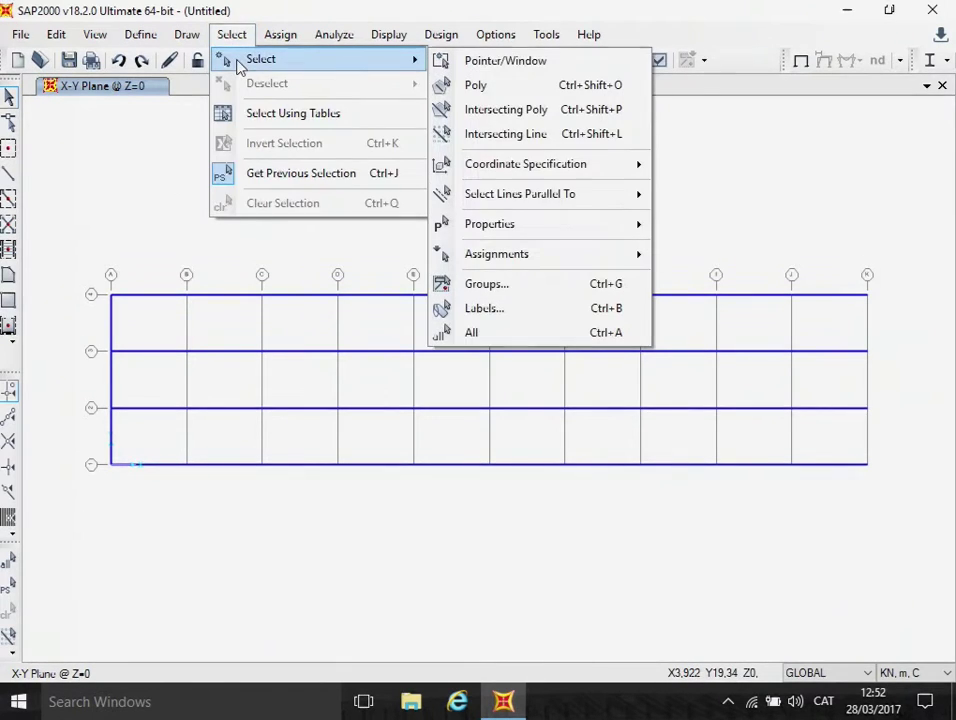
left_click(465, 60)
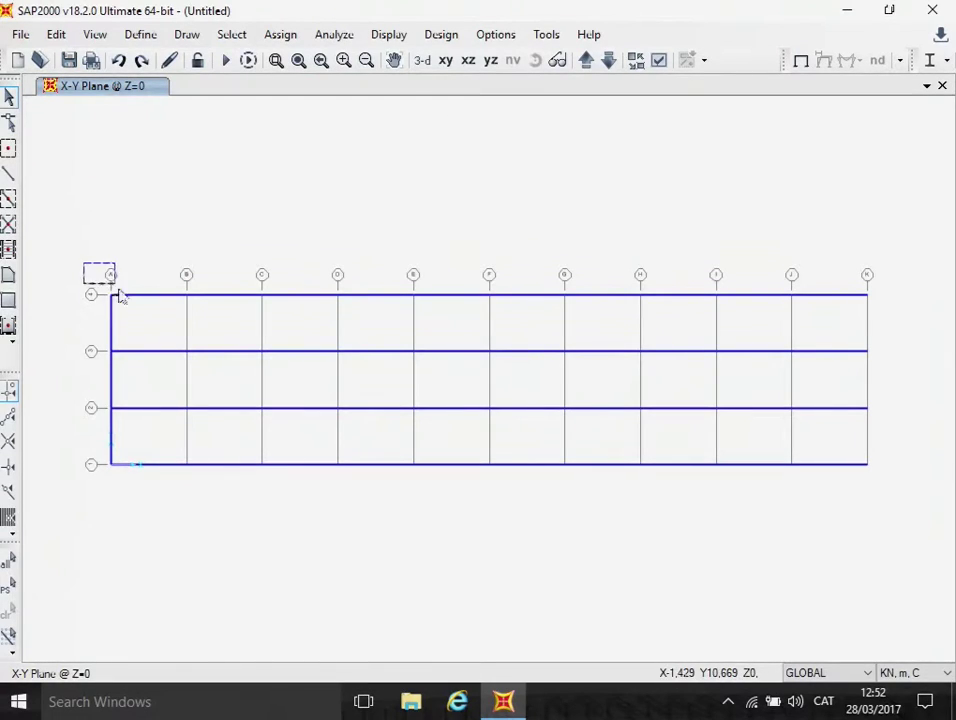
left_click_drag(117, 295, 156, 500)
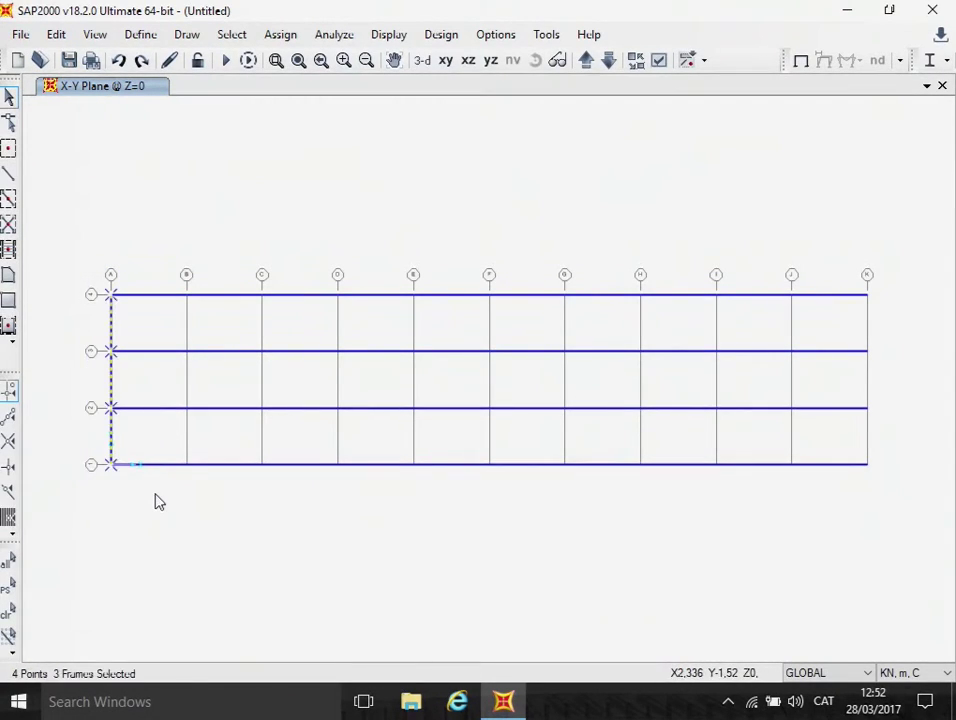
Replicate the selected members linearly 10 times with dx 4 m and dy 0, covering grid lines B to K
left_click(56, 34)
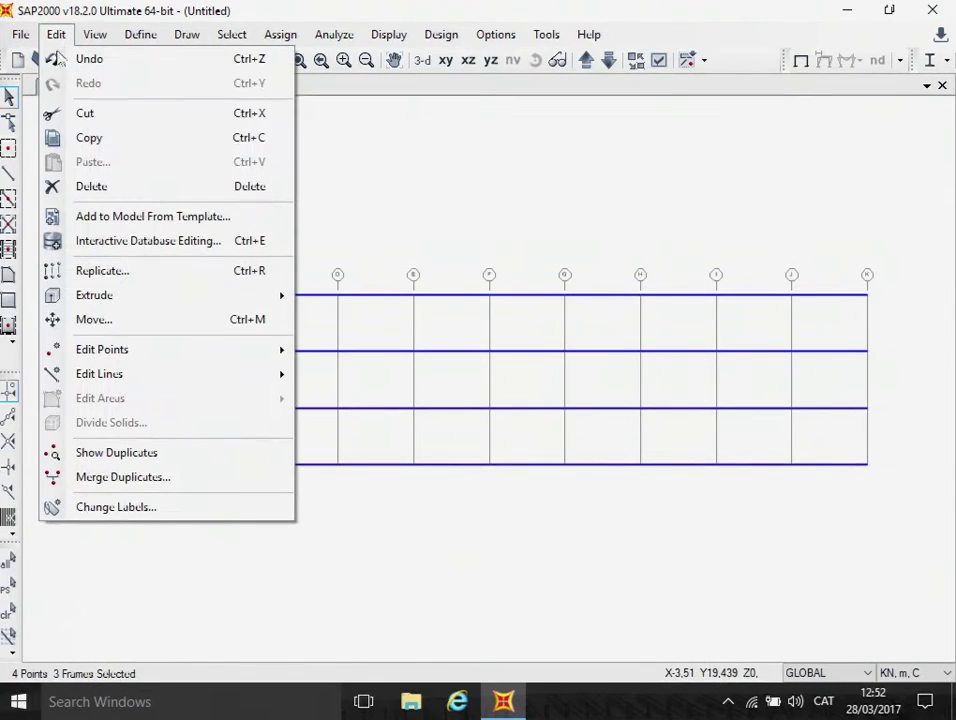
left_click(101, 271)
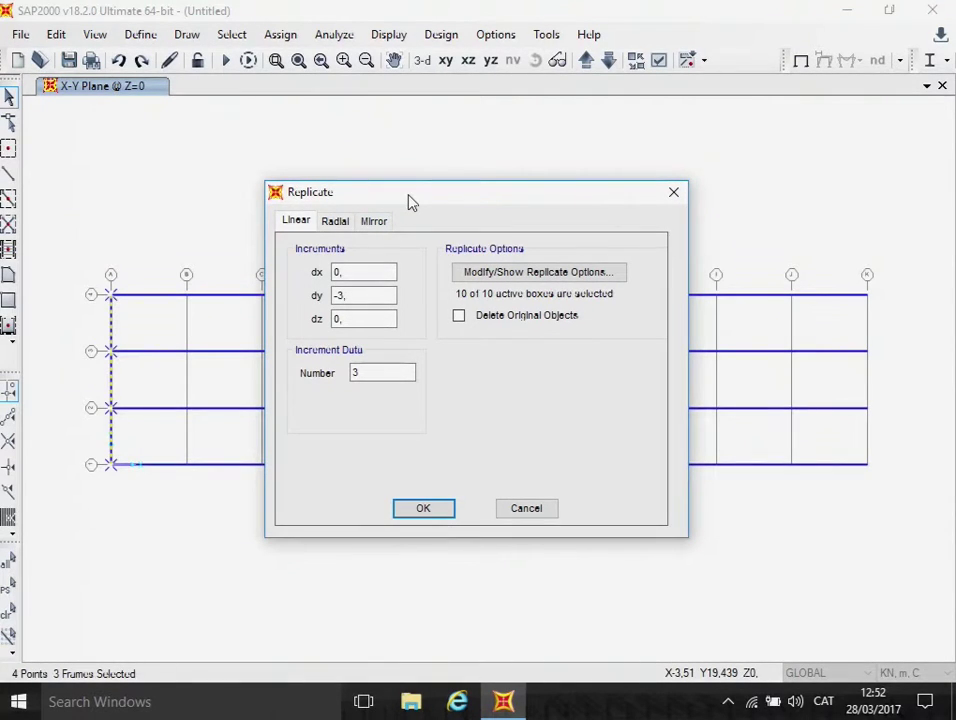
left_click(343, 272)
type("4")
left_click(349, 299)
left_click(347, 297)
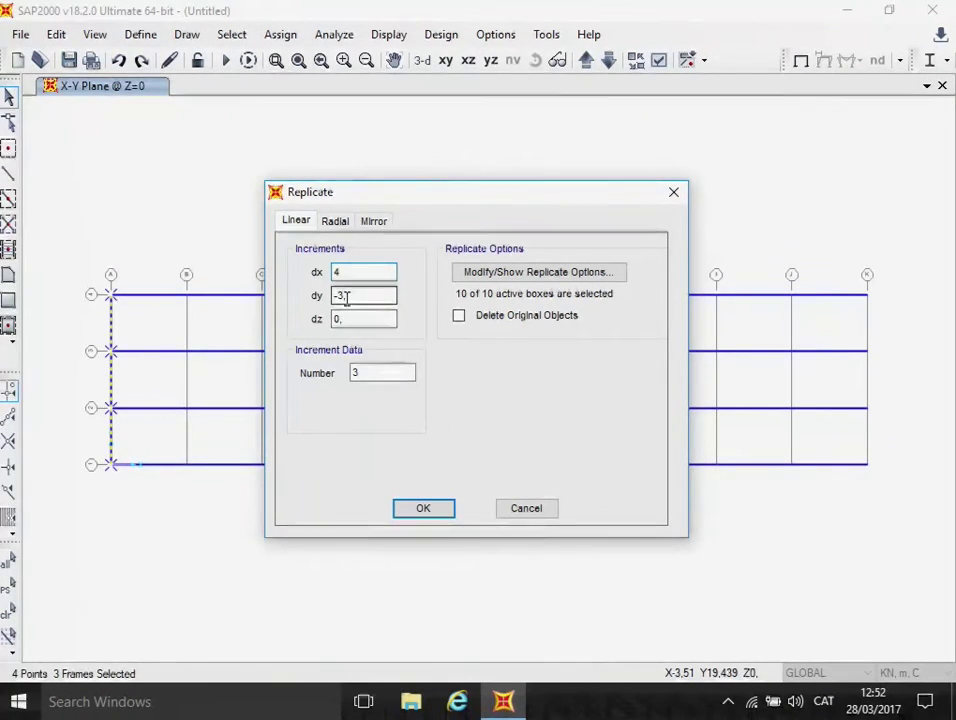
key("BackSpace")
key("BackSpace")
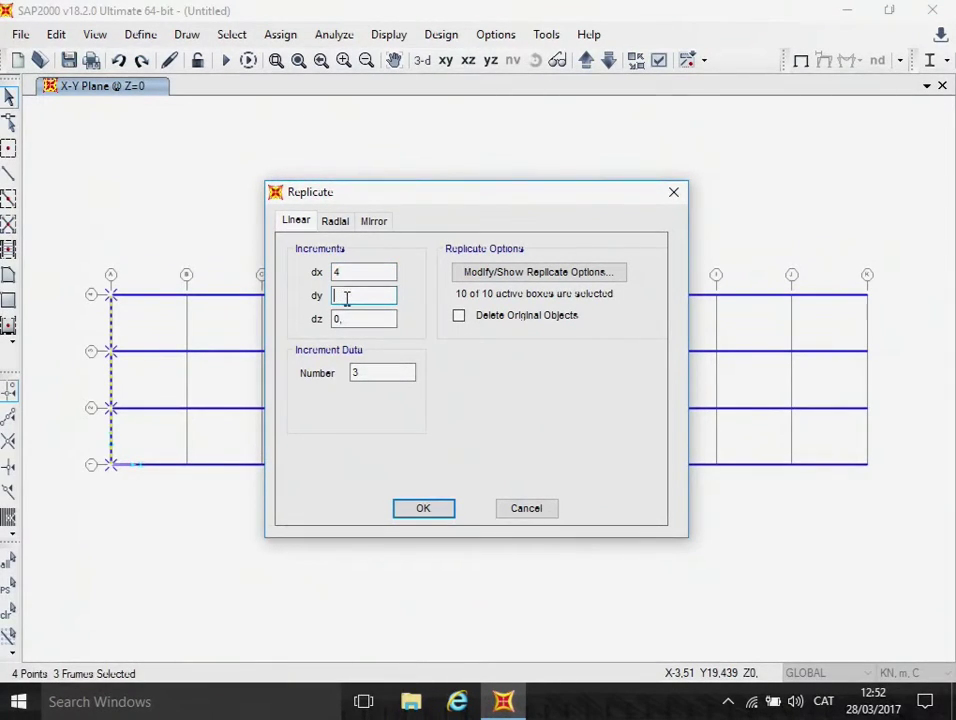
type("0")
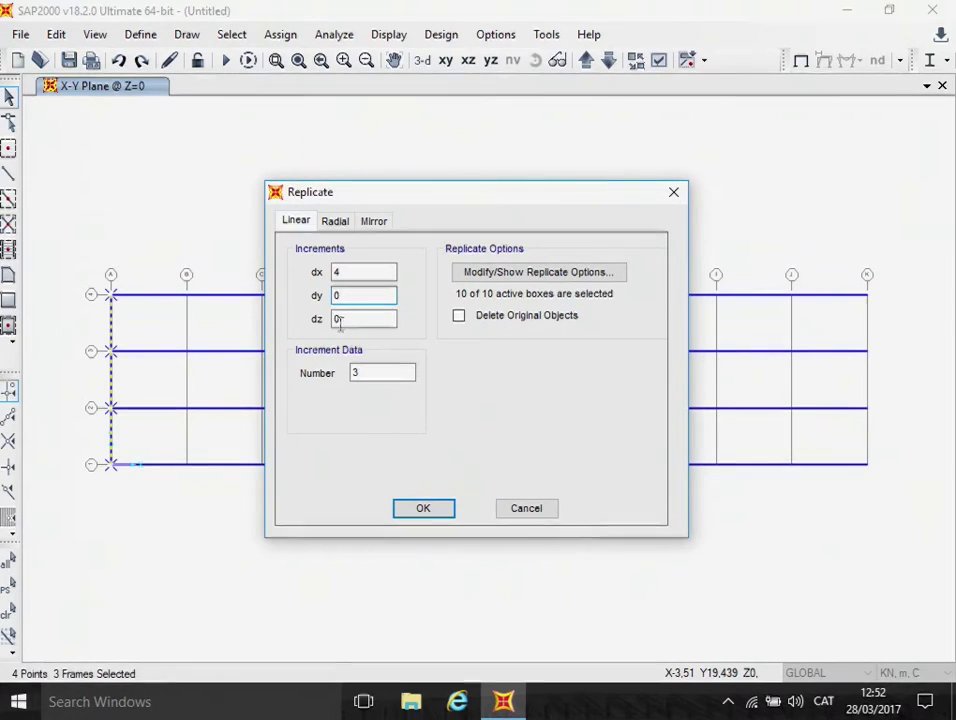
left_click(360, 373)
key("BackSpace")
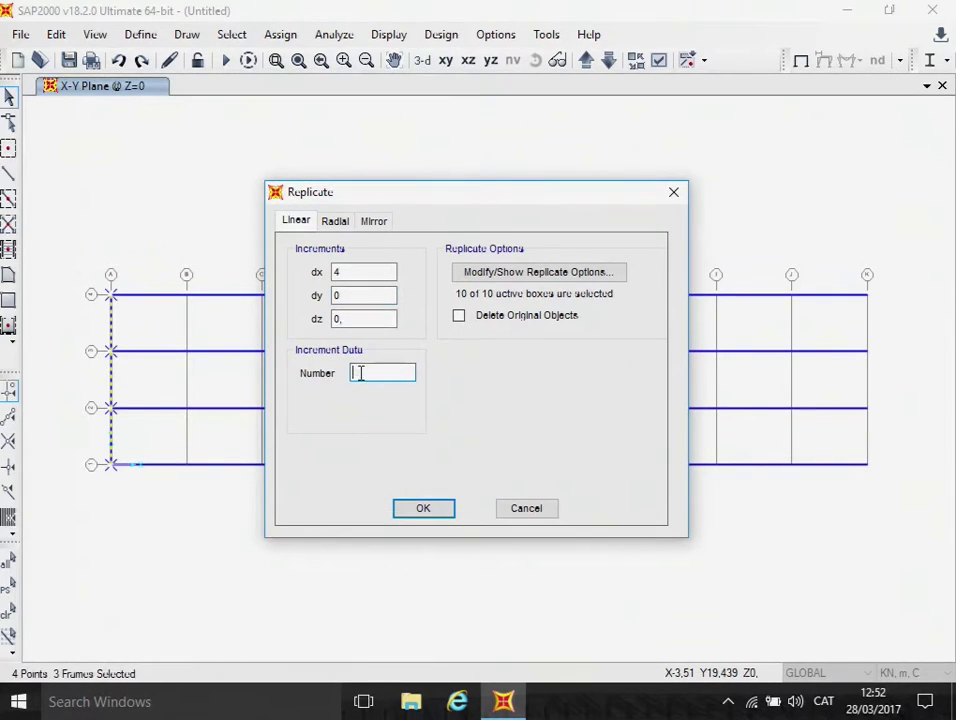
type("10")
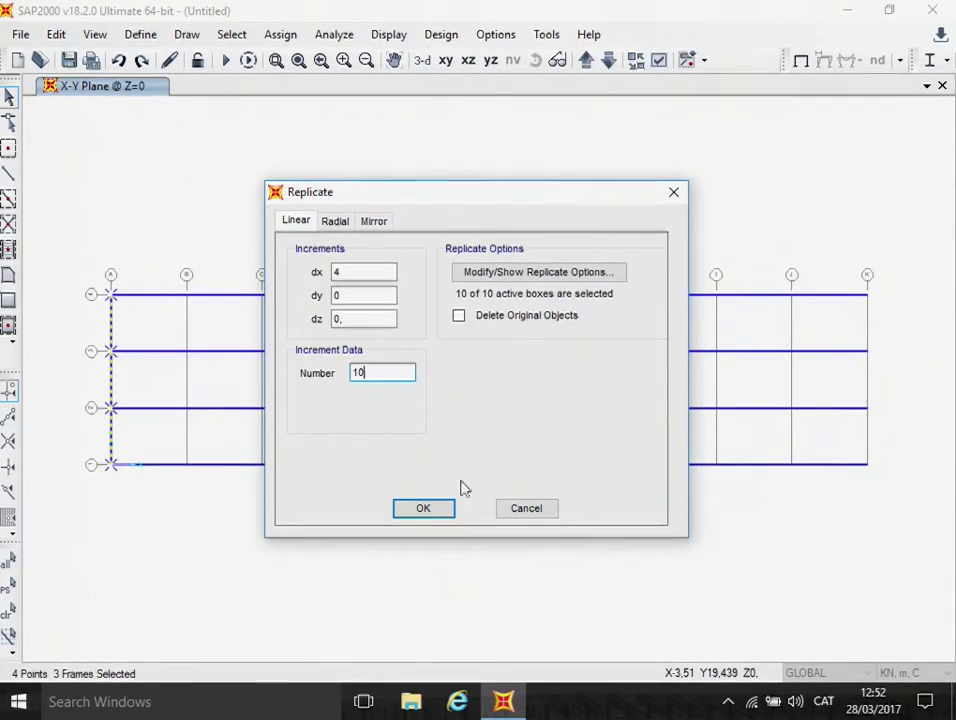
left_click(424, 509)
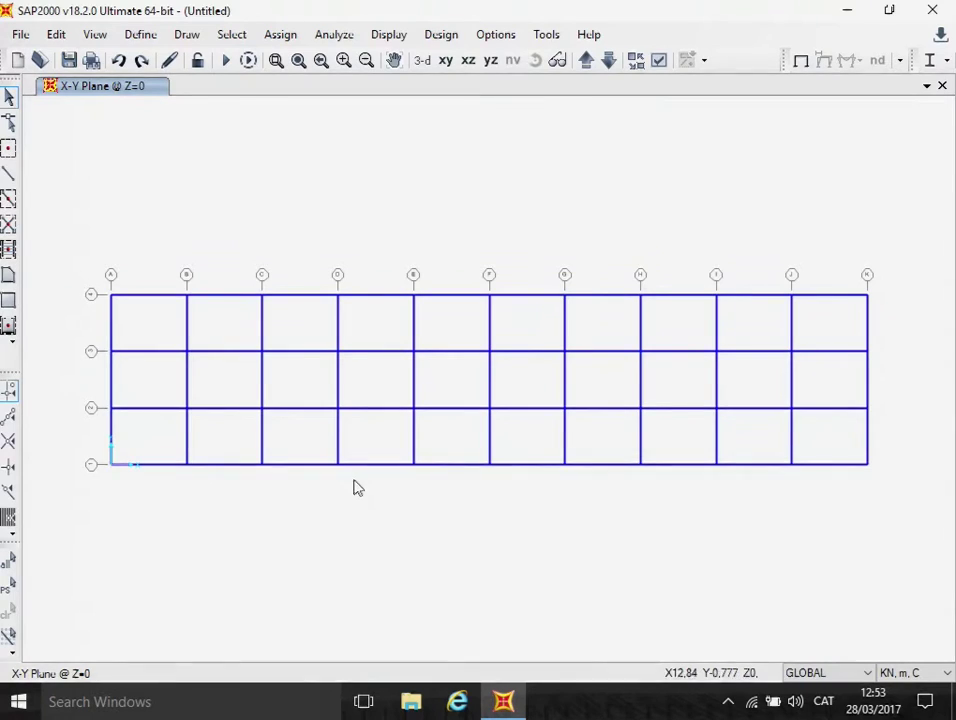
Add a new material for region Spain, type Concrete, standard EHE - Instrucción de Hormigón Estructural, grade HA-45
left_click(142, 36)
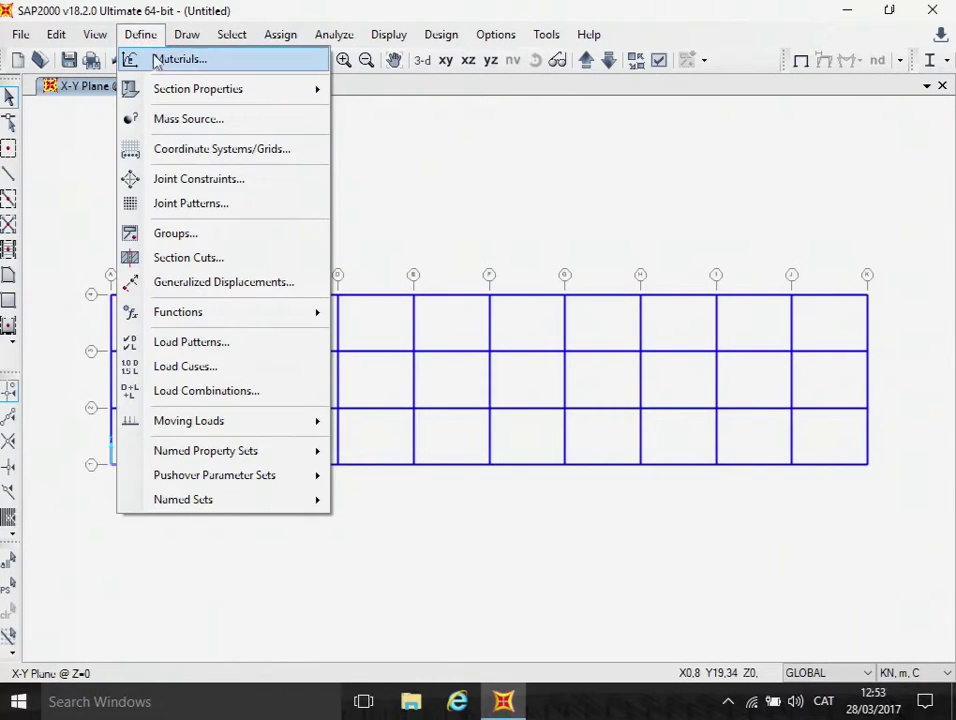
left_click(170, 59)
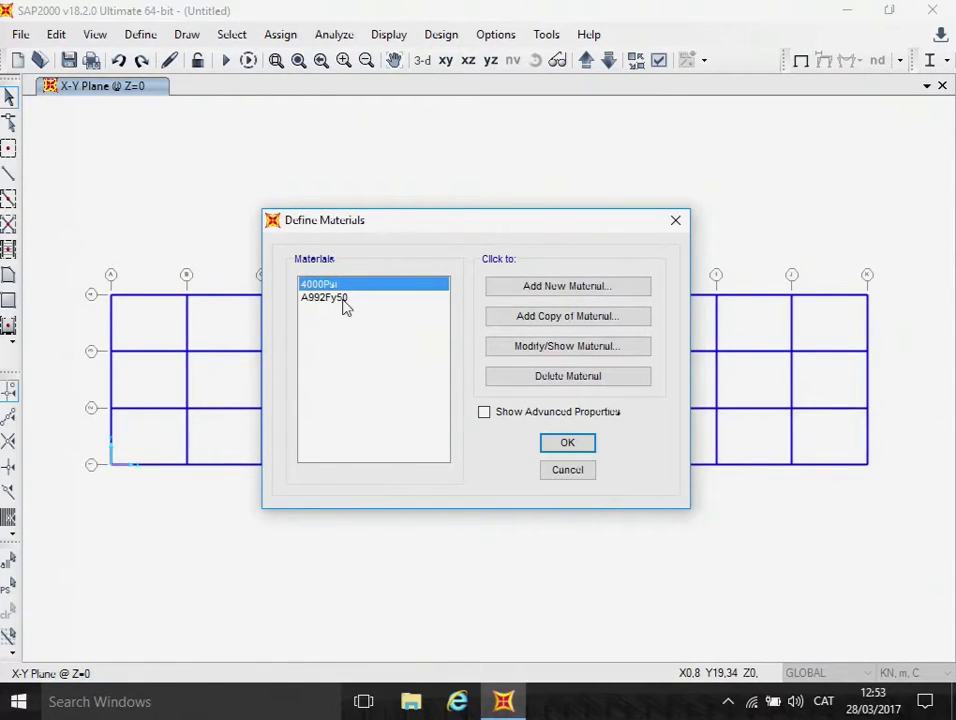
left_click(528, 290)
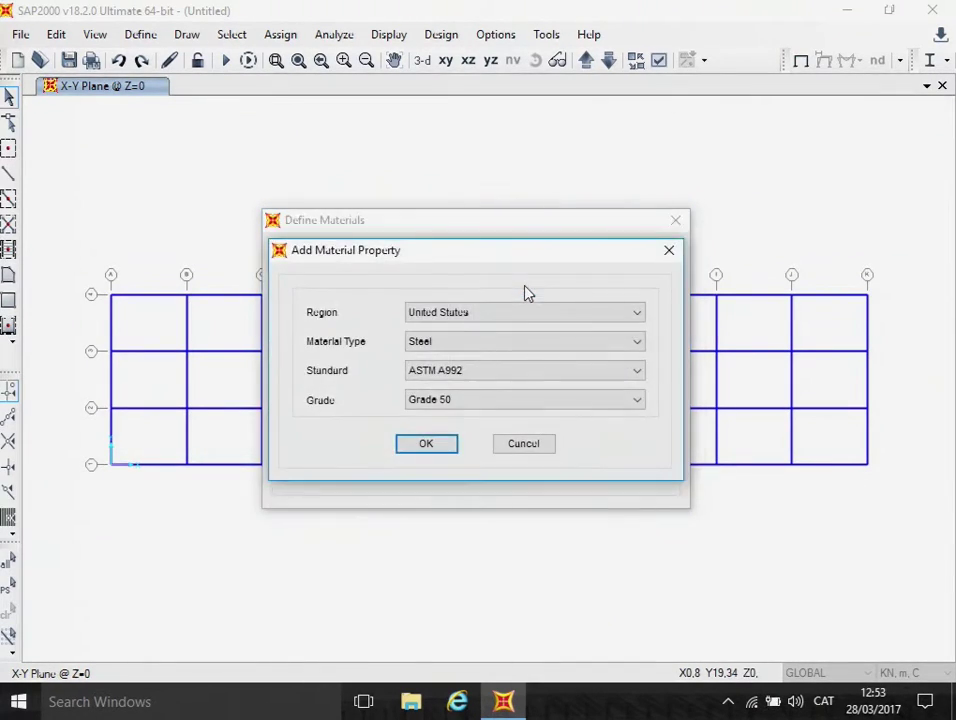
left_click(637, 314)
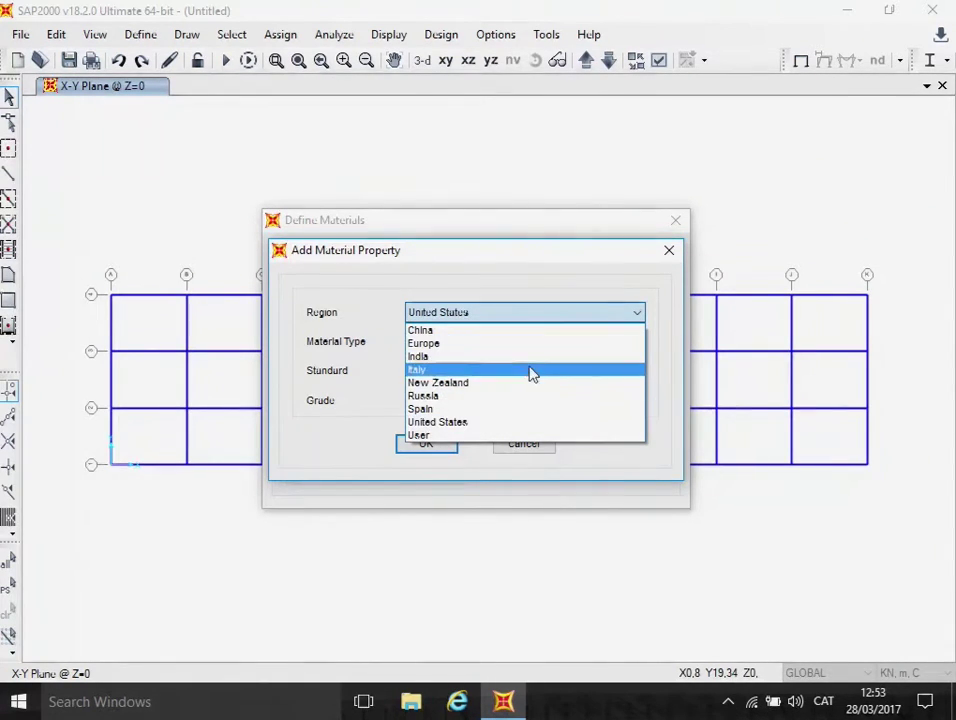
left_click(426, 410)
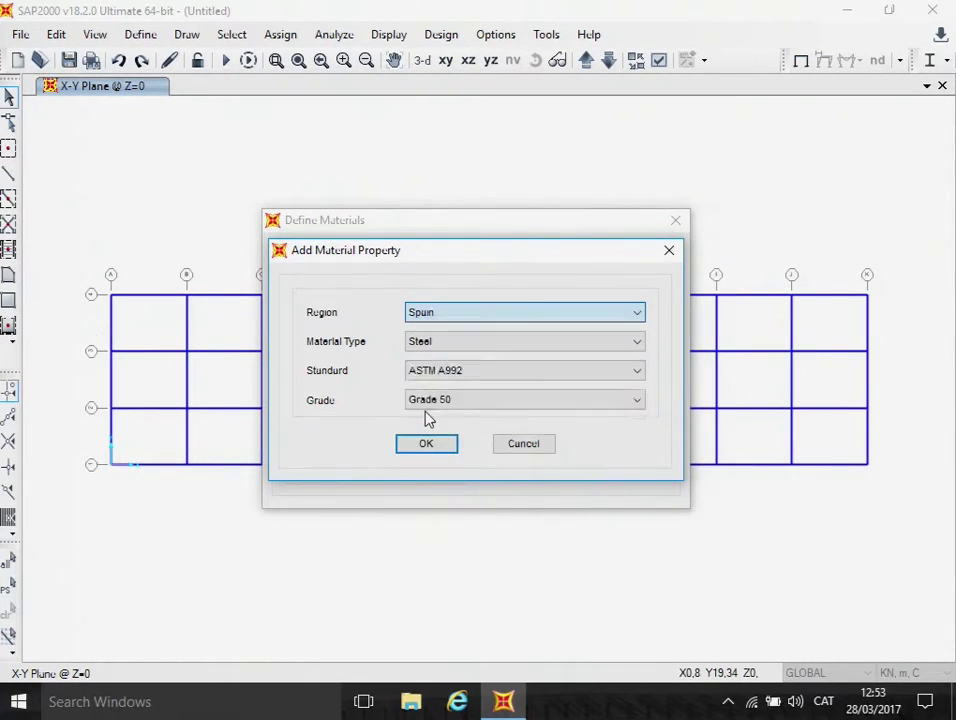
left_click(639, 345)
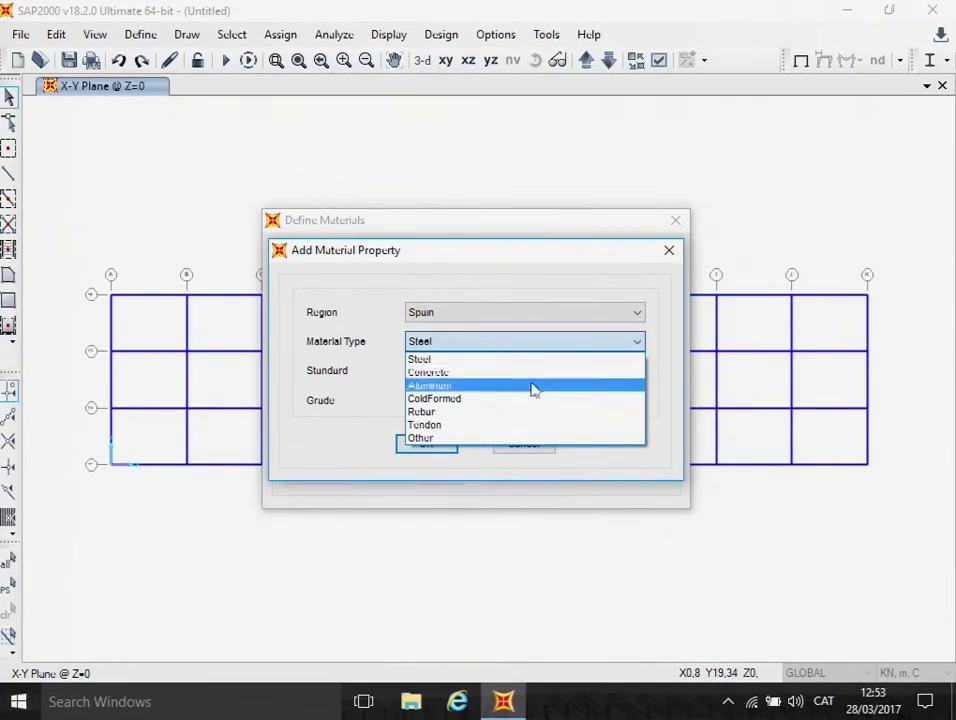
left_click(451, 375)
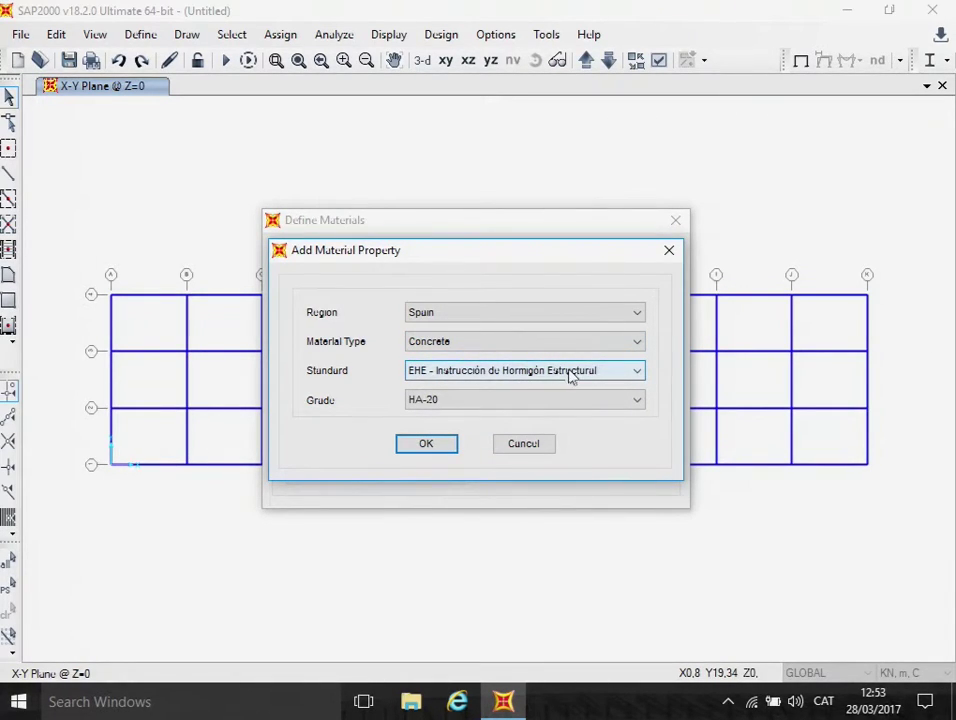
left_click(638, 400)
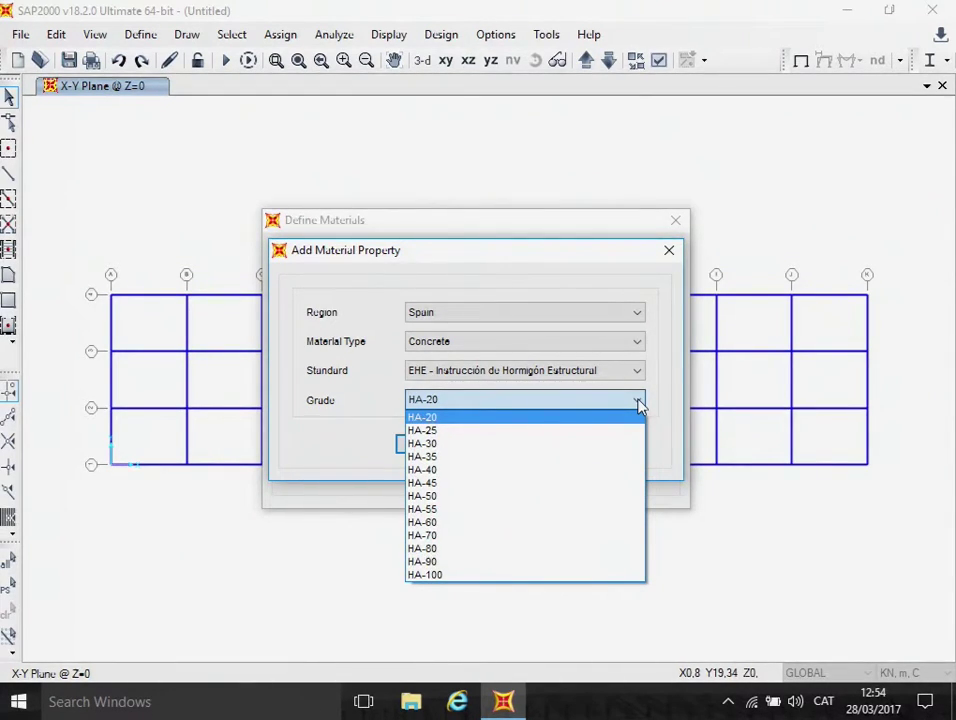
left_click(470, 485)
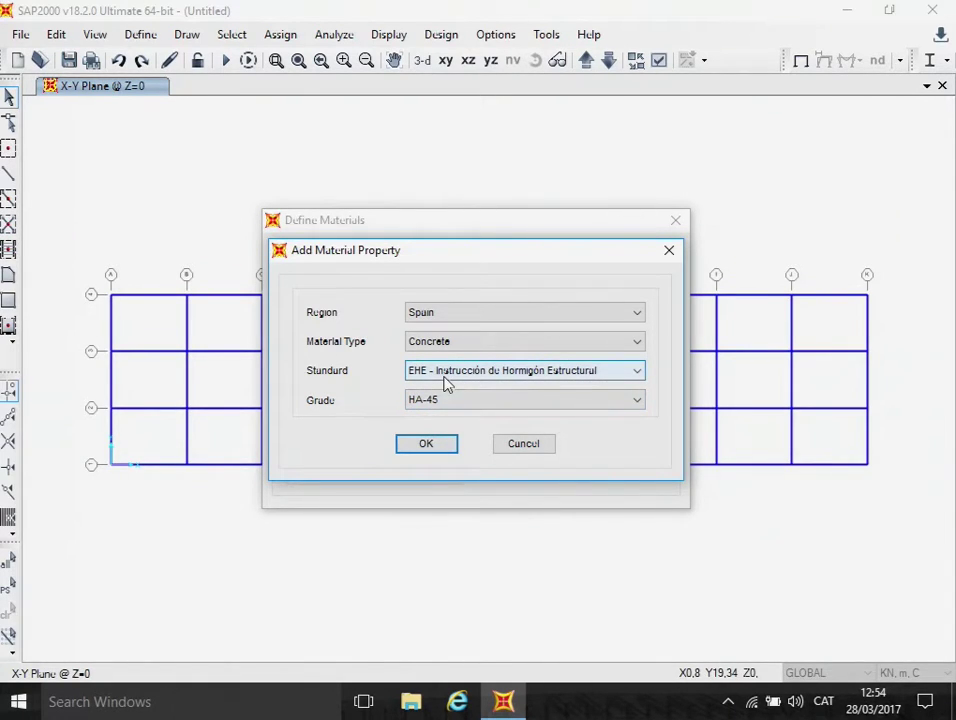
left_click(431, 446)
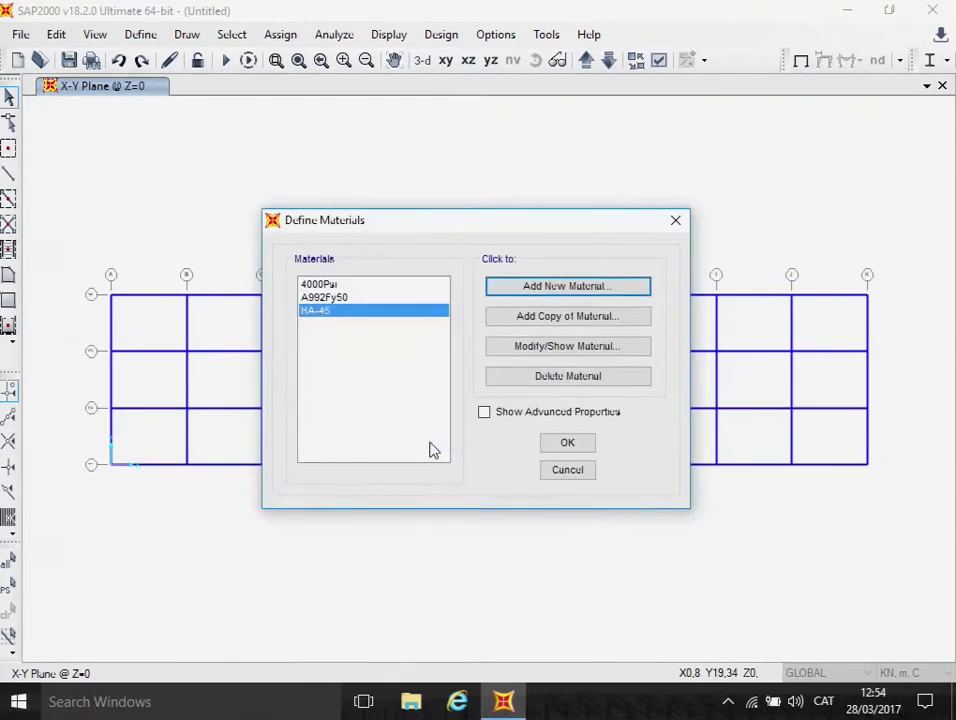
left_click(326, 326)
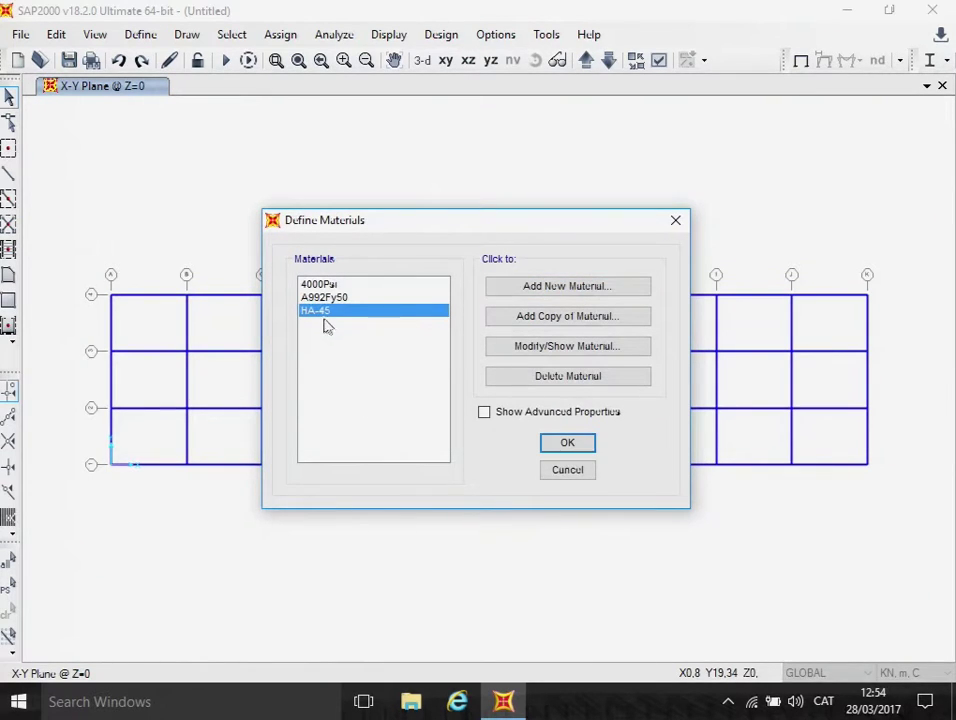
left_click(559, 447)
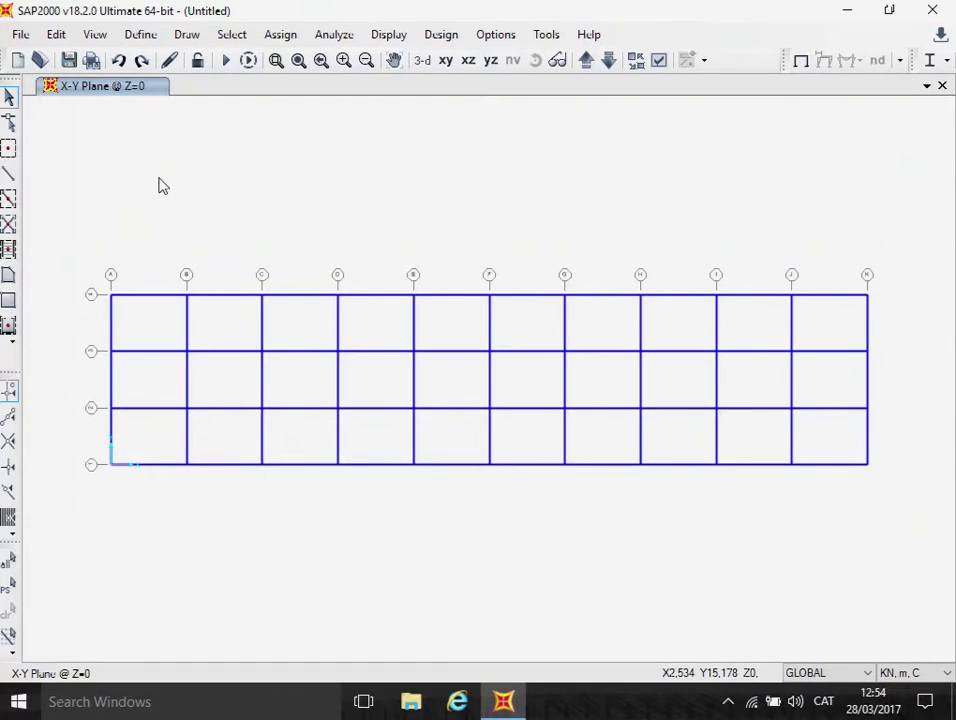
Start a new frame section property of type Other, using the General section shape
left_click(143, 37)
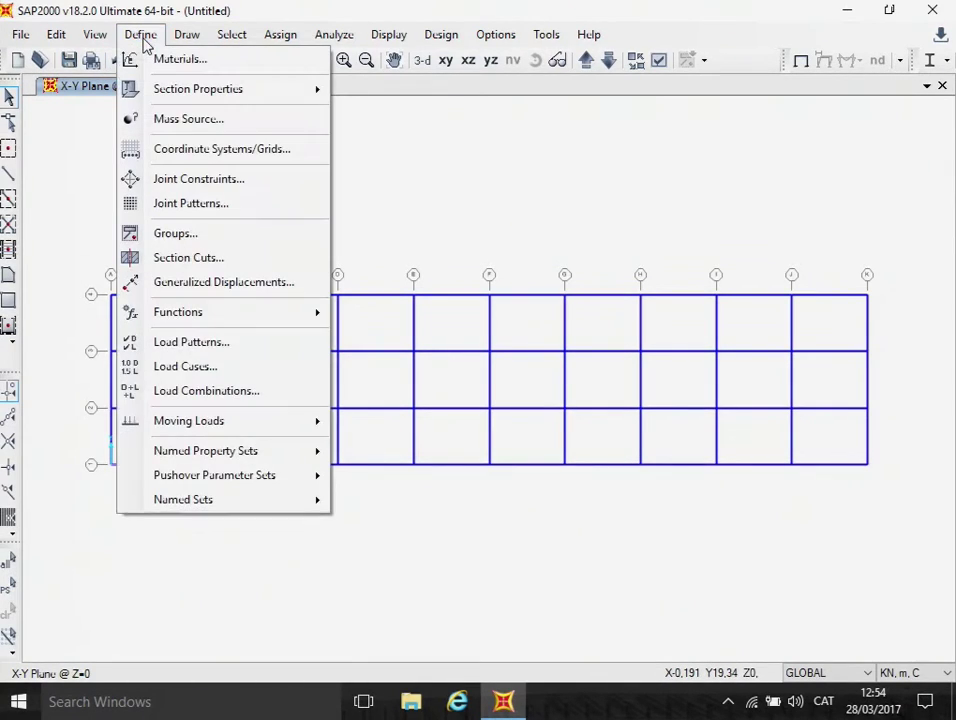
mouse_move(162, 92)
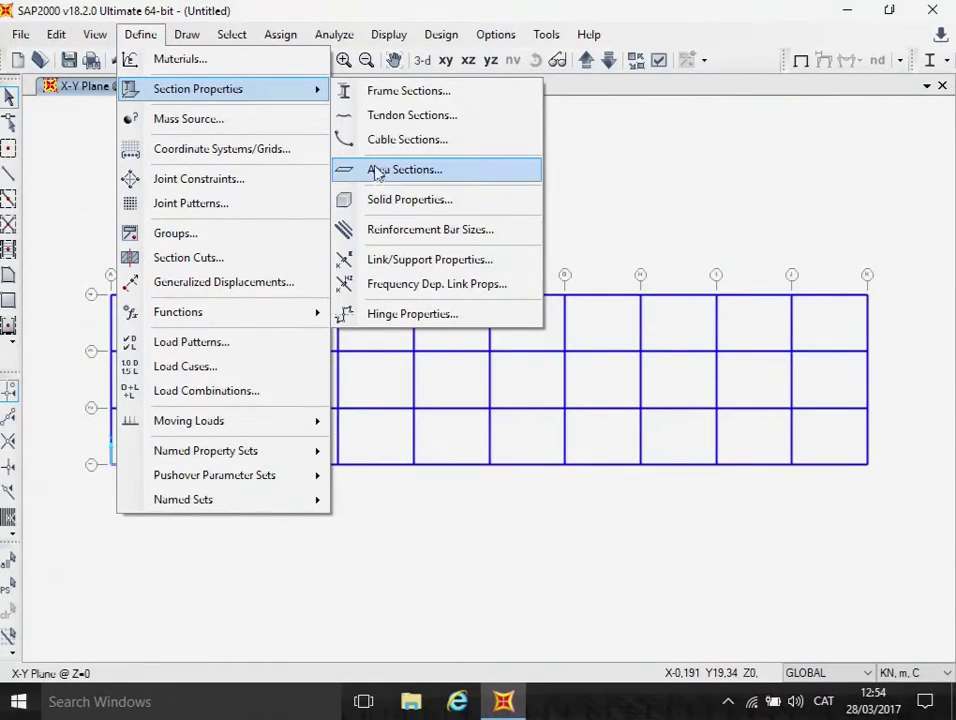
left_click(366, 98)
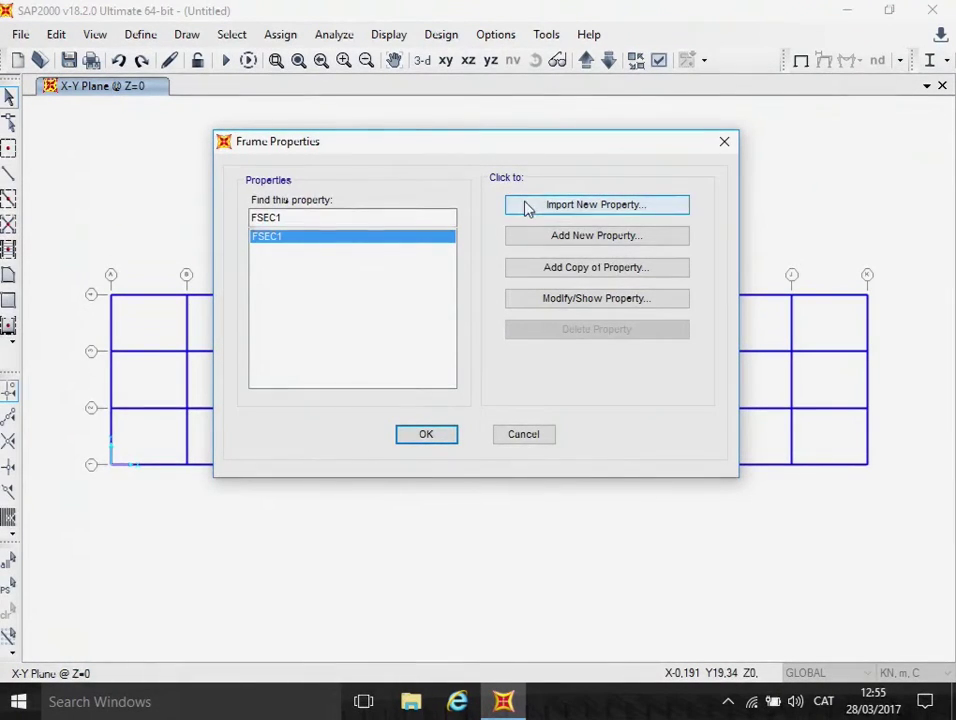
left_click(583, 236)
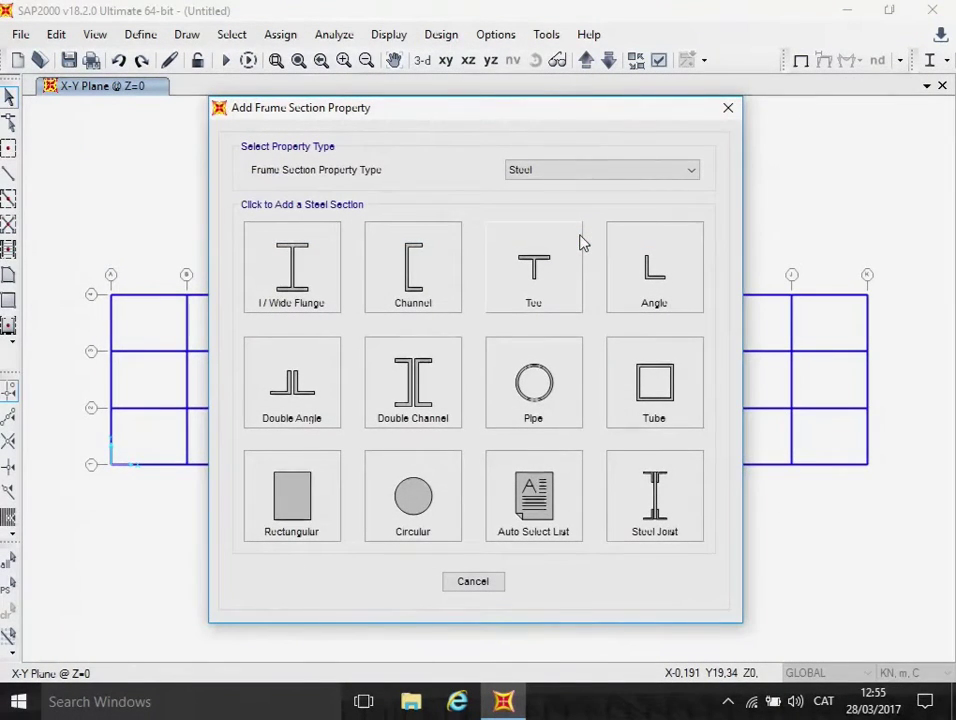
left_click(694, 175)
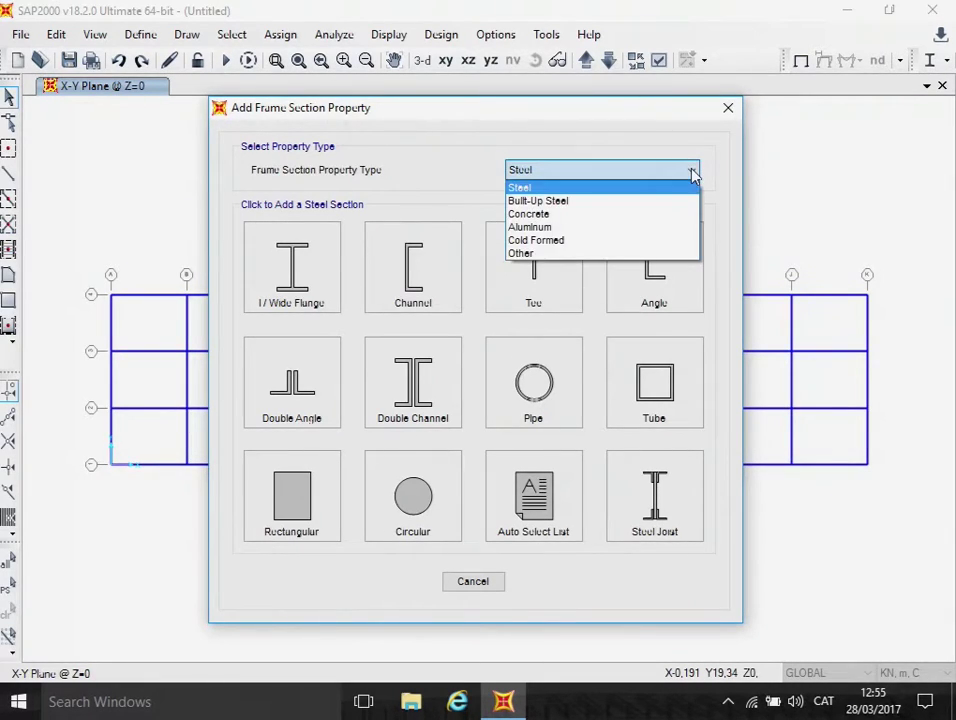
left_click(560, 215)
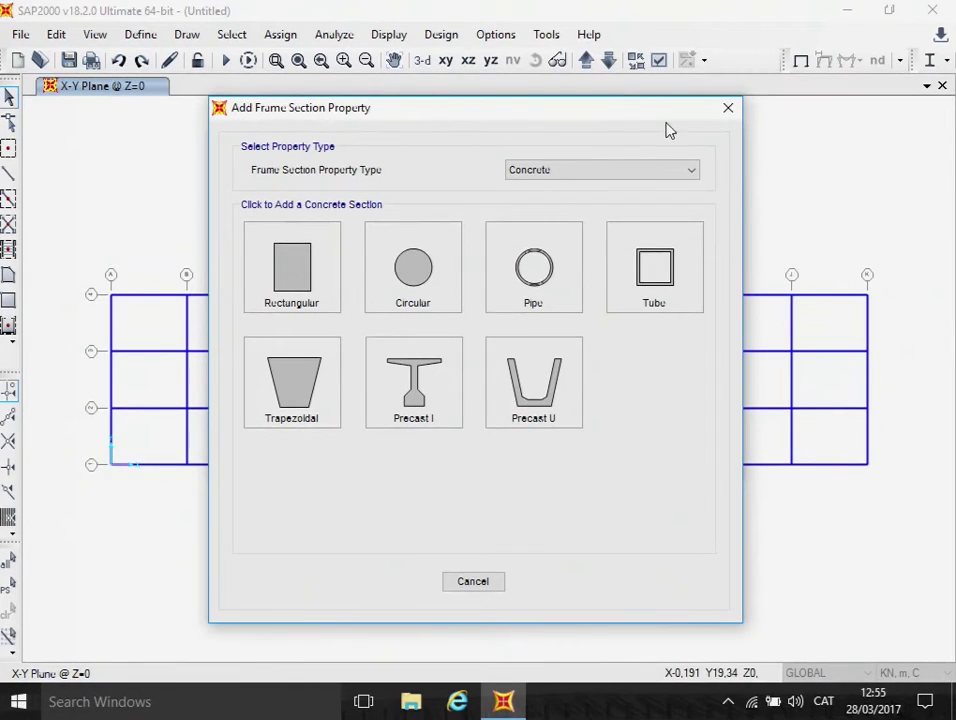
left_click(694, 174)
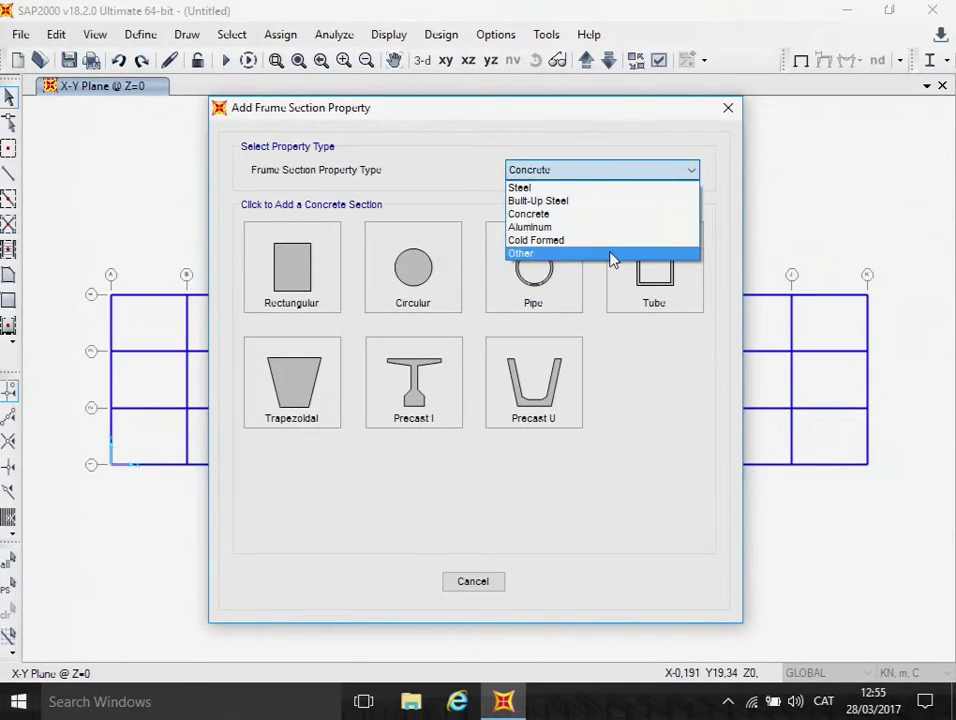
left_click(612, 254)
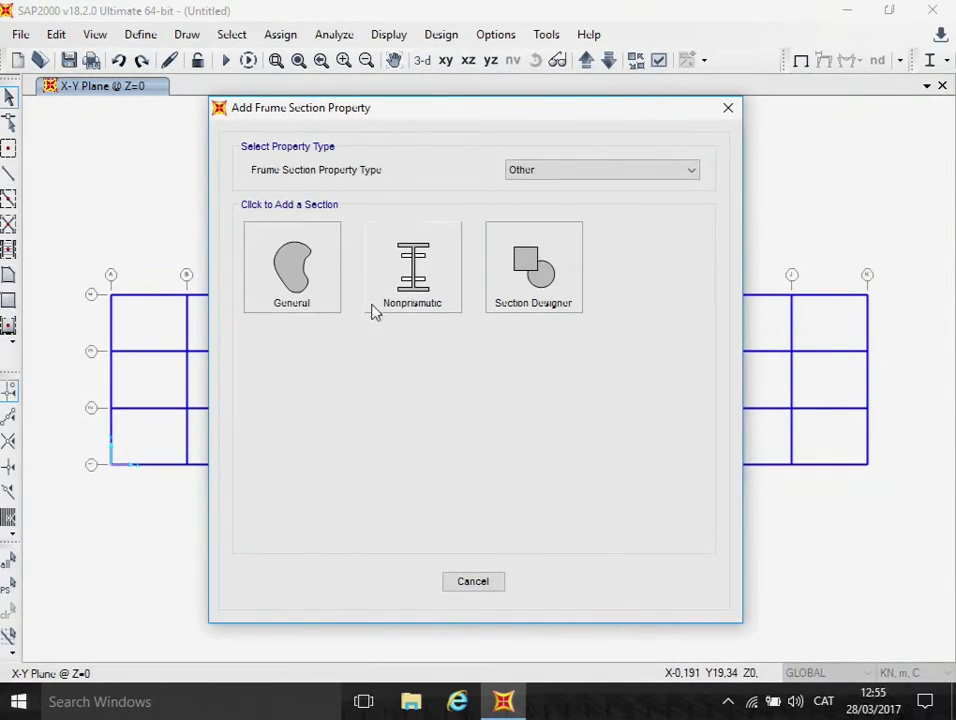
left_click(300, 285)
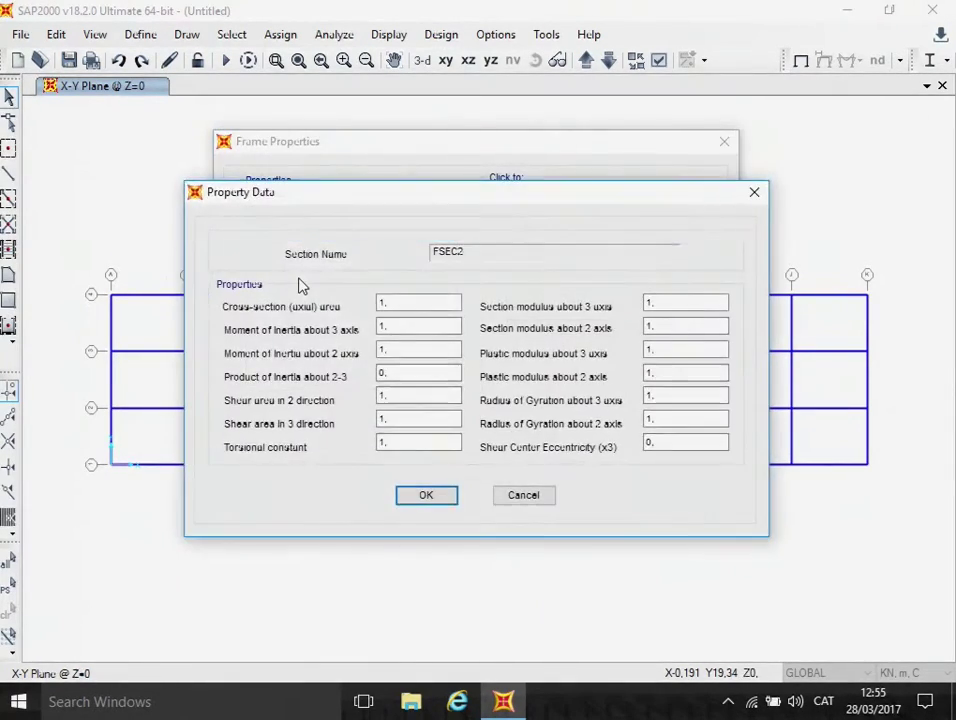
Set the general section's cross-section area to 1,46 and its moment of inertia about the 3 axis to 0,881
left_click(393, 305)
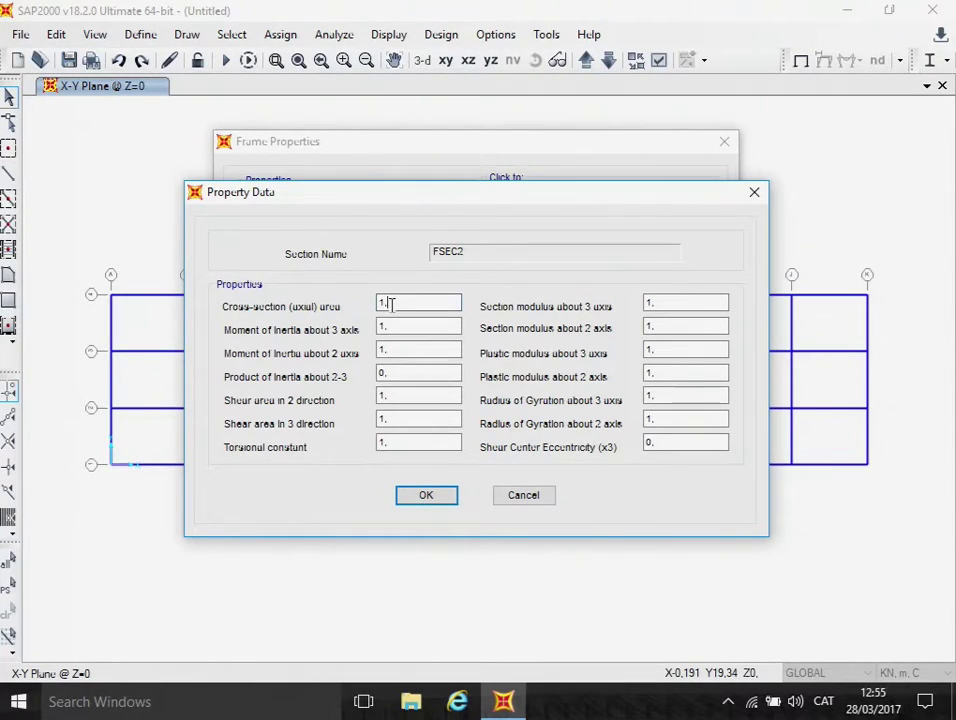
type("46")
left_click(393, 326)
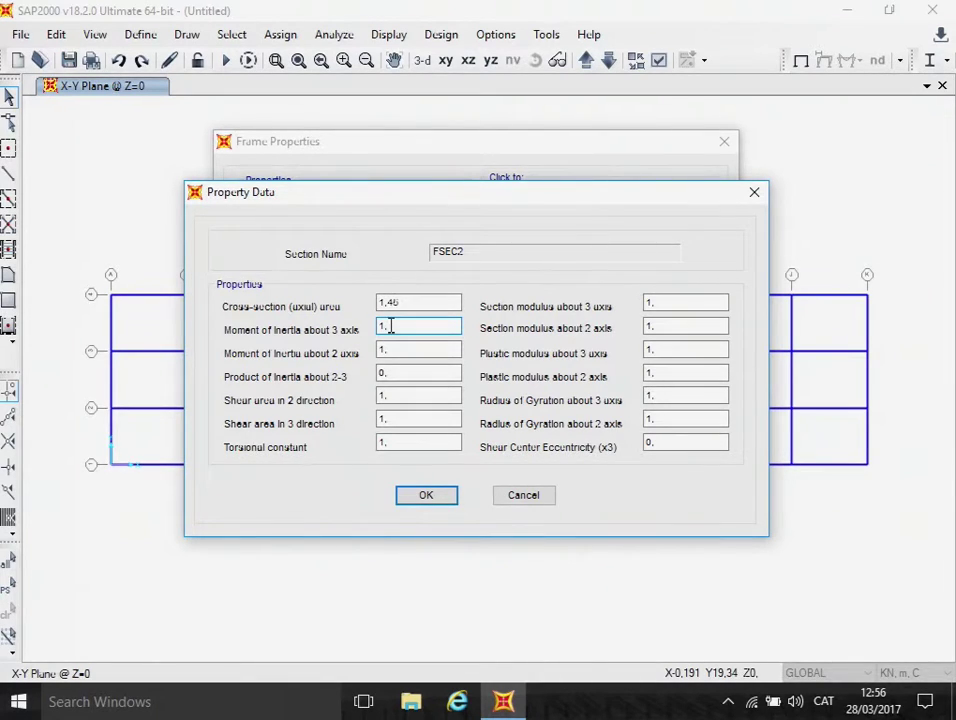
type(",881")
key("BackSpace")
key("BackSpace")
key("BackSpace")
type("0,881")
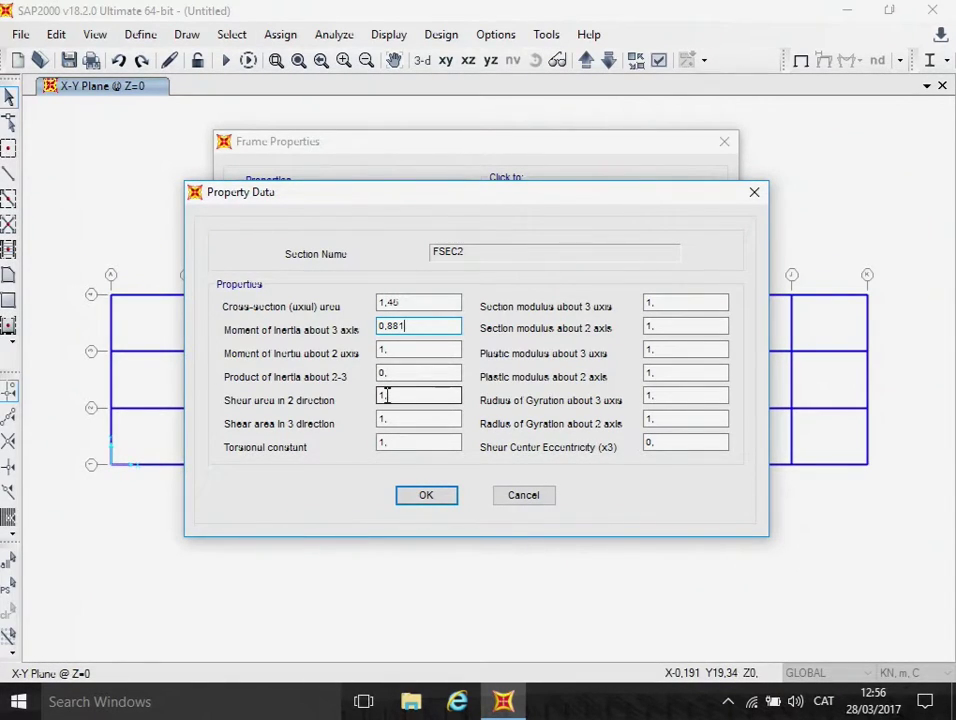
key("BackSpace")
key("BackSpace")
type("81")
Set the shear area in the 2 direction to 0 and the torsional constant to 0,0236, and accept the property data
left_click(391, 397)
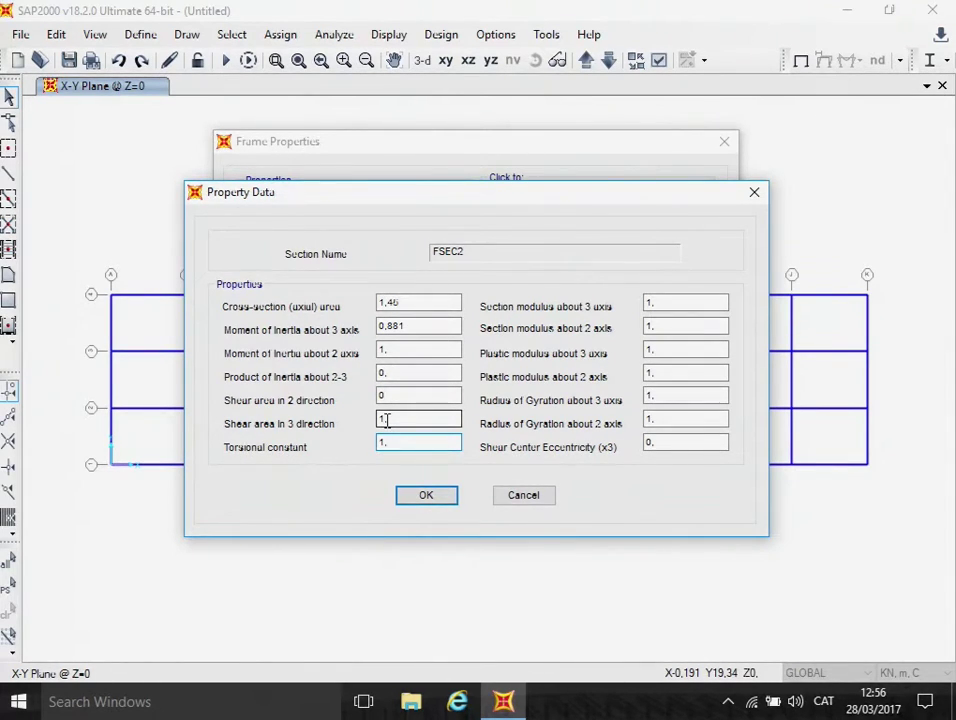
left_click(386, 421)
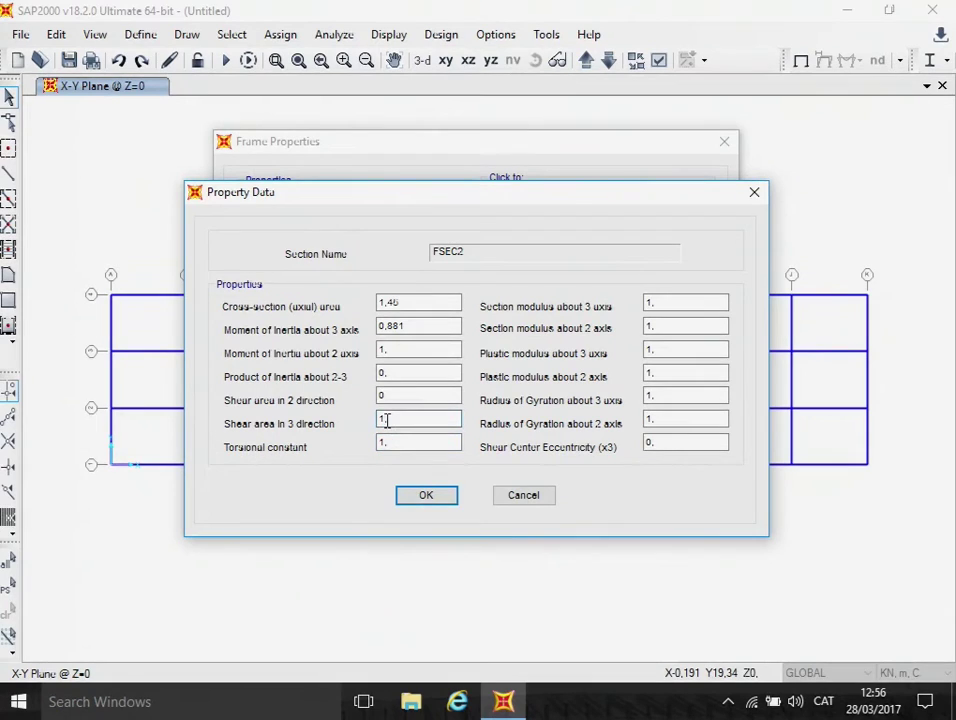
key("BackSpace")
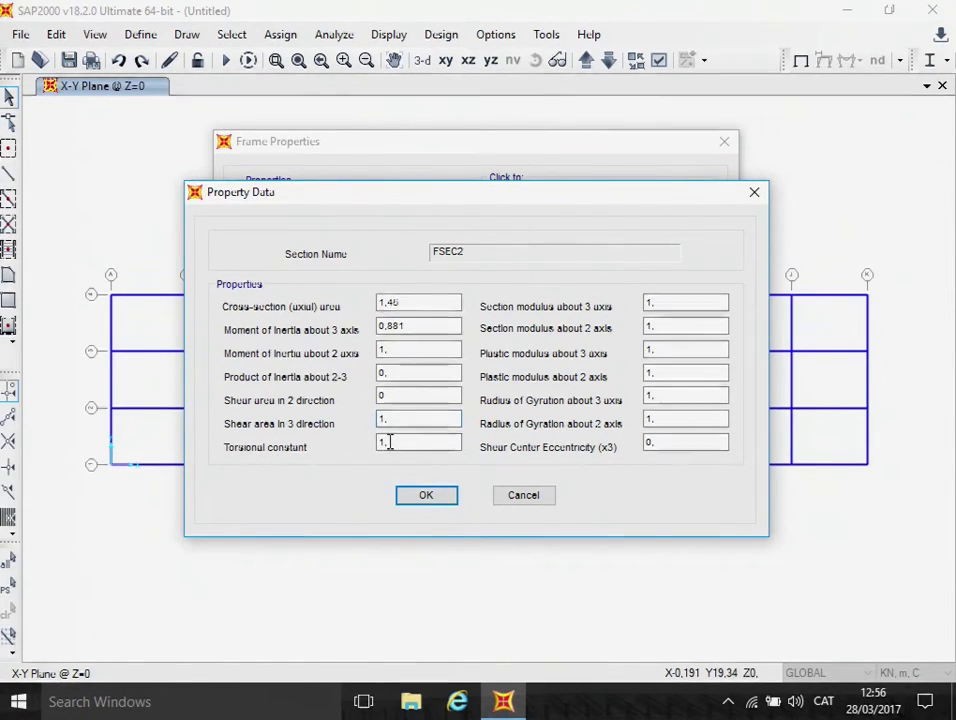
key("BackSpace")
key("BackSpace")
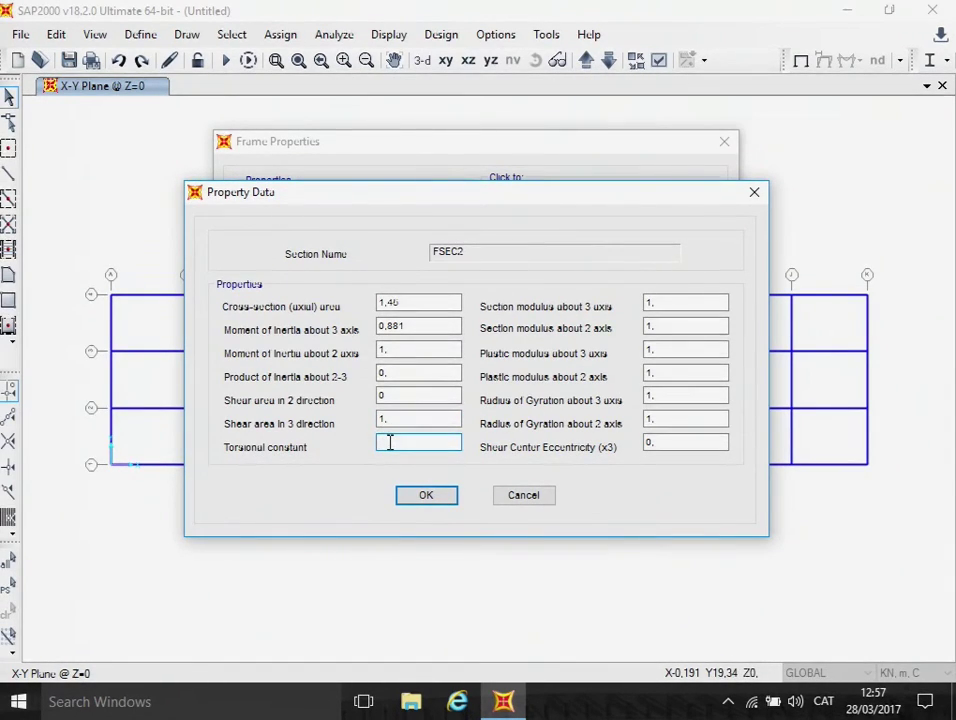
type("0,0236")
left_click(421, 497)
left_click(438, 501)
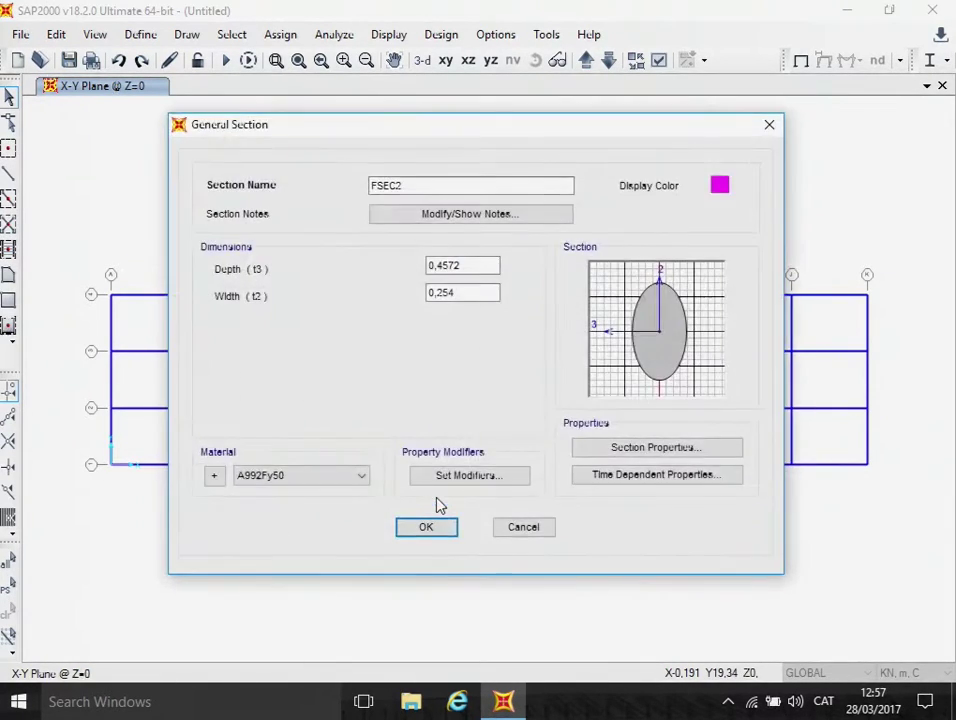
Name the general section "beam + slab", assign it the HA-45 material, and check its section property values
left_click(514, 188)
key("BackSpace")
key("BackSpace")
type("eam")
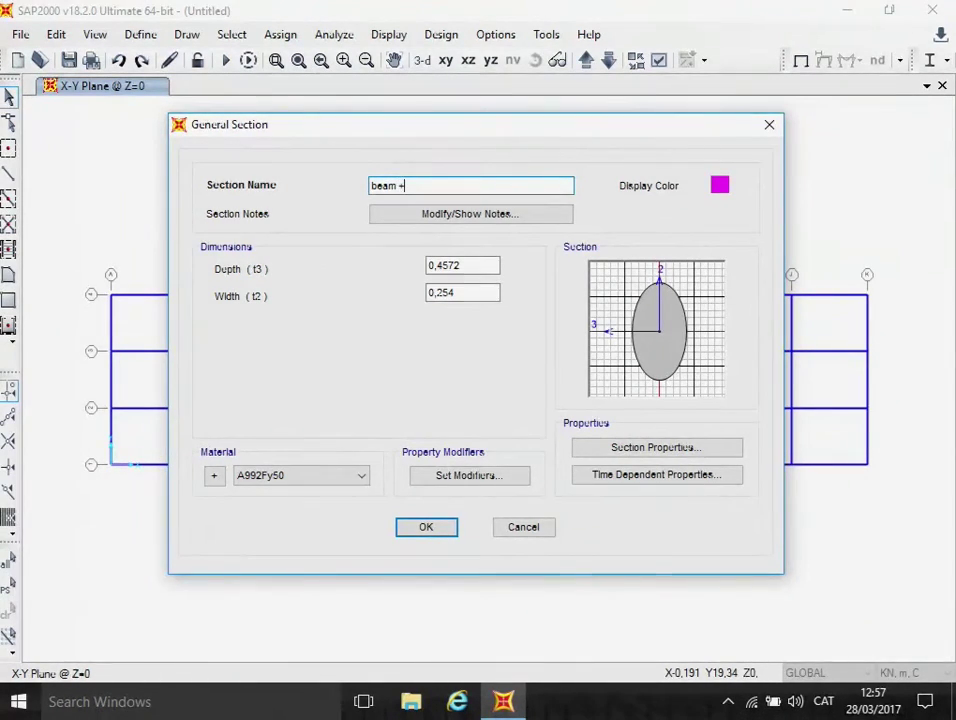
type("+ slab")
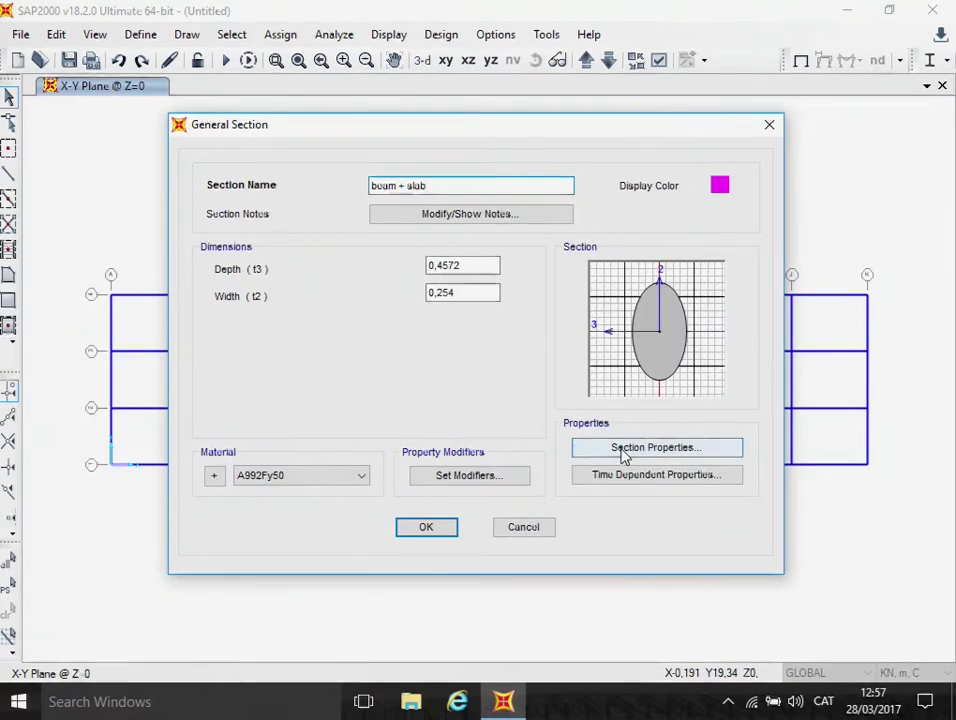
left_click(364, 480)
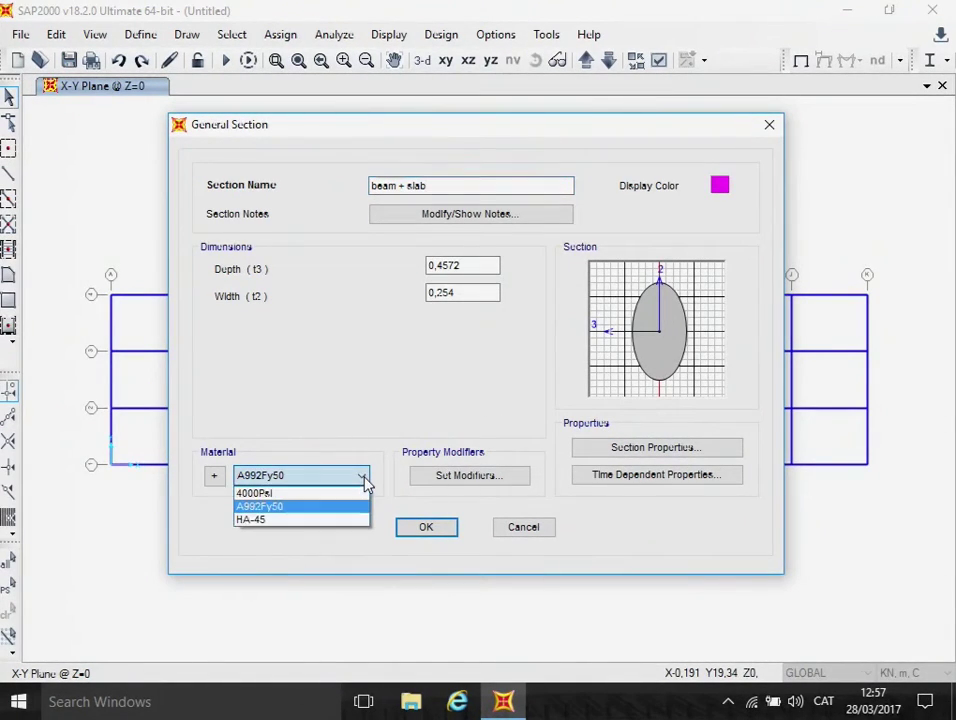
left_click(327, 520)
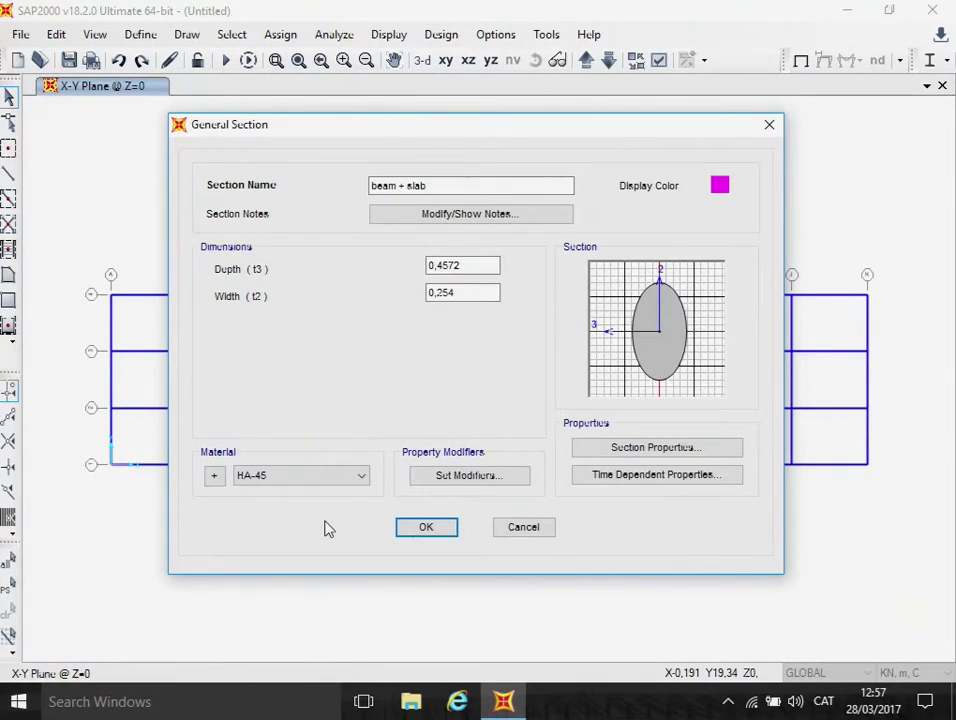
left_click(630, 448)
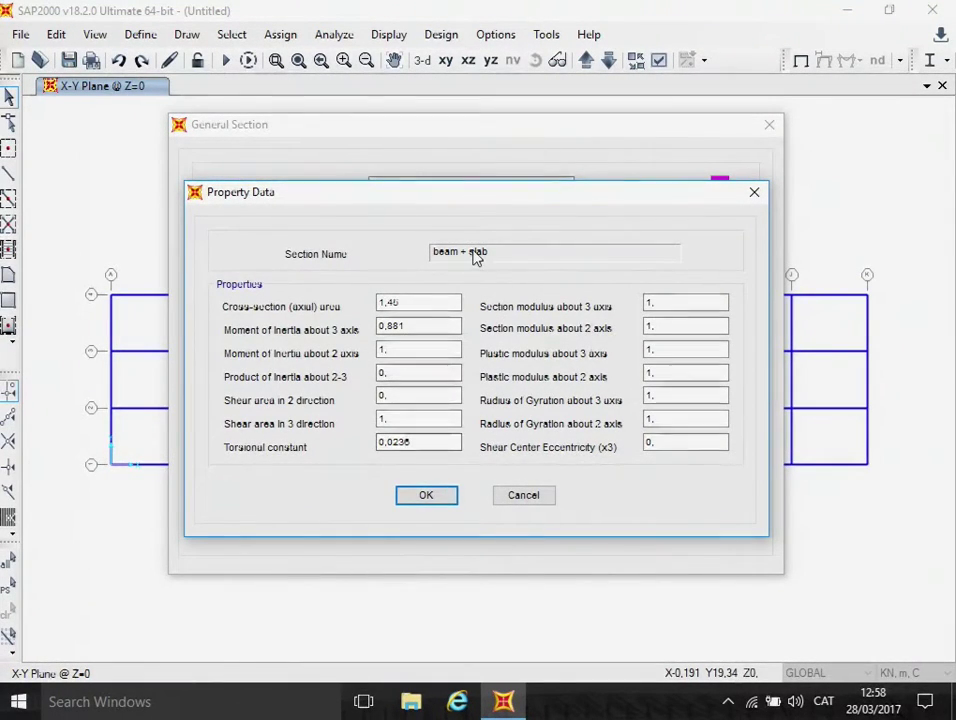
left_click(439, 497)
left_click(407, 188)
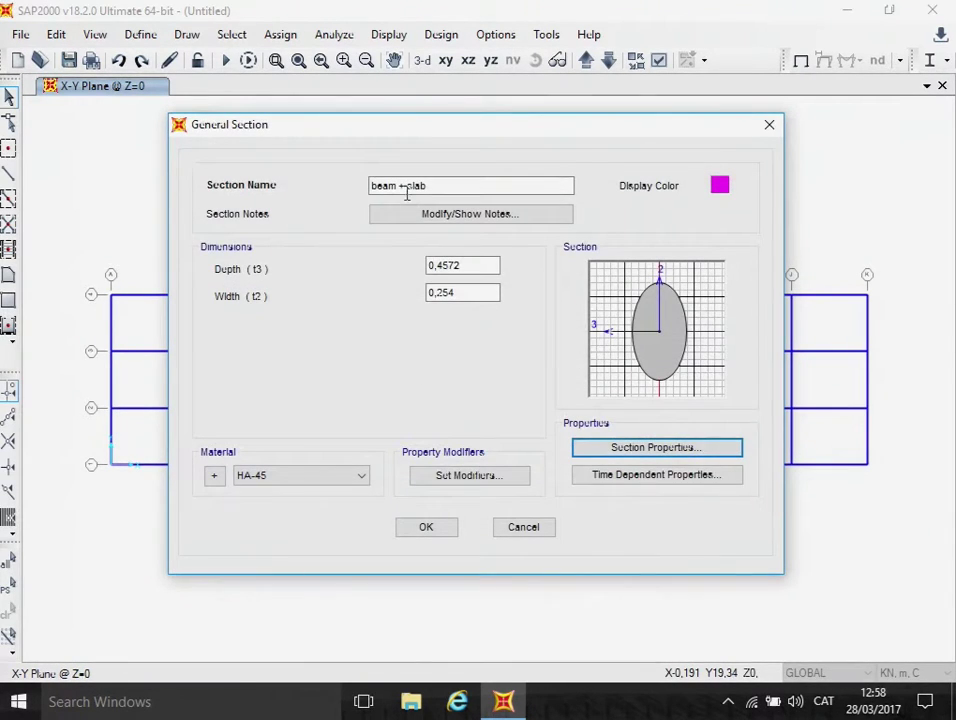
Accept the "beam + slab" section and start a new concrete frame section with a rectangular shape
left_click(640, 452)
left_click(436, 533)
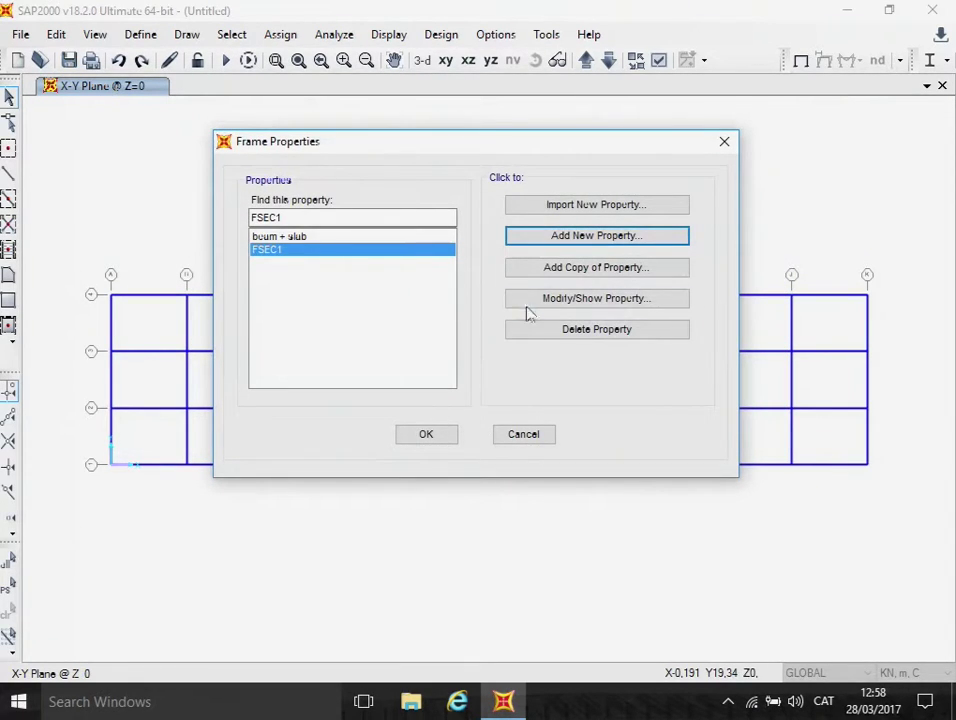
left_click(578, 236)
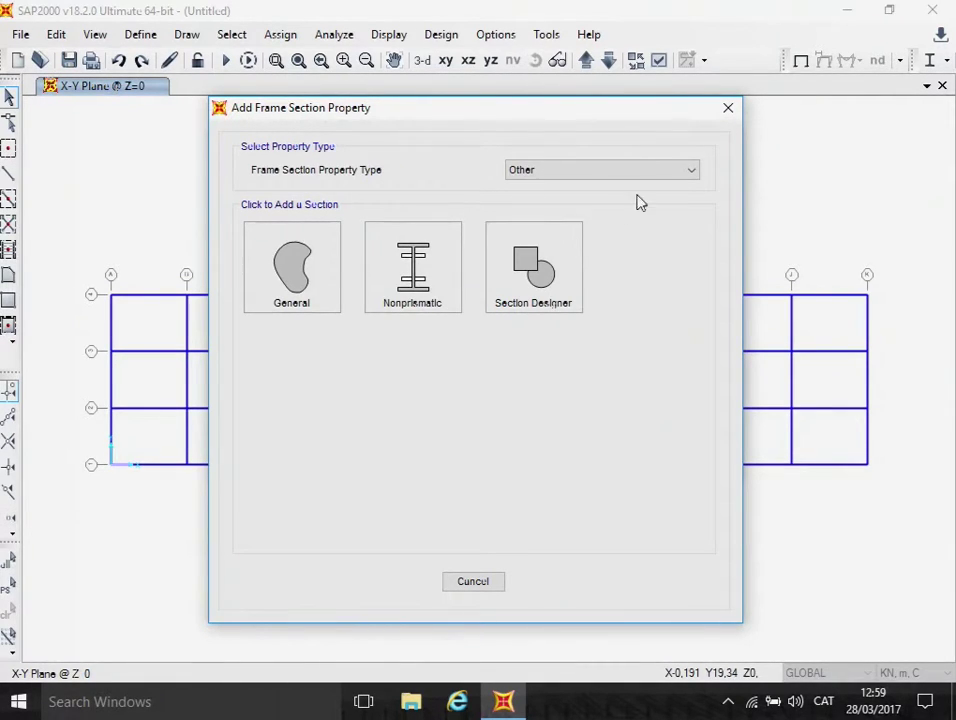
left_click(690, 175)
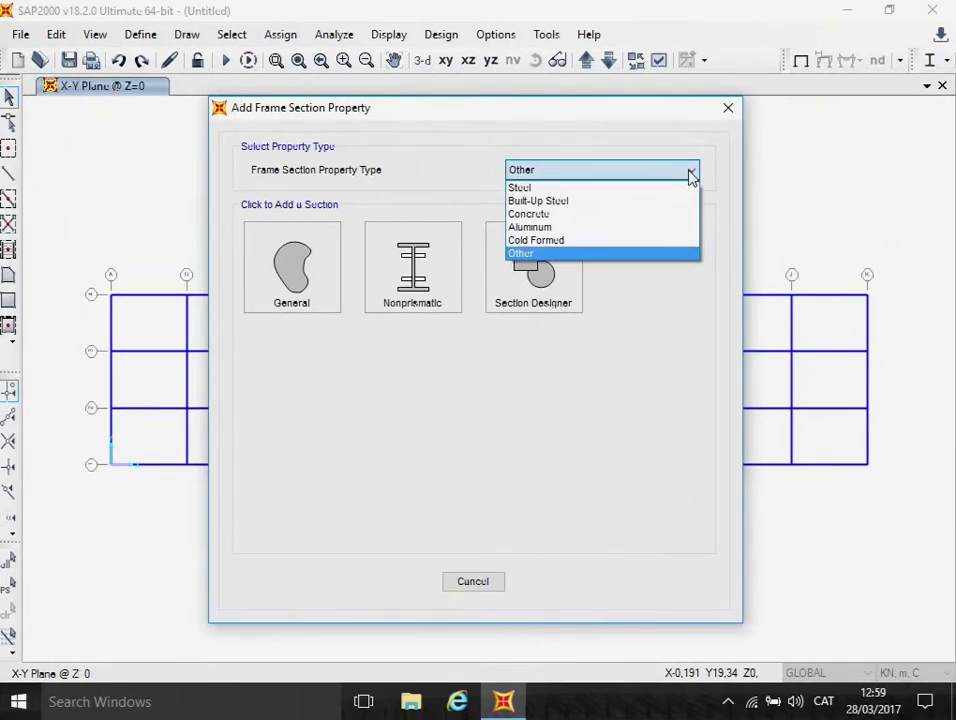
left_click(571, 215)
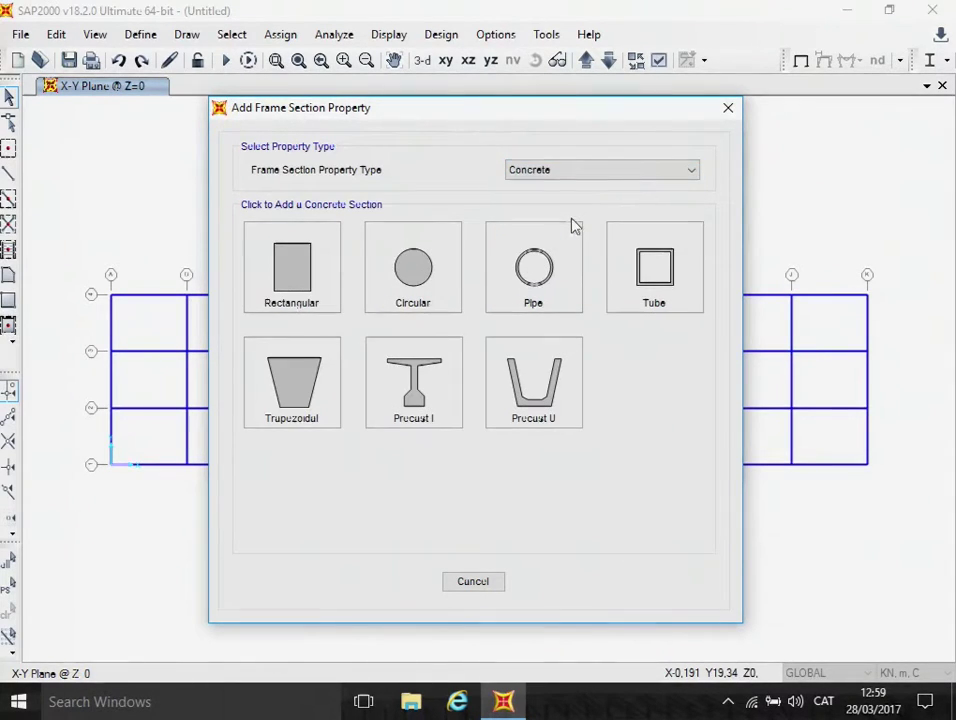
left_click(292, 282)
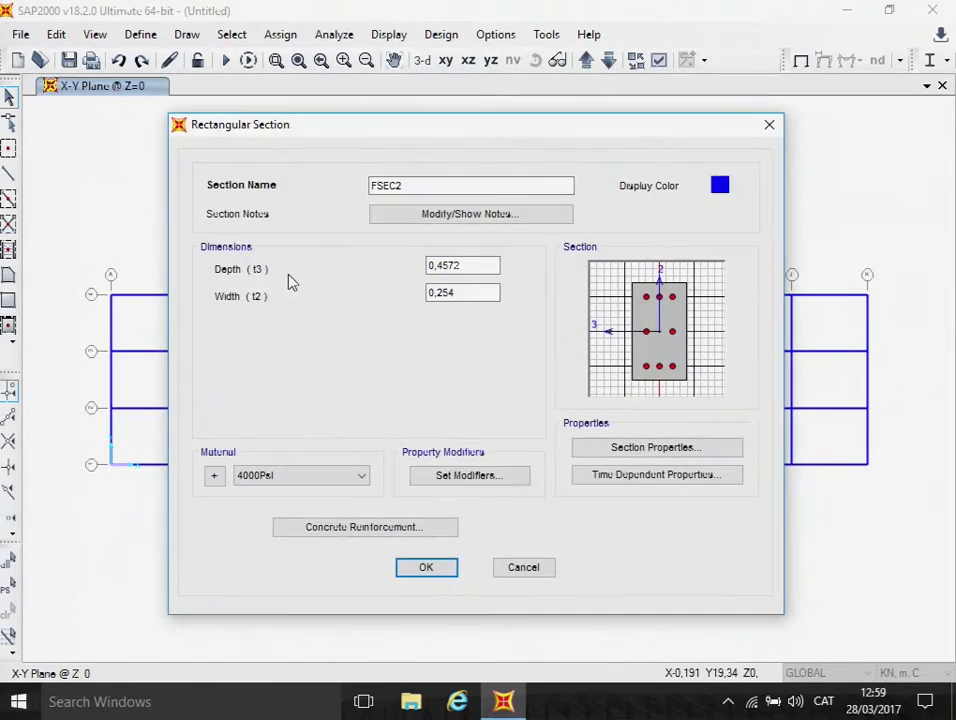
Name the rectangular section "slab" and set its depth to 0,20 and its width to 4
left_click(423, 184)
key("BackSpace")
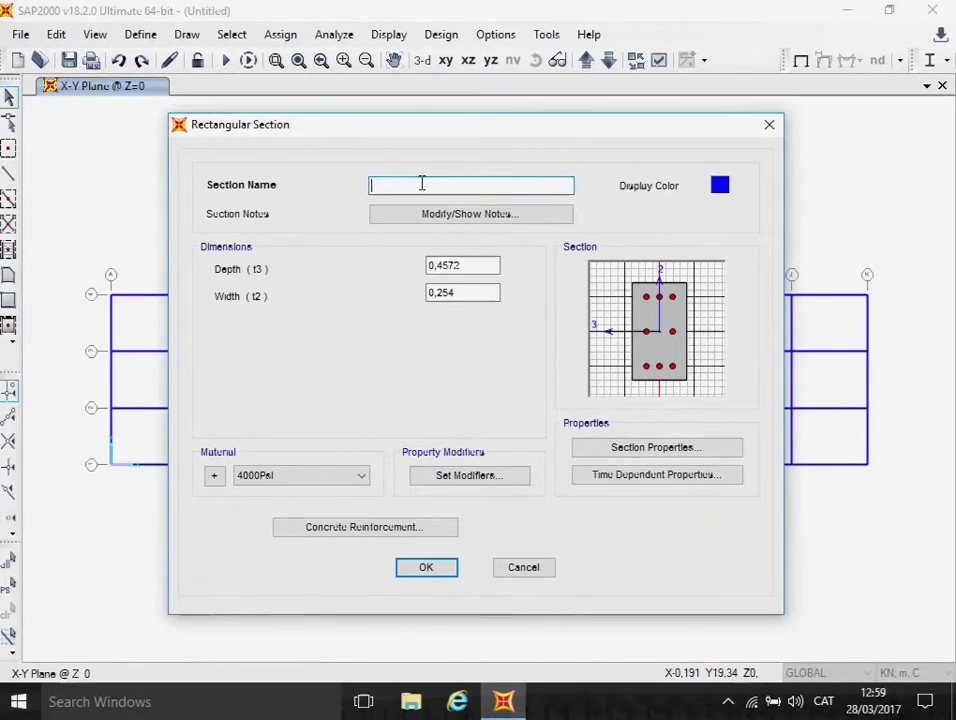
type("V")
type("lab")
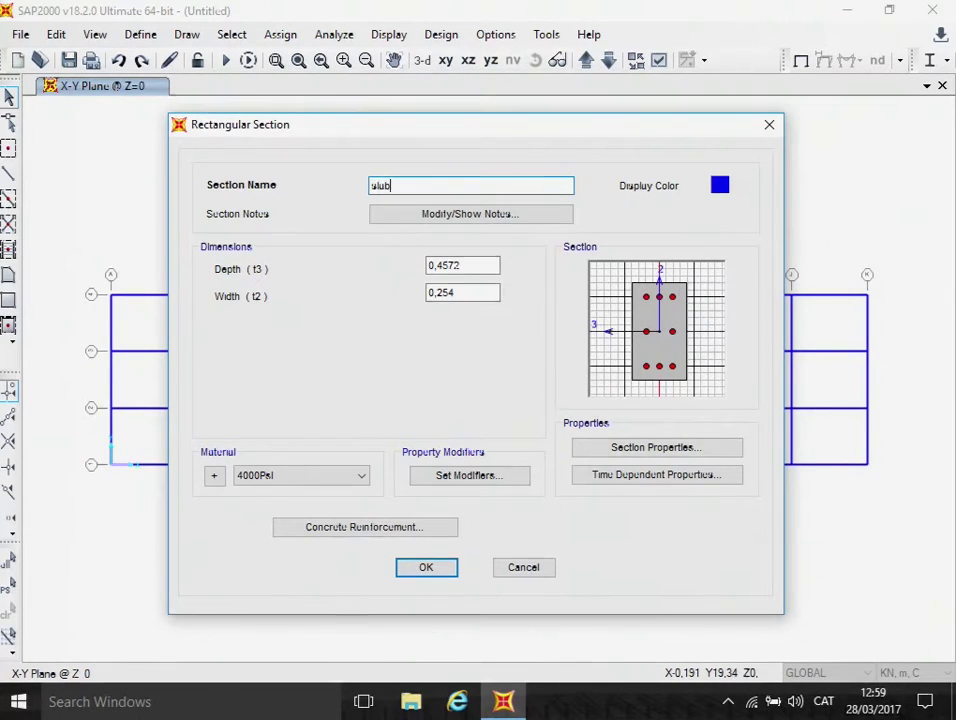
left_click(467, 265)
key("BackSpace")
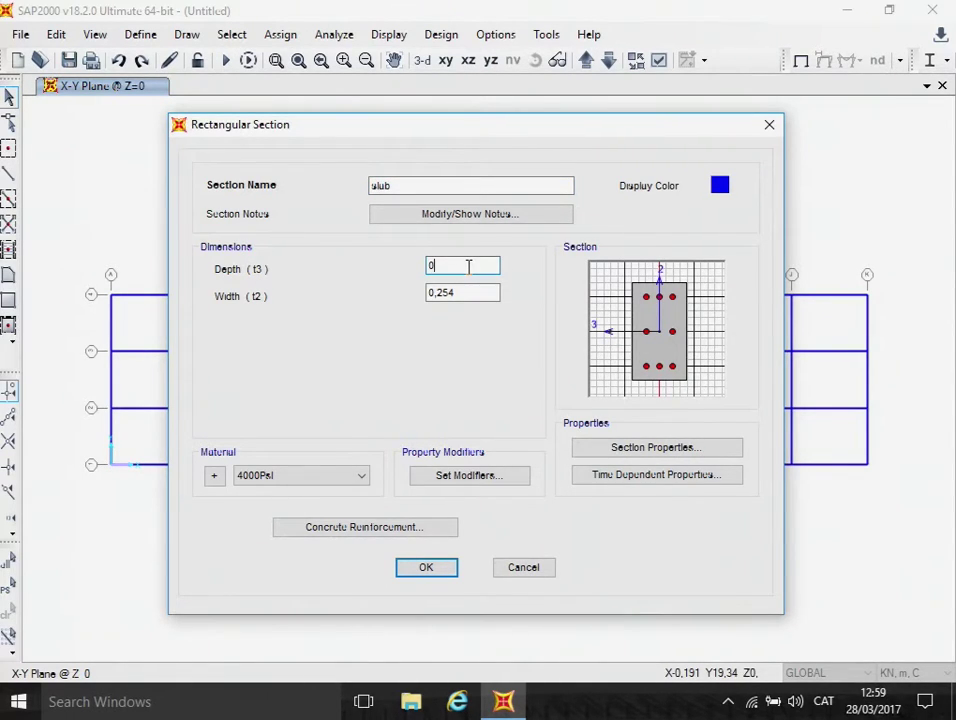
type(",2")
left_click(457, 292)
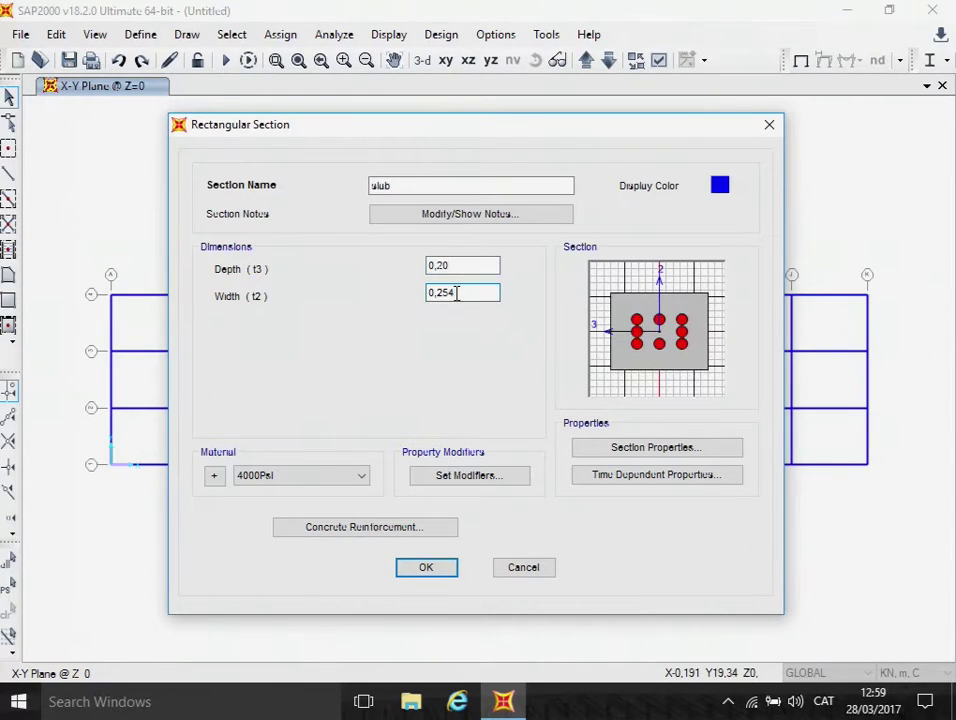
key("BackSpace")
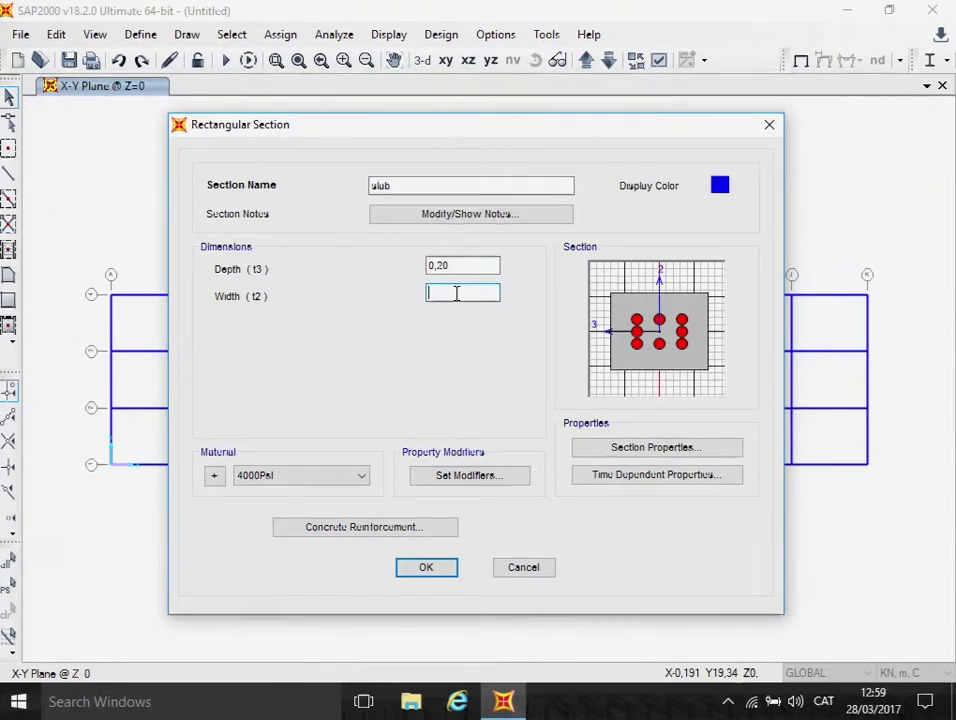
type("4")
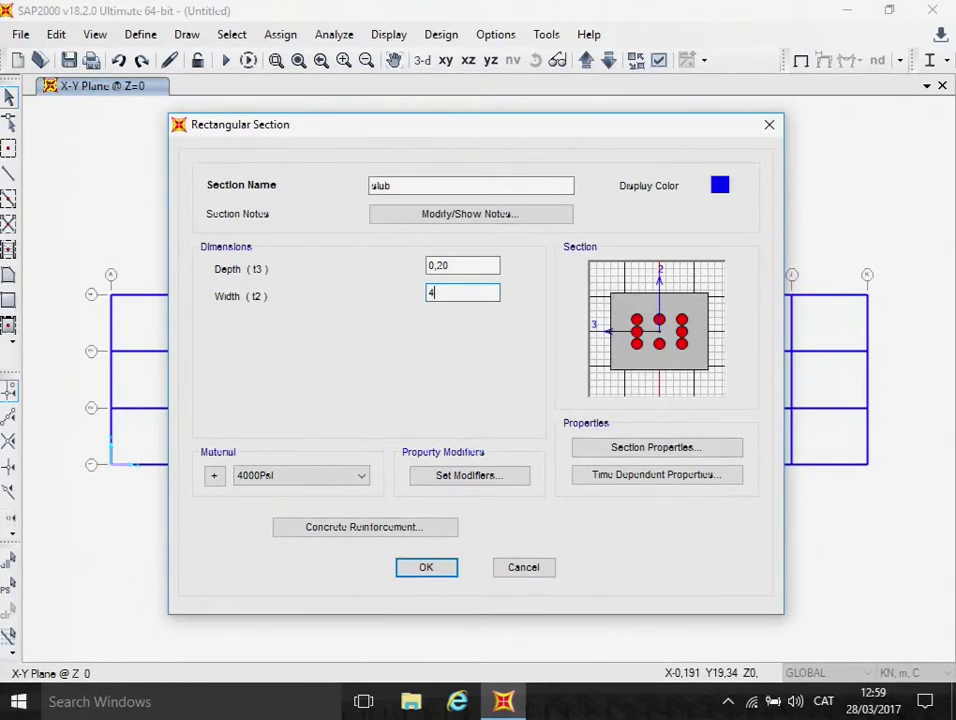
Assign the HA-45 material to the "slab" section and accept the section
left_click(364, 477)
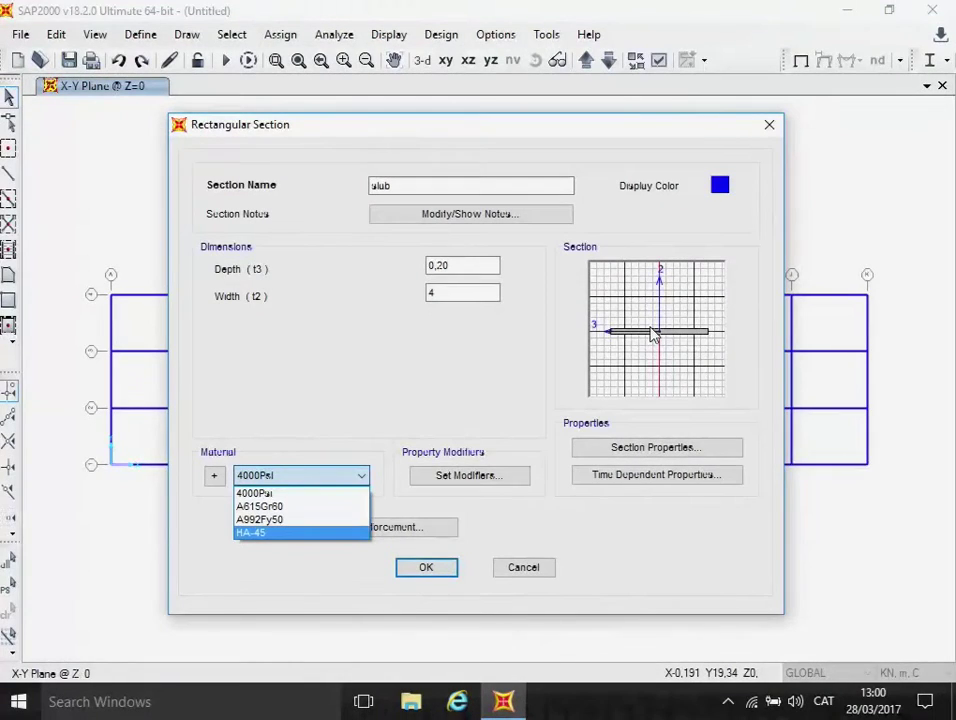
left_click(433, 569)
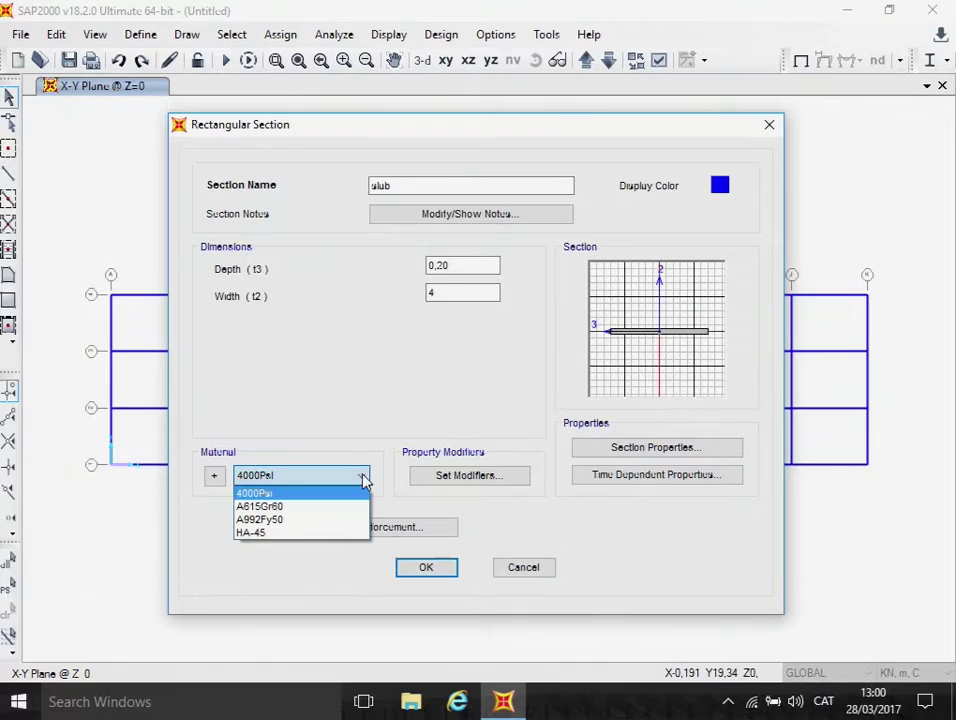
left_click(319, 534)
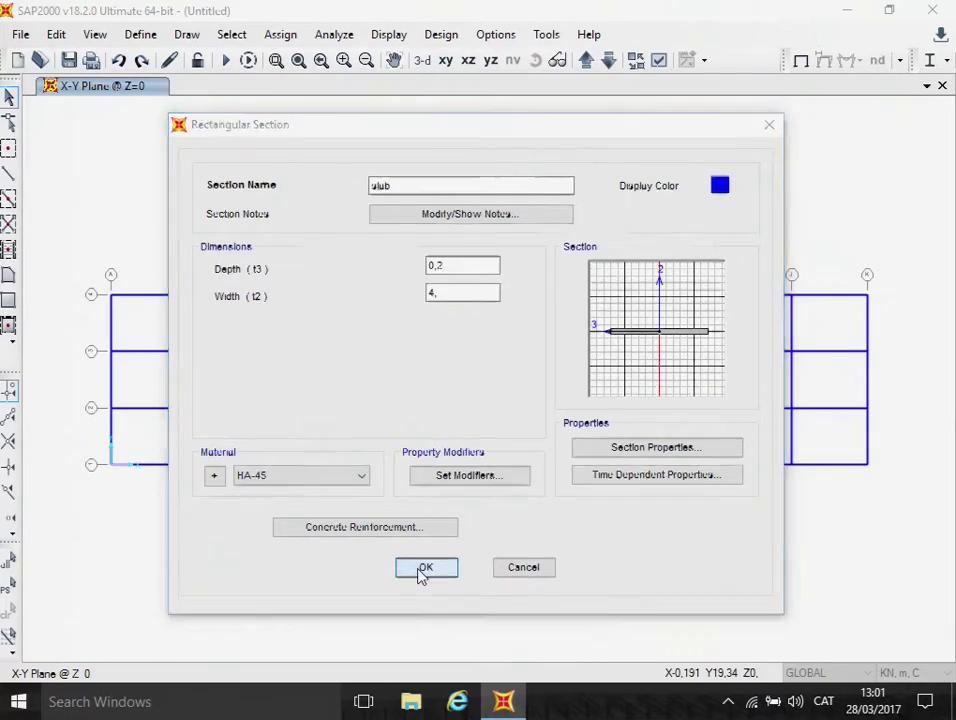
left_click(422, 569)
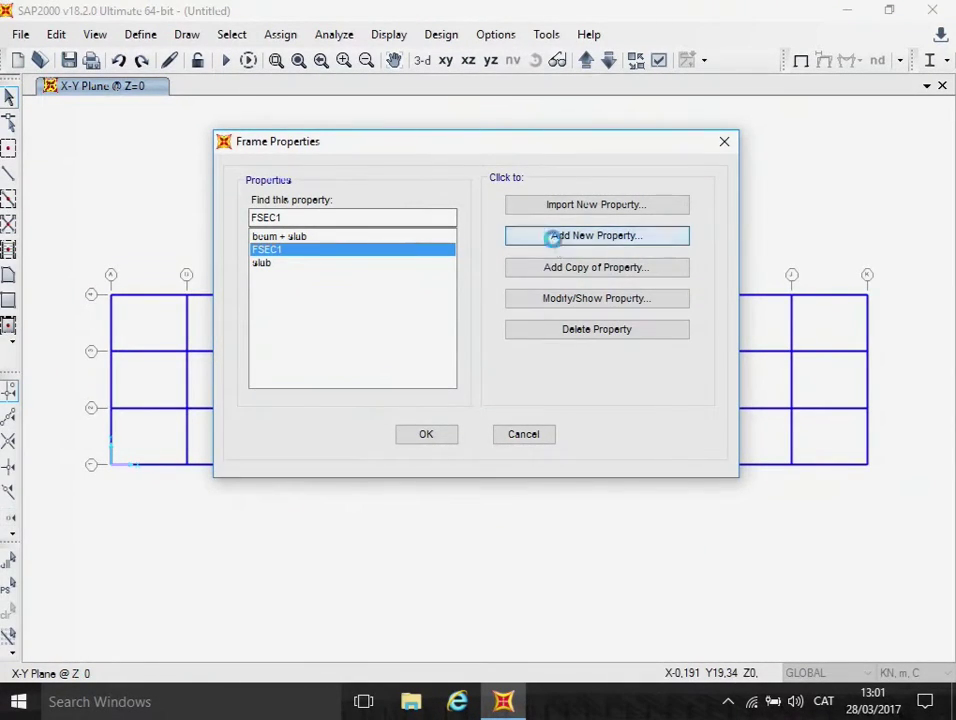
Add another rectangular concrete frame section and name it "end slab"
left_click(557, 246)
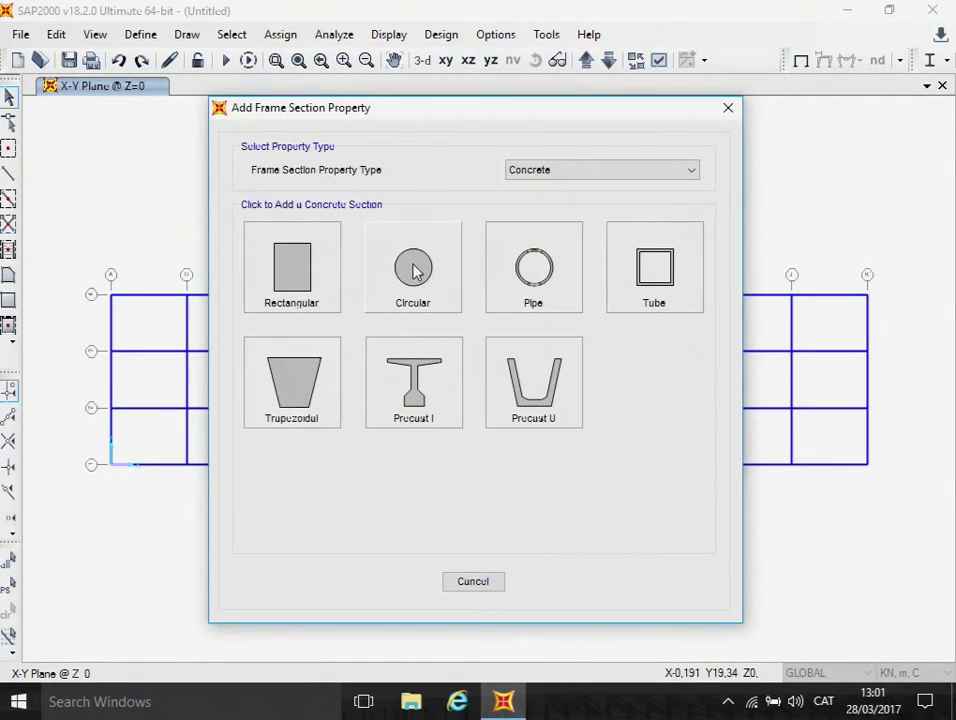
left_click(300, 276)
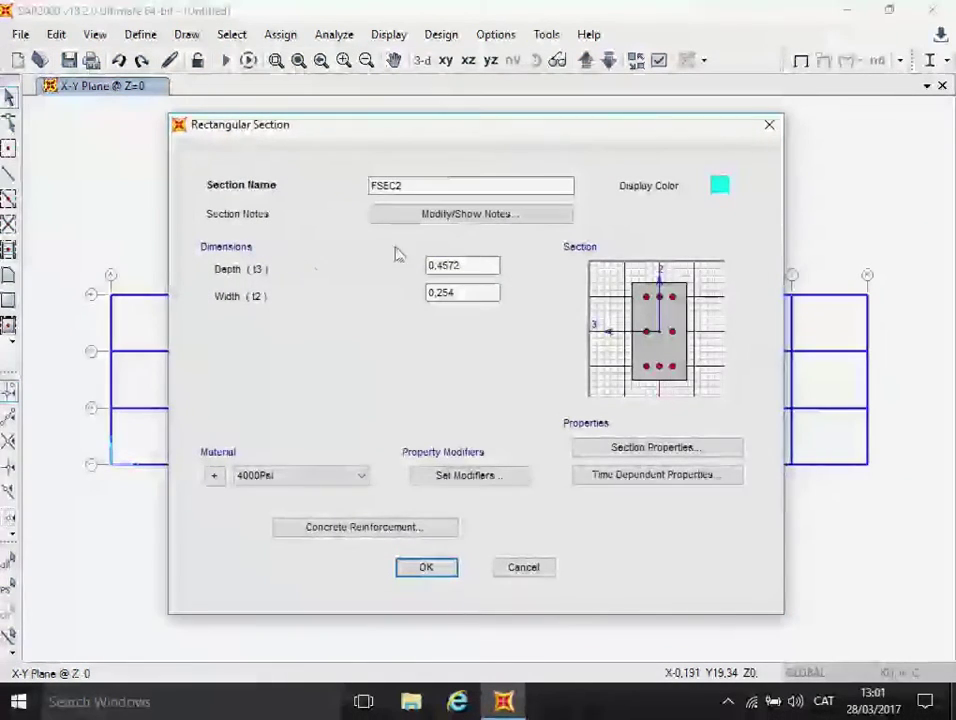
left_click(412, 185)
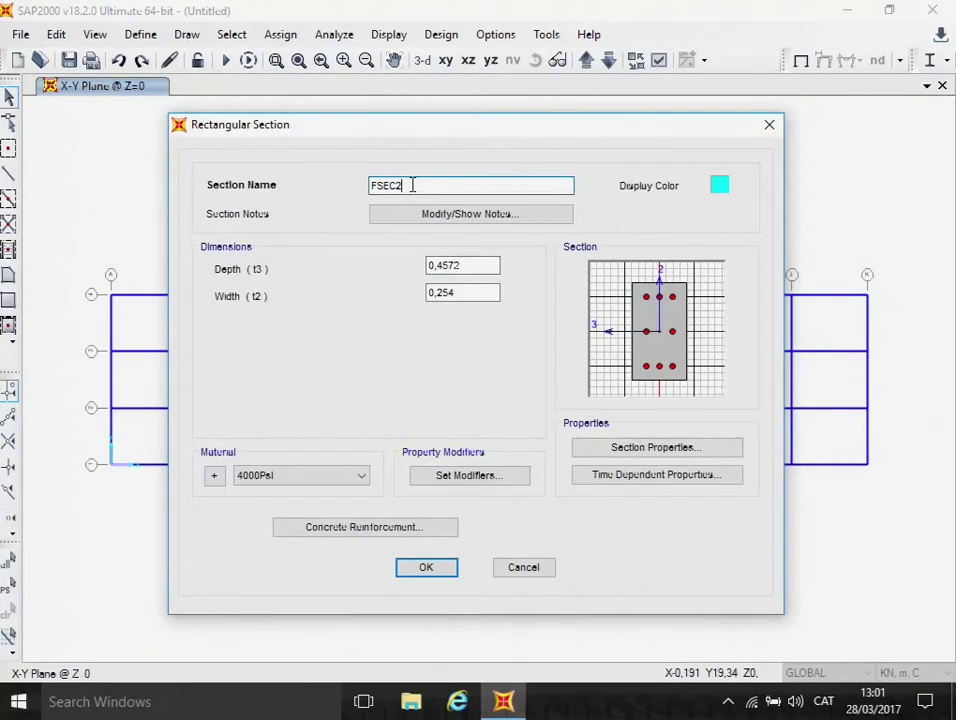
key("BackSpace")
key("BackSpace")
type("un")
type("d a")
Set the depth of the "end slab" section to 0,20
left_click(463, 265)
key("BackSpace")
key("BackSpace")
key("BackSpace")
key("BackSpace")
key("BackSpace")
key("BackSpace")
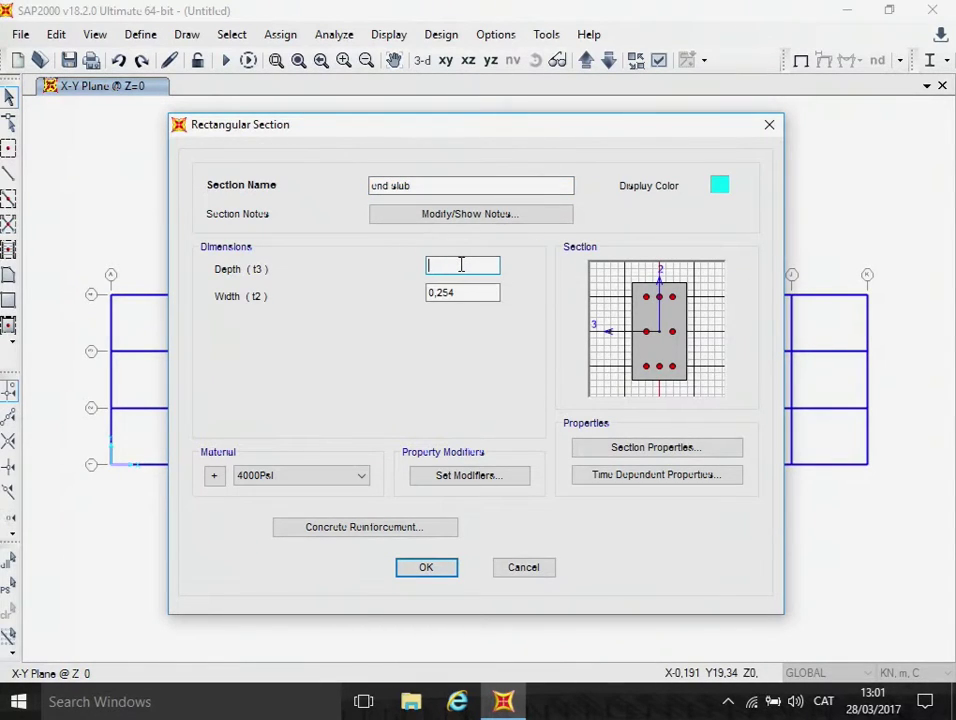
type("2,30")
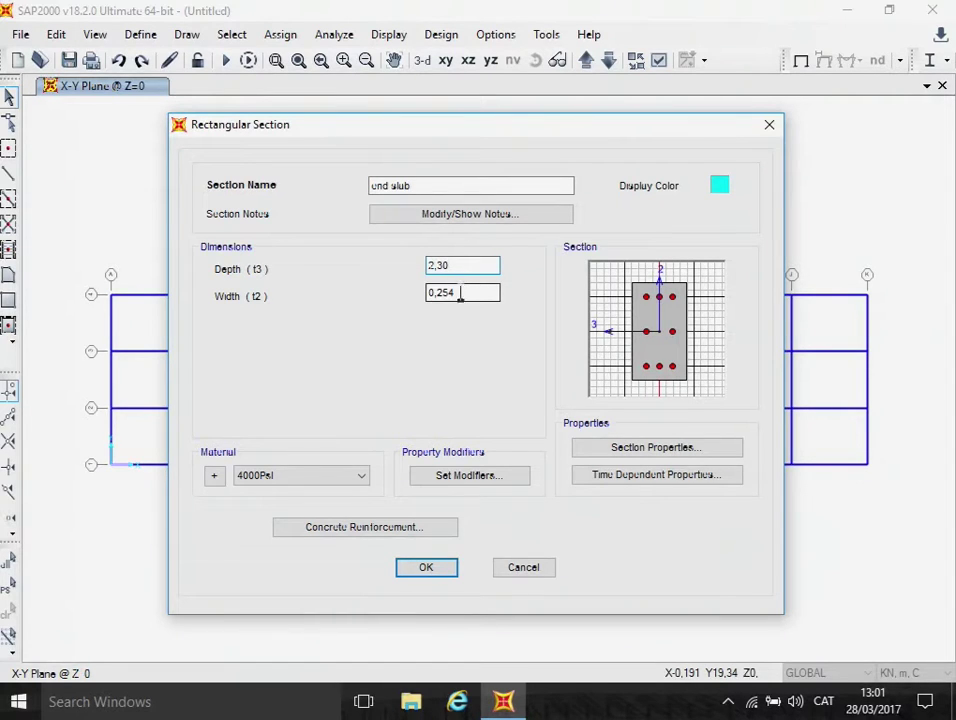
key("BackSpace")
key("BackSpace")
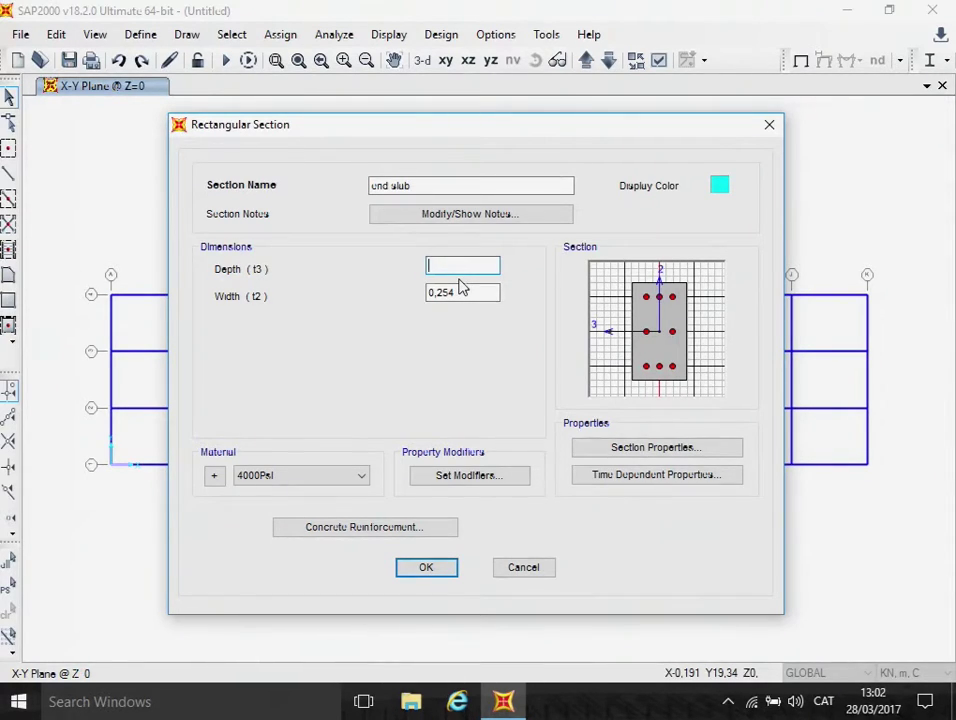
type("0,20")
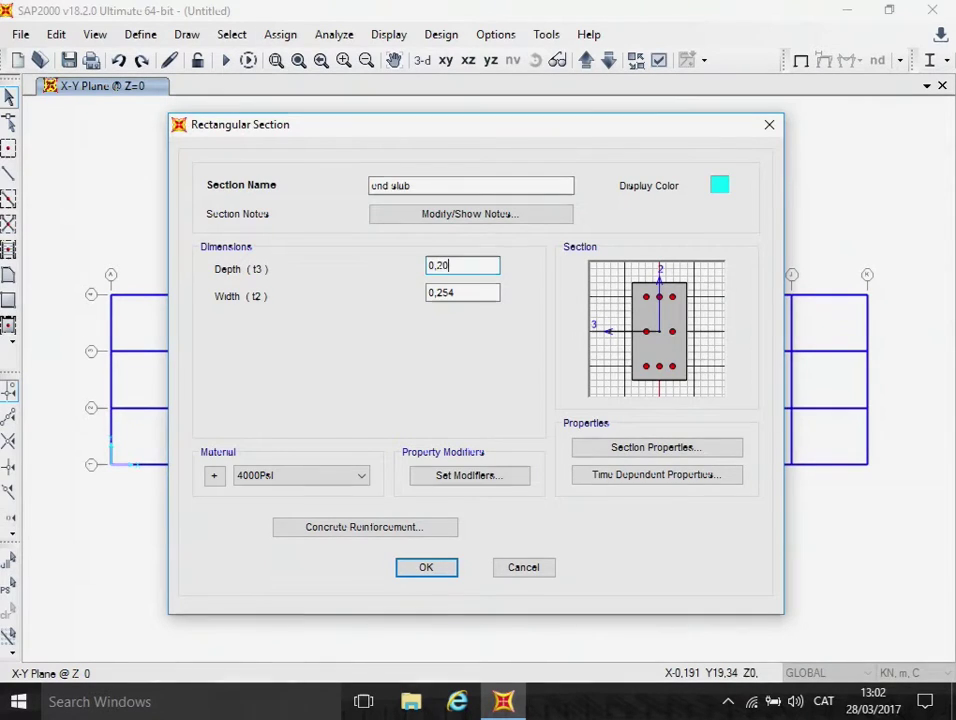
Set the "end slab" section's width to 2,30, assign it the HA-45 material, and accept the frame section definitions
left_click(456, 291)
key("BackSpace")
key("BackSpace")
key("BackSpace")
key("BackSpace")
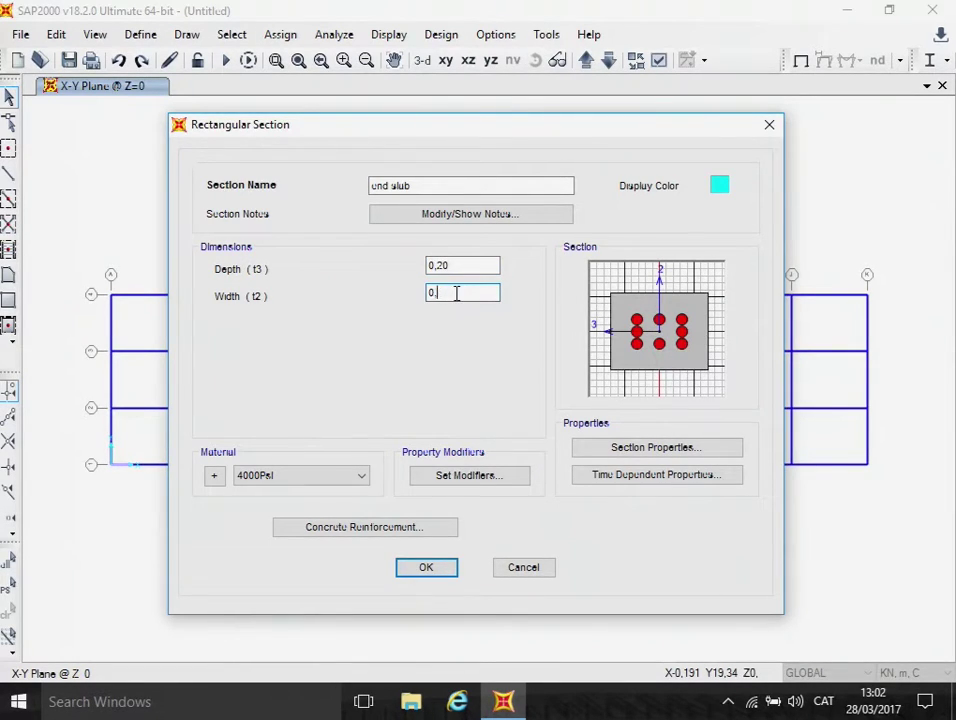
type("2,3")
left_click(362, 476)
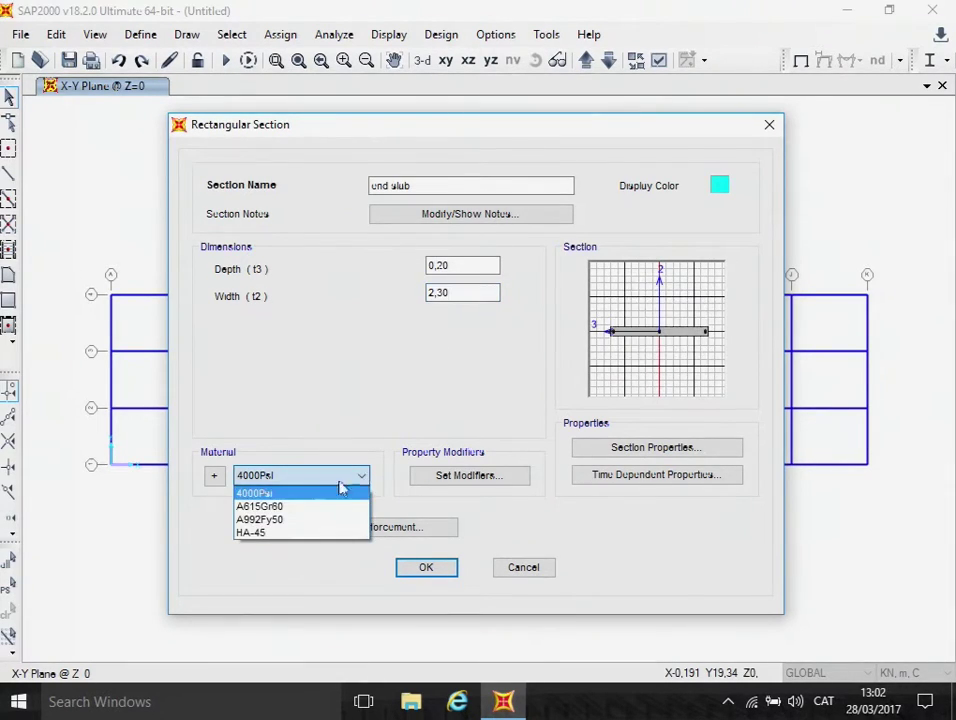
left_click(284, 532)
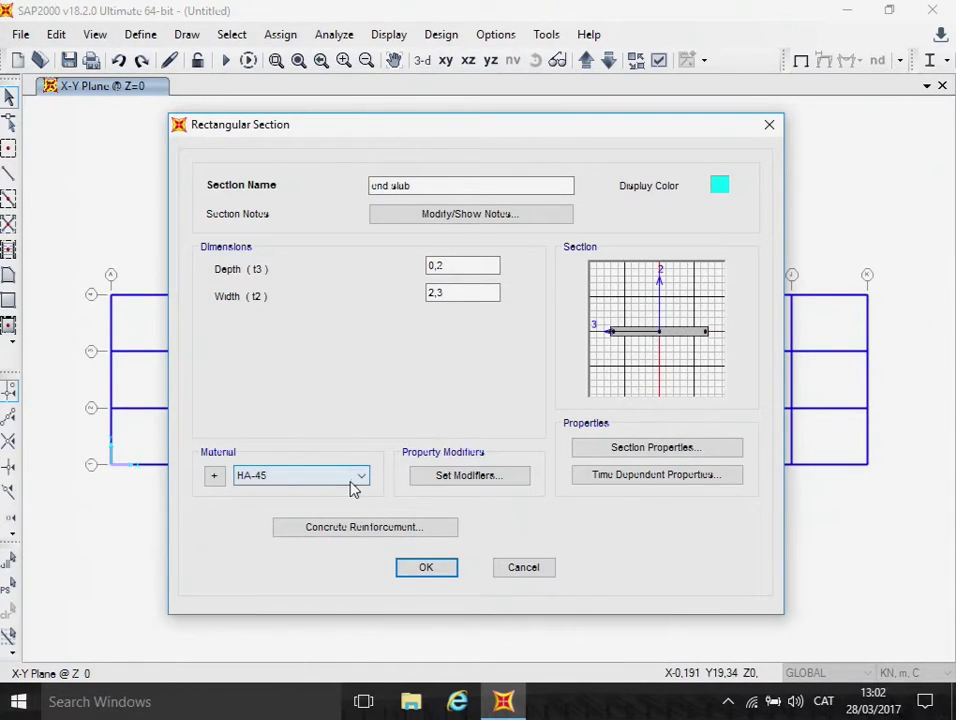
left_click(437, 569)
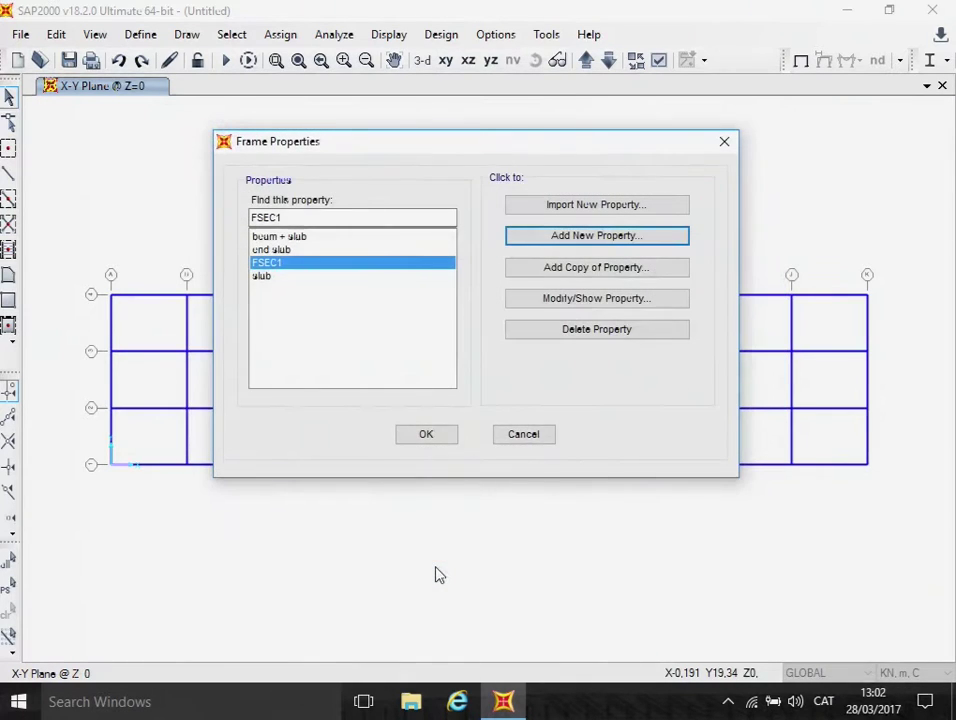
left_click(428, 436)
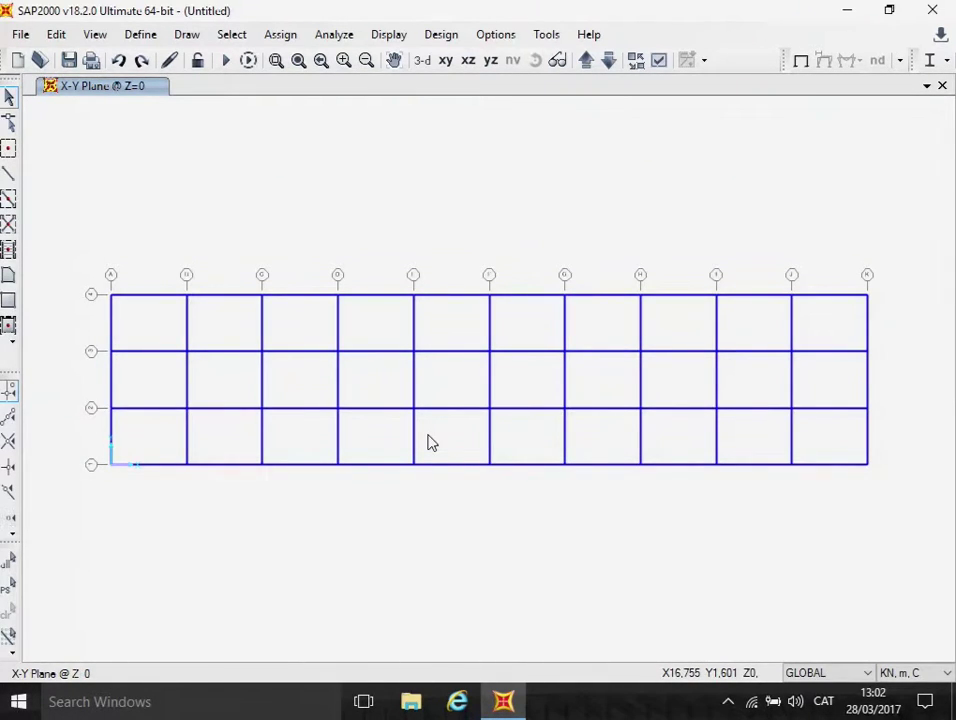
Select all frame members along grid line 4 and assign them the "beam + slab" section
left_click(233, 37)
mouse_move(294, 59)
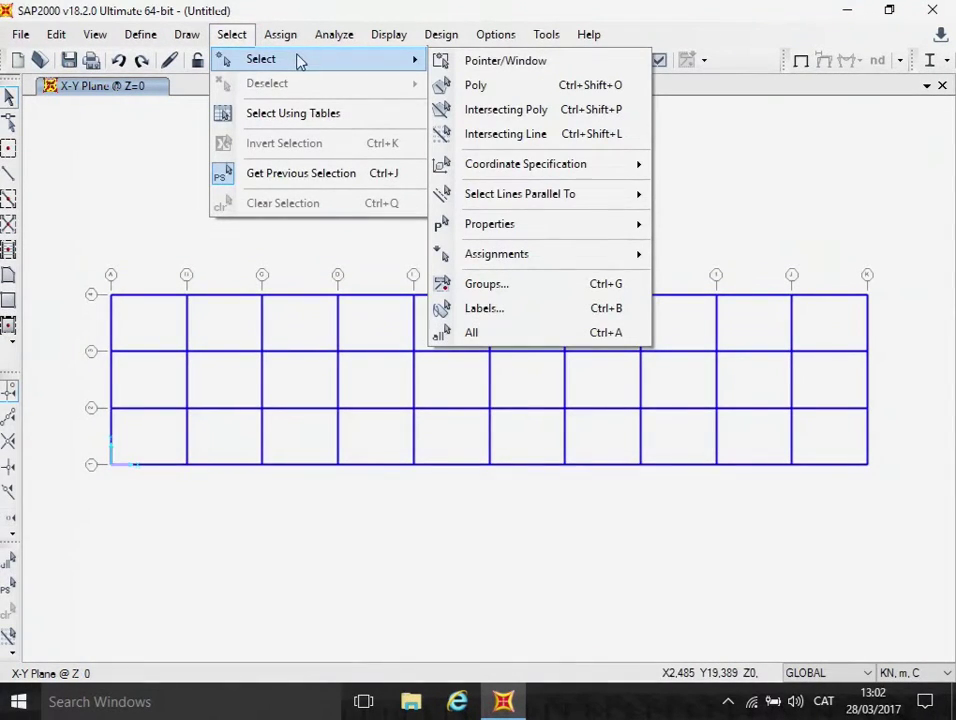
left_click(480, 66)
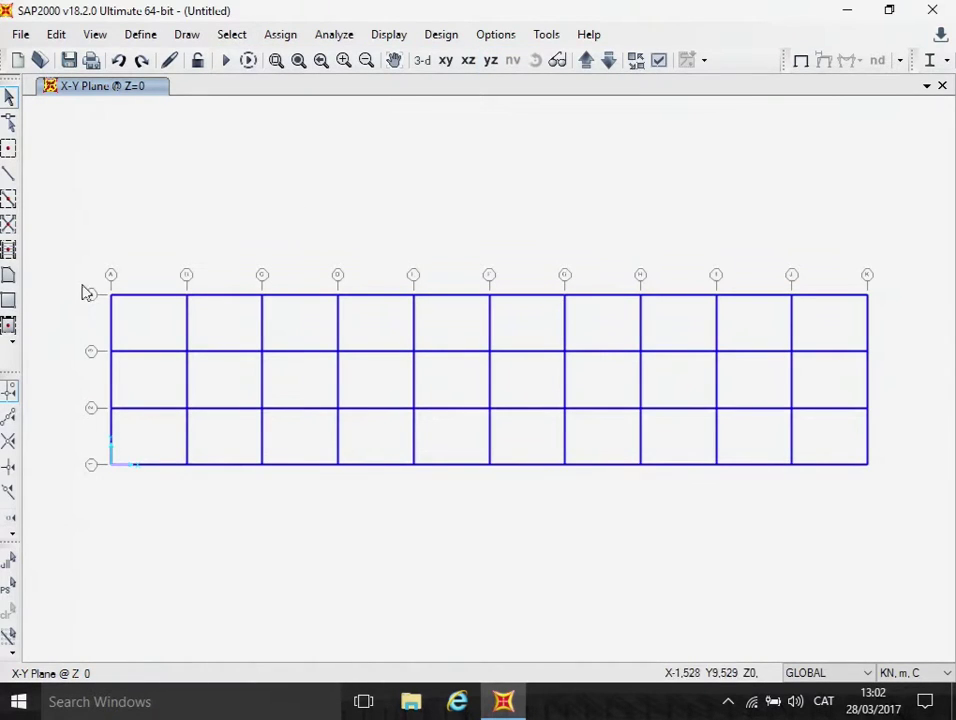
left_click_drag(100, 250, 881, 340)
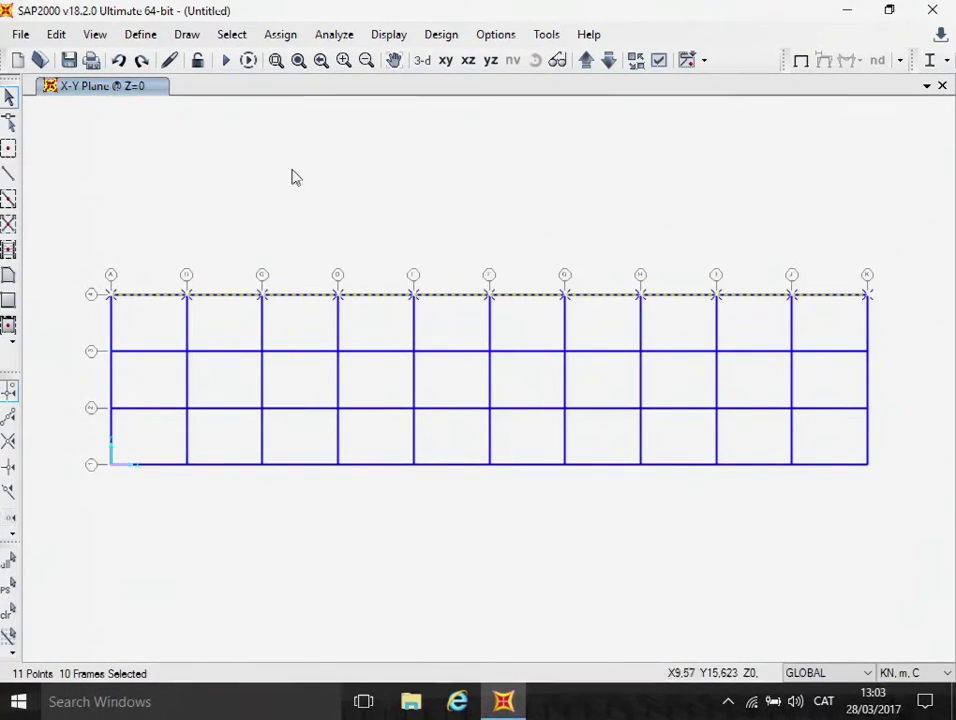
left_click(283, 37)
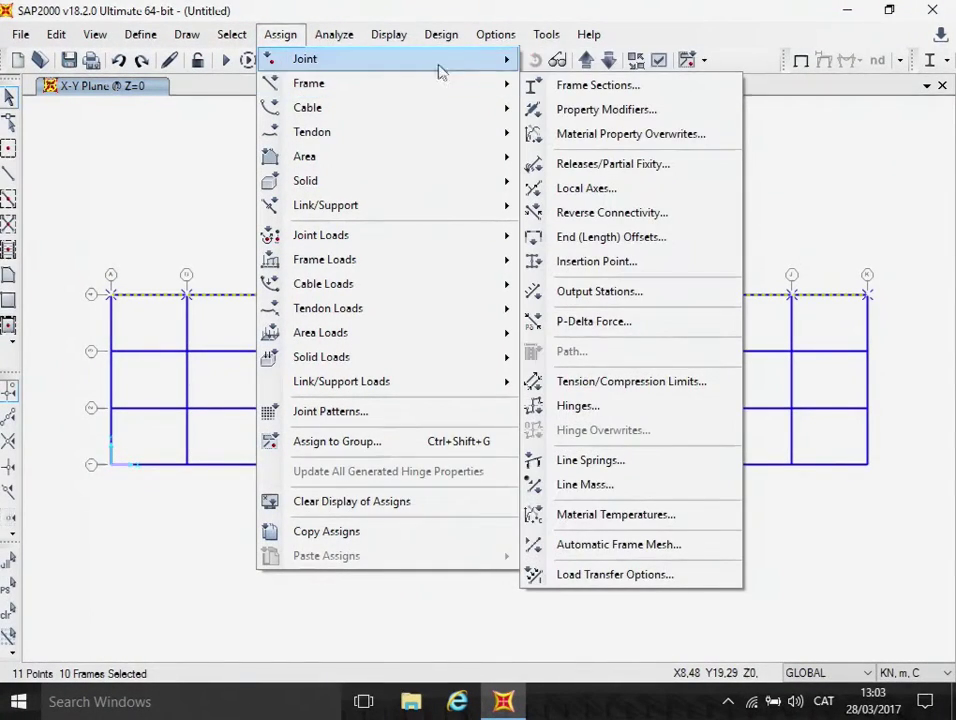
mouse_move(500, 84)
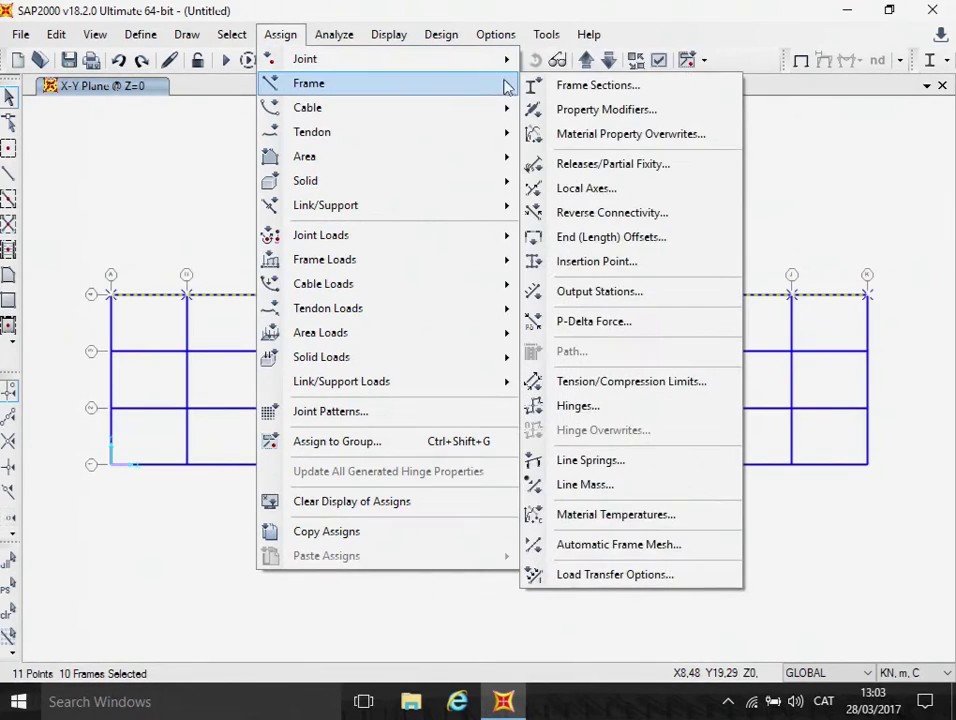
left_click(554, 88)
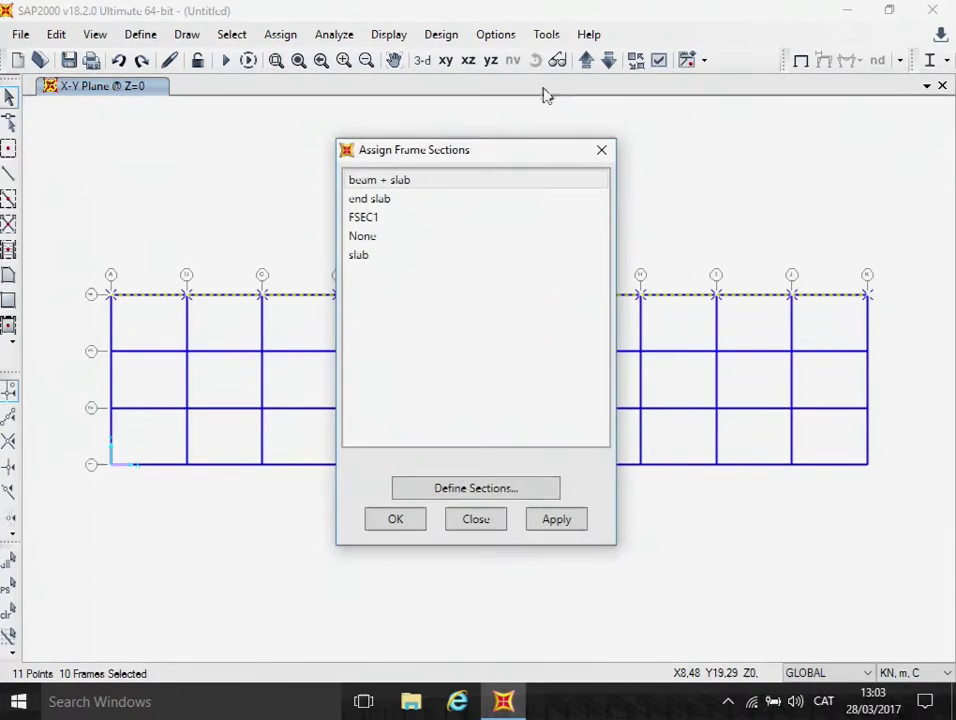
left_click(381, 182)
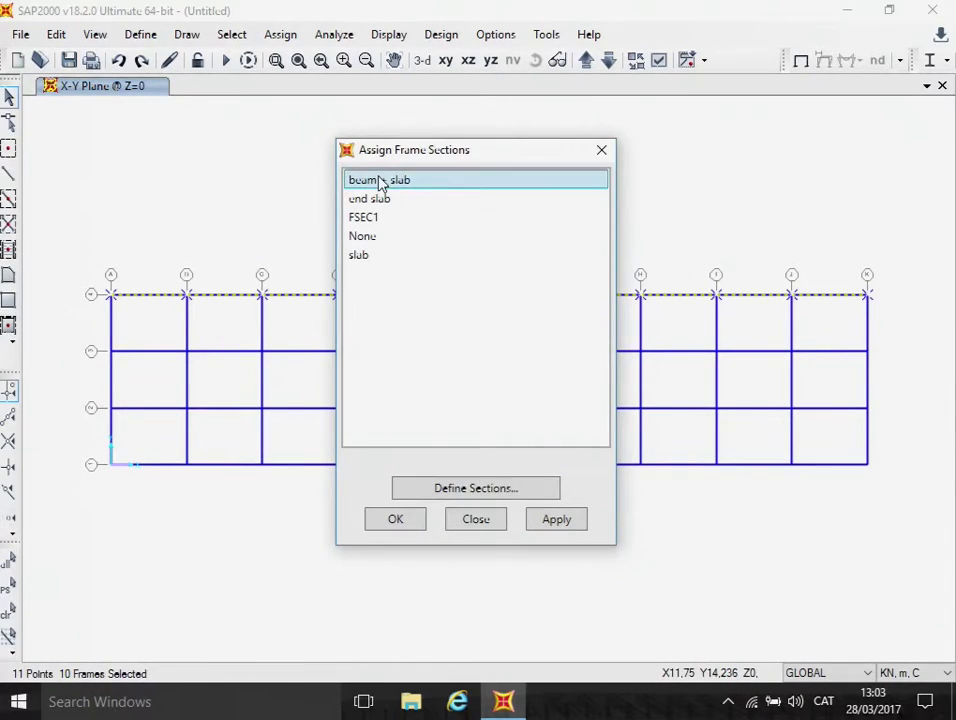
left_click(396, 518)
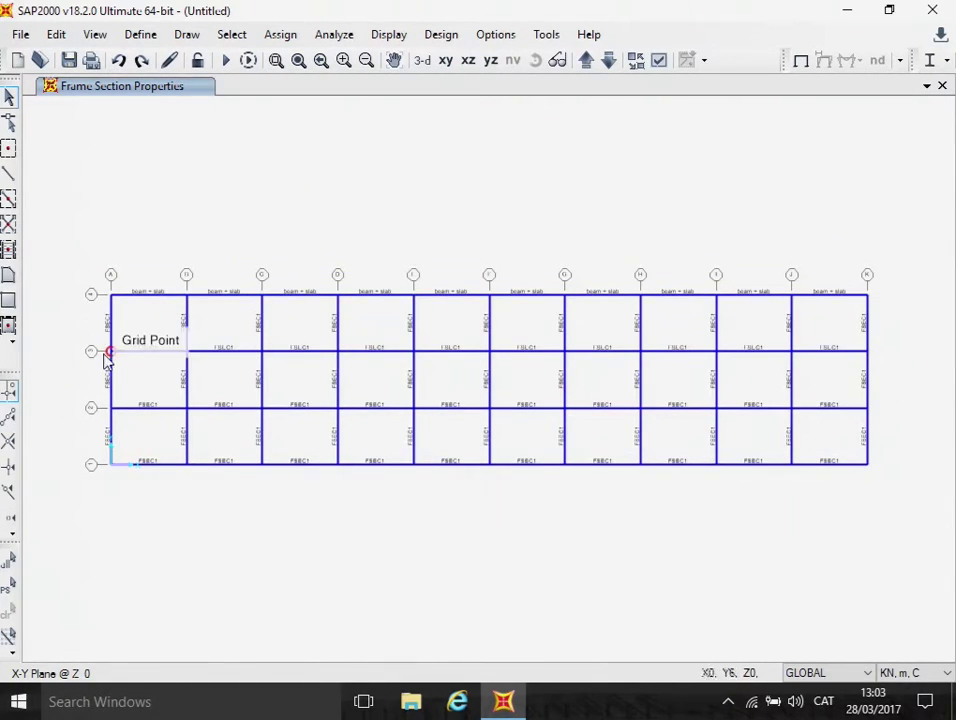
Select all frame members along grid line 3 and assign them the "beam + slab" section
left_click_drag(91, 328, 390, 379)
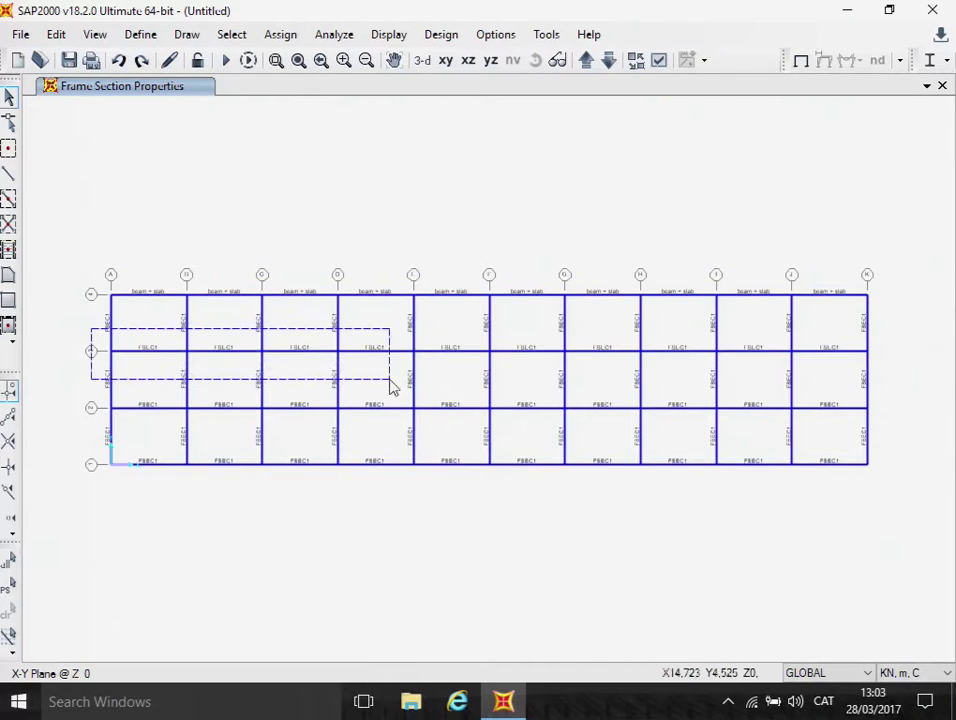
left_click_drag(575, 368, 907, 386)
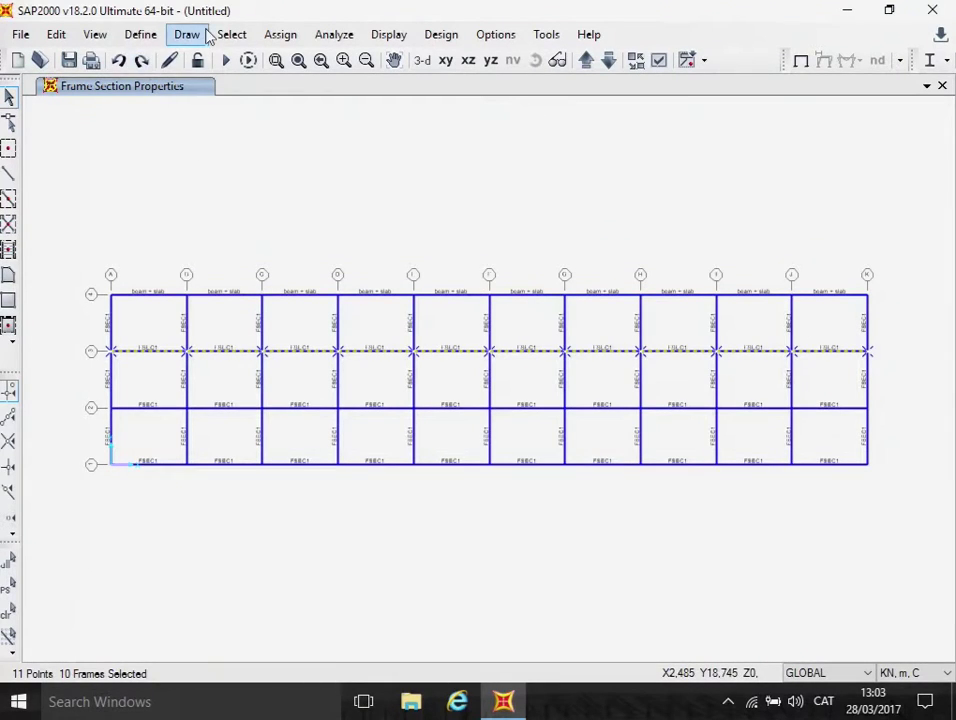
left_click(280, 36)
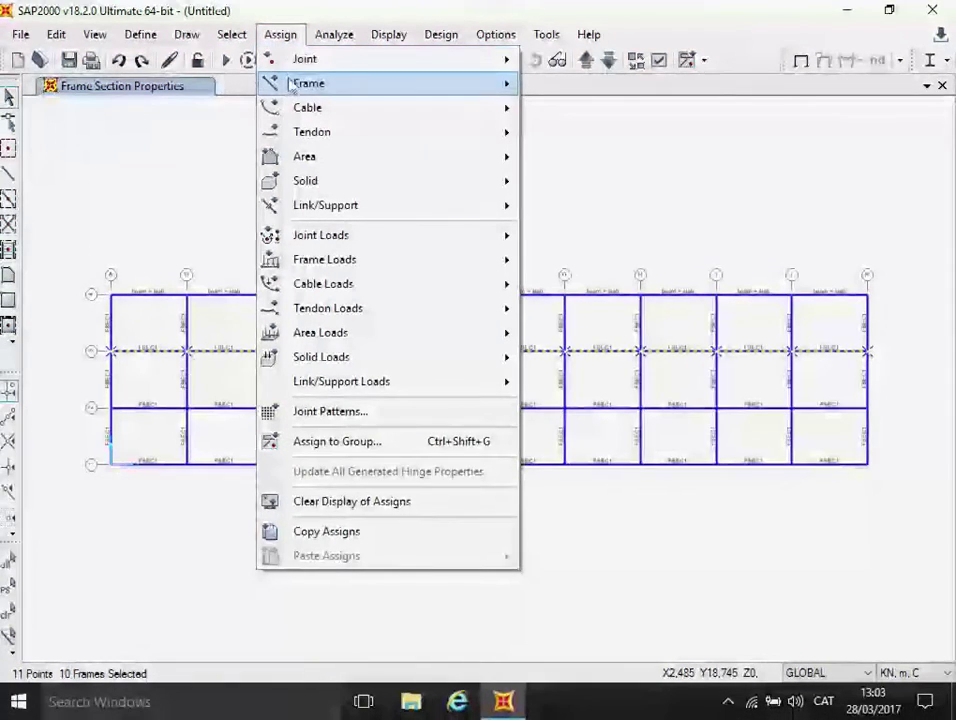
mouse_move(292, 85)
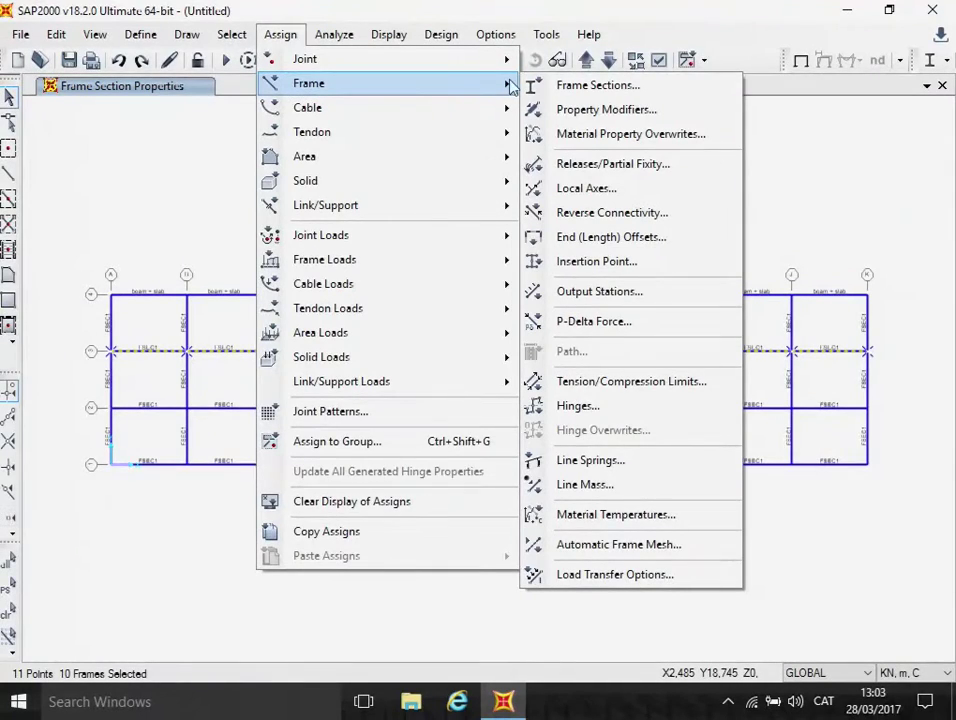
left_click(568, 86)
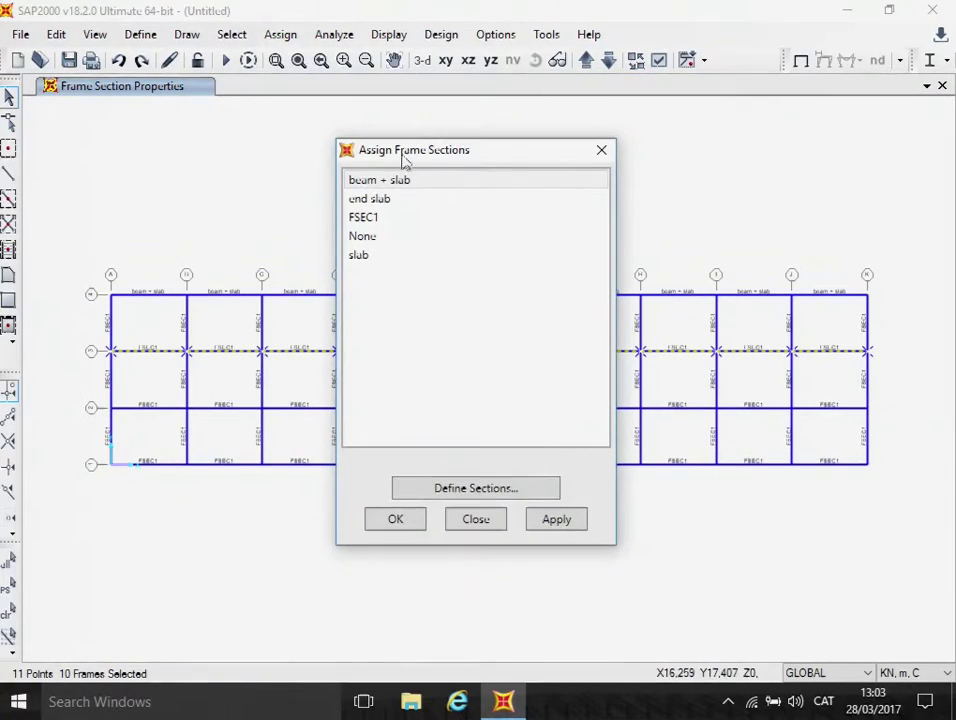
left_click(405, 184)
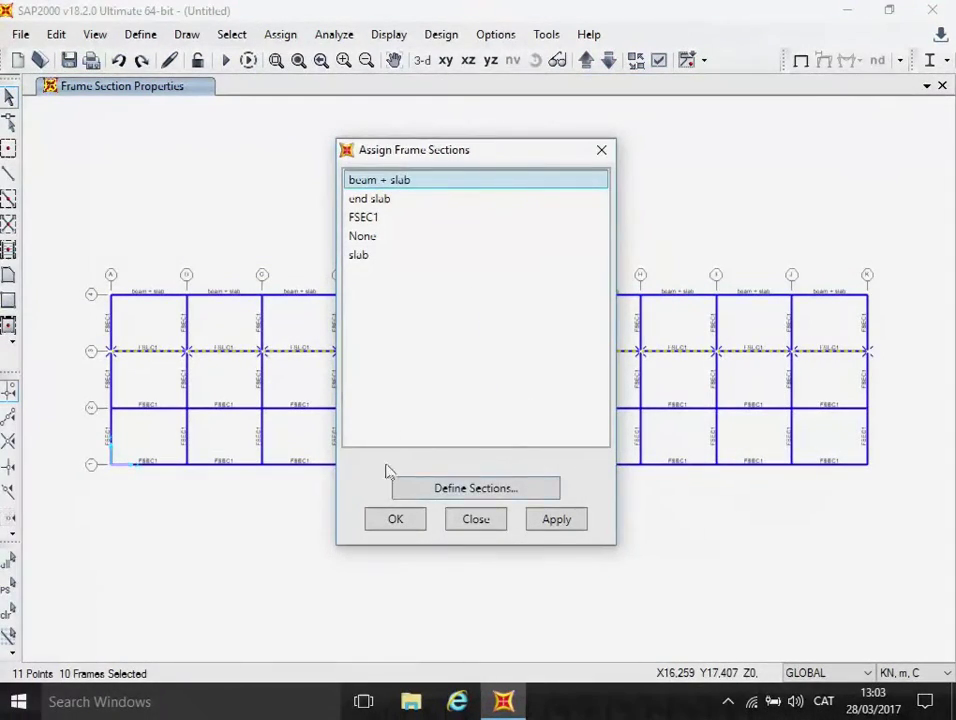
left_click(403, 518)
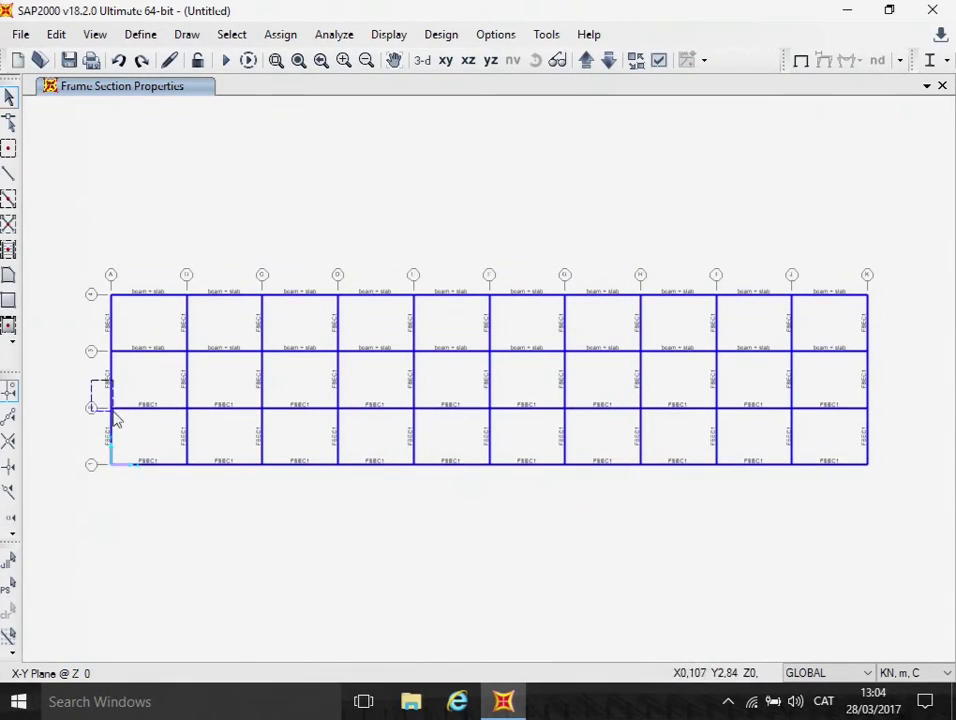
Select all frame members along grid line 2 and assign them the "beam + slab" section
left_click_drag(279, 418, 907, 444)
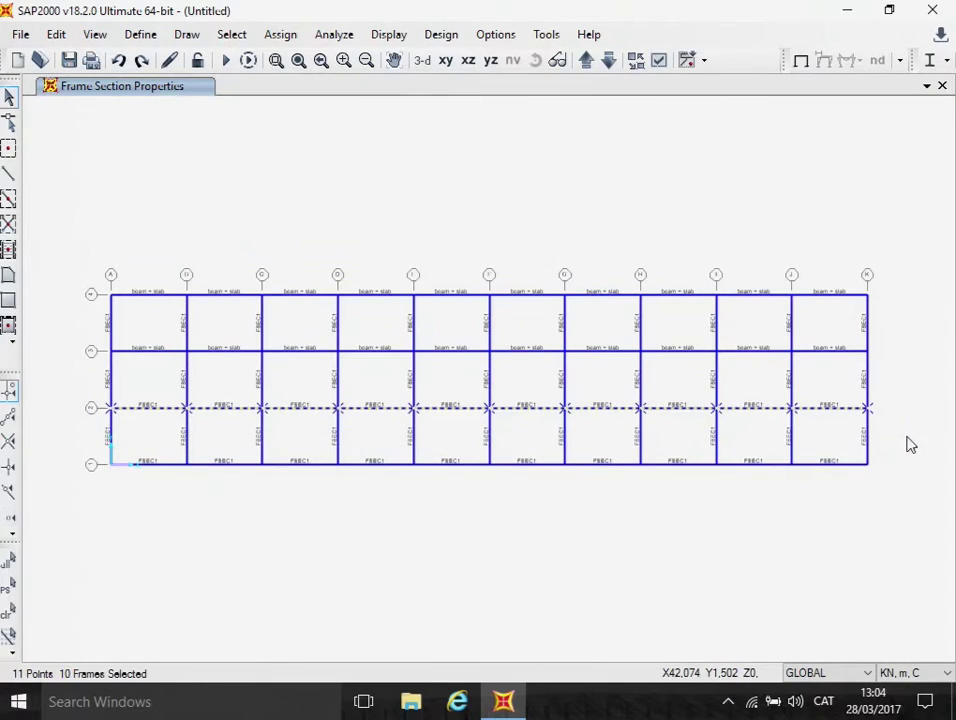
left_click(279, 36)
mouse_move(437, 91)
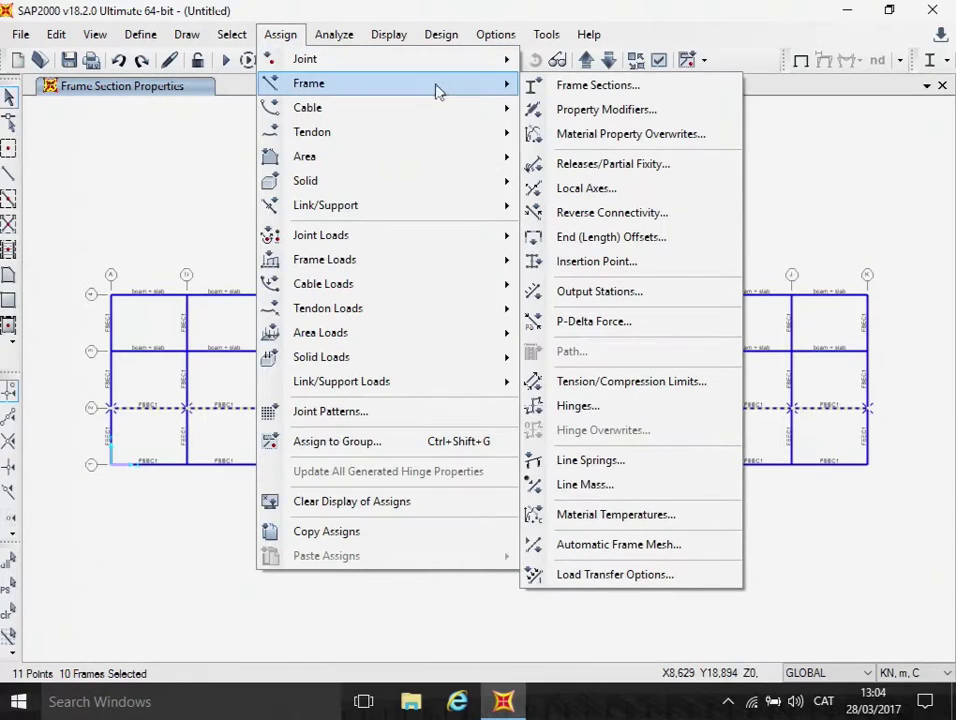
left_click(552, 86)
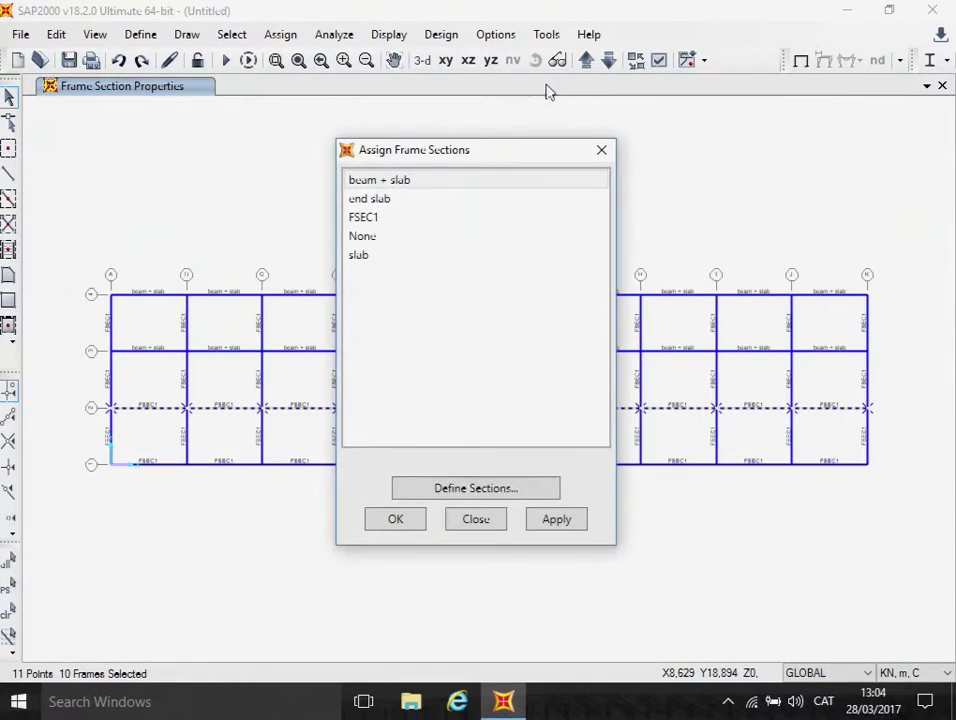
left_click(381, 182)
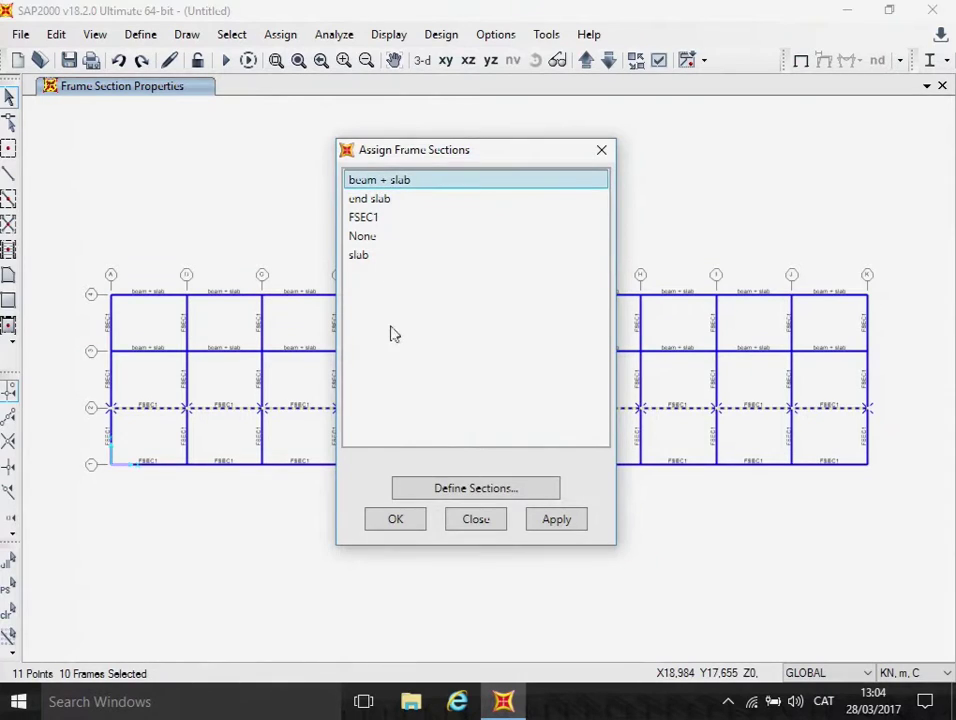
left_click(396, 519)
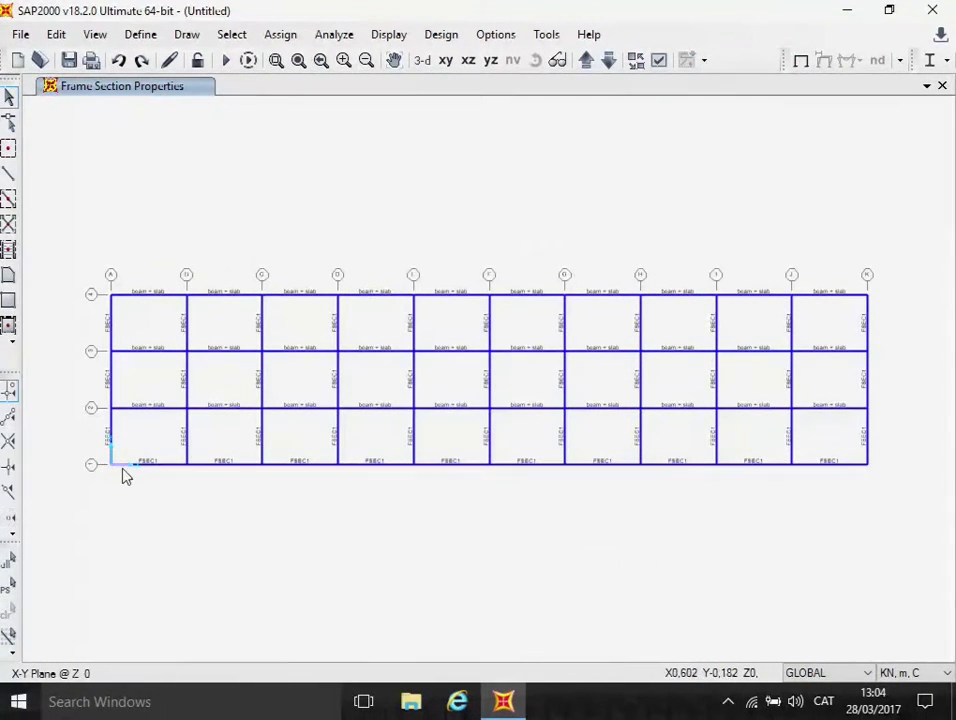
Select all frame members along grid line 1 and assign them the "beam + slab" section
left_click_drag(97, 456, 896, 493)
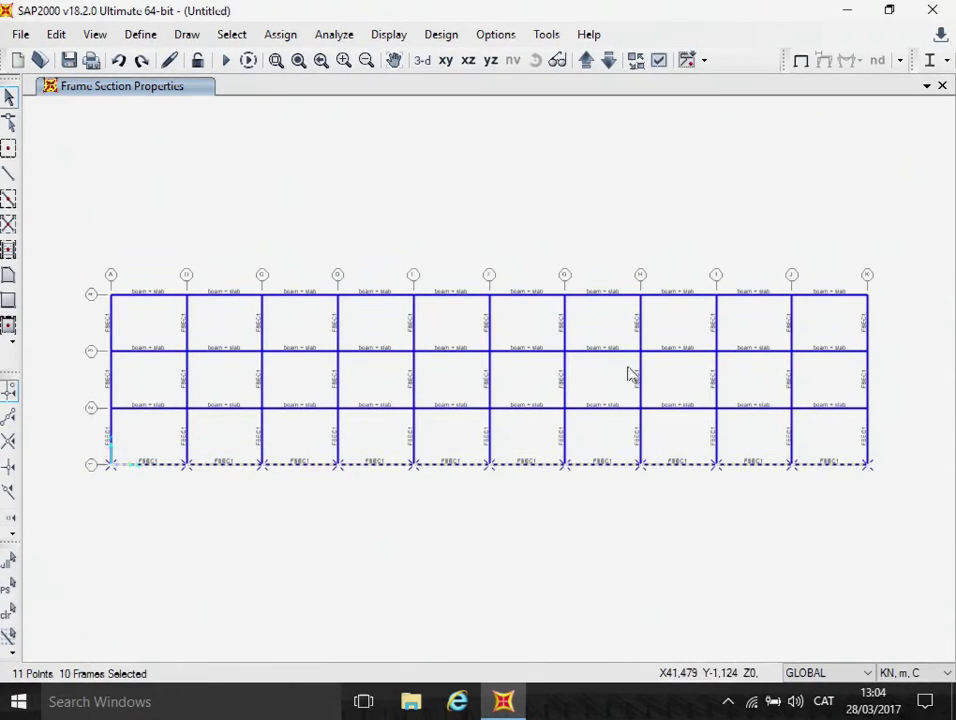
left_click(279, 34)
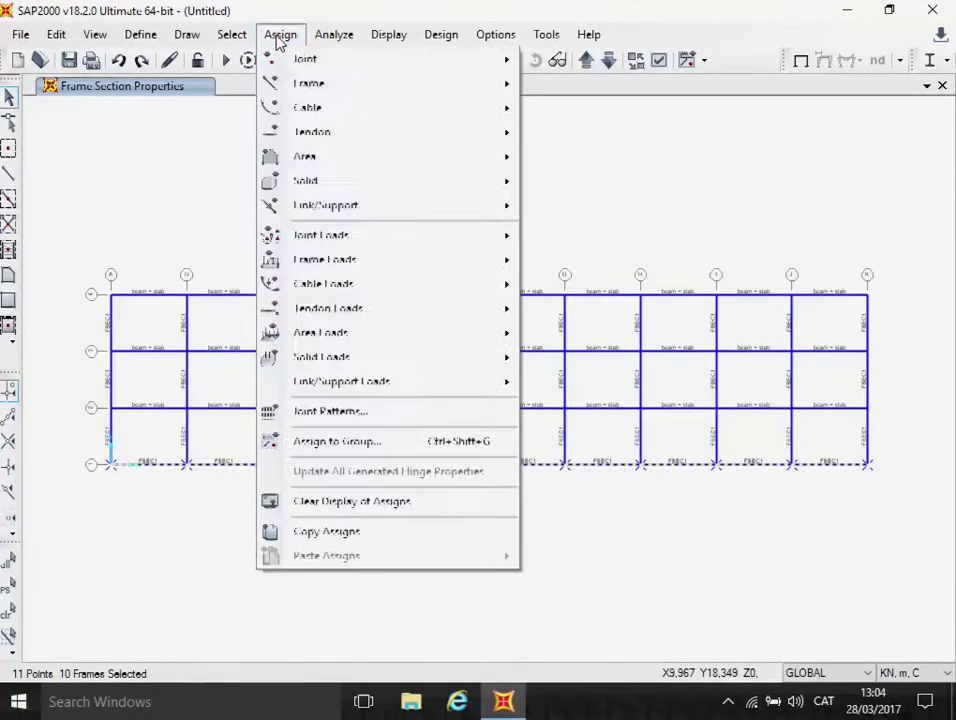
mouse_move(306, 93)
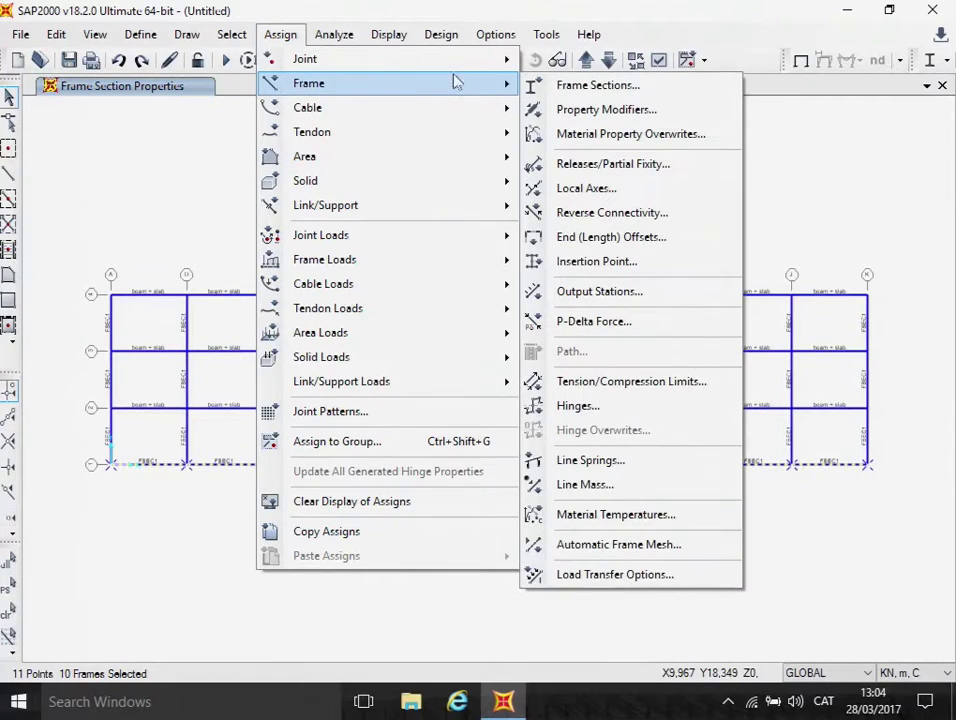
left_click(560, 86)
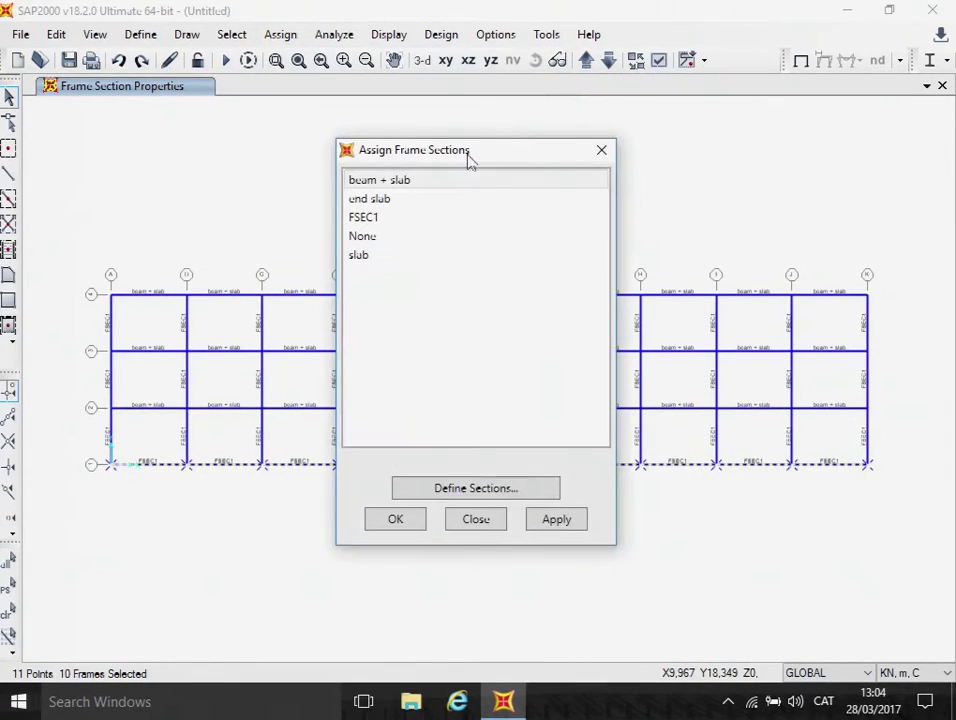
left_click(395, 183)
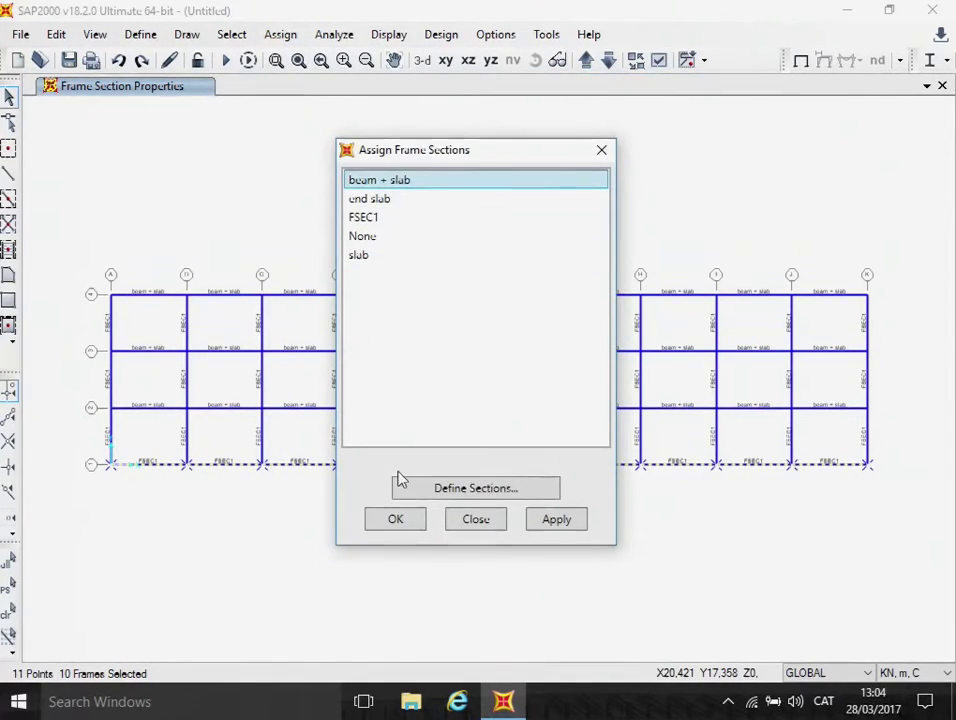
left_click(397, 520)
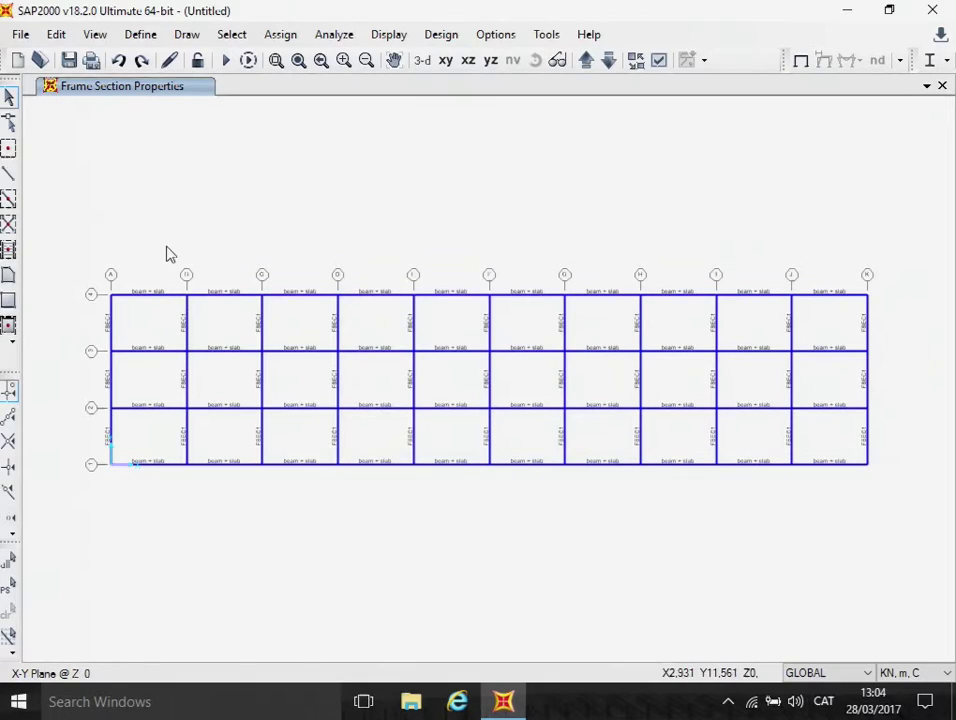
Select all transverse frame members on the interior grid lines B through J and assign them the "slab" section
left_click_drag(172, 277, 216, 495)
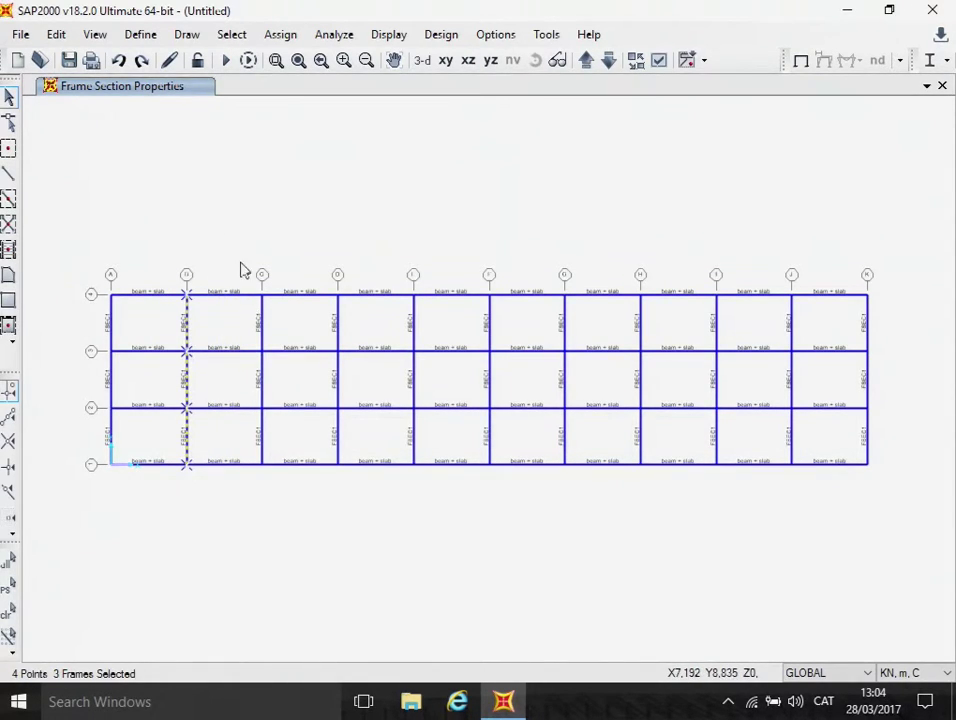
left_click_drag(239, 253, 291, 494)
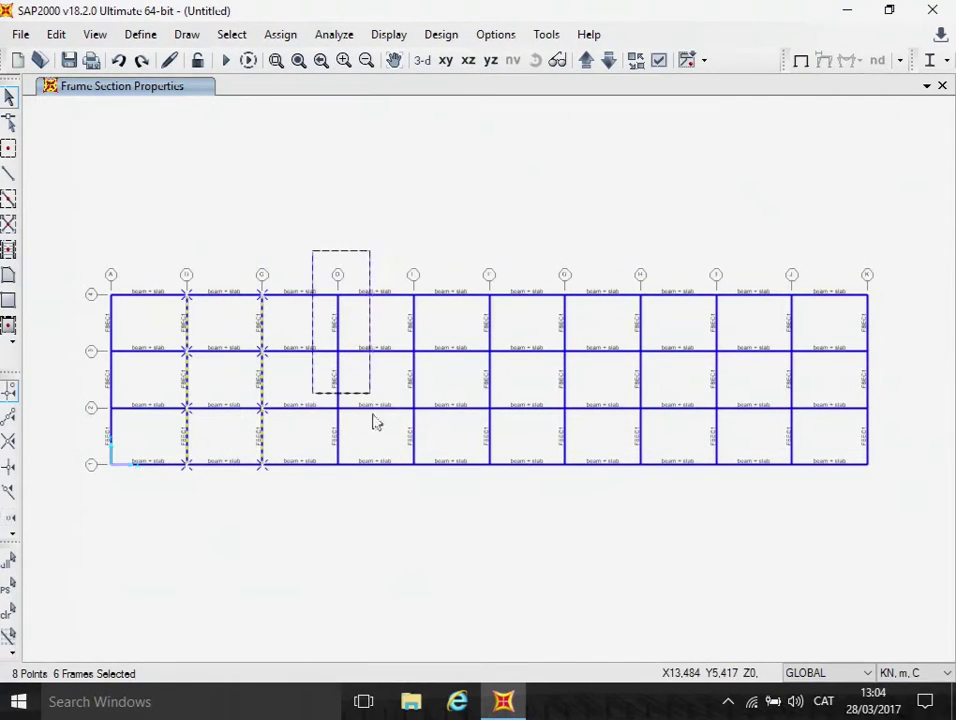
left_click_drag(373, 421, 380, 508)
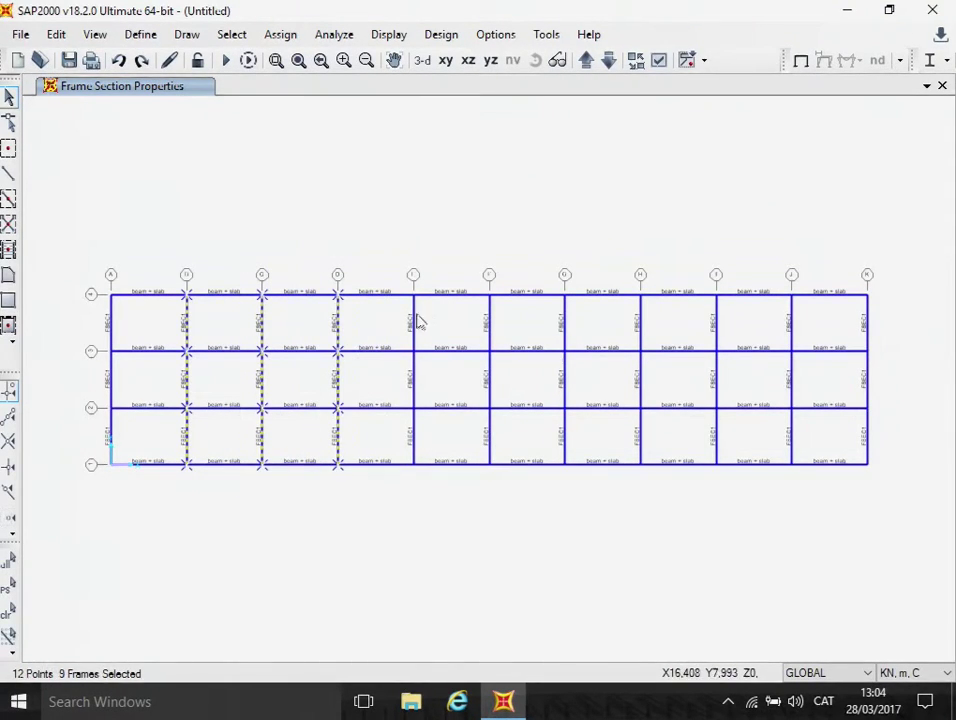
left_click_drag(420, 338, 452, 499)
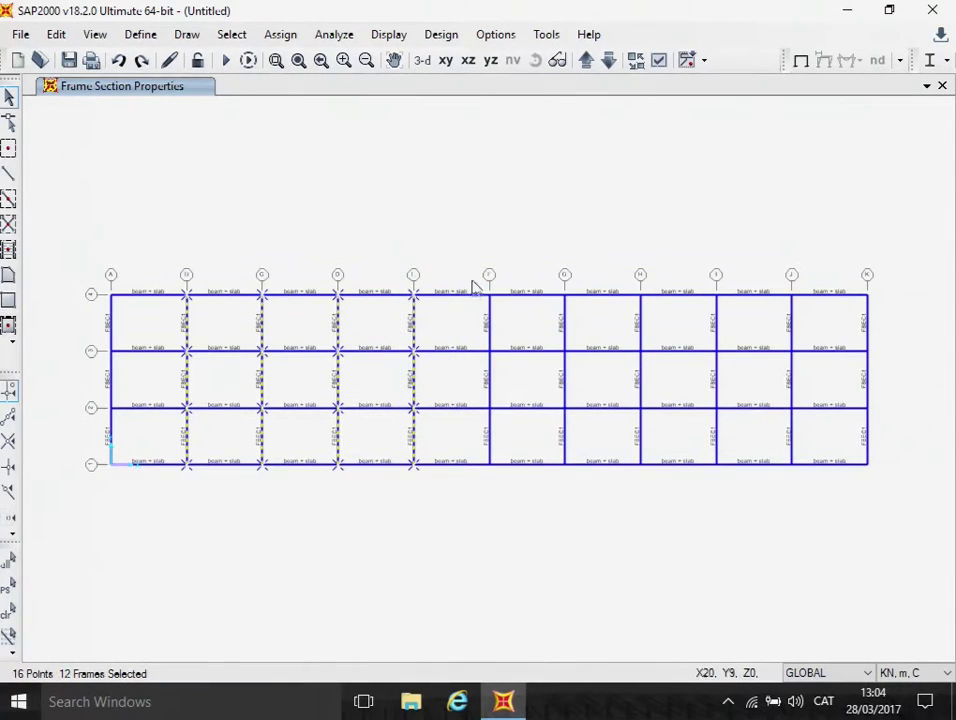
left_click_drag(472, 268, 522, 497)
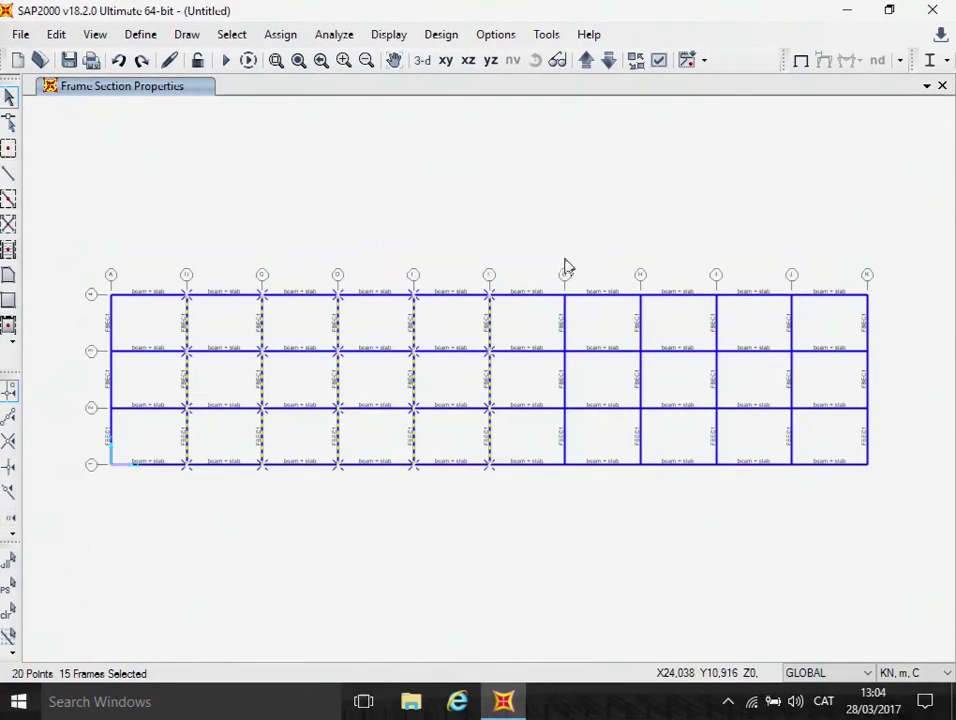
left_click_drag(543, 256, 604, 498)
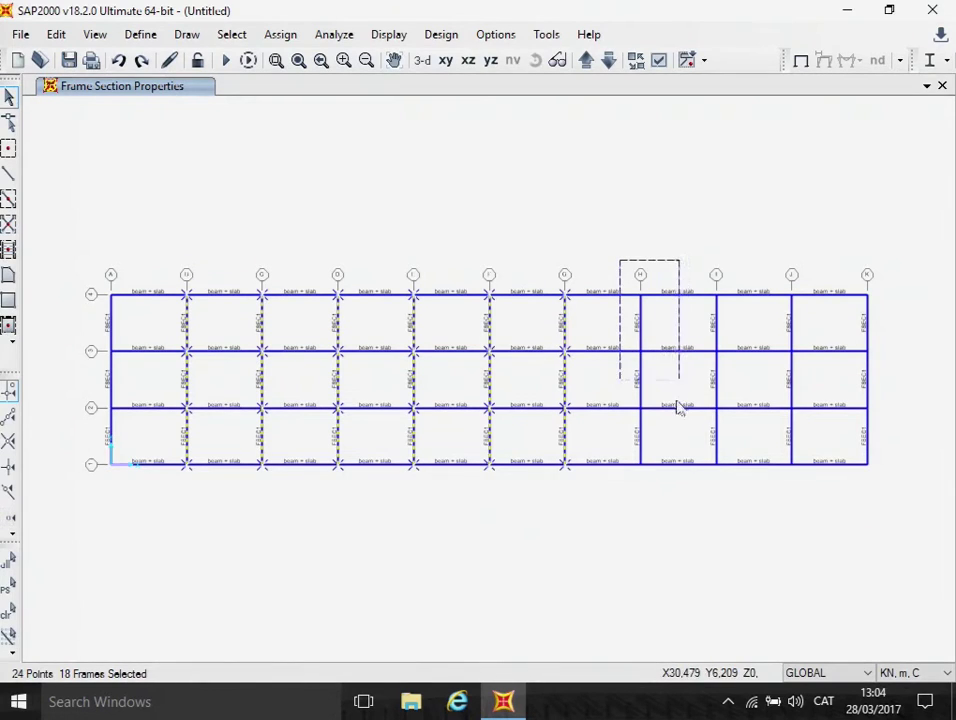
left_click_drag(677, 408, 680, 490)
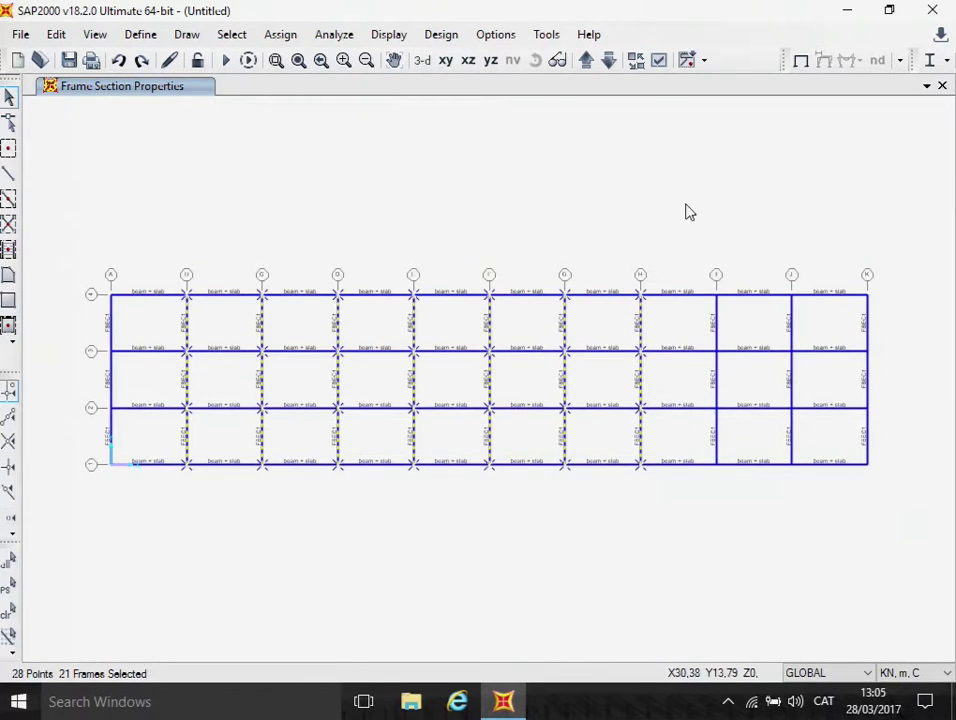
left_click_drag(686, 204, 738, 328)
left_click_drag(758, 393, 744, 496)
left_click_drag(761, 261, 830, 493)
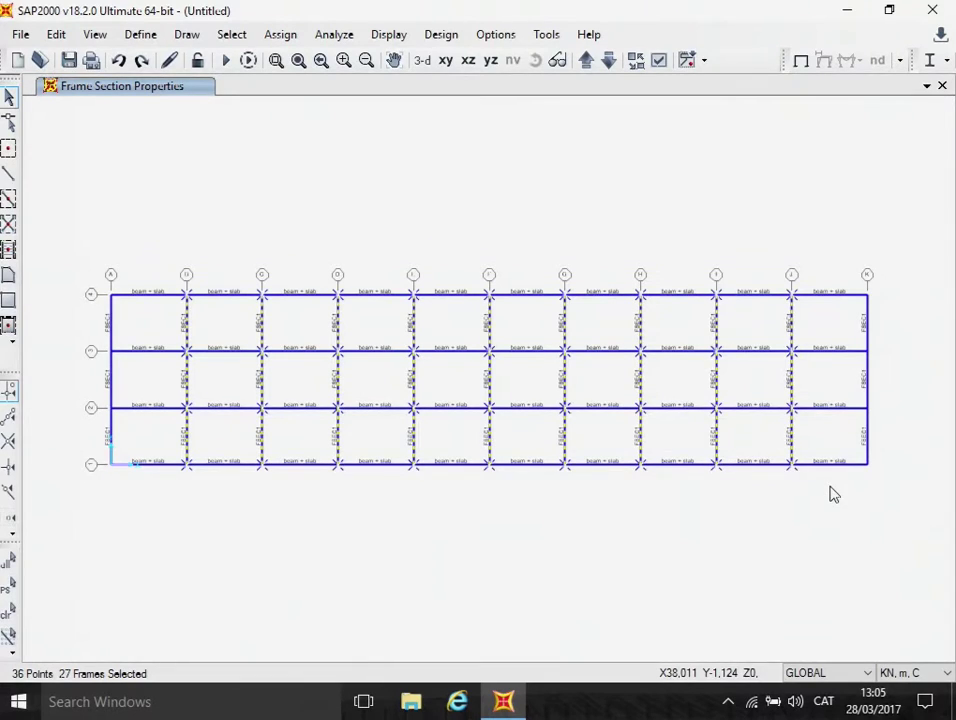
left_click(280, 36)
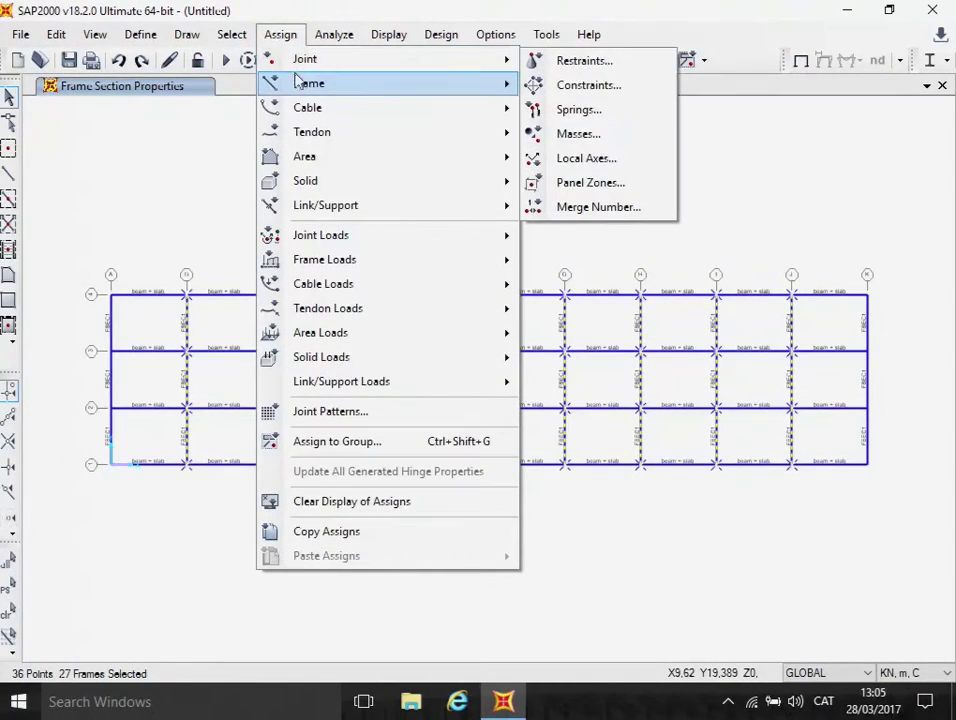
mouse_move(340, 82)
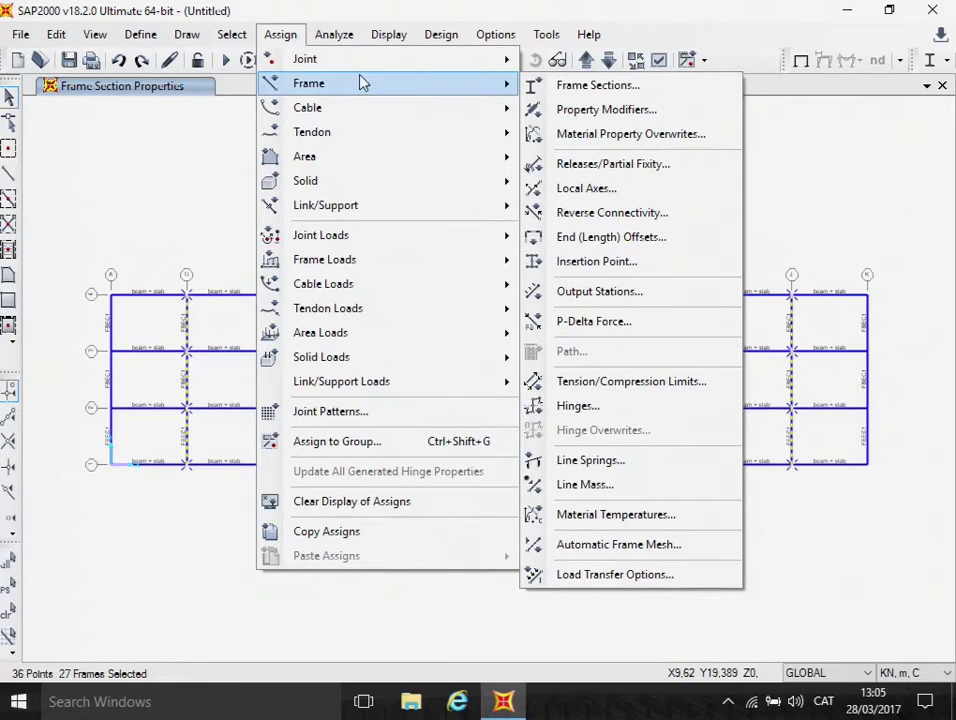
left_click(557, 87)
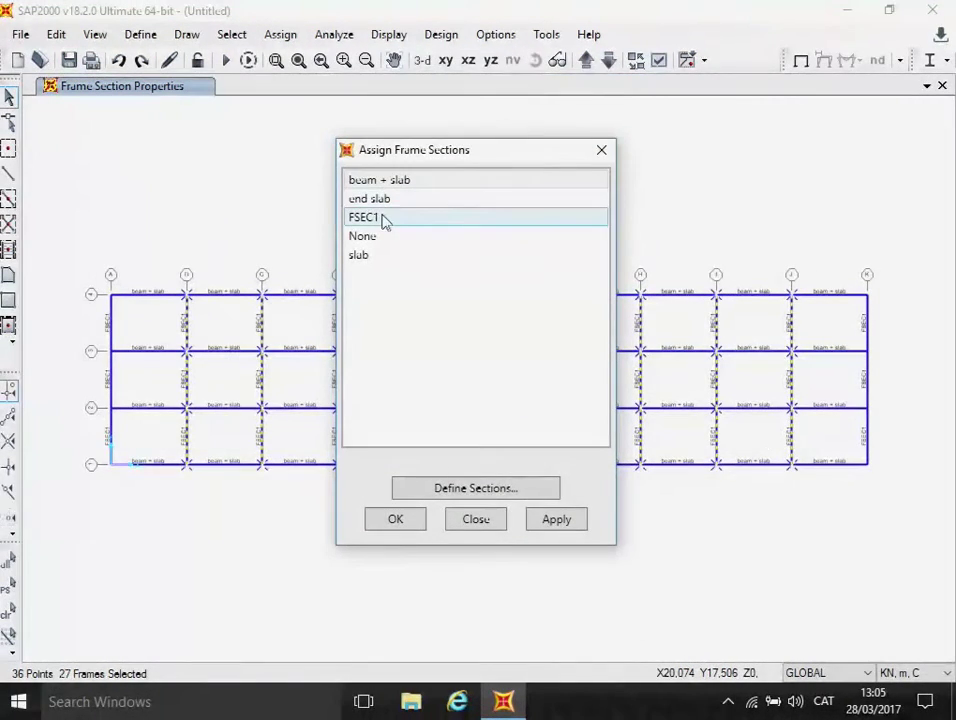
left_click(368, 257)
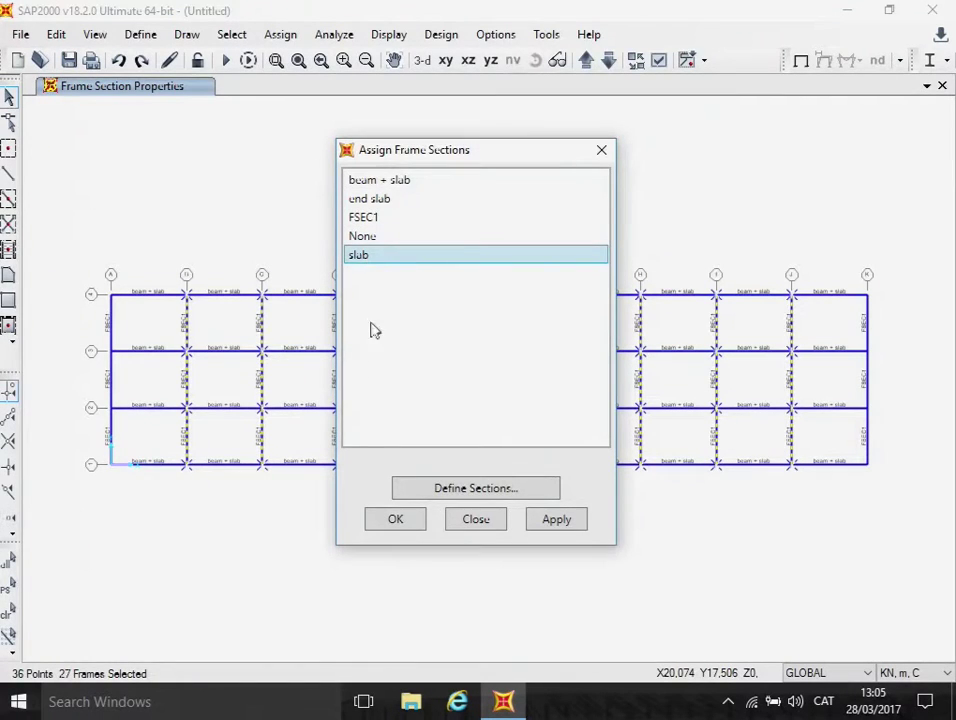
left_click(386, 519)
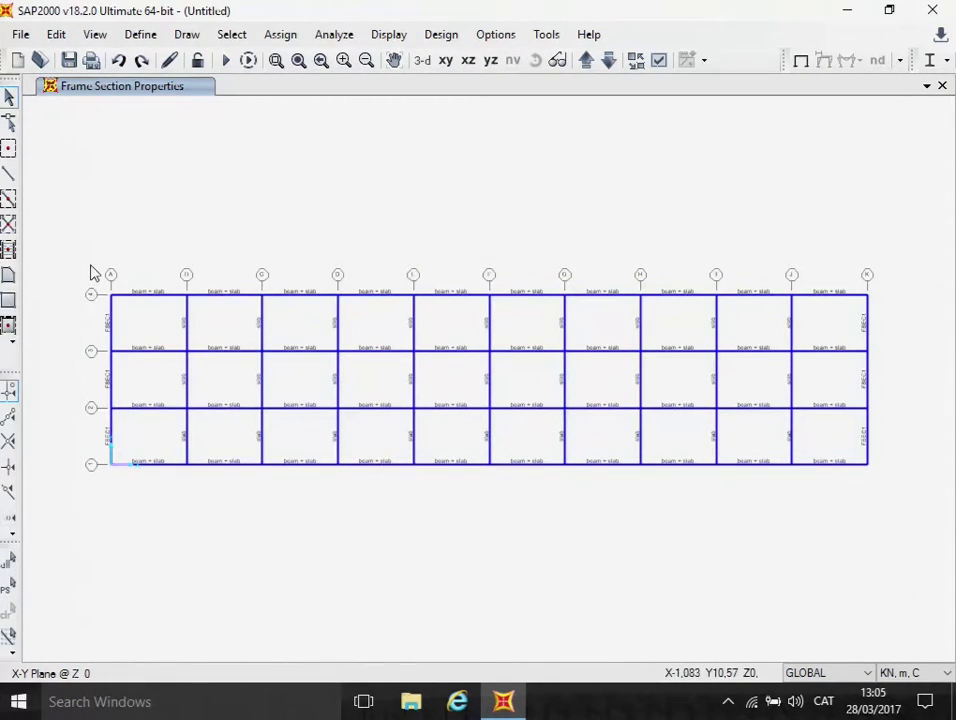
Select the transverse frame members along end grid lines A and K and assign them the "end slab" section
left_click_drag(90, 267, 147, 482)
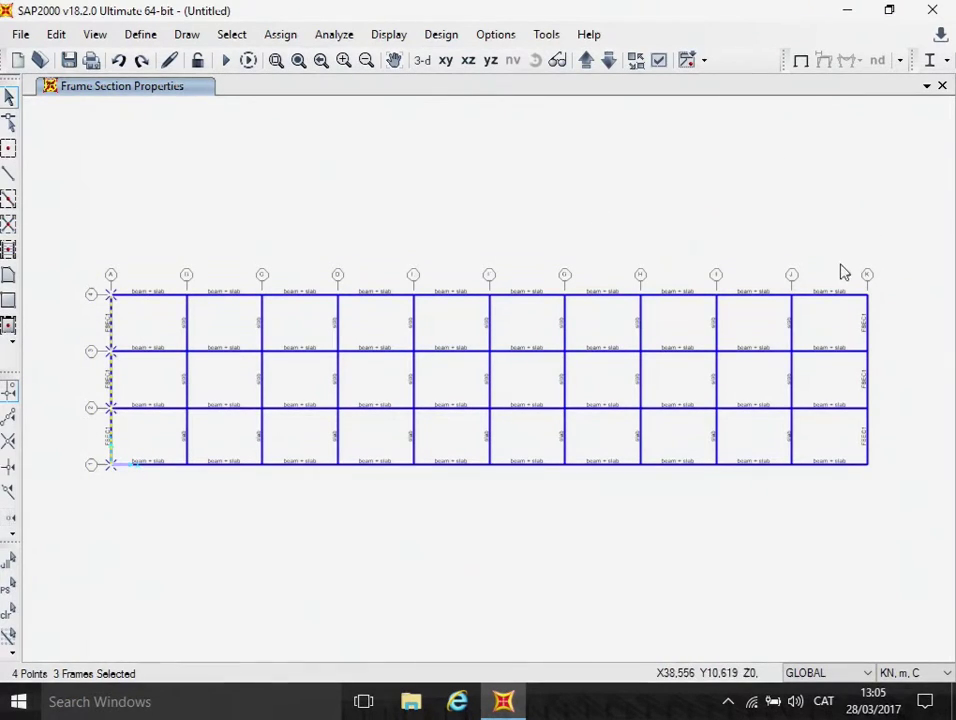
left_click_drag(842, 266, 891, 513)
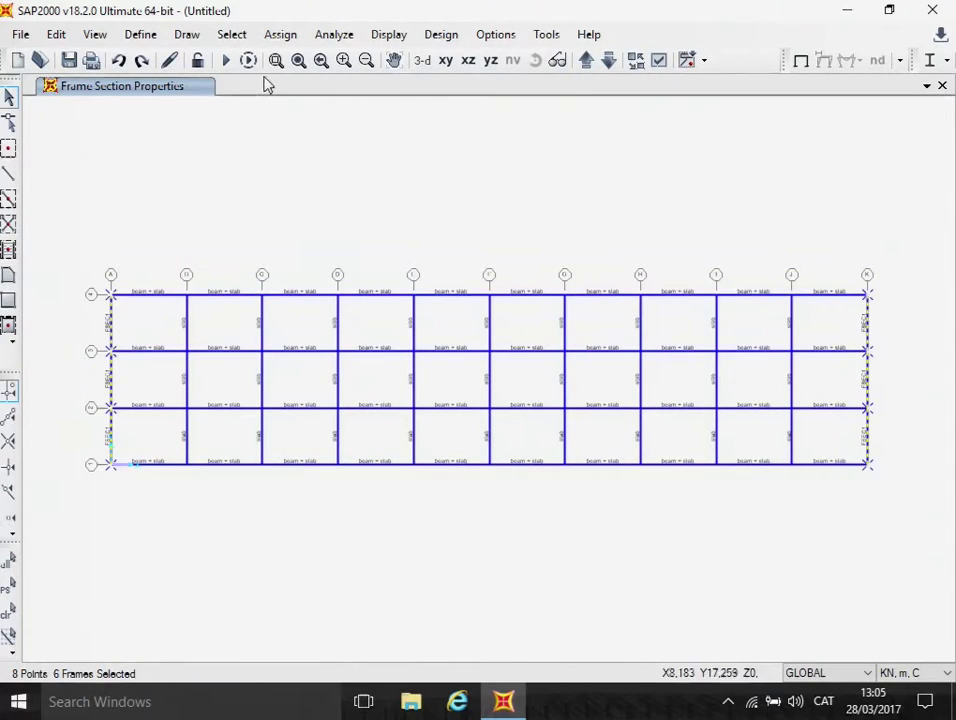
left_click(279, 34)
mouse_move(288, 94)
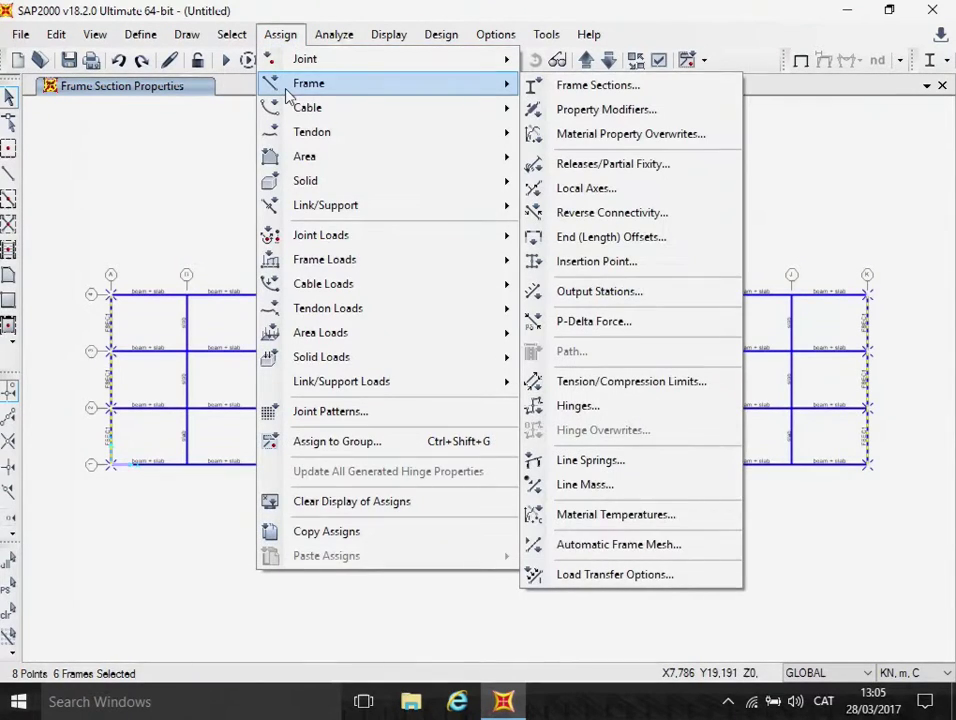
left_click(572, 88)
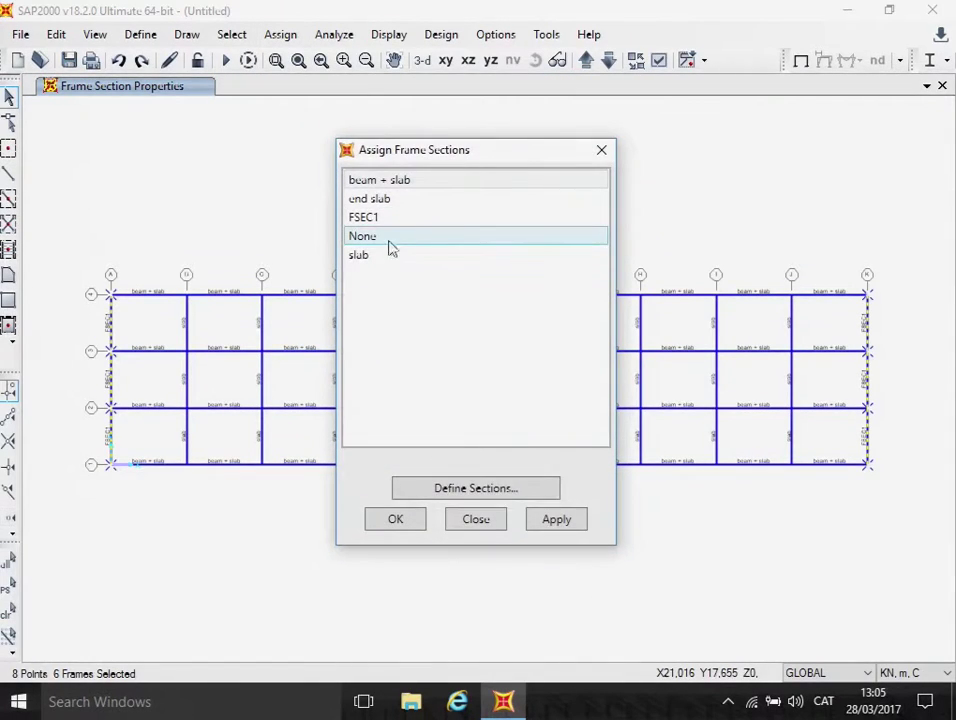
left_click(376, 200)
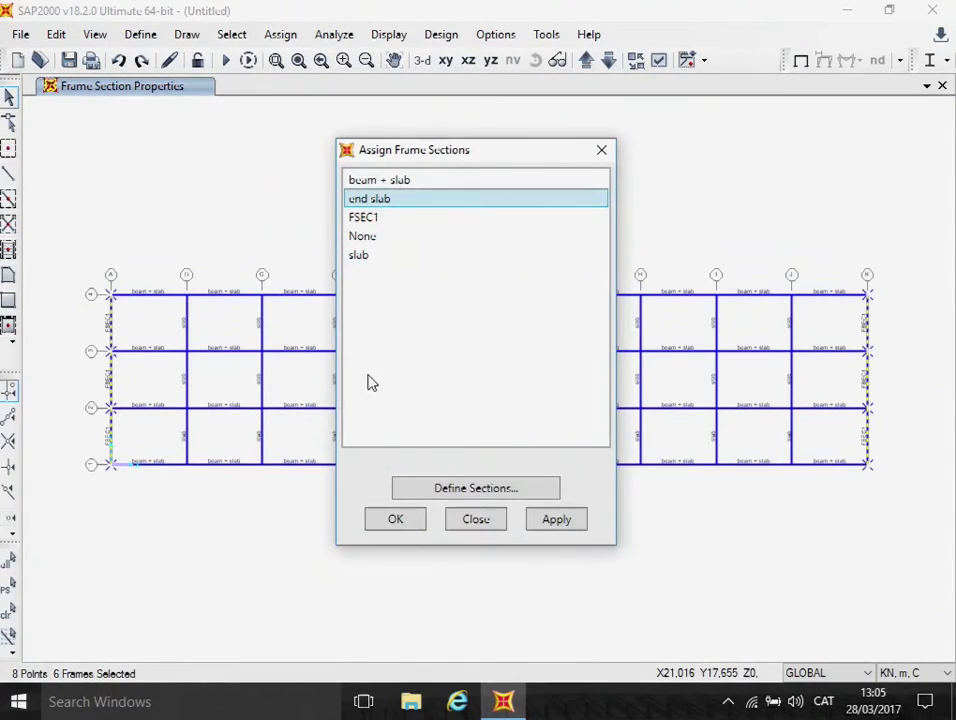
left_click(395, 522)
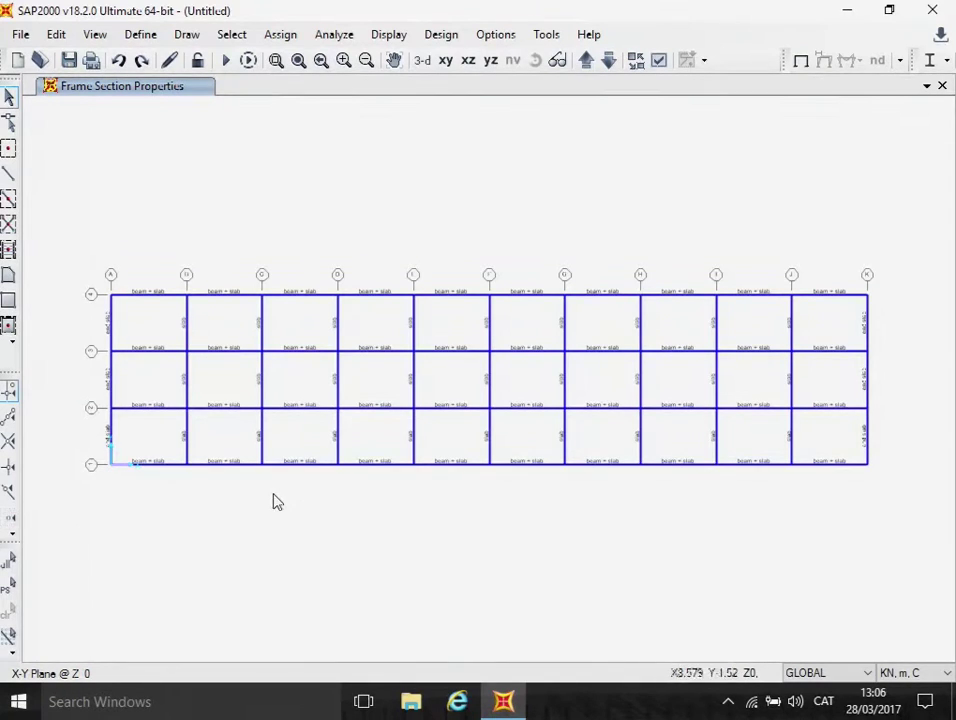
Assign pinned restraints, fixing Translation 1, 2 and 3, to the four joints along grid line A
left_click_drag(85, 250, 156, 511)
left_click(112, 298)
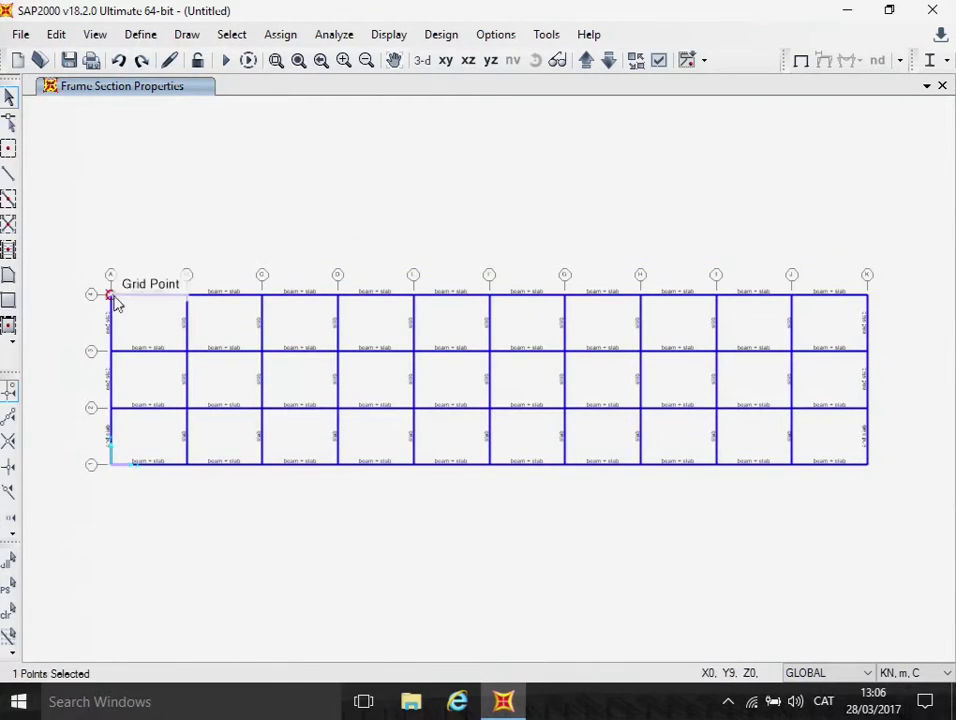
left_click(112, 353)
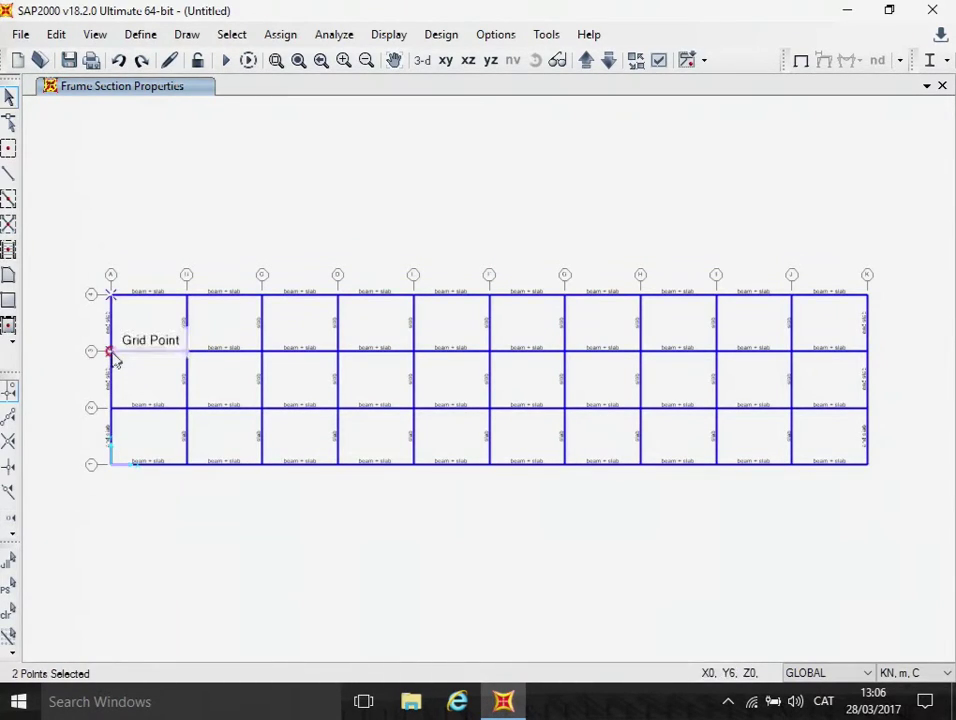
left_click(113, 418)
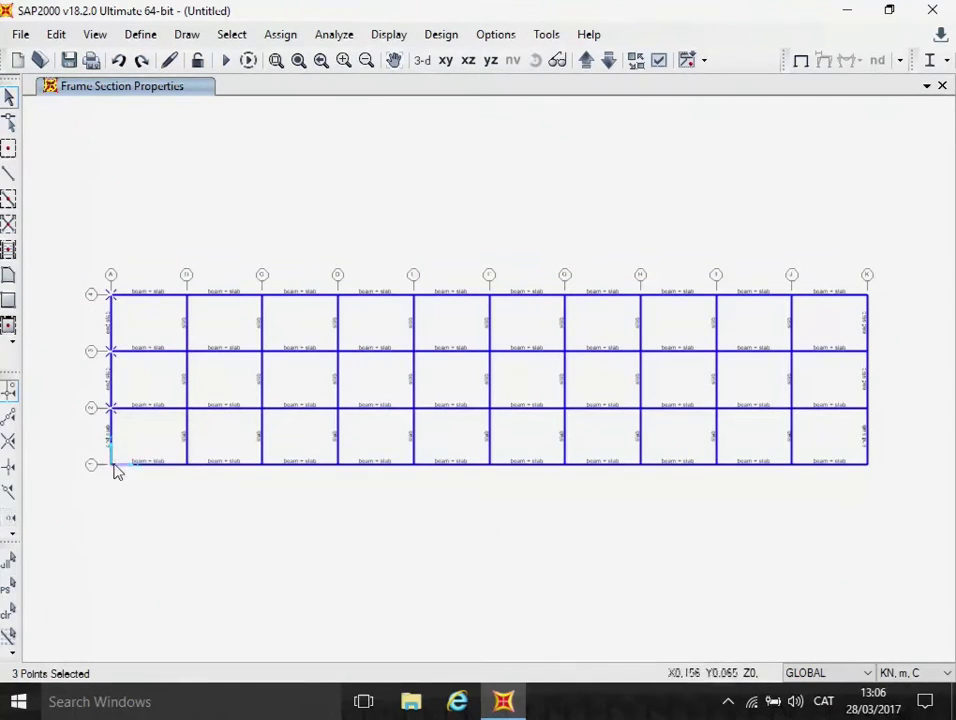
left_click(279, 36)
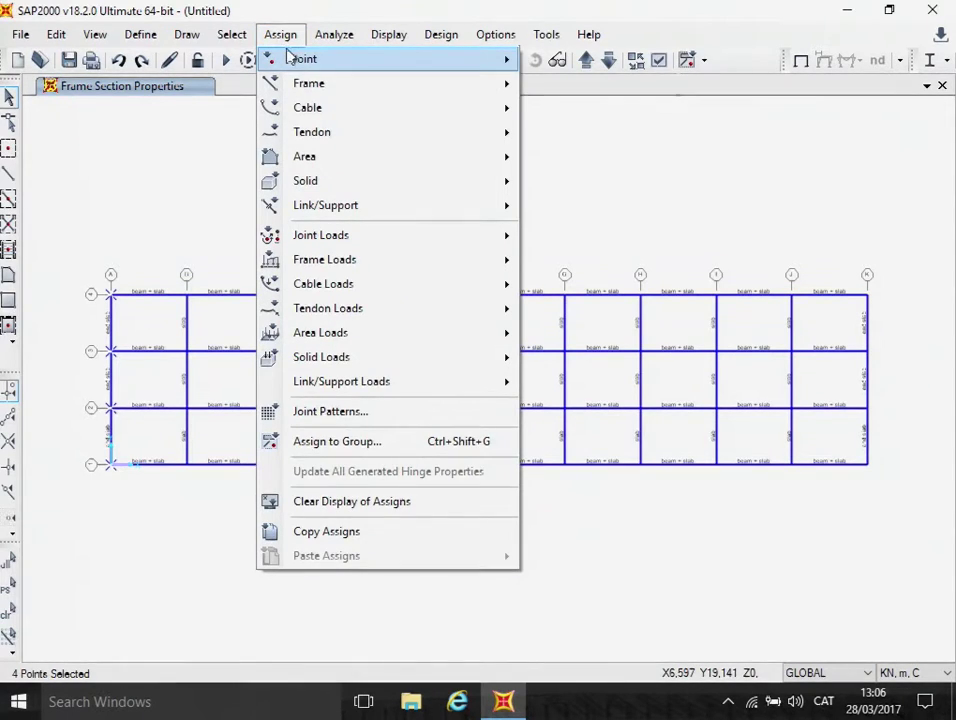
mouse_move(305, 58)
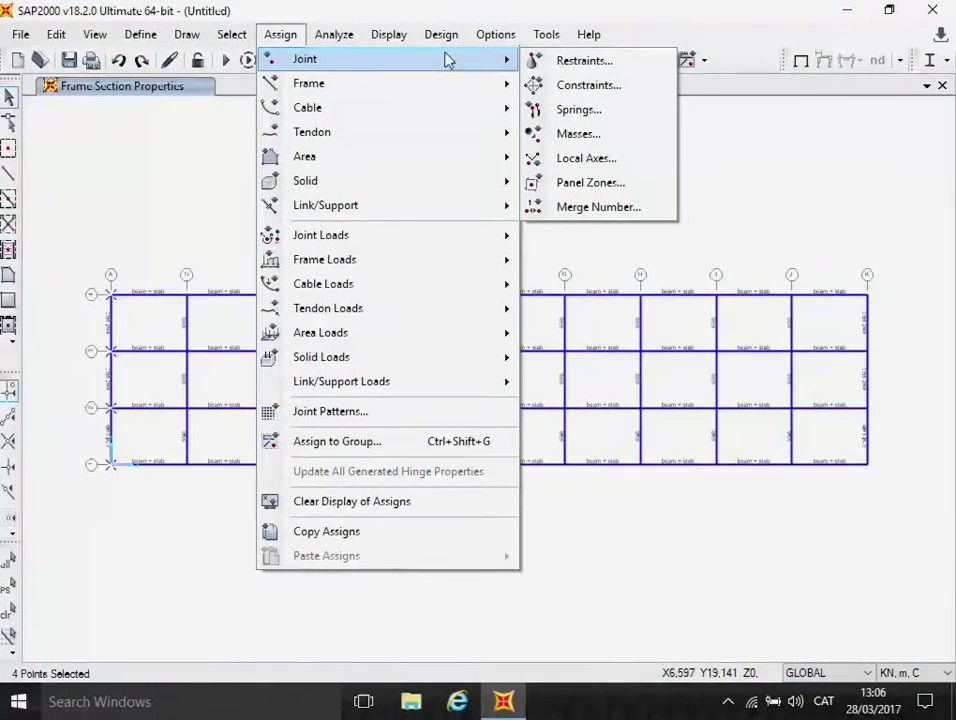
left_click(565, 62)
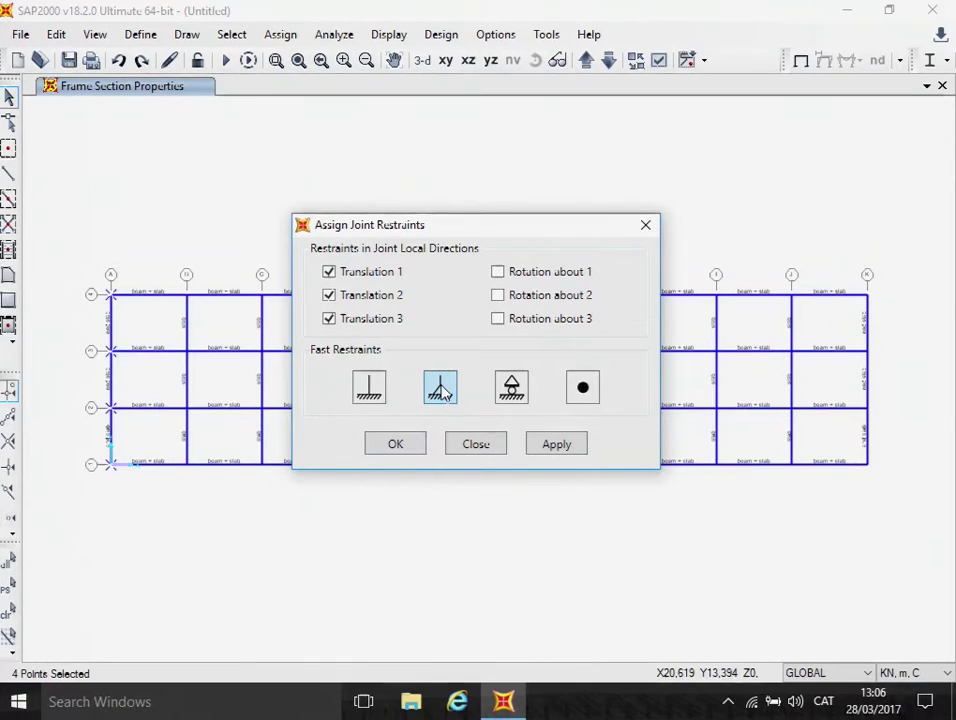
left_click(404, 450)
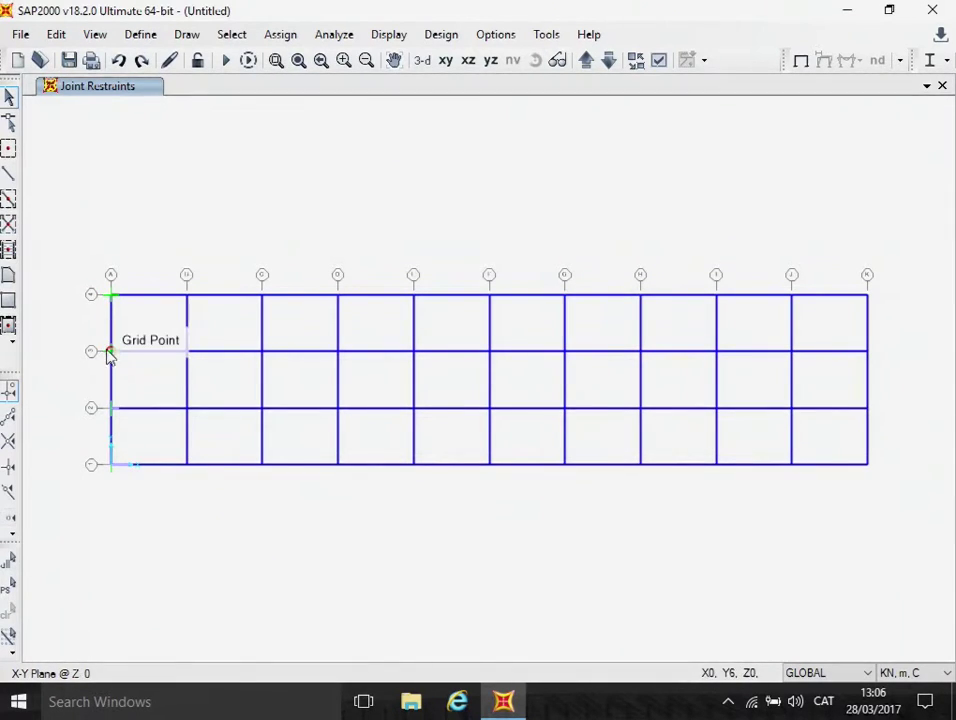
Assign roller restraints, fixing only Translation 3, to the four joints along grid line K
left_click_drag(122, 482, 375, 330)
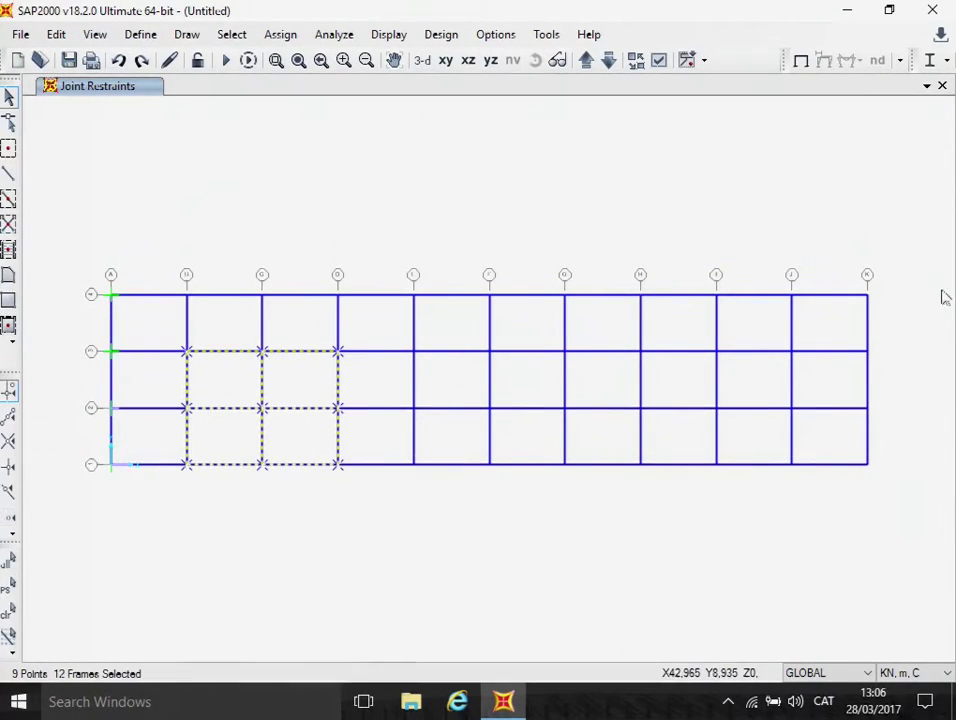
left_click(867, 296)
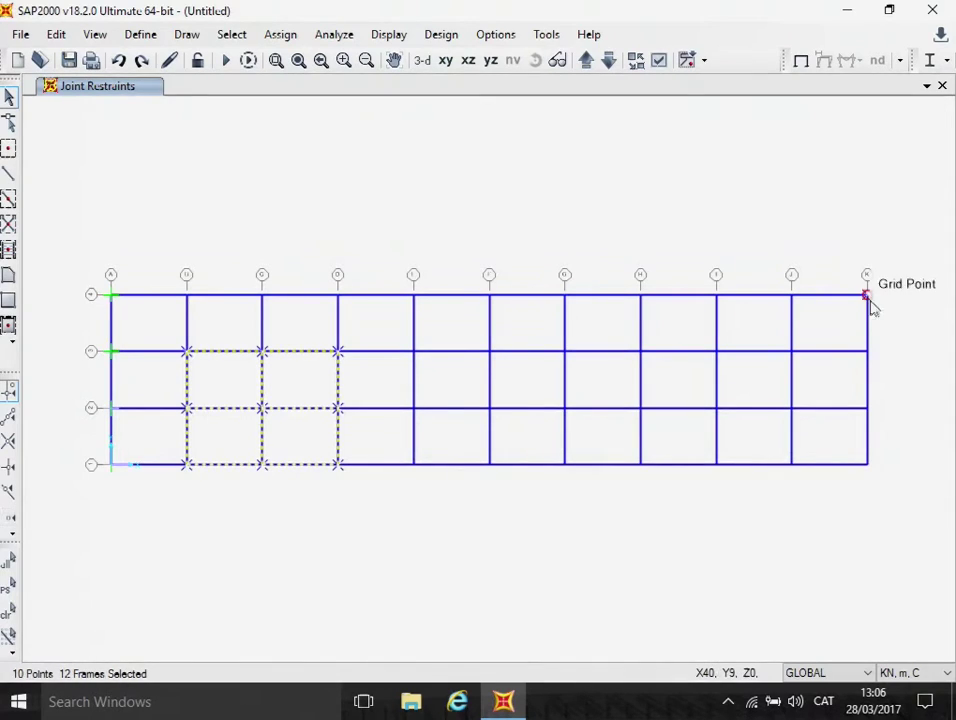
left_click(867, 352)
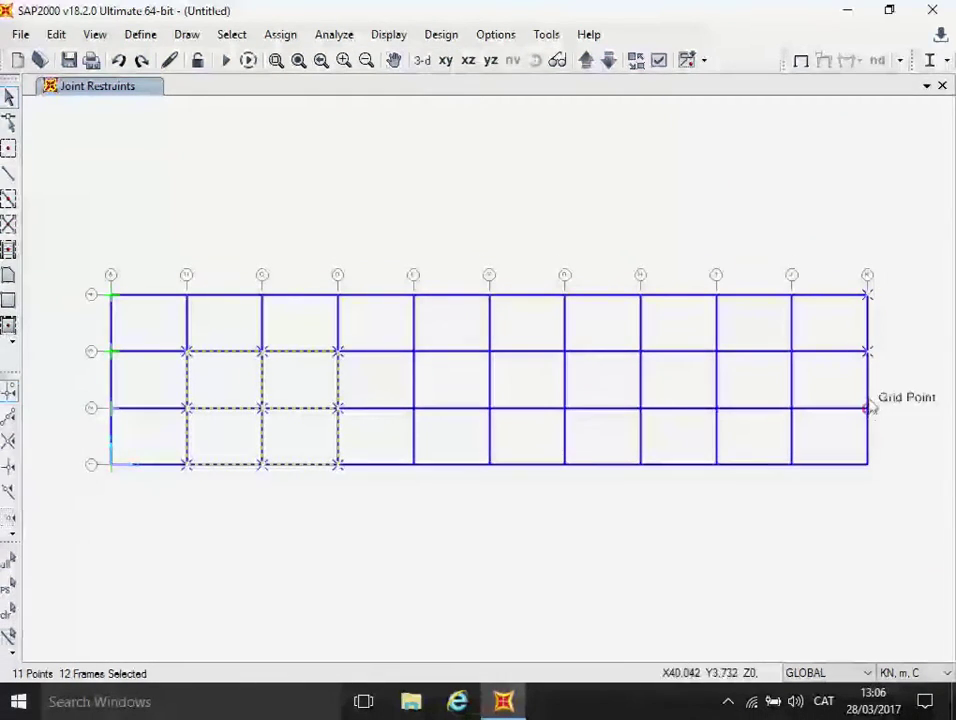
left_click(868, 410)
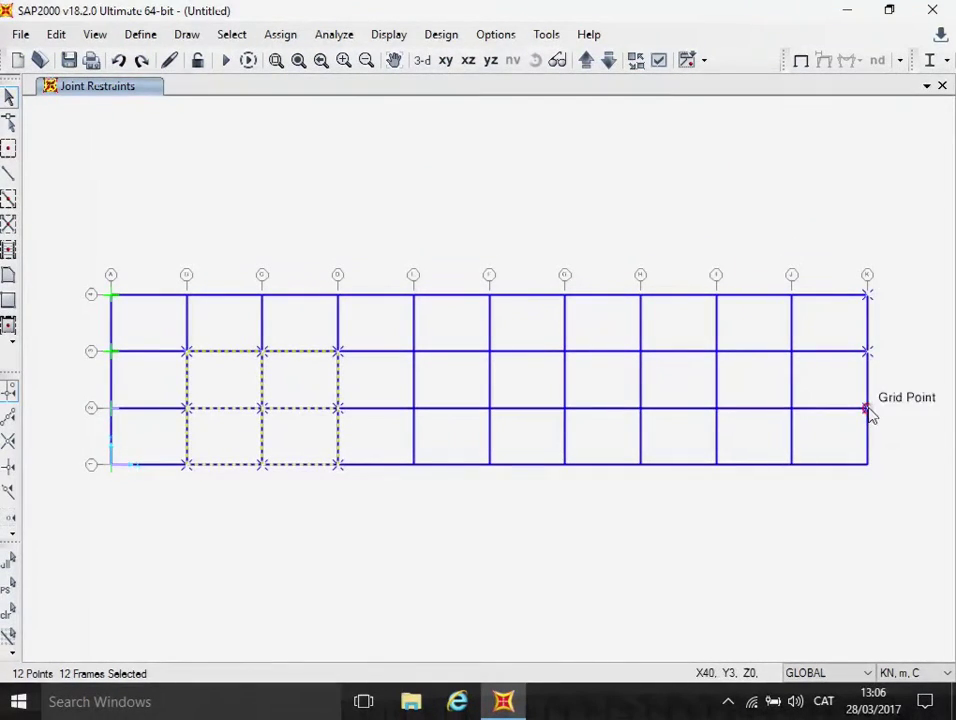
left_click(867, 466)
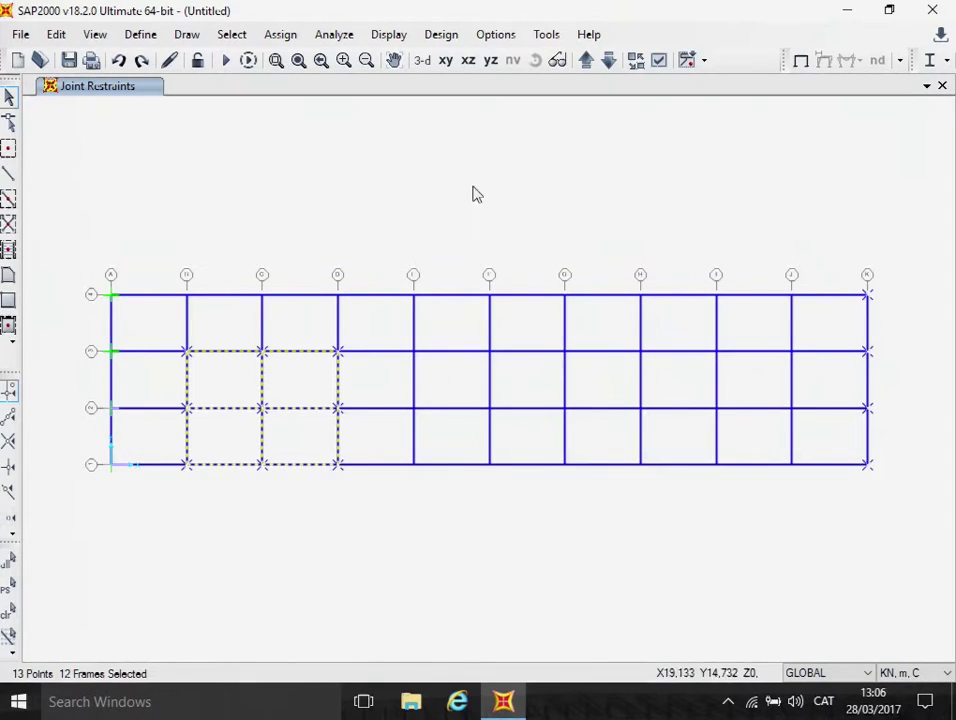
left_click(280, 35)
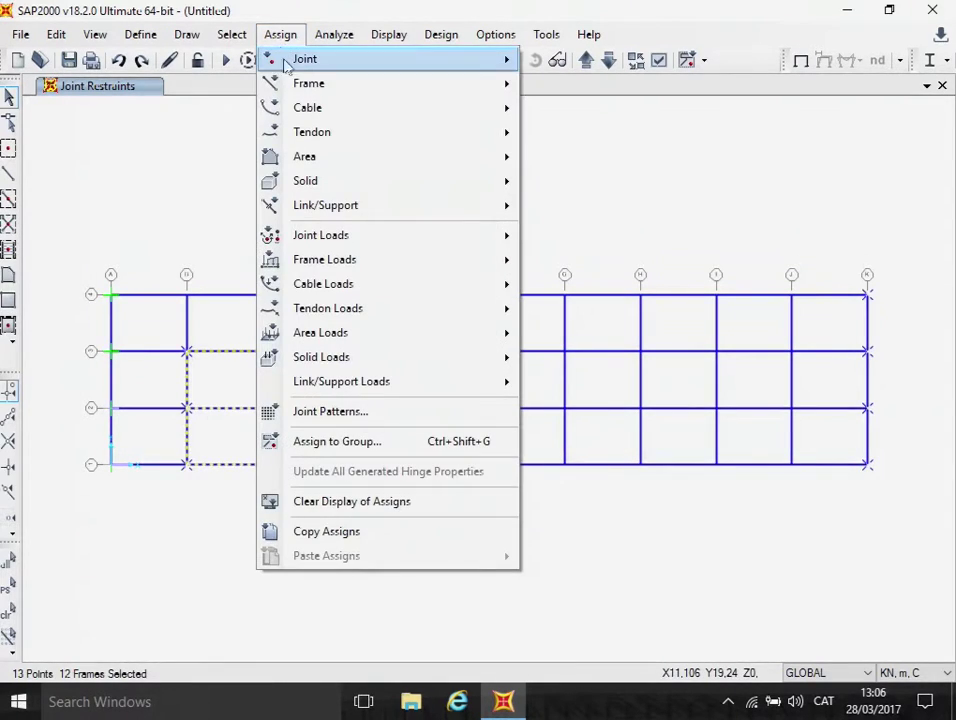
mouse_move(290, 60)
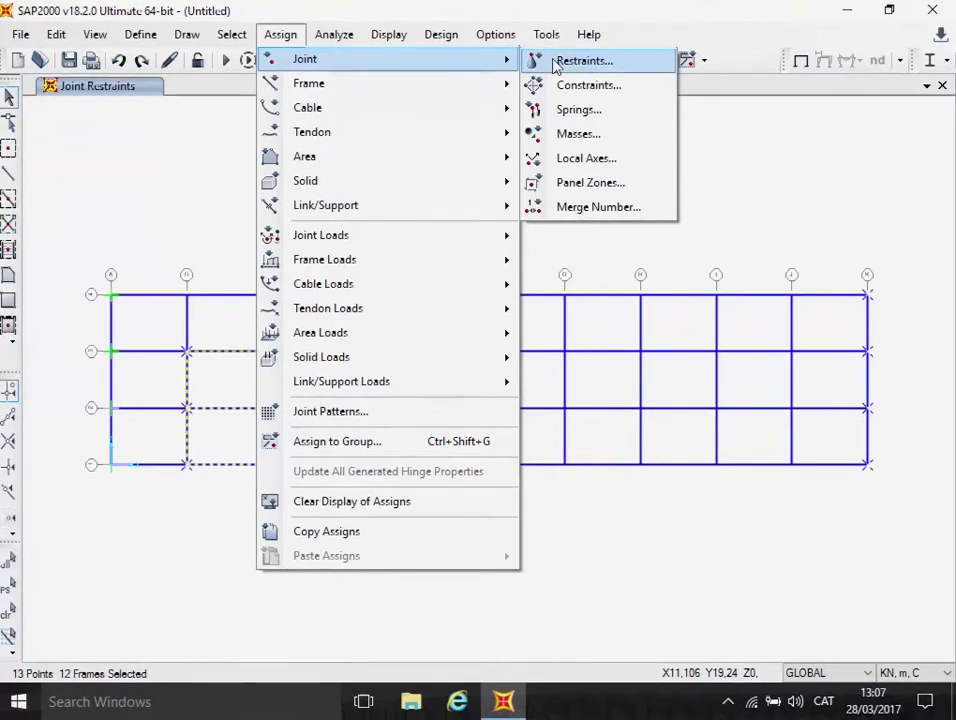
left_click(551, 65)
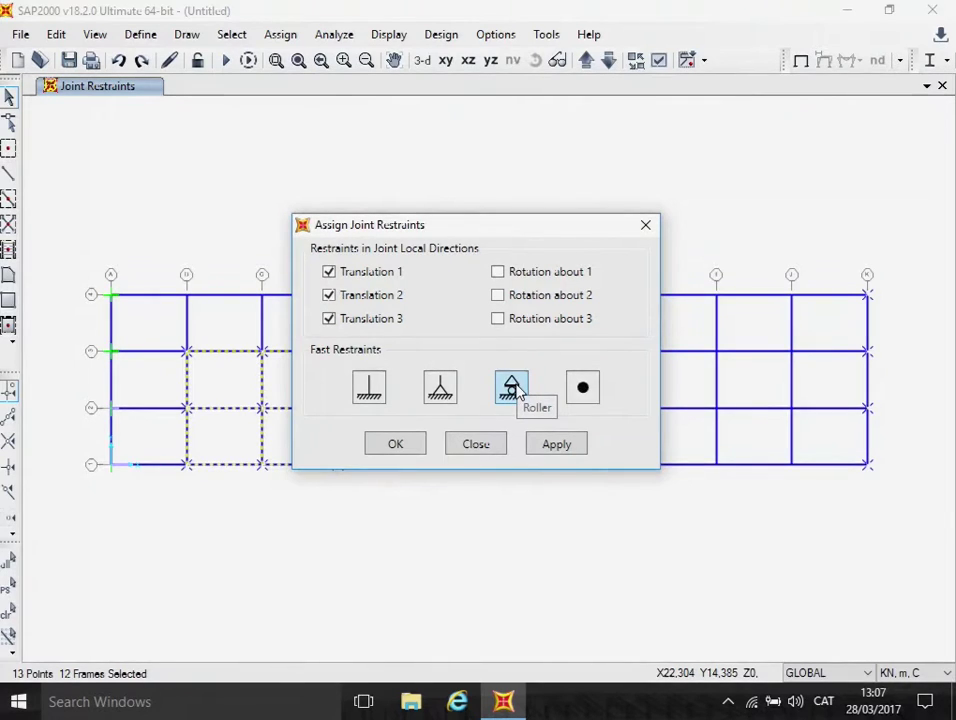
left_click(513, 388)
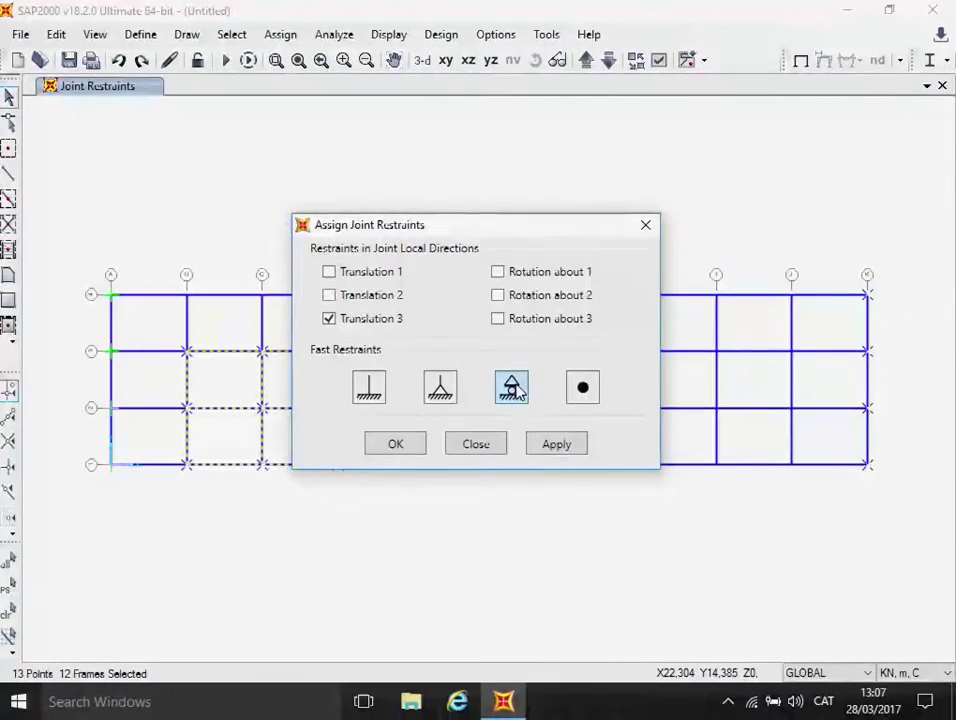
left_click(393, 446)
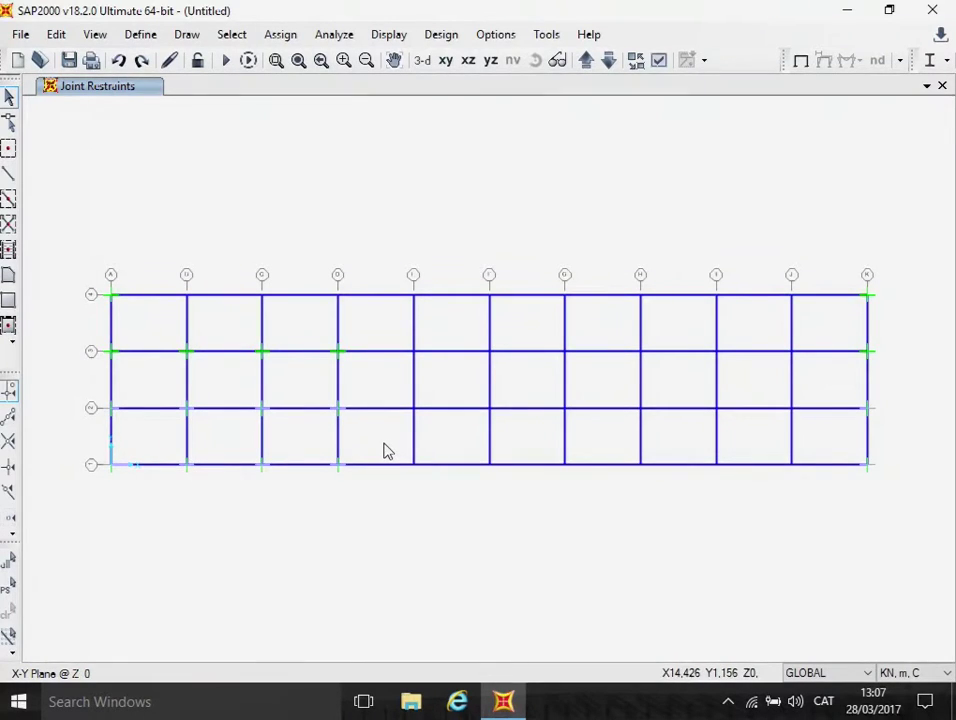
Remove all restraints from the nine interior joints where grid lines B, C and D cross grid lines 1, 2 and 3
left_click(186, 352)
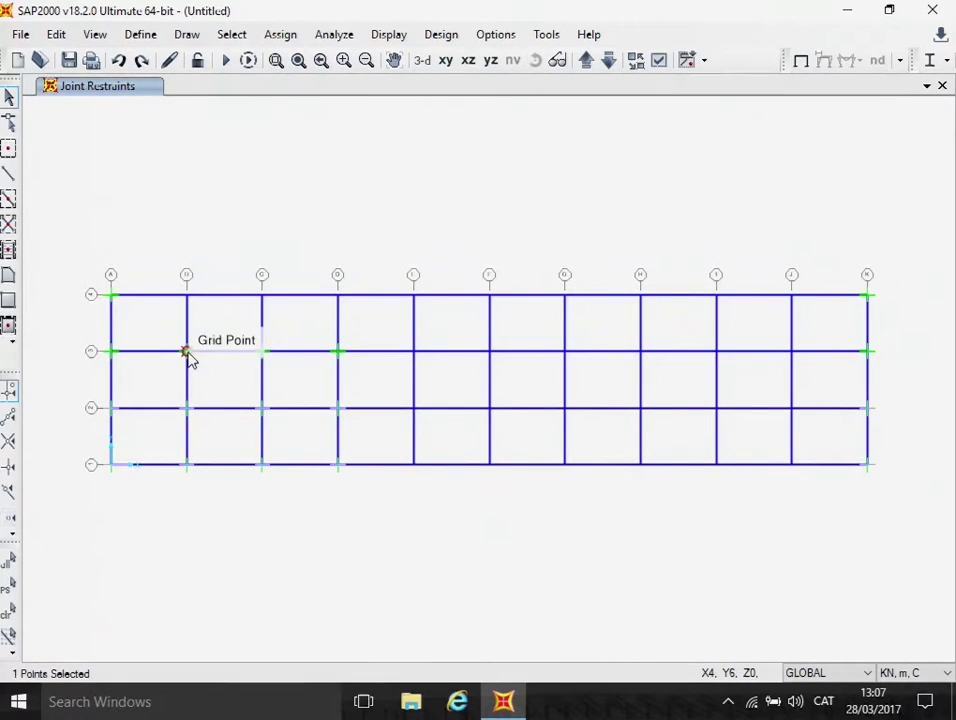
left_click(262, 354)
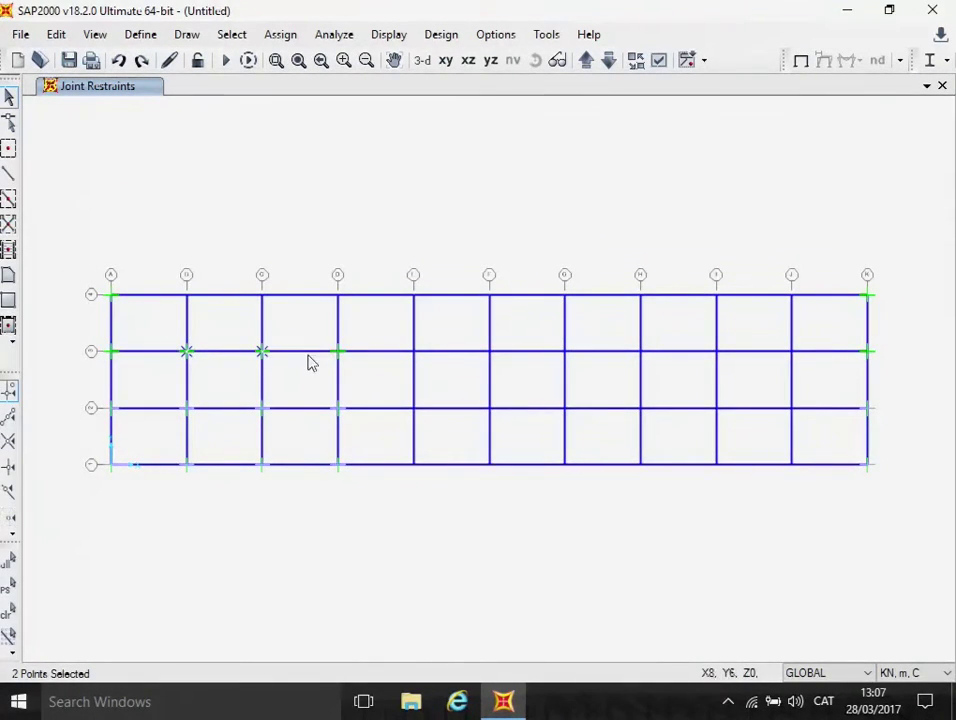
left_click(338, 408)
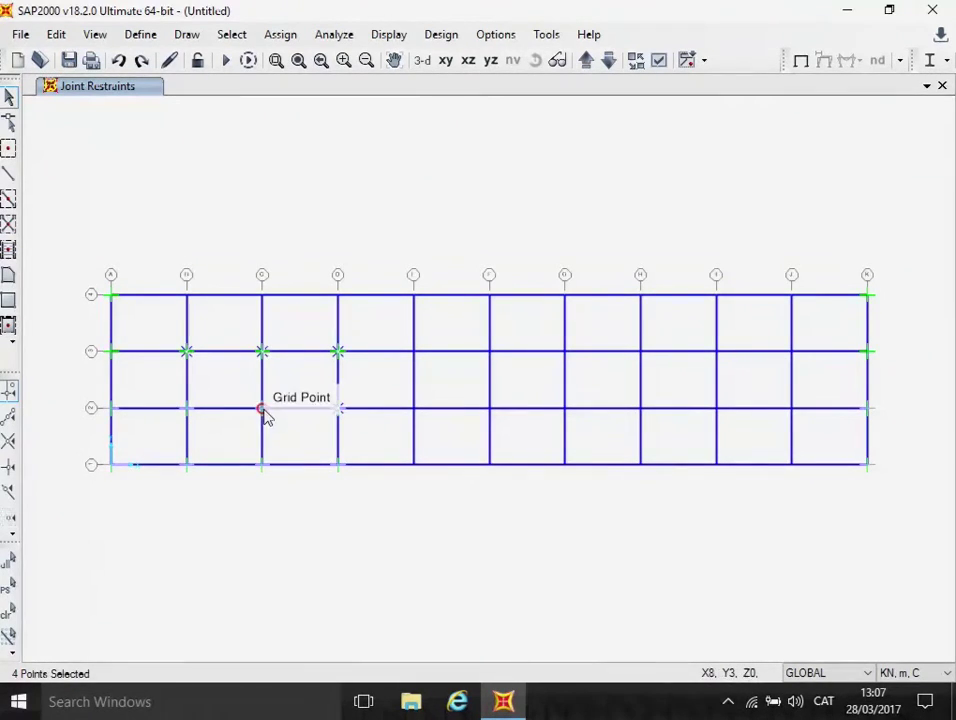
left_click(263, 410)
left_click(187, 410)
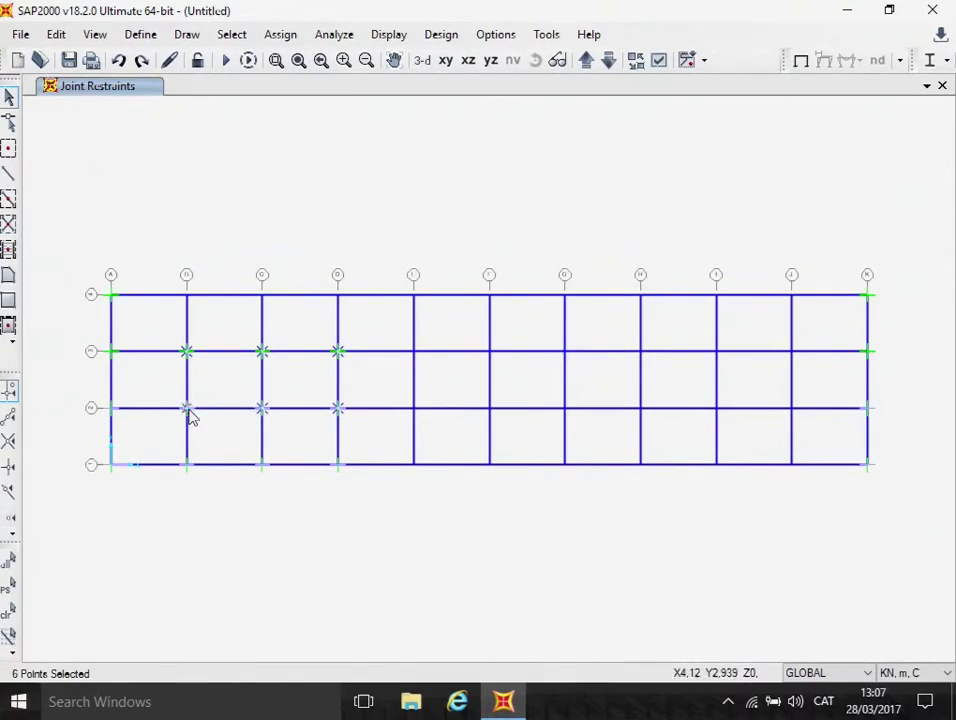
left_click(185, 465)
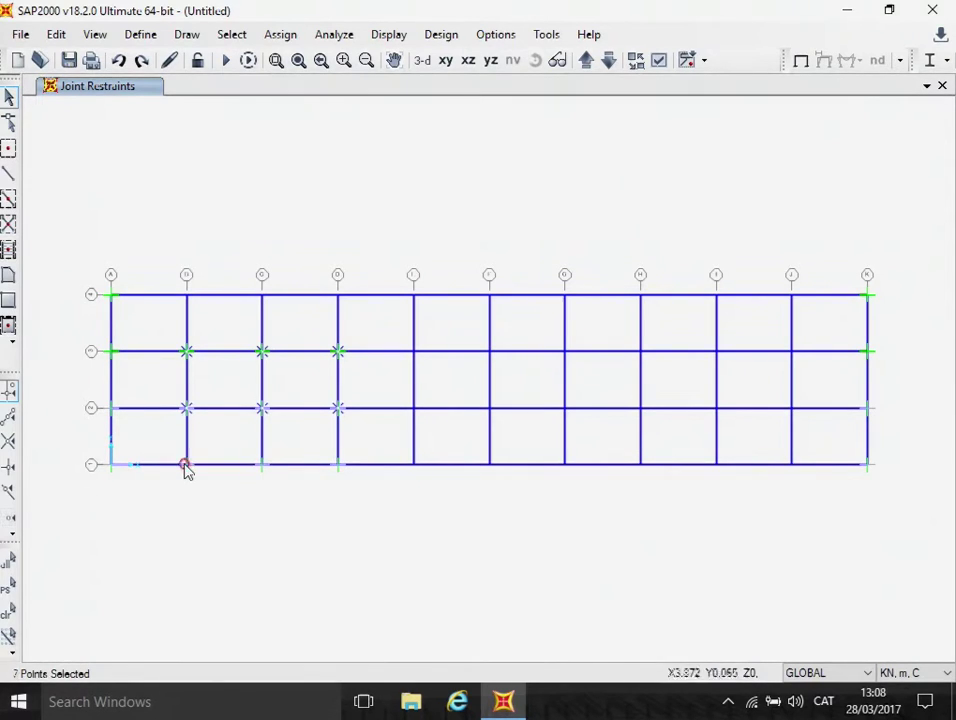
left_click(263, 466)
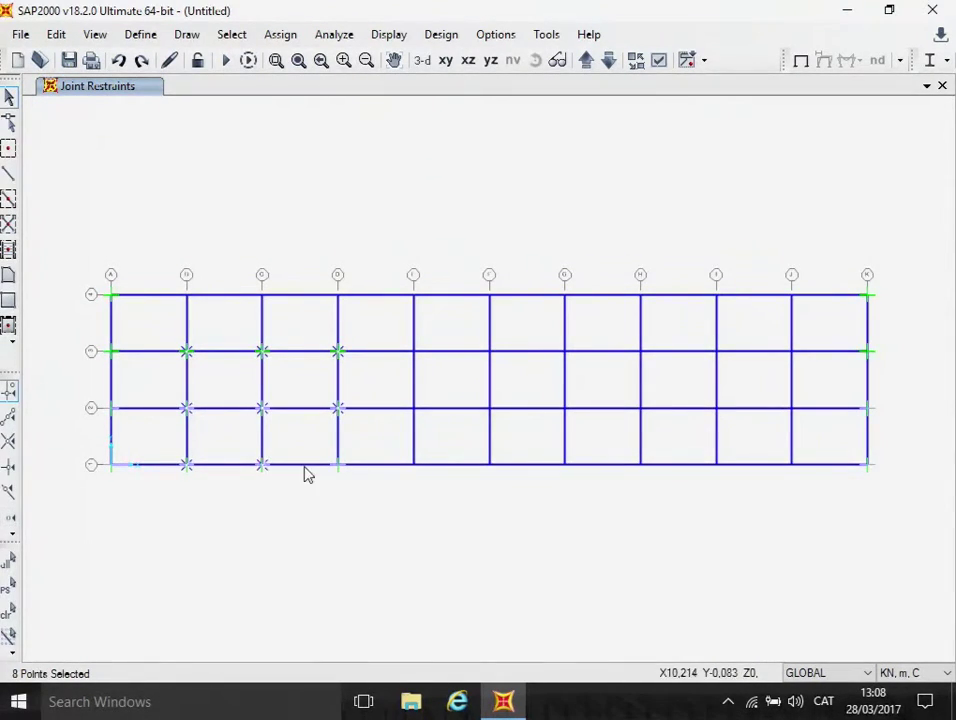
left_click(338, 466)
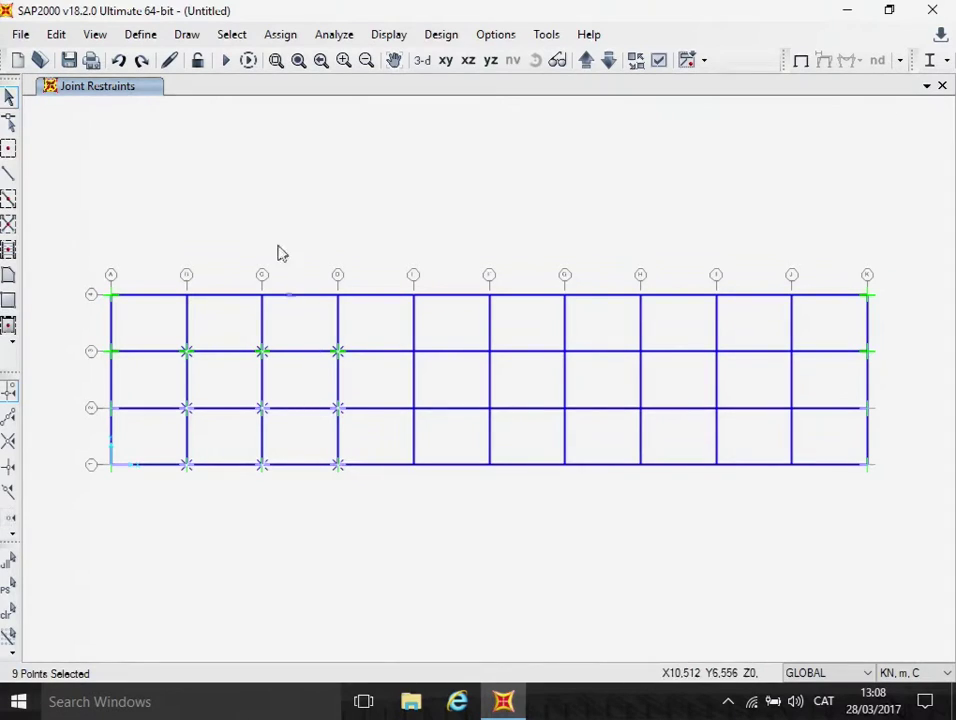
left_click(280, 36)
mouse_move(331, 61)
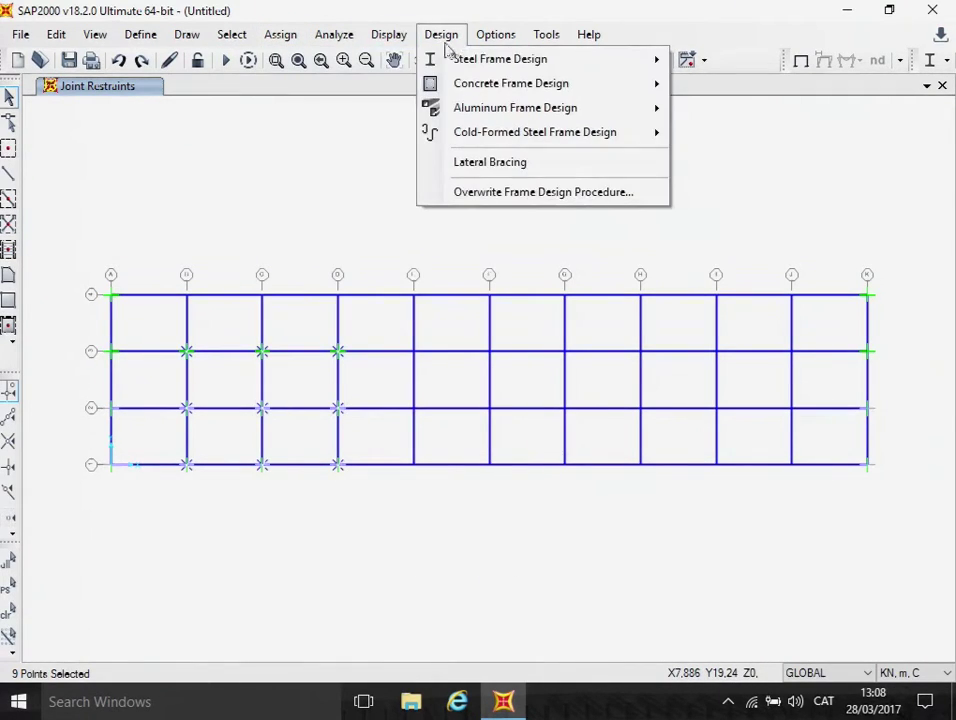
left_click(282, 34)
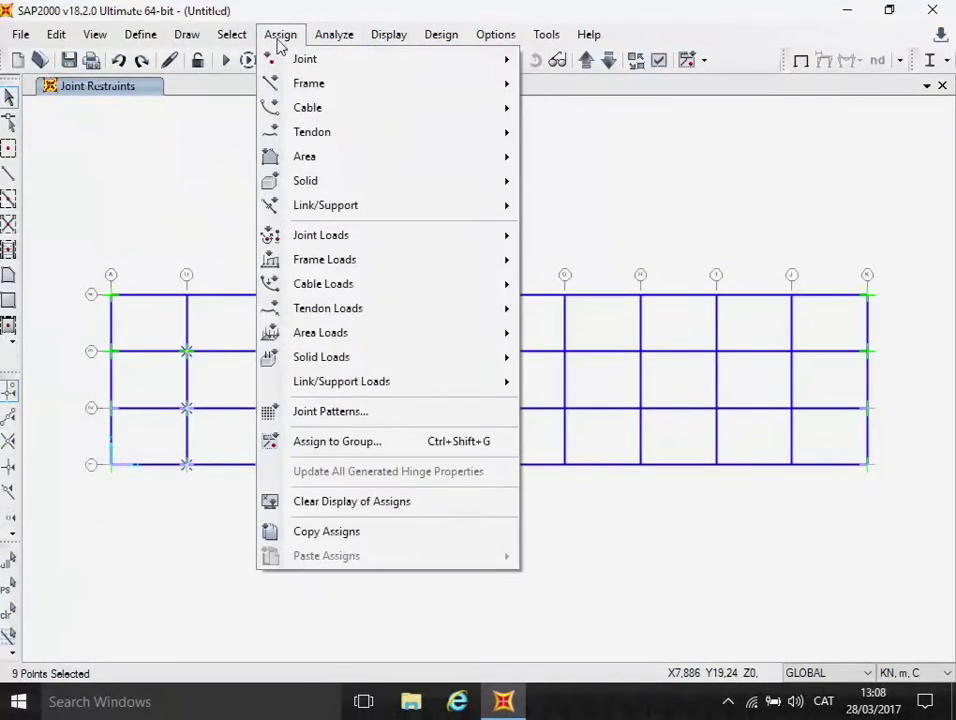
mouse_move(287, 64)
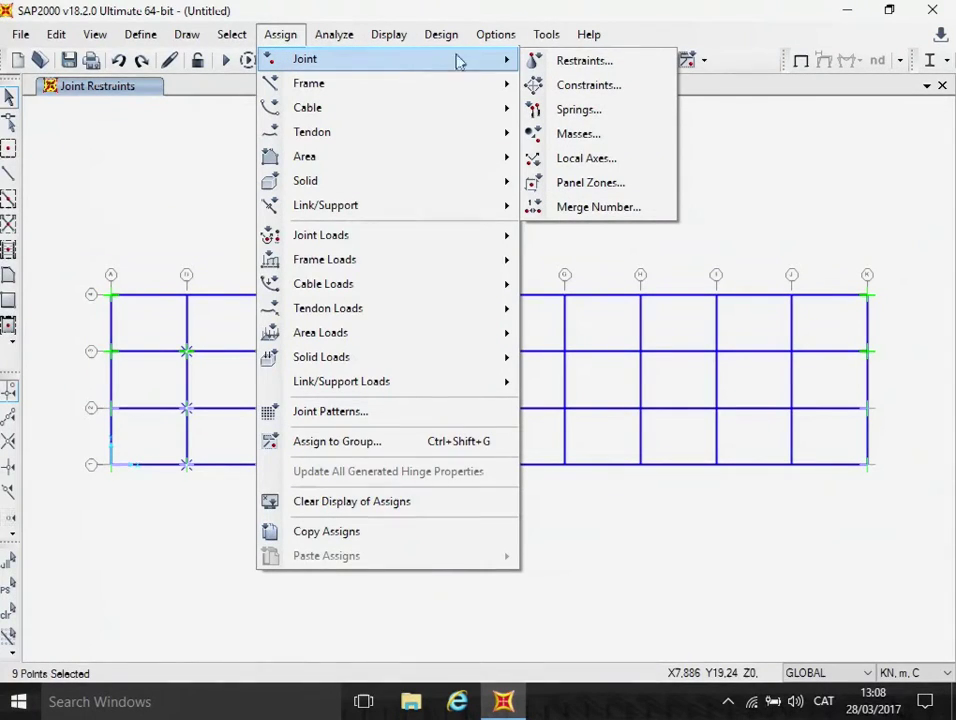
left_click(556, 60)
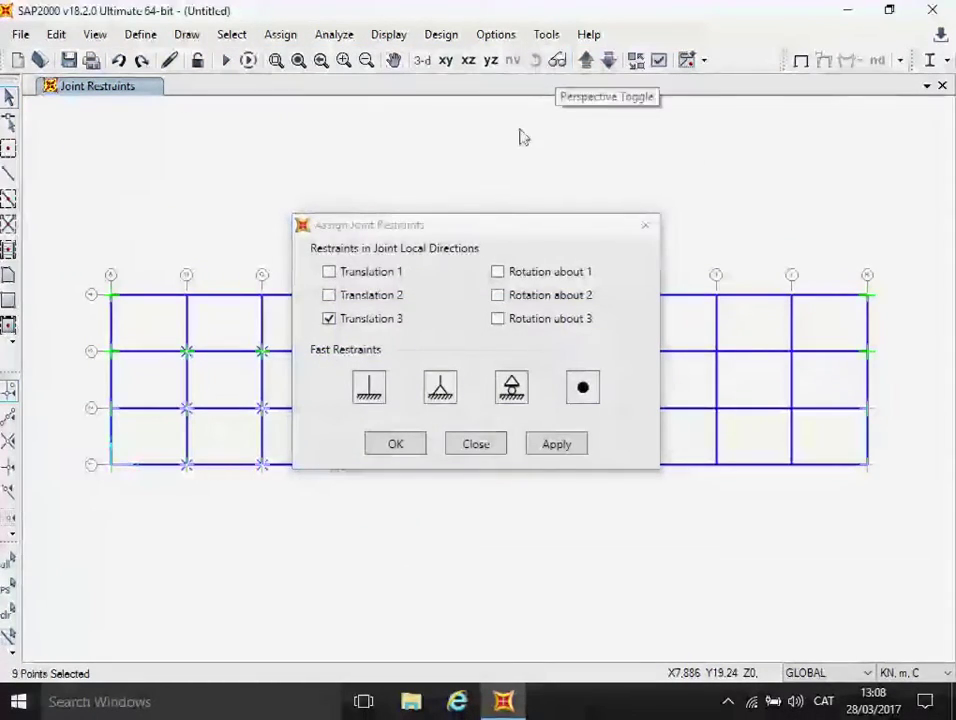
left_click(583, 389)
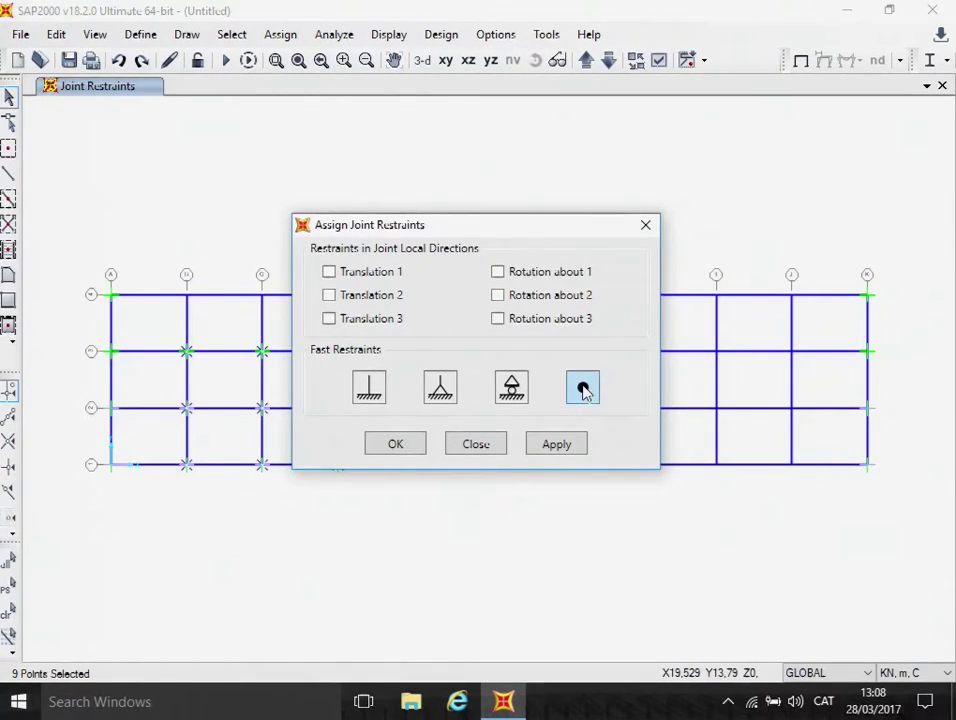
left_click(398, 444)
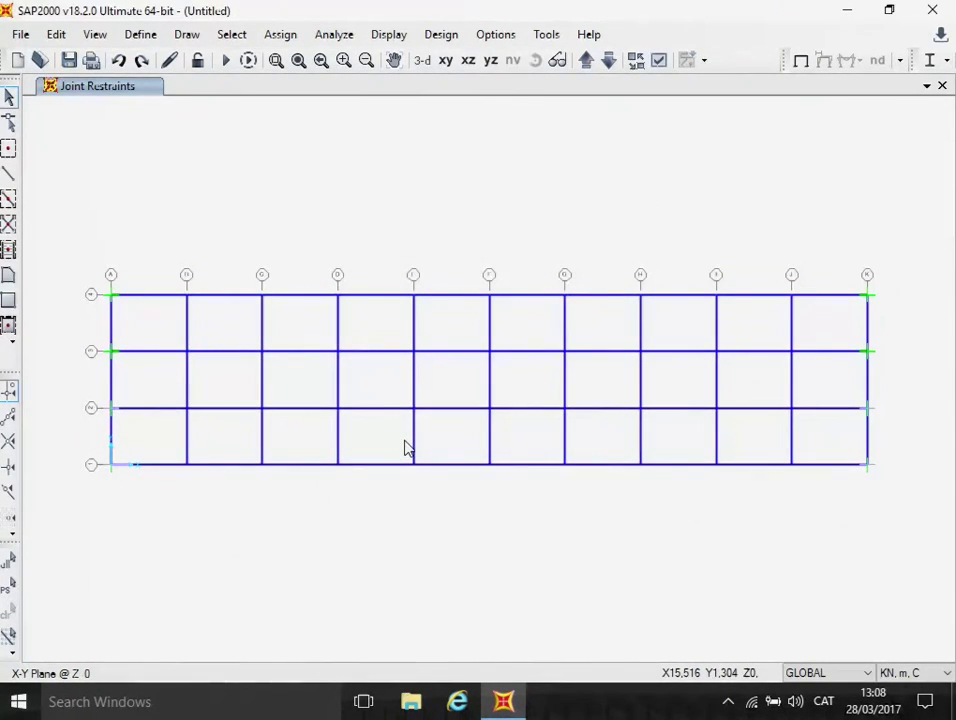
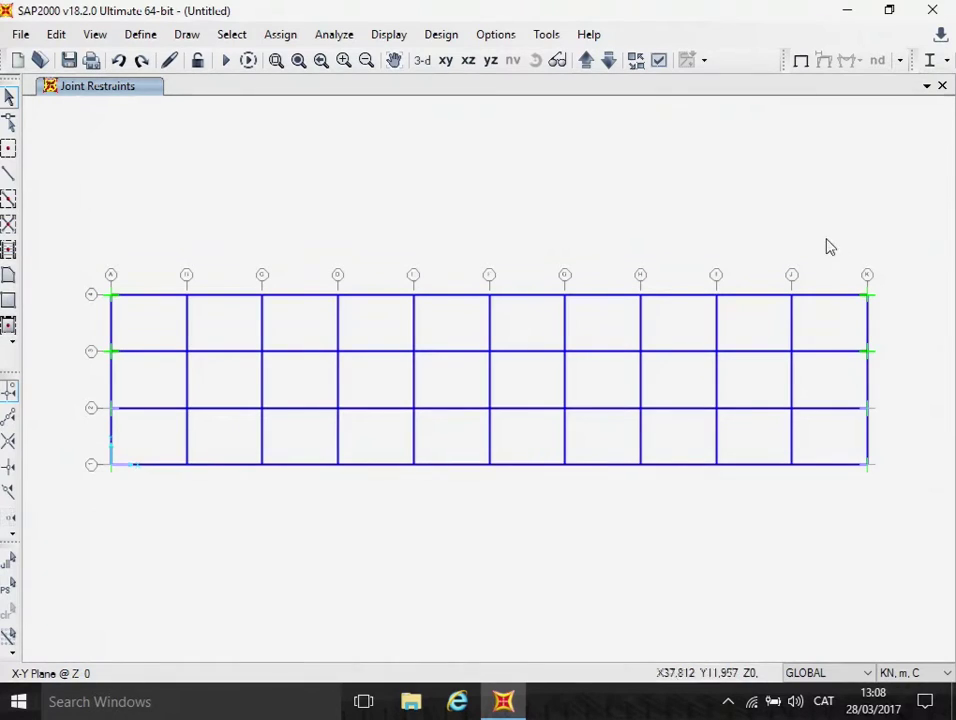
Add a load pattern named LC1 of type Live with a self-weight multiplier of 0
left_click(137, 35)
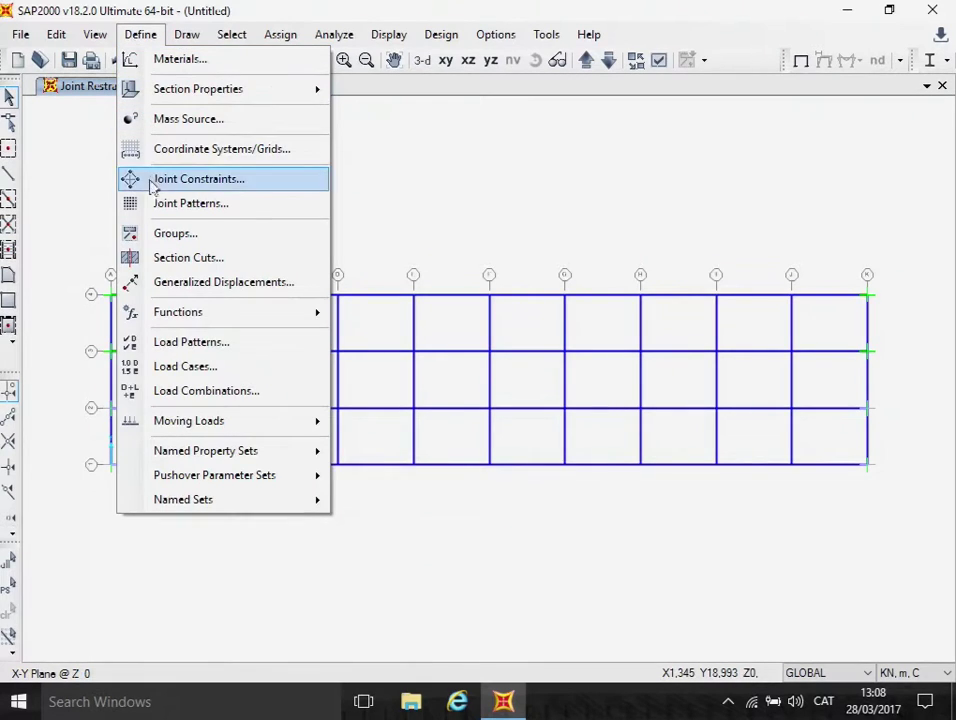
left_click(179, 344)
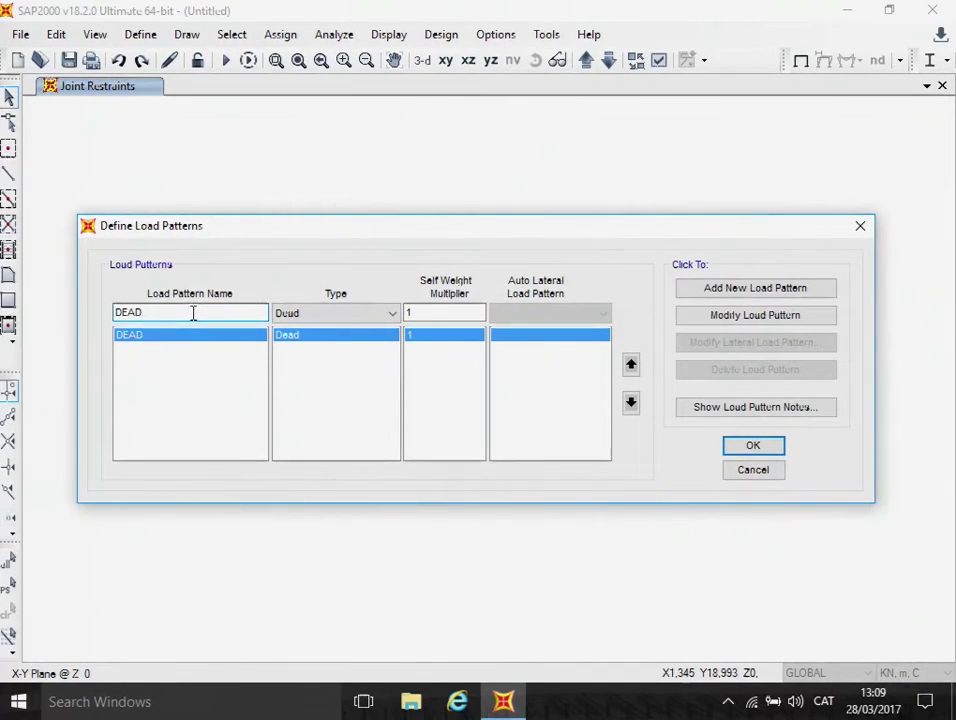
key("BackSpace")
key("BackSpace")
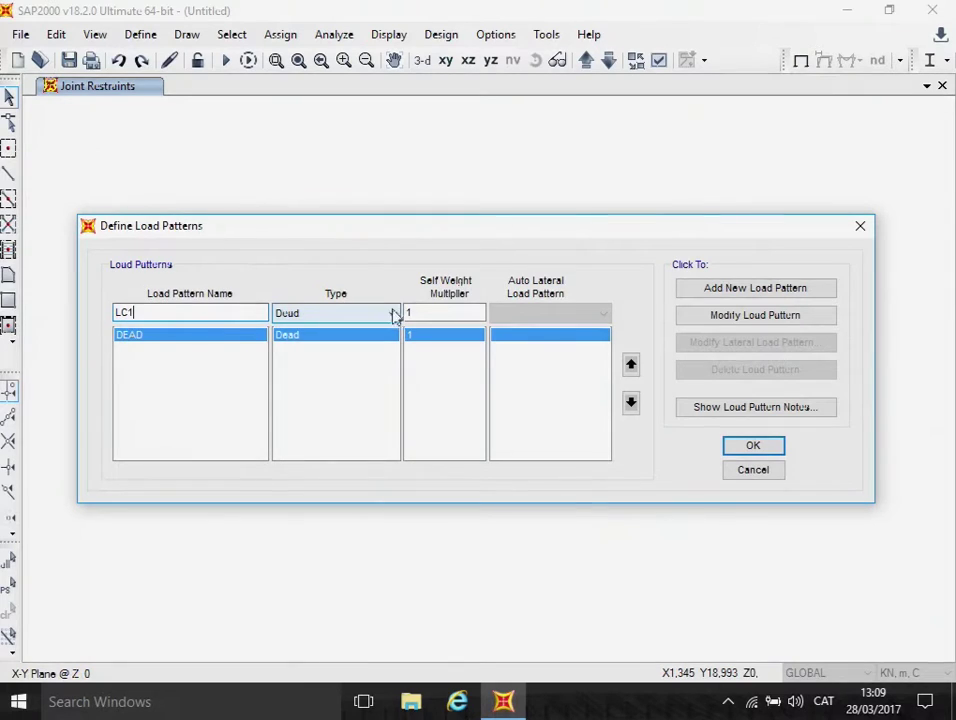
left_click(393, 316)
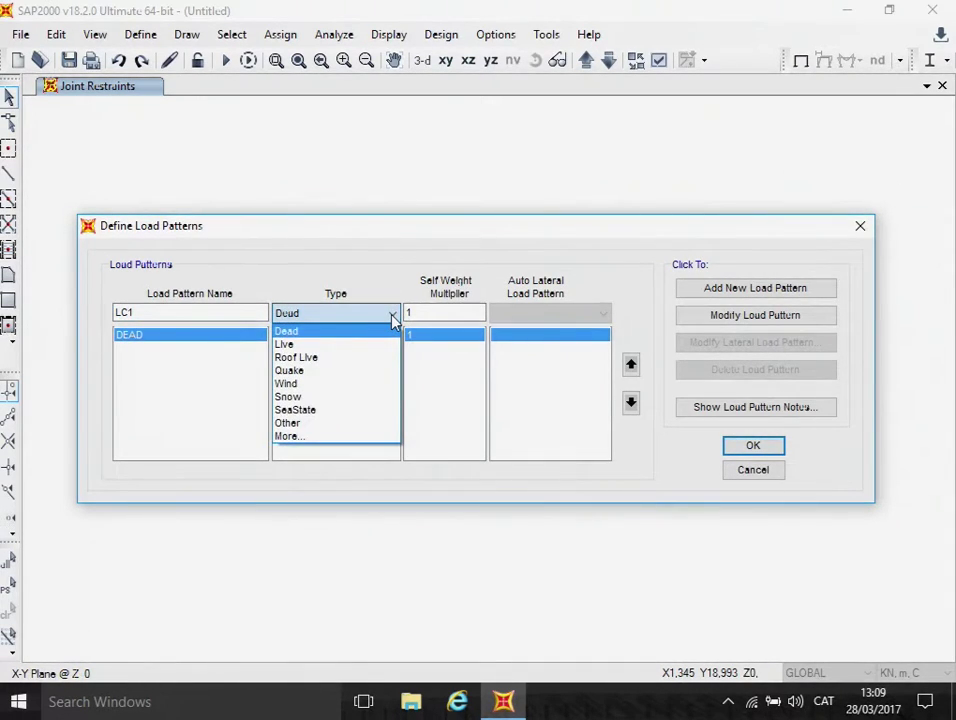
left_click(327, 347)
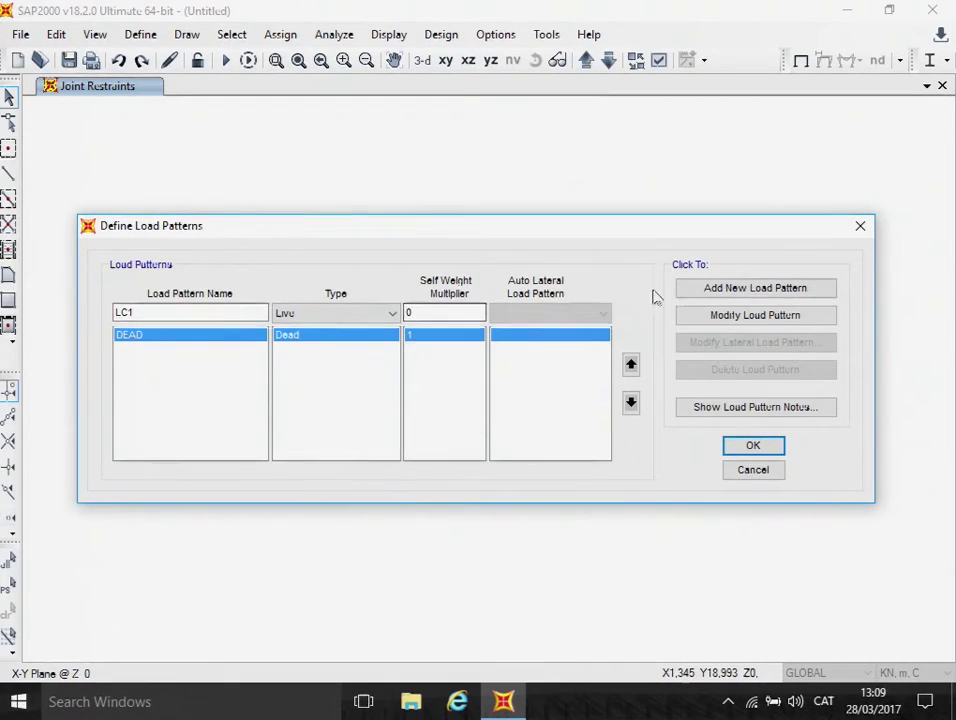
left_click(733, 292)
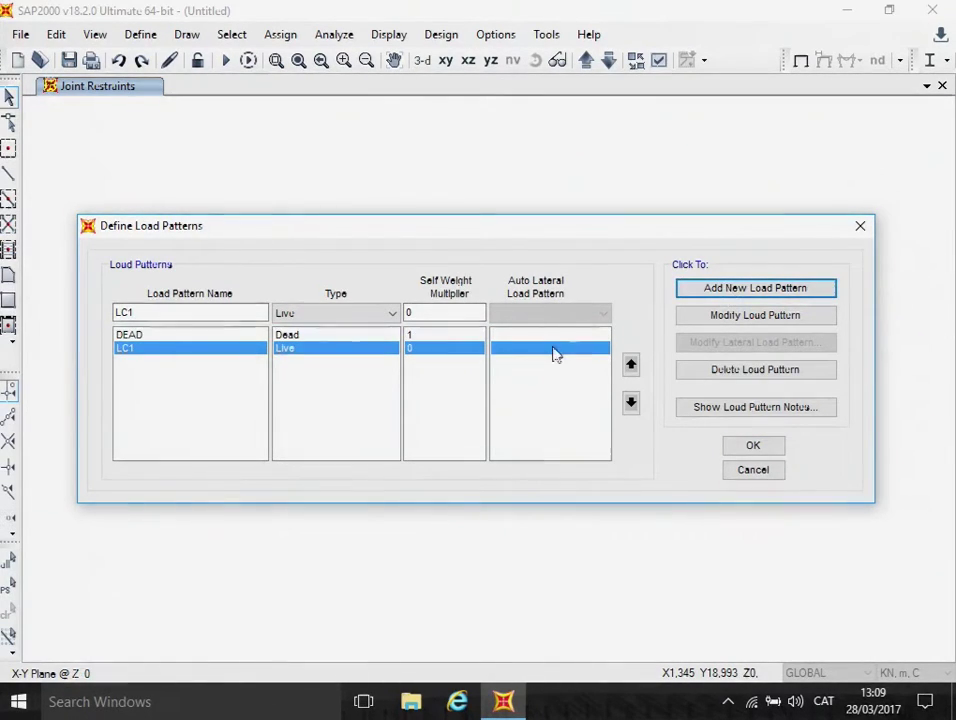
Add a second Live load pattern named LC2 with a self-weight multiplier of 0
left_click(139, 311)
key("BackSpace")
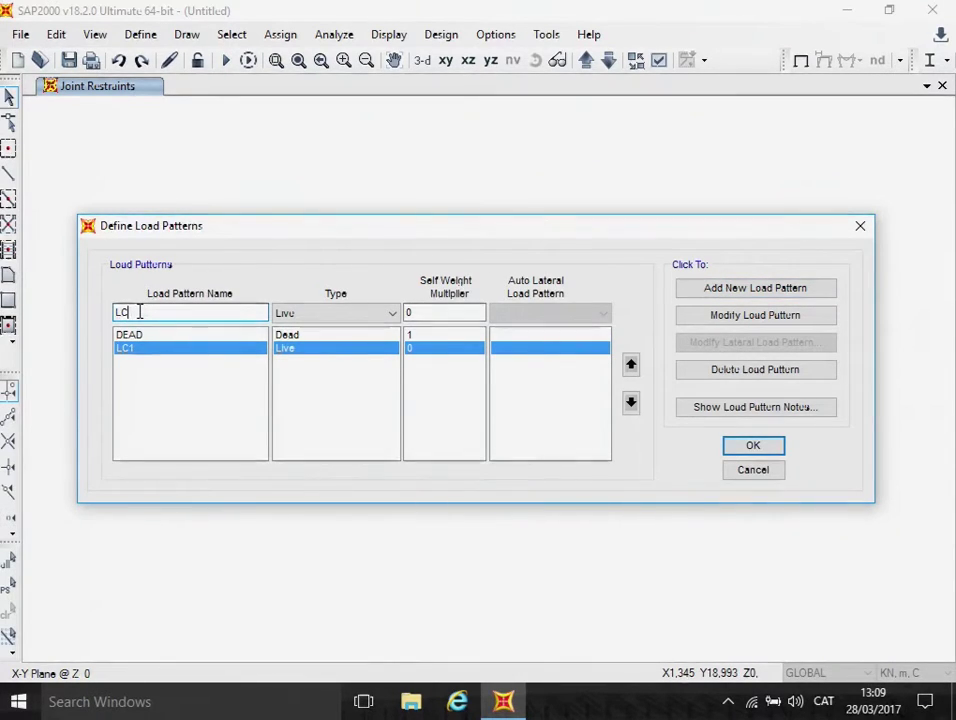
type("2")
left_click(336, 316)
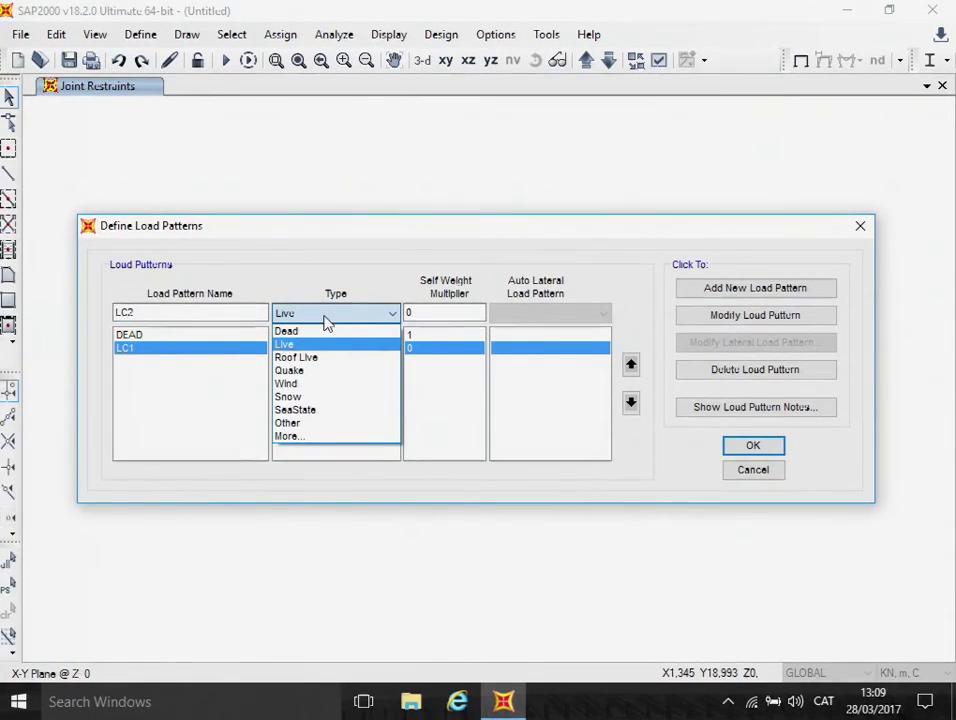
left_click(331, 318)
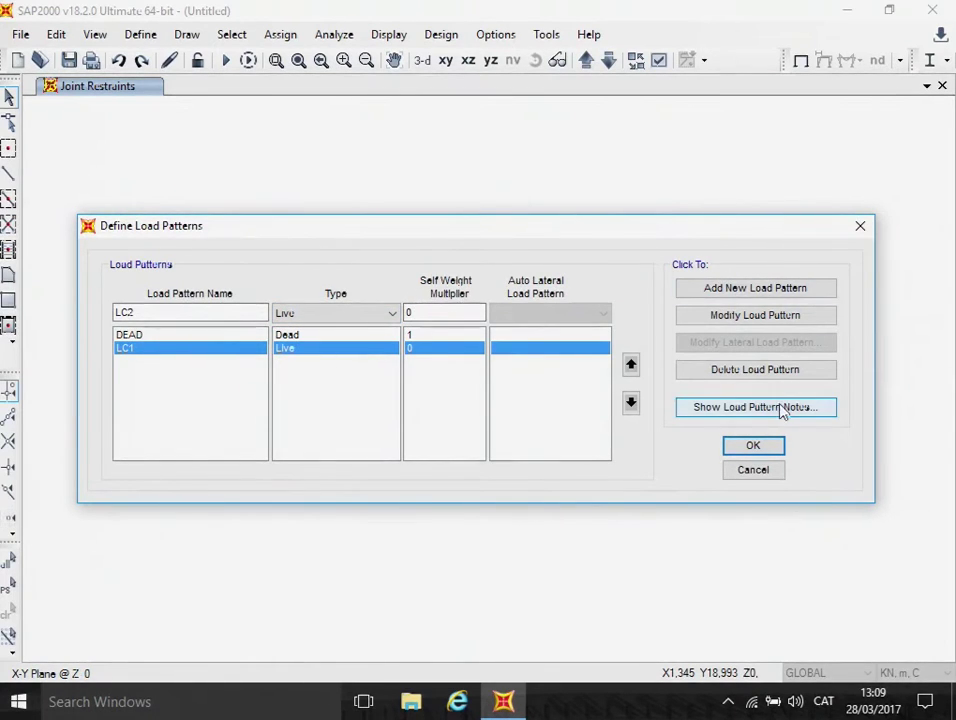
left_click(758, 289)
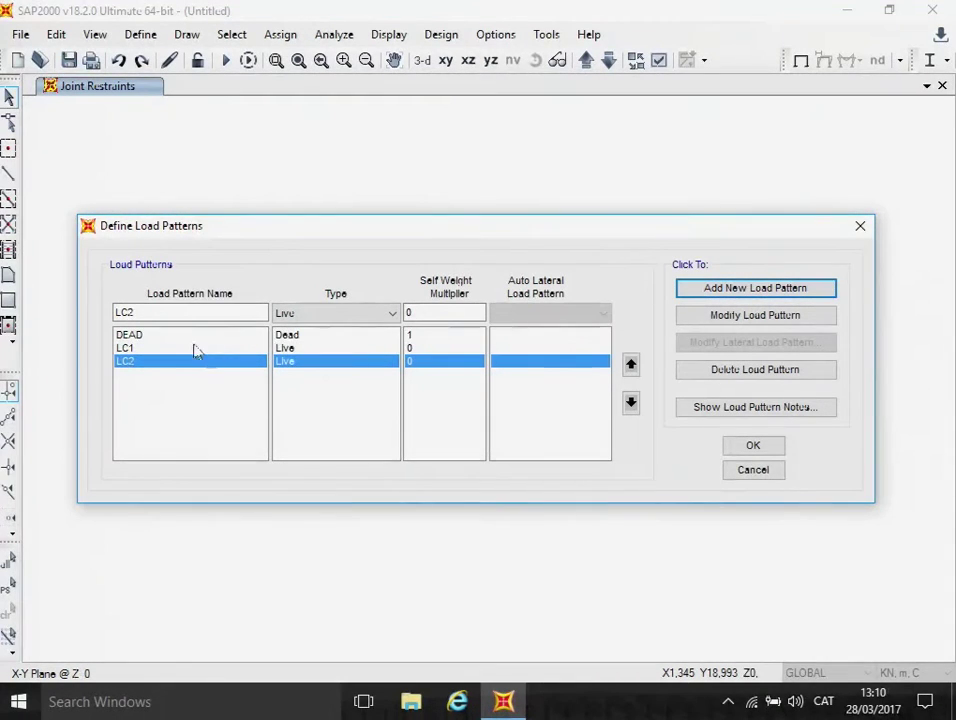
Add a third Live load pattern named LC3 with a self-weight multiplier of 0 and accept the load pattern definitions
left_click(138, 312)
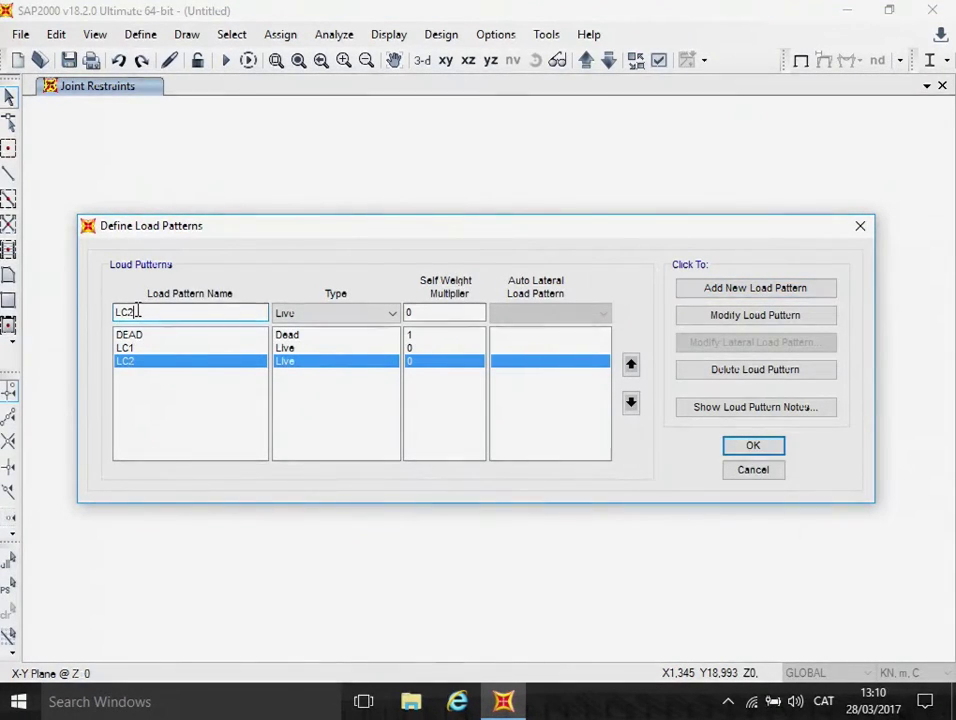
type("3")
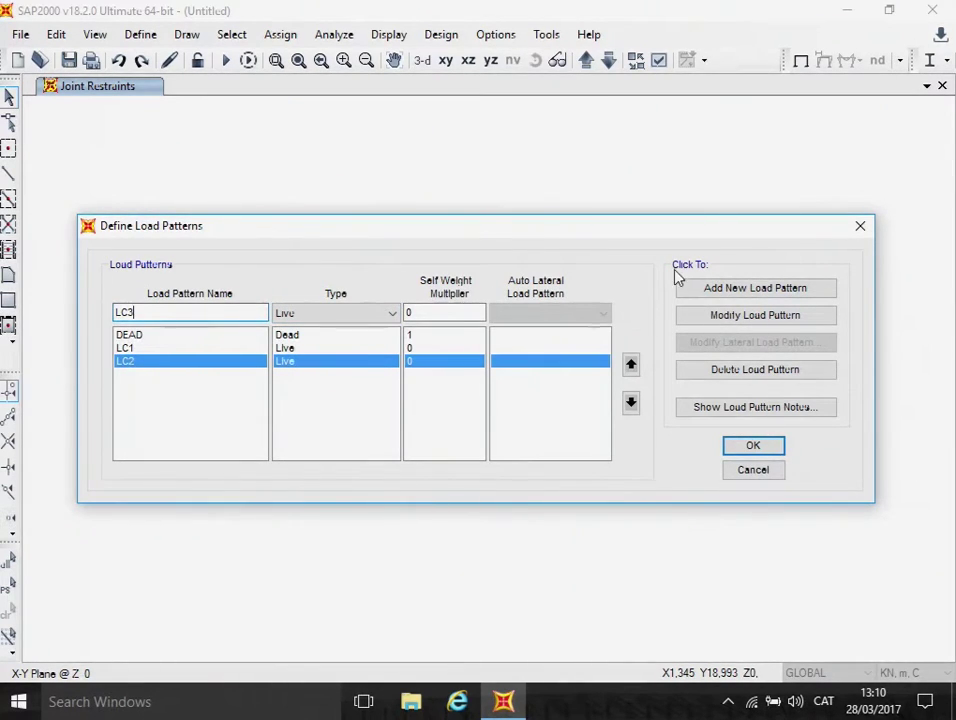
left_click(698, 289)
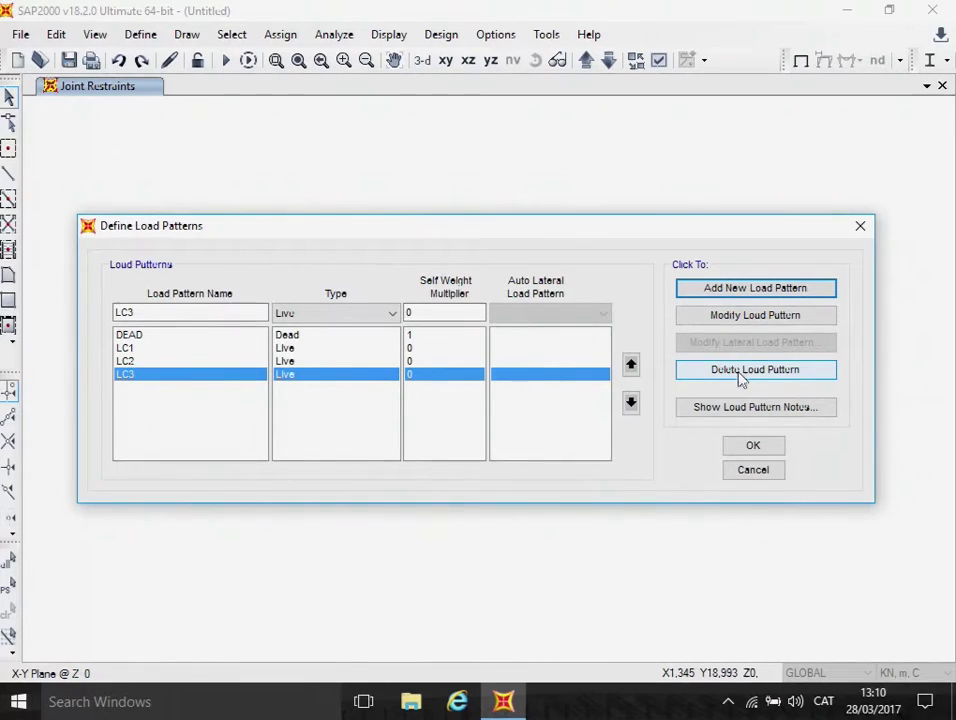
left_click(754, 447)
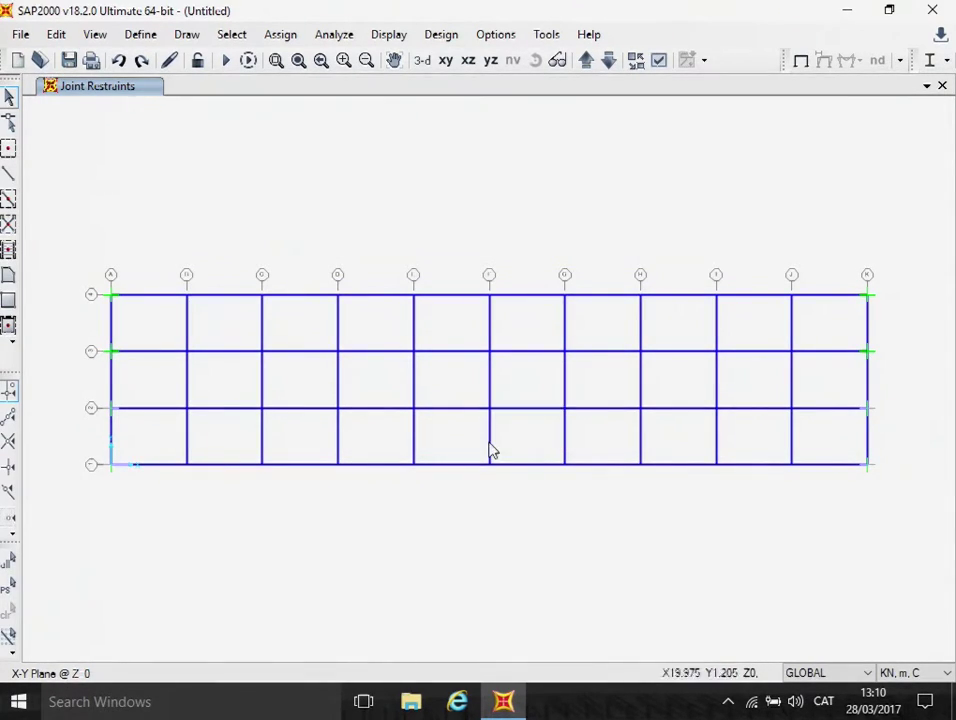
left_click(413, 702)
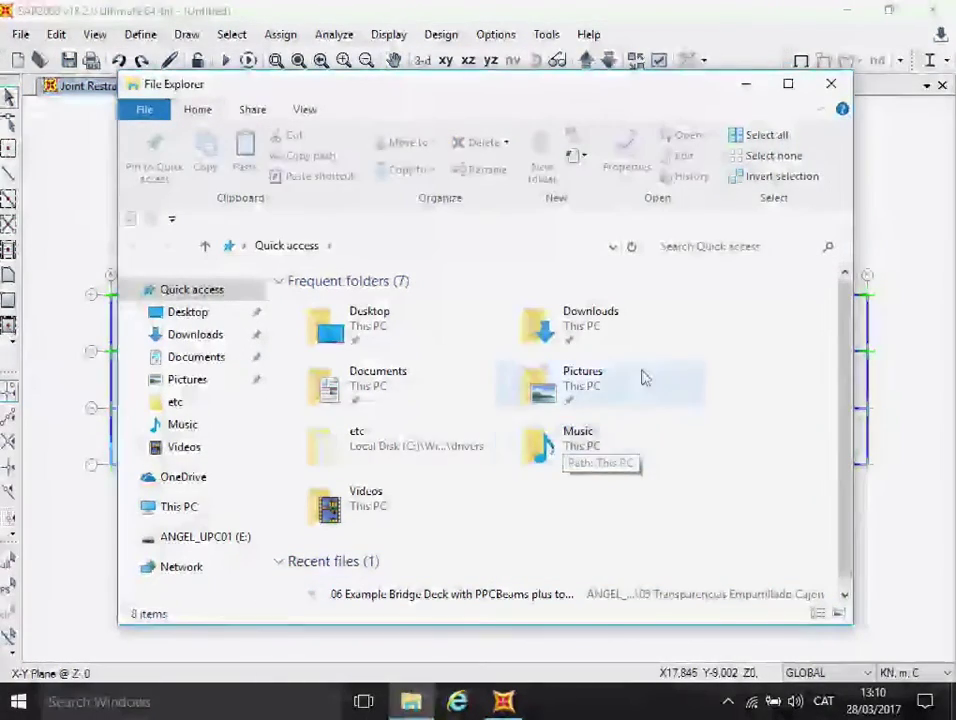
left_click(744, 88)
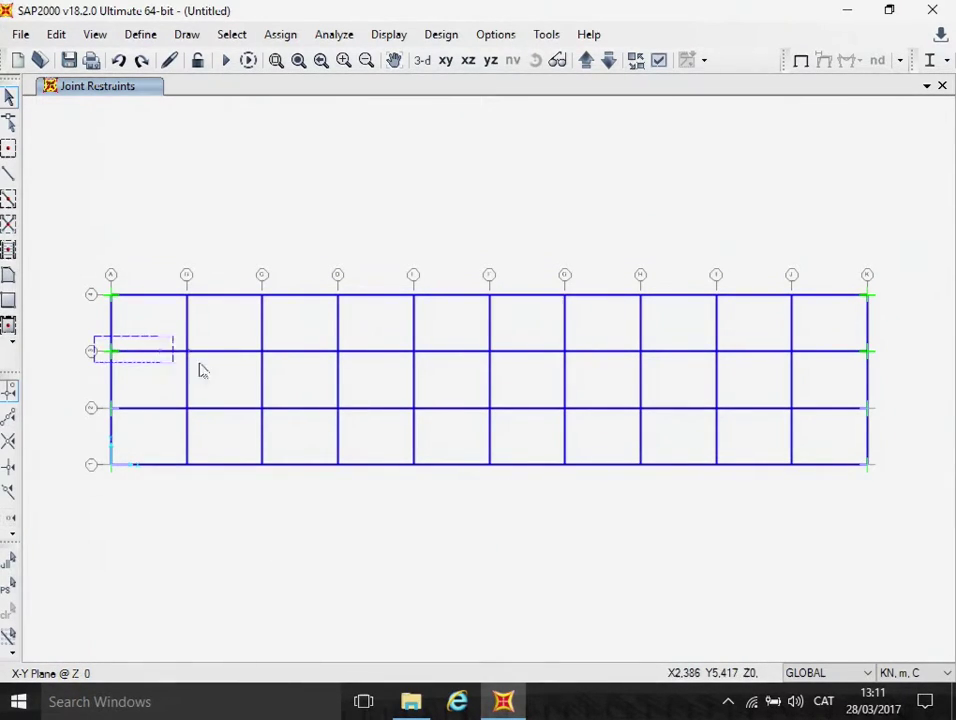
Assign a uniform distributed gravity force of 13,5 kN/m in load pattern LC1 to all frames along grid line 3
left_click_drag(199, 370, 892, 378)
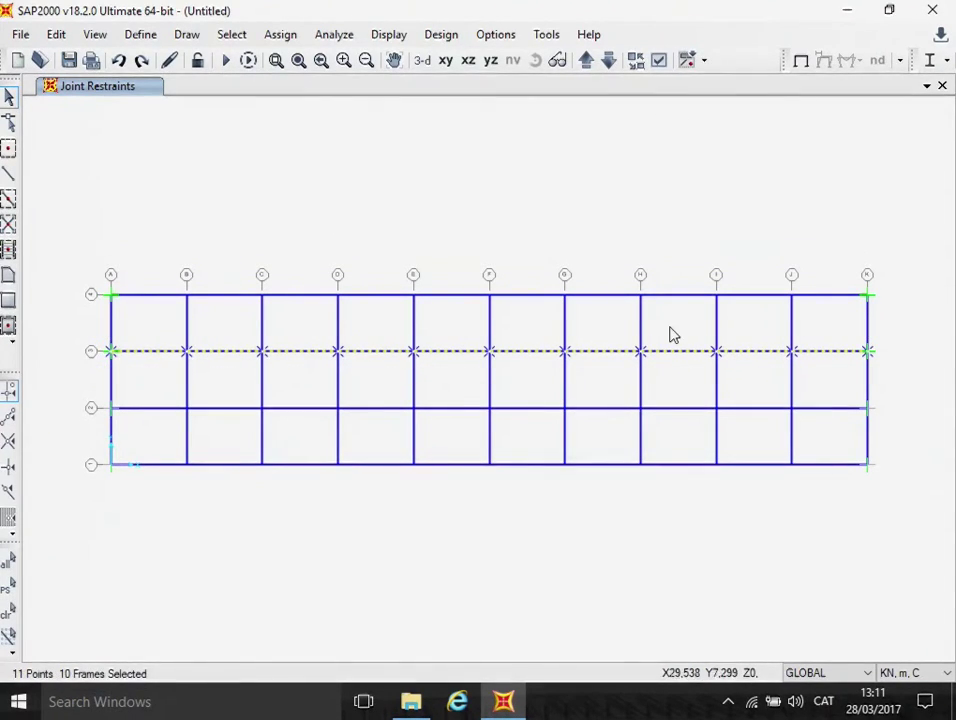
left_click(281, 35)
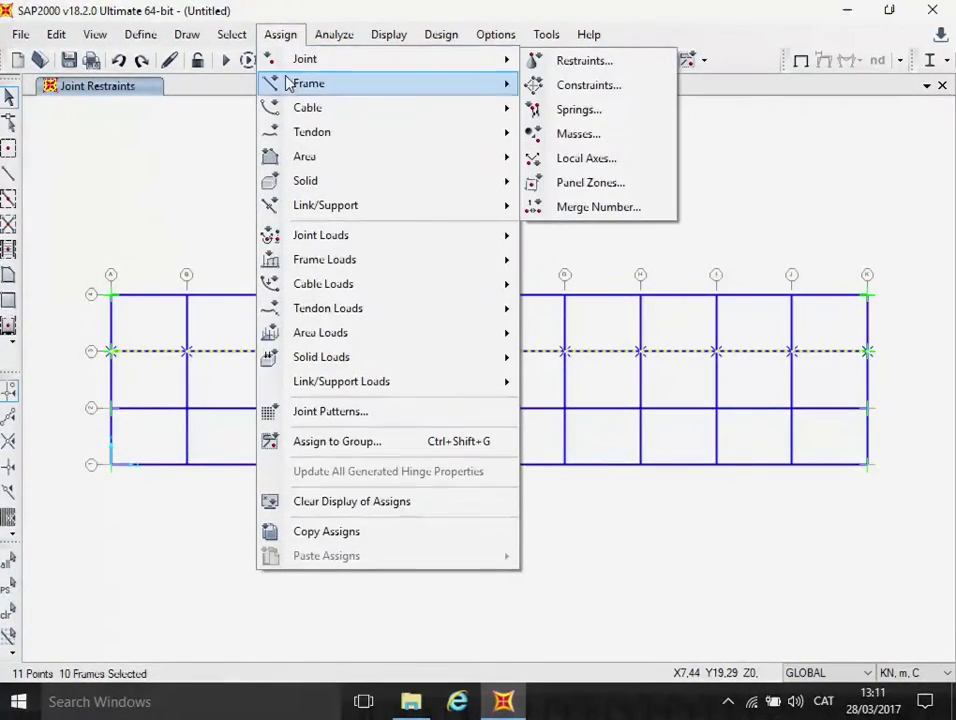
mouse_move(295, 117)
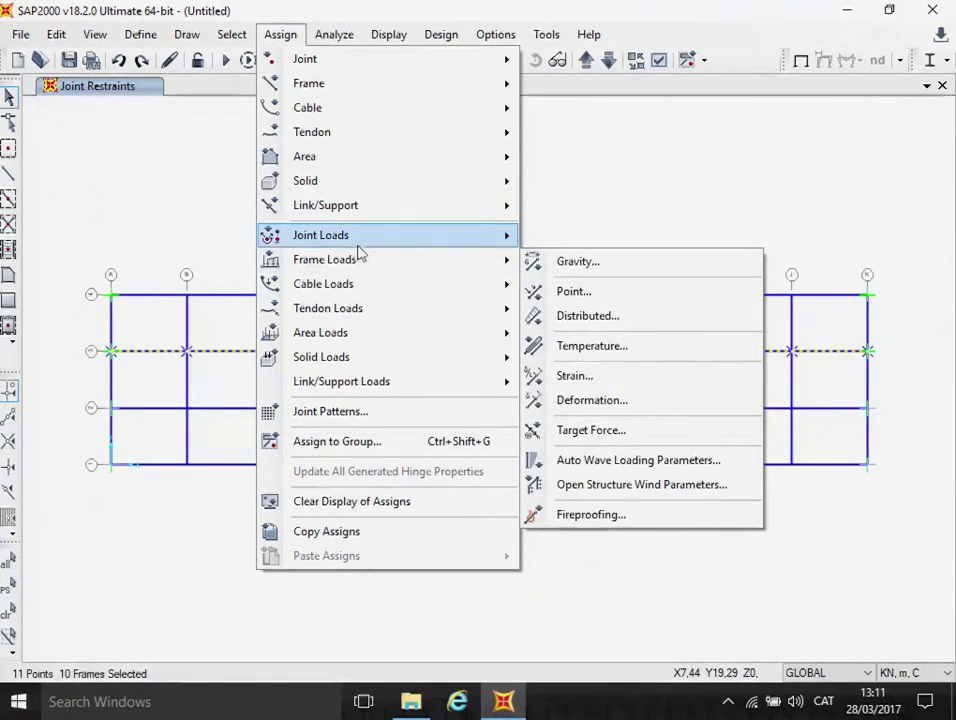
mouse_move(378, 262)
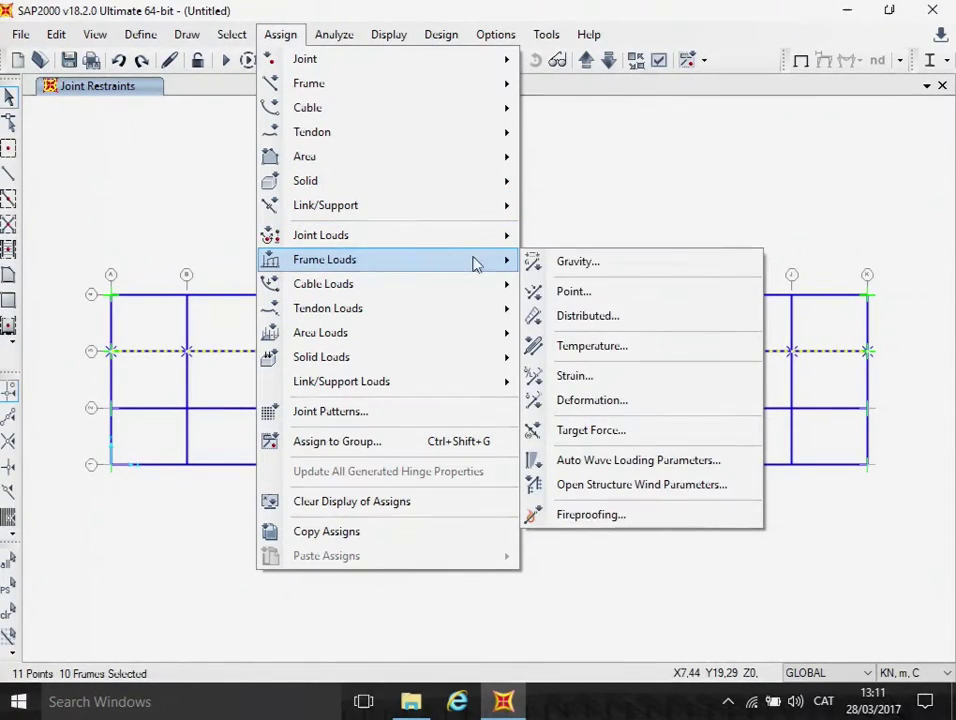
left_click(576, 320)
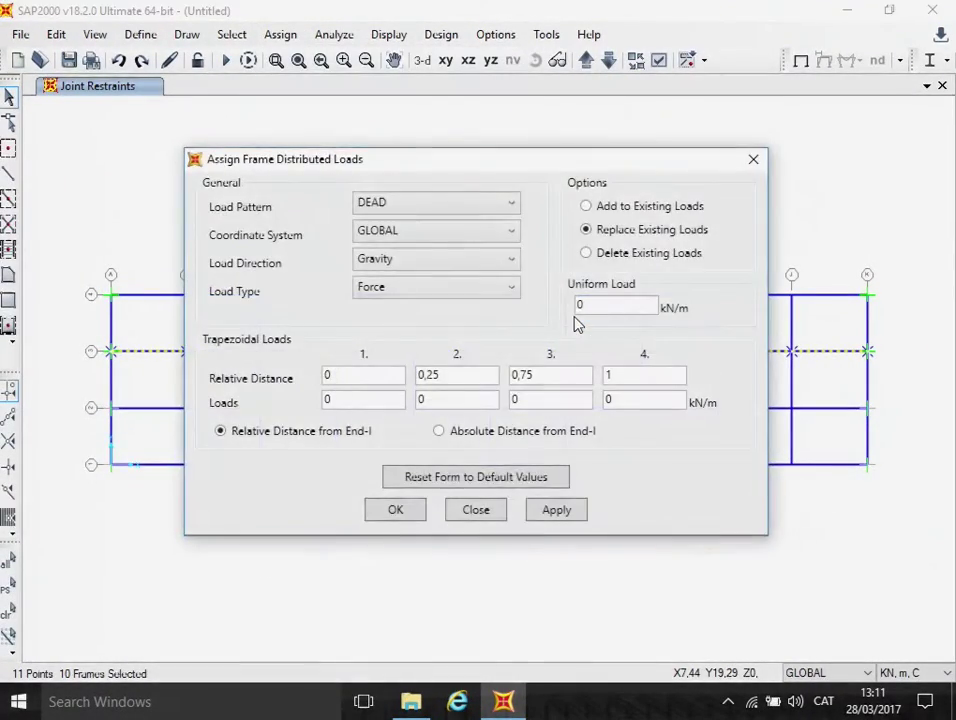
left_click(512, 206)
left_click(468, 249)
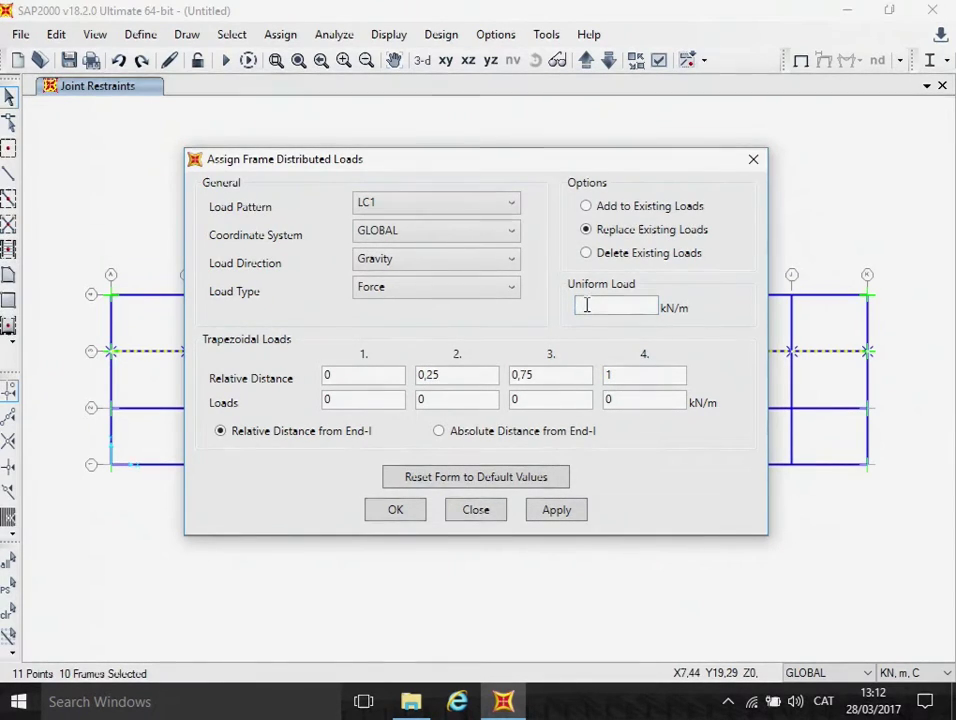
type("13,5")
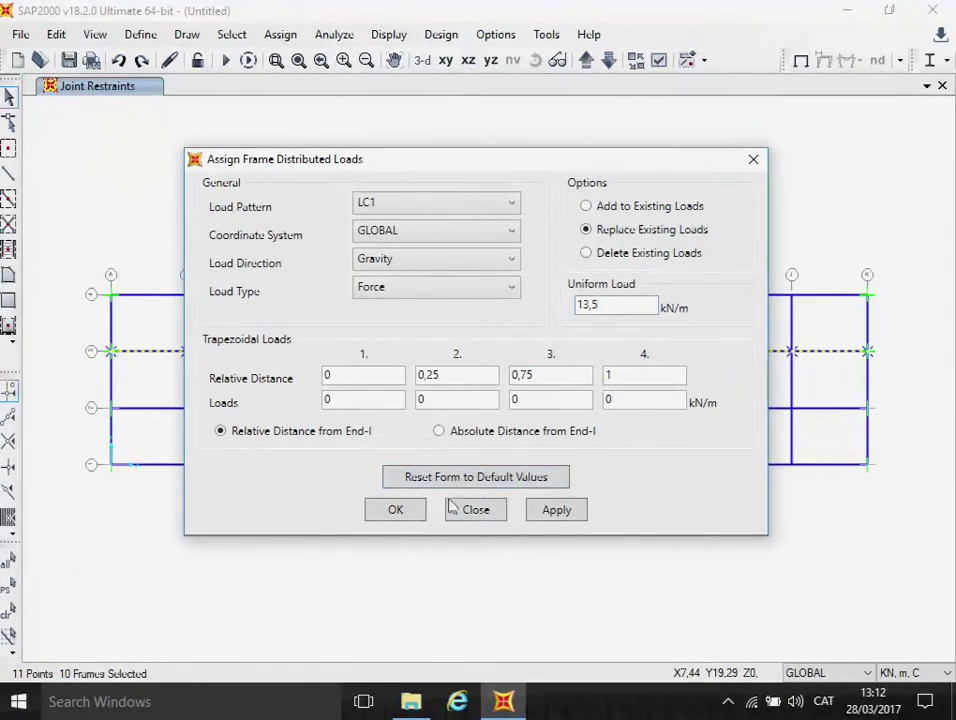
left_click(408, 509)
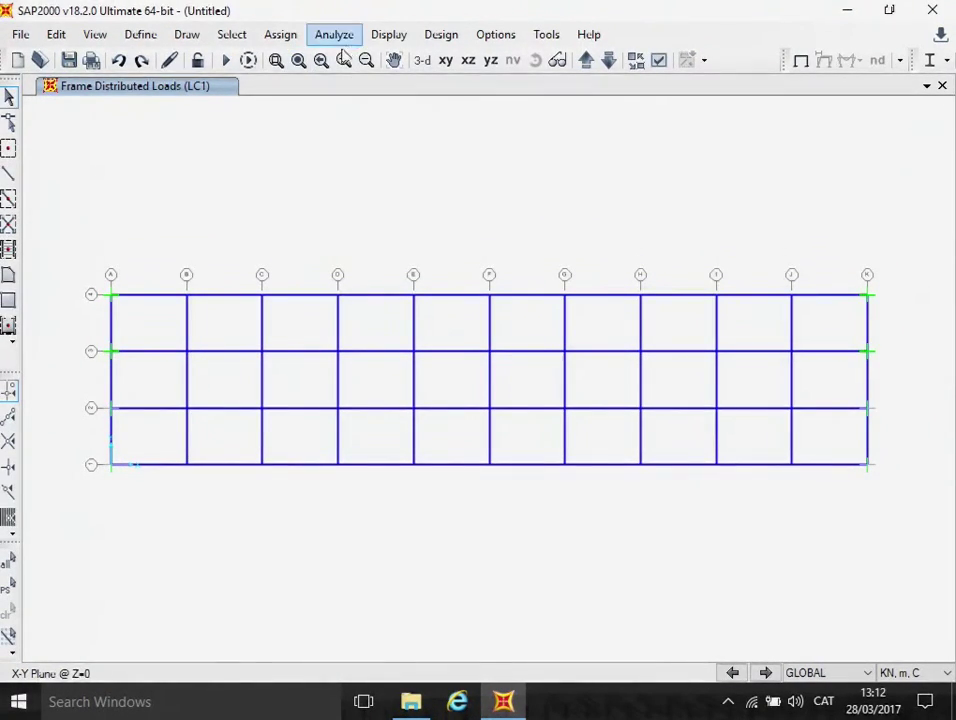
Inspect the LC1 distributed load on the grillage in 3-D and return to the XY plan view
left_click(225, 62)
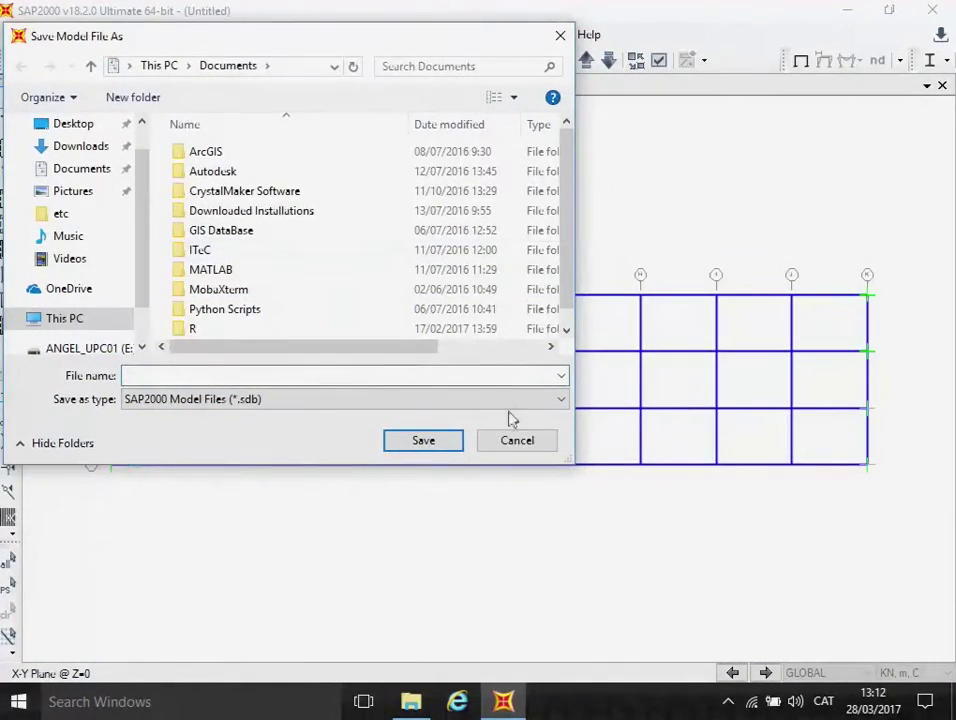
left_click(519, 443)
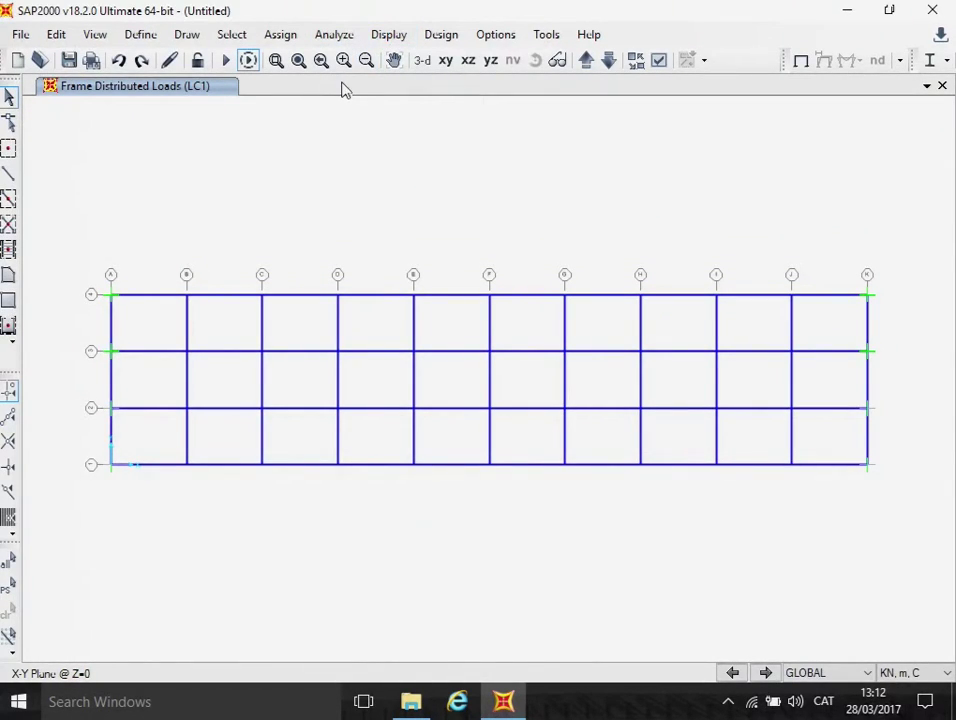
left_click(422, 61)
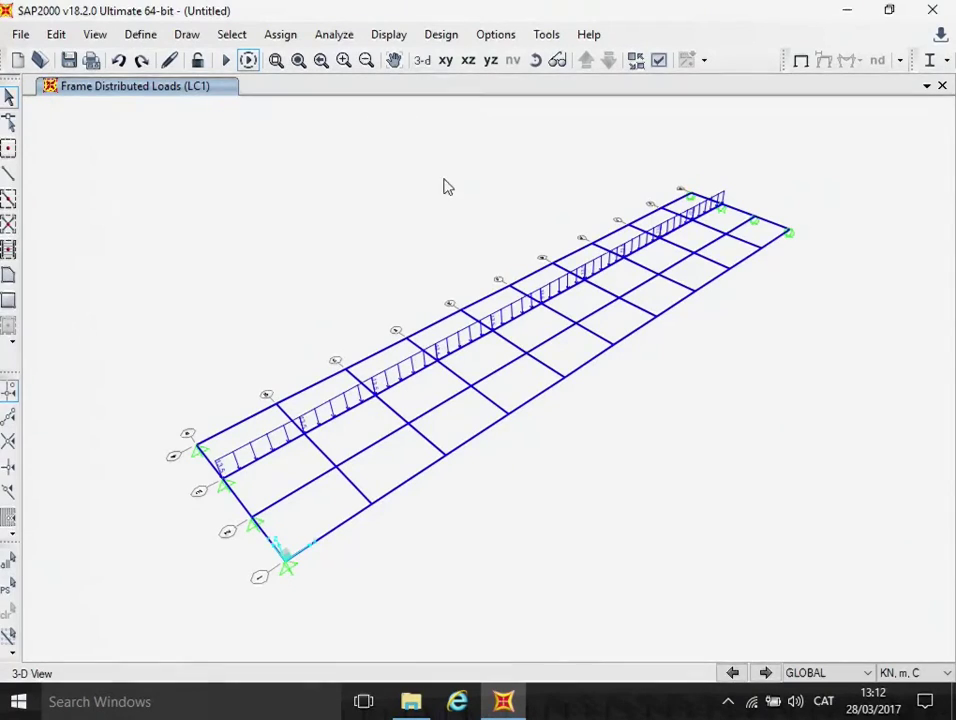
left_click(446, 61)
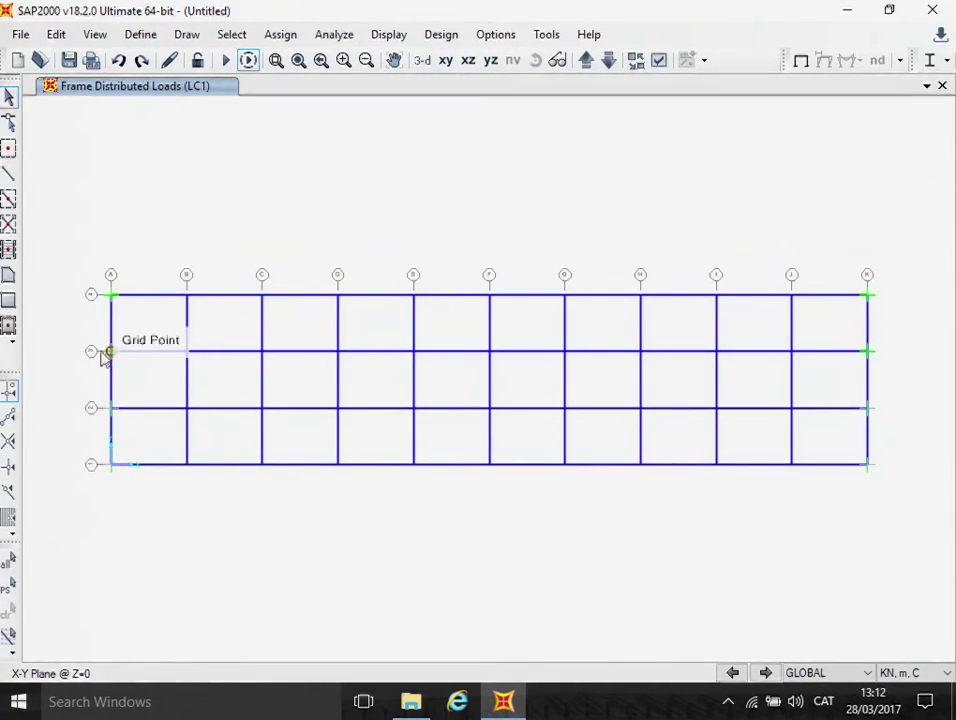
Add a uniform distributed moment of 6,75 kN-m/m about global X in LC1 to the grid line 3 frames, keeping their existing loads
left_click_drag(85, 341, 913, 373)
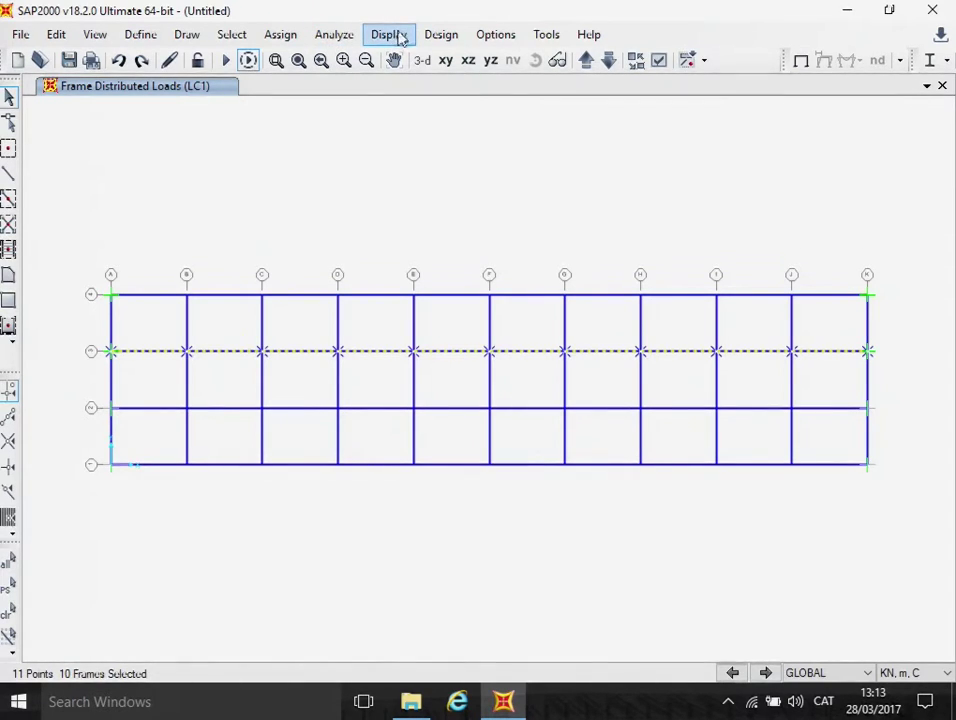
left_click(290, 35)
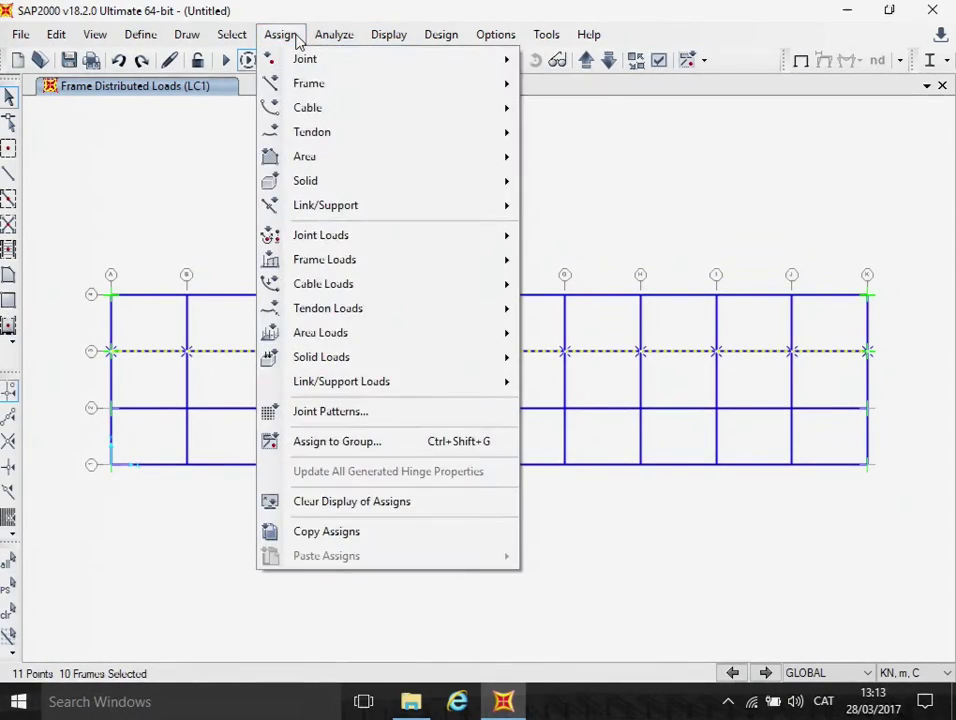
mouse_move(370, 265)
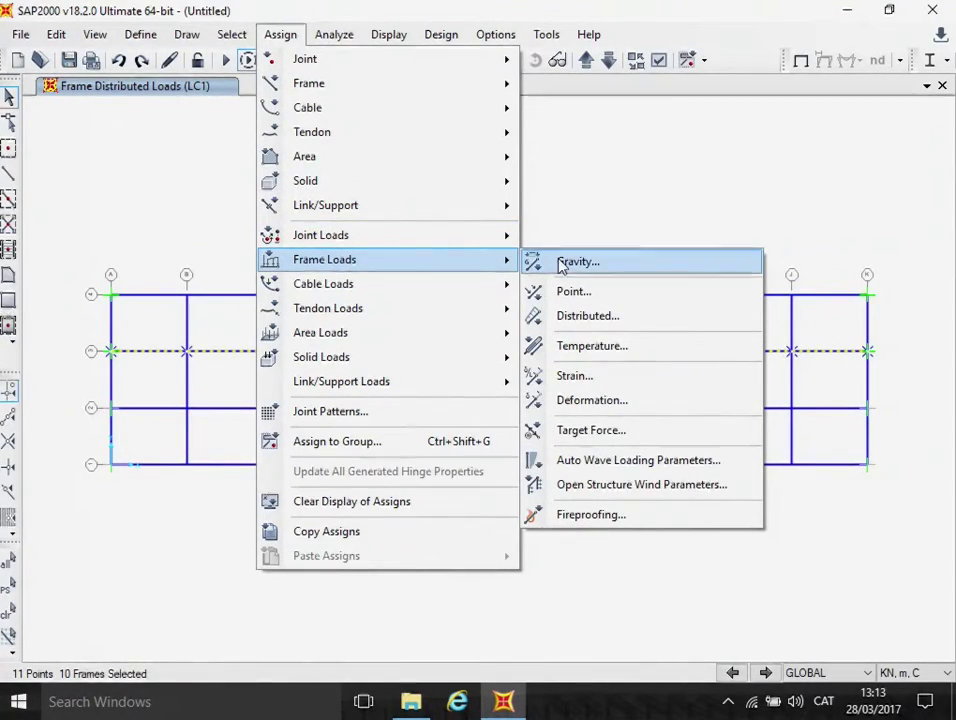
left_click(588, 316)
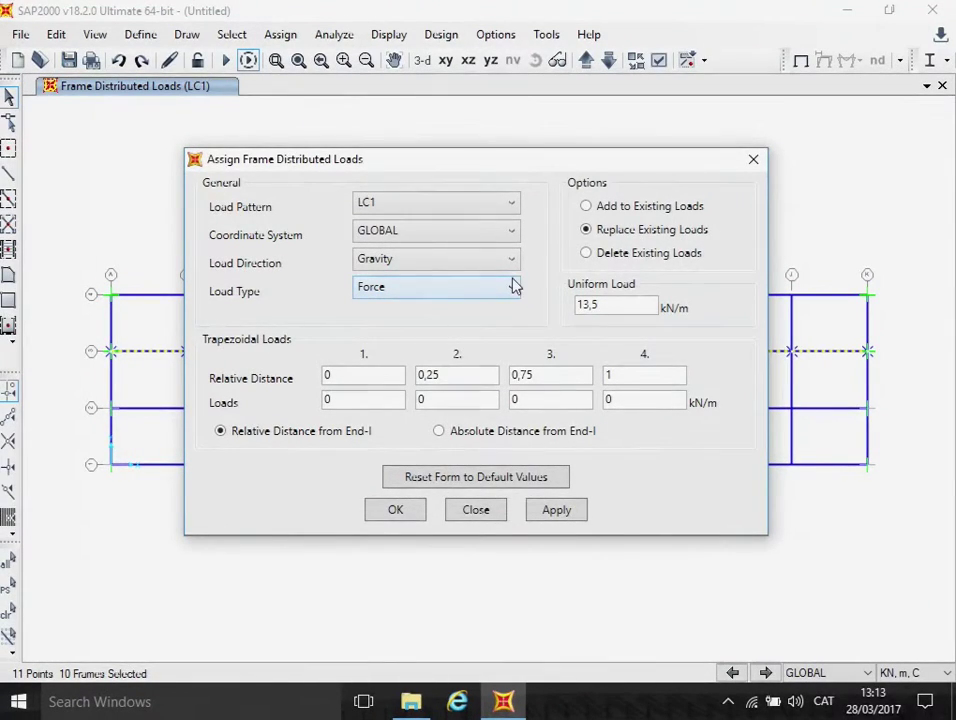
left_click(511, 262)
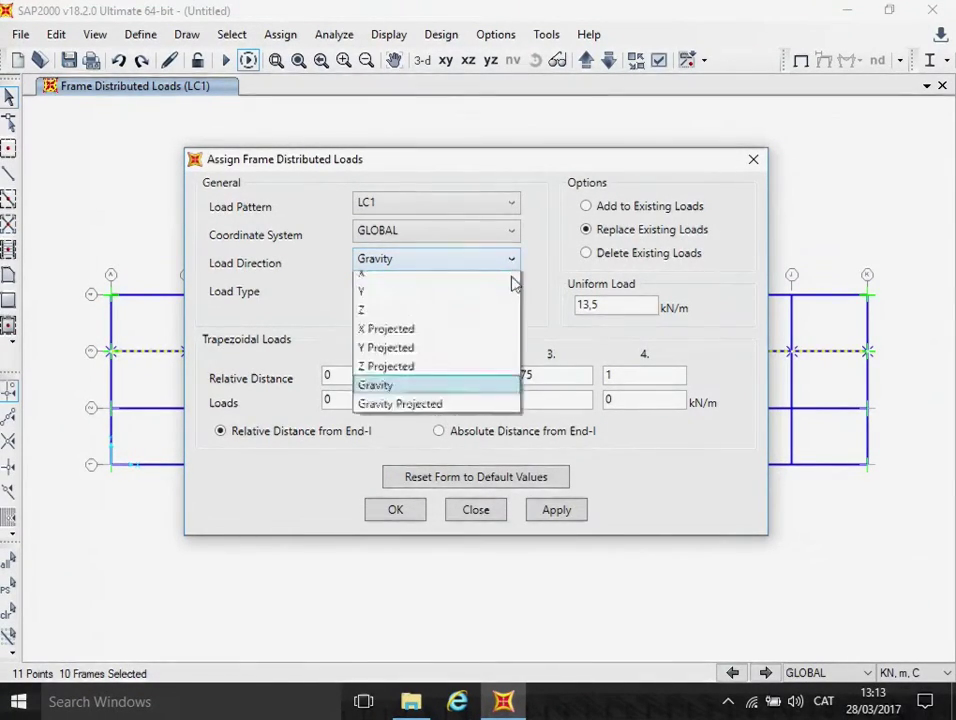
left_click(511, 274)
left_click(512, 291)
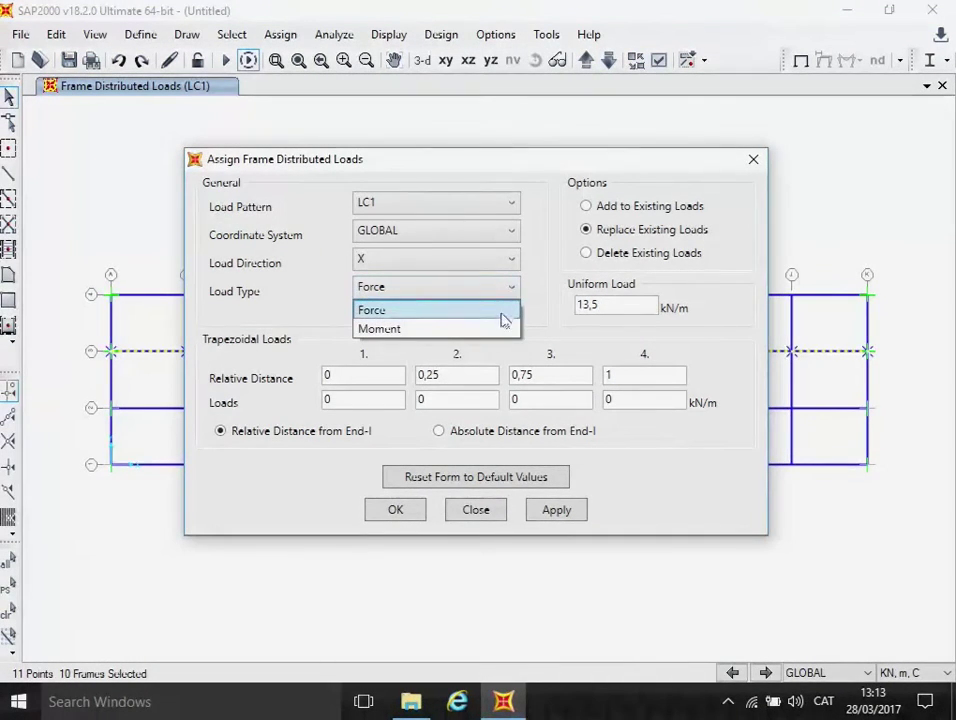
left_click(503, 329)
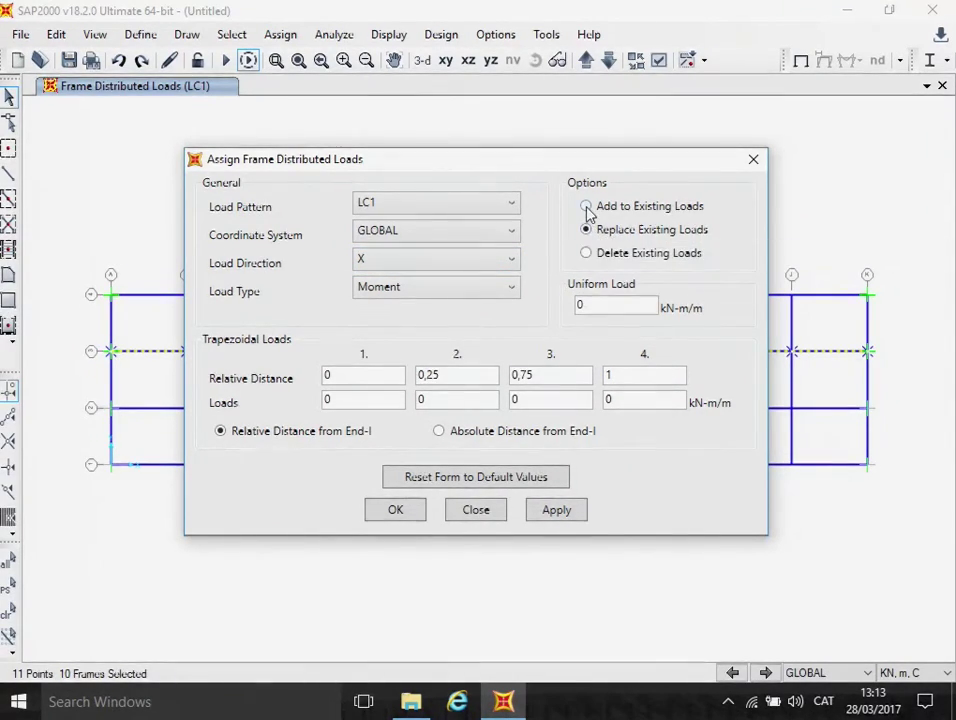
left_click(592, 307)
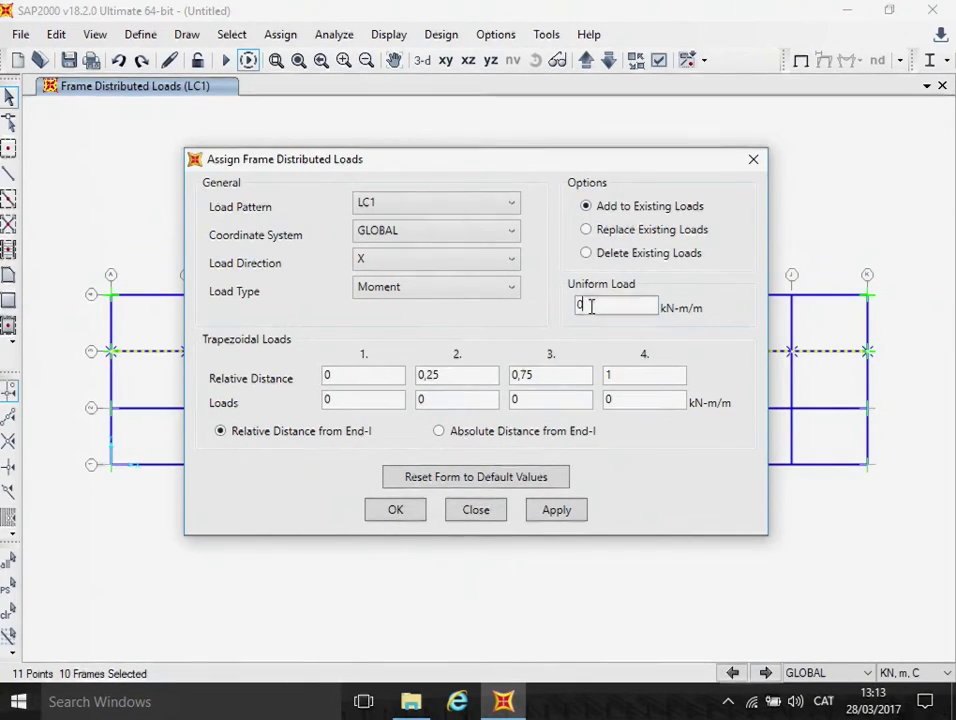
key("BackSpace")
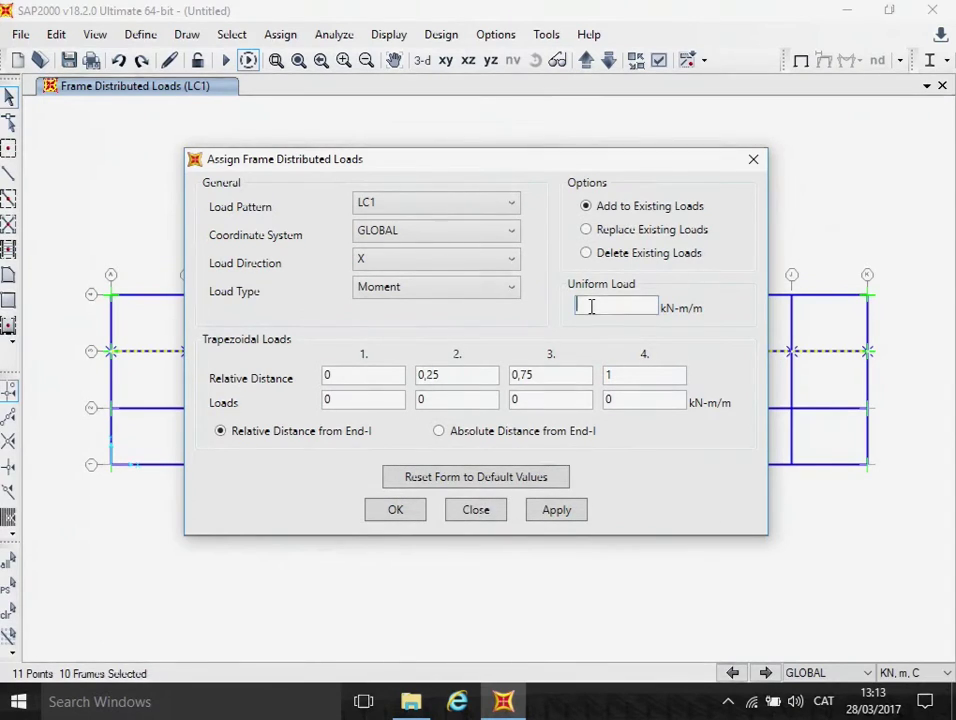
type("6,75")
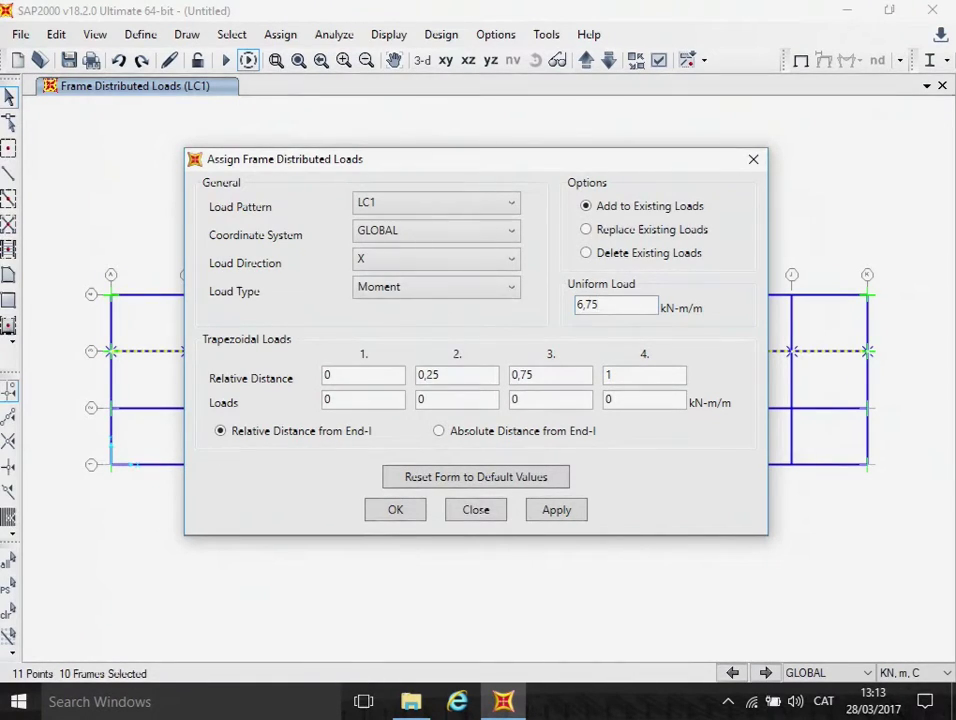
left_click(395, 511)
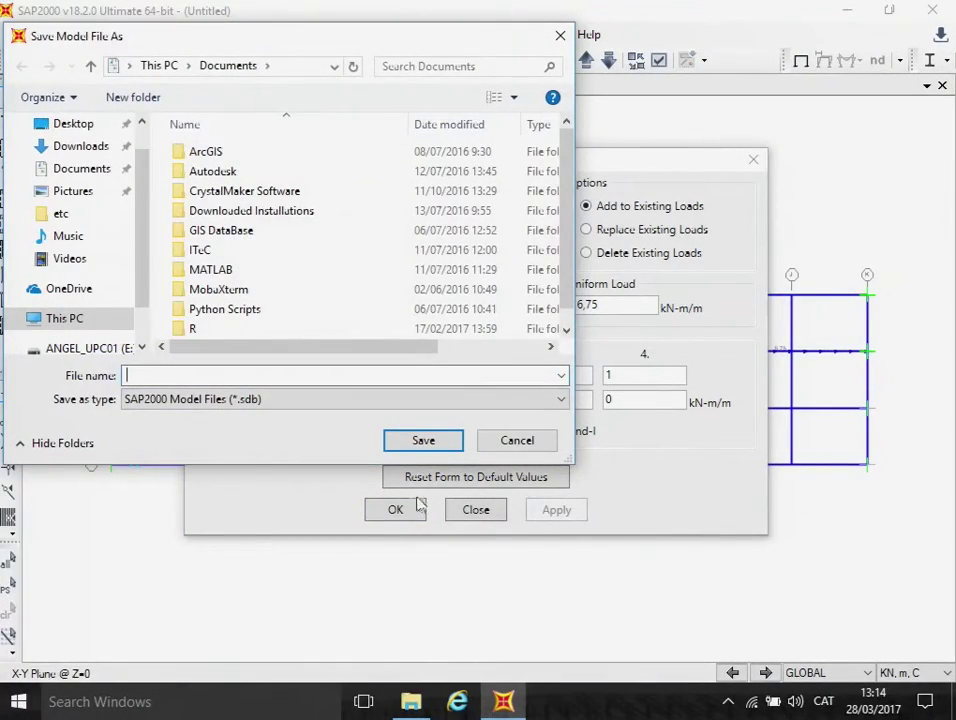
left_click(521, 442)
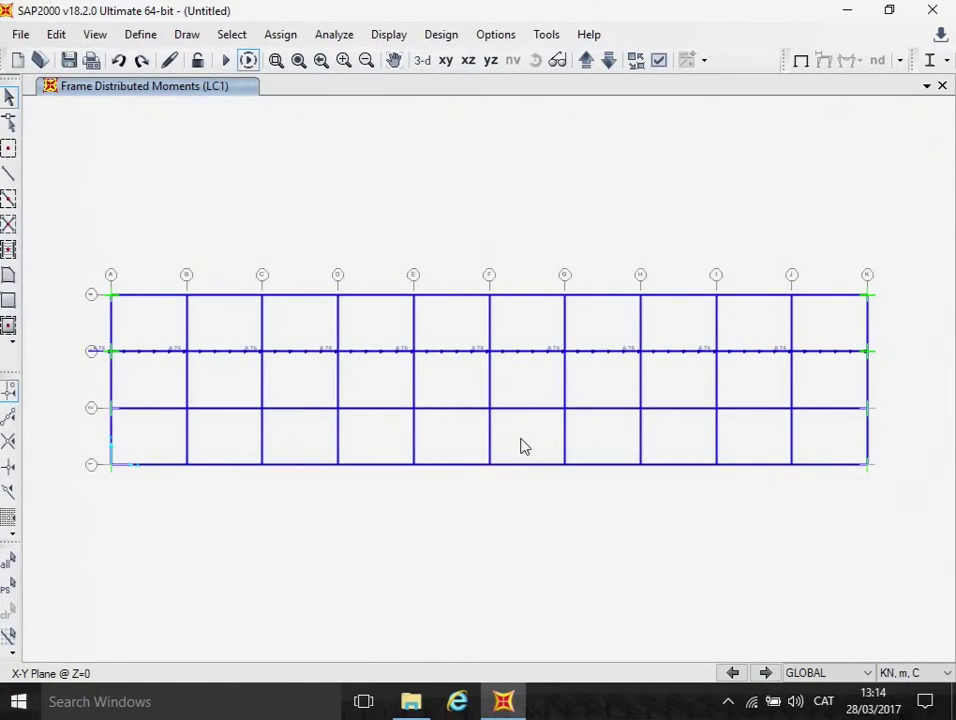
Select the frame on grid line 3 between grid lines E and F
left_click(460, 354)
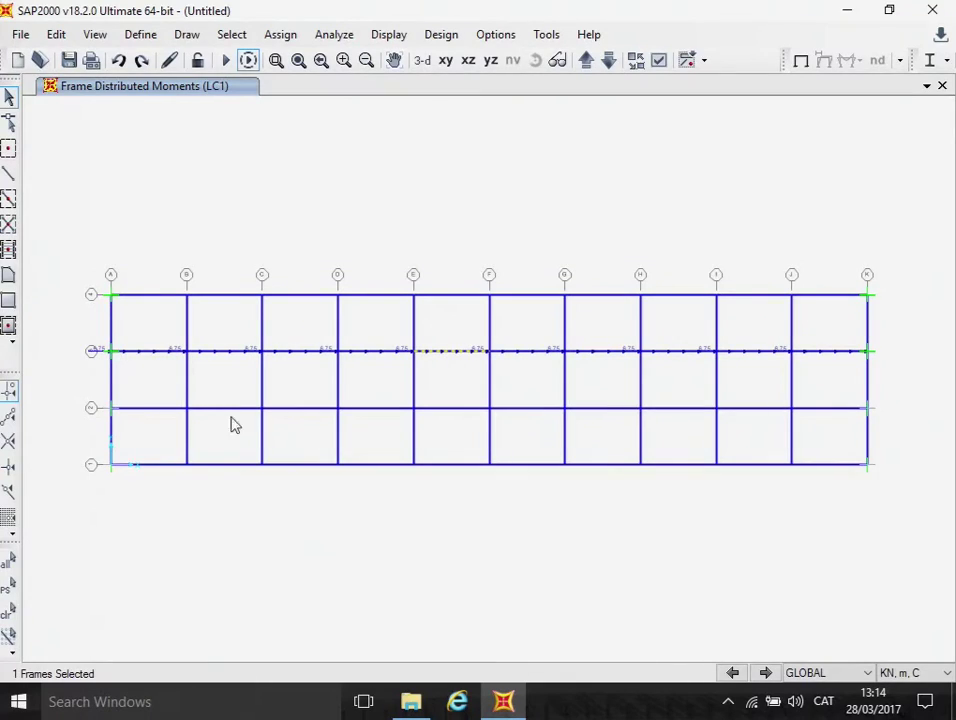
Assign a uniform distributed gravity force of 13,5 kN/m in load pattern LC1 to the ten frames along gridline 2, without saving the model
left_click_drag(97, 391, 888, 435)
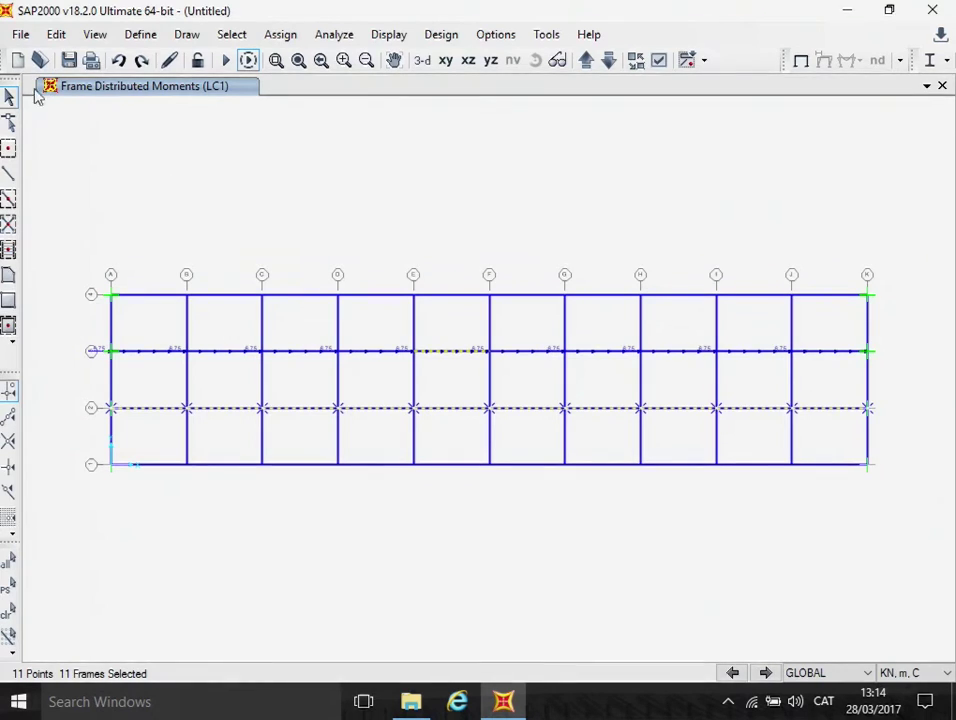
key("ctrl+q")
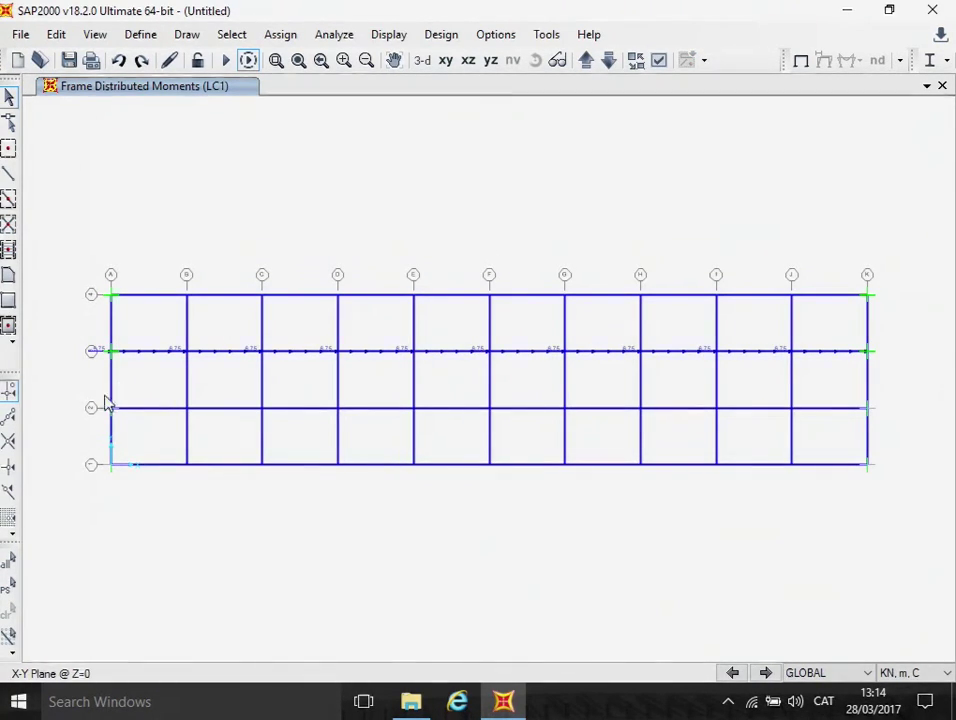
left_click_drag(93, 400, 895, 434)
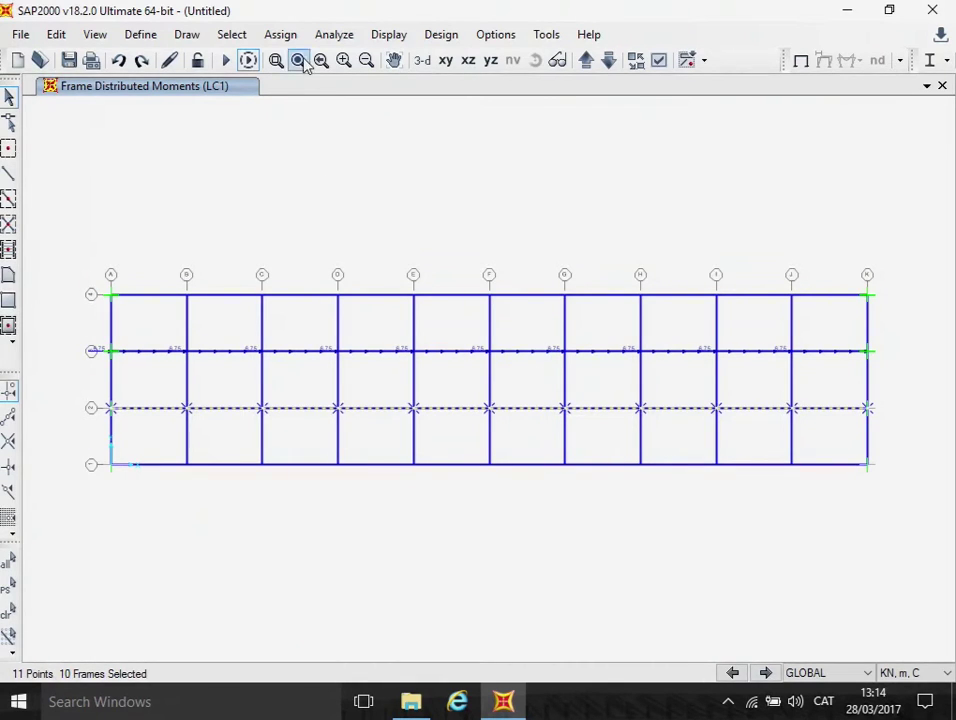
left_click(279, 36)
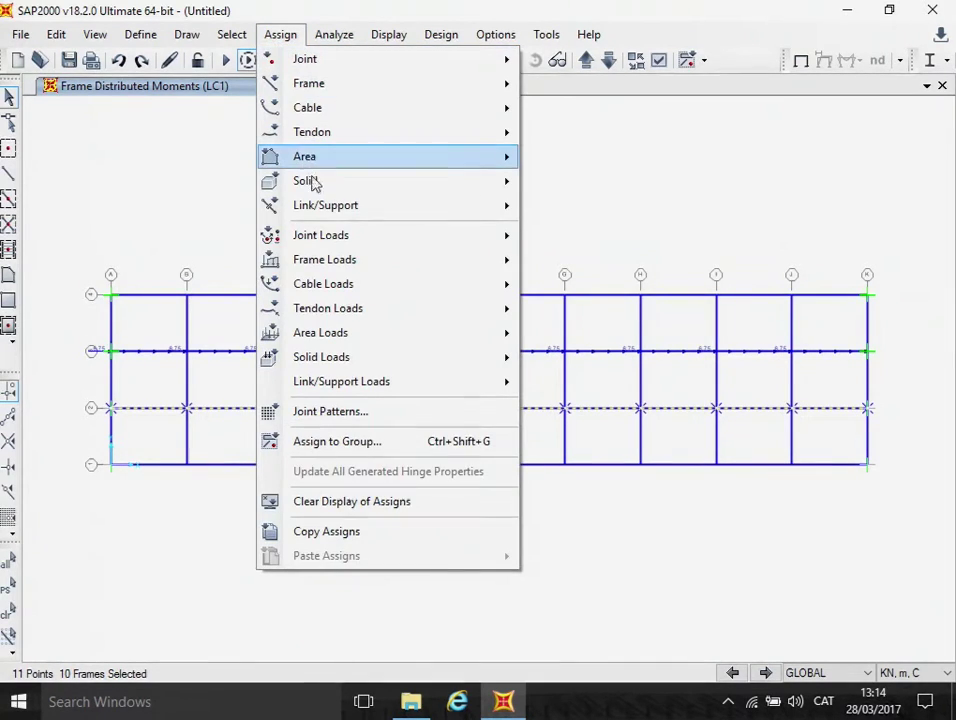
mouse_move(352, 238)
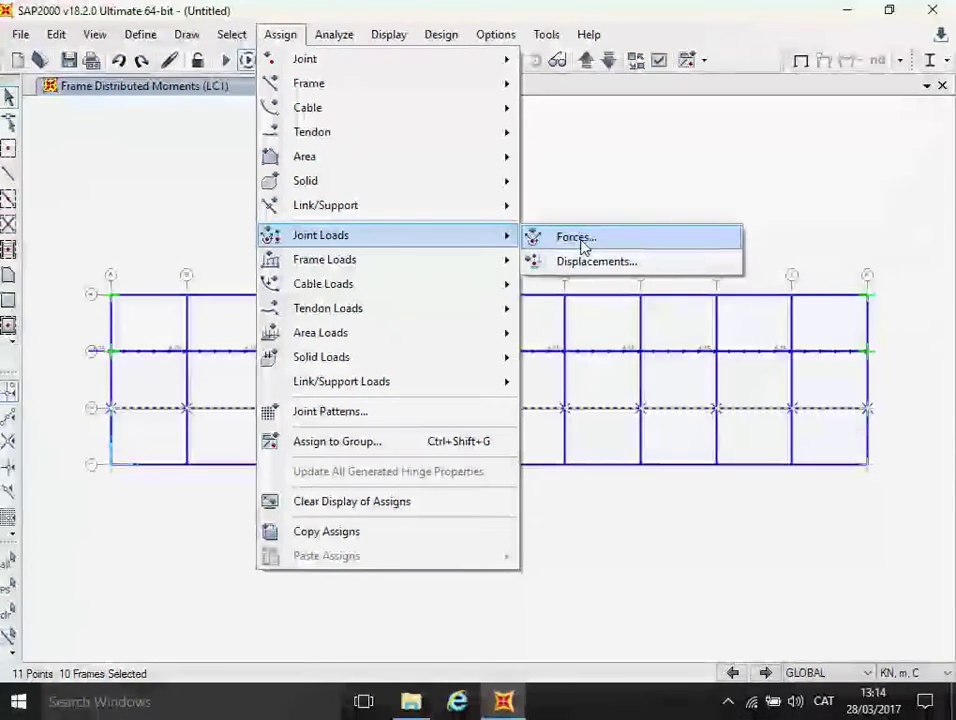
mouse_move(493, 276)
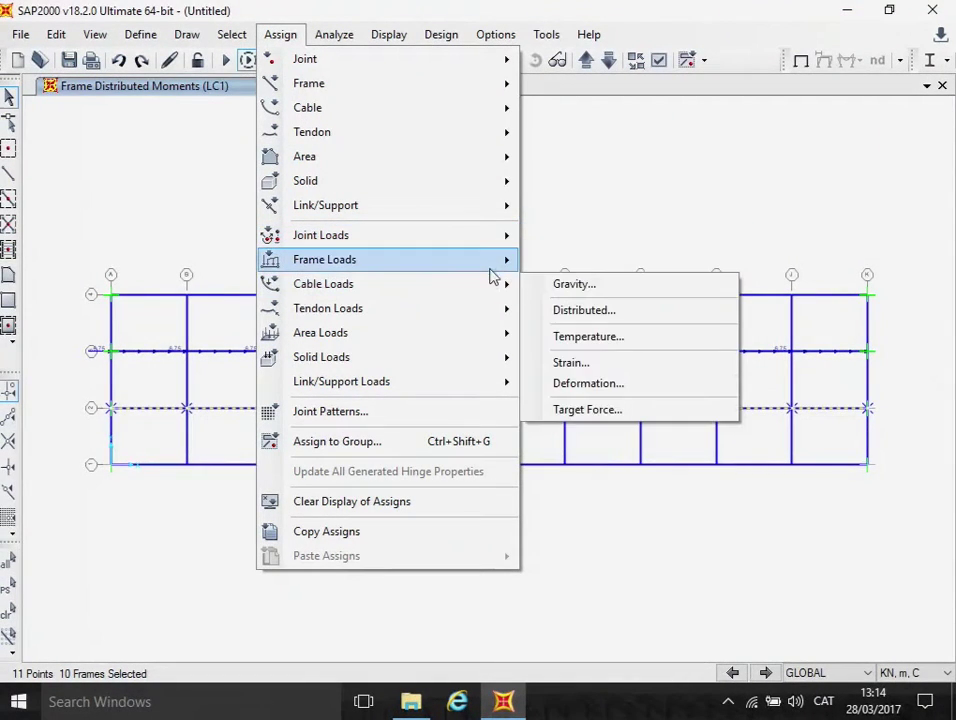
left_click(575, 320)
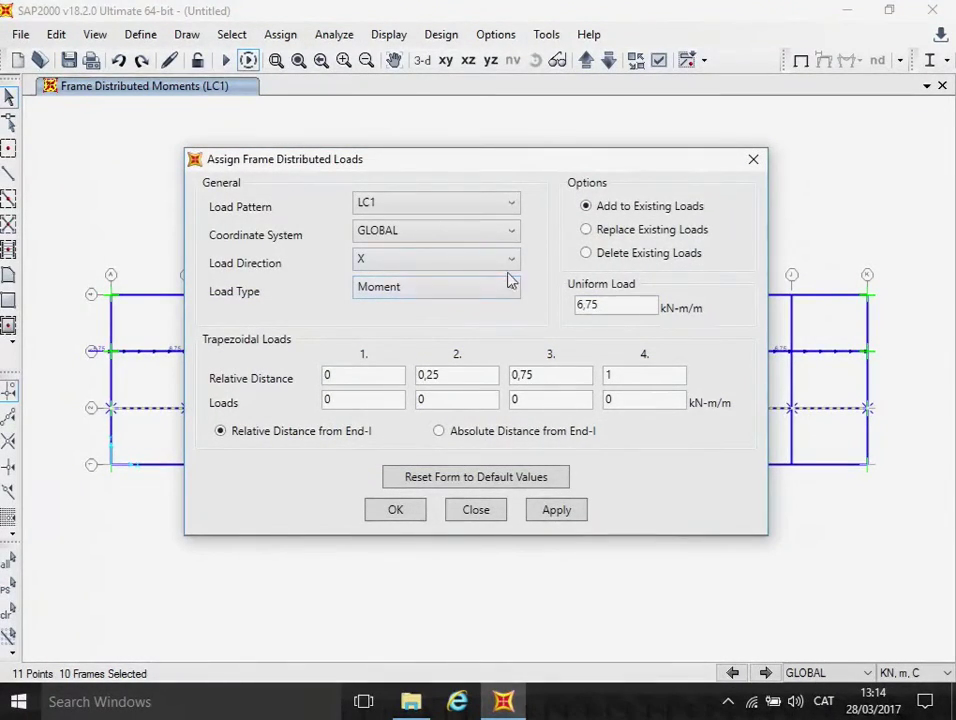
left_click(510, 262)
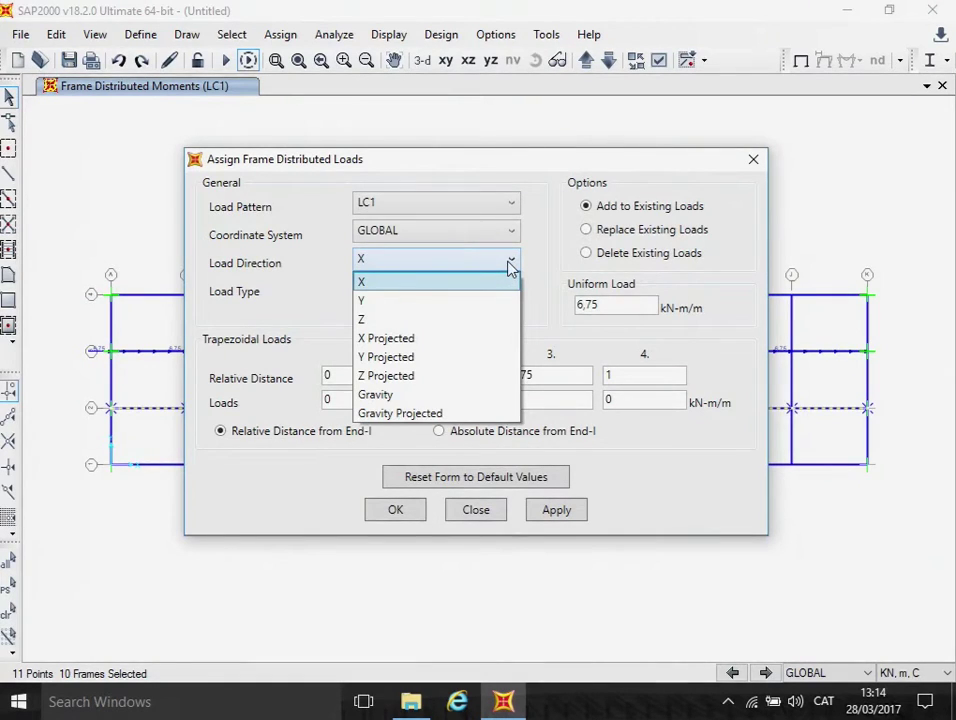
left_click(452, 395)
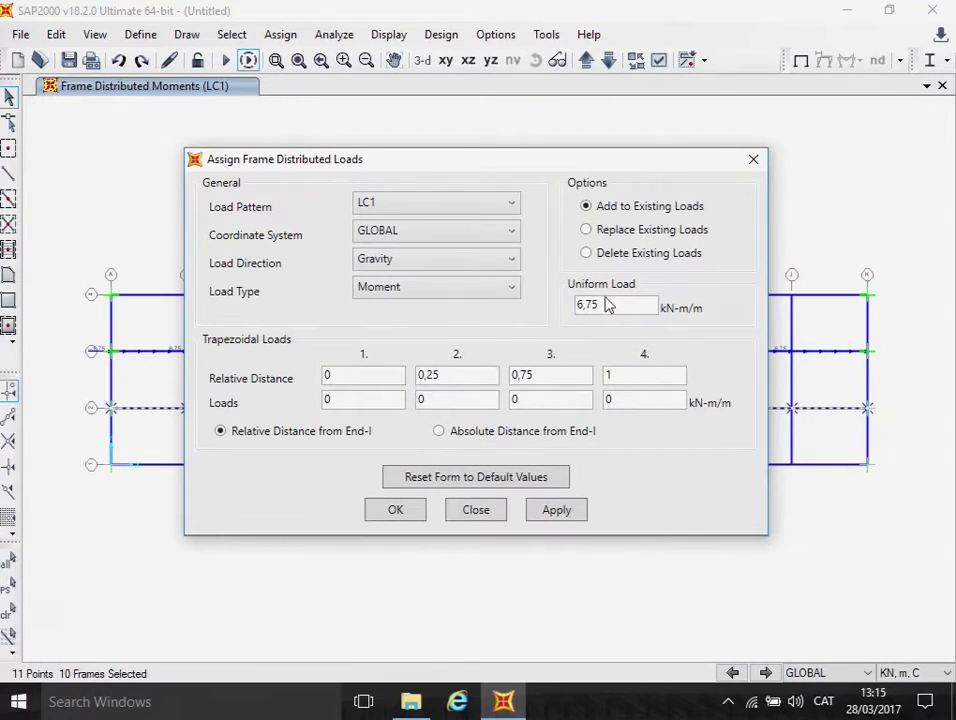
key("BackSpace")
key("BackSpace")
key("BackSpace")
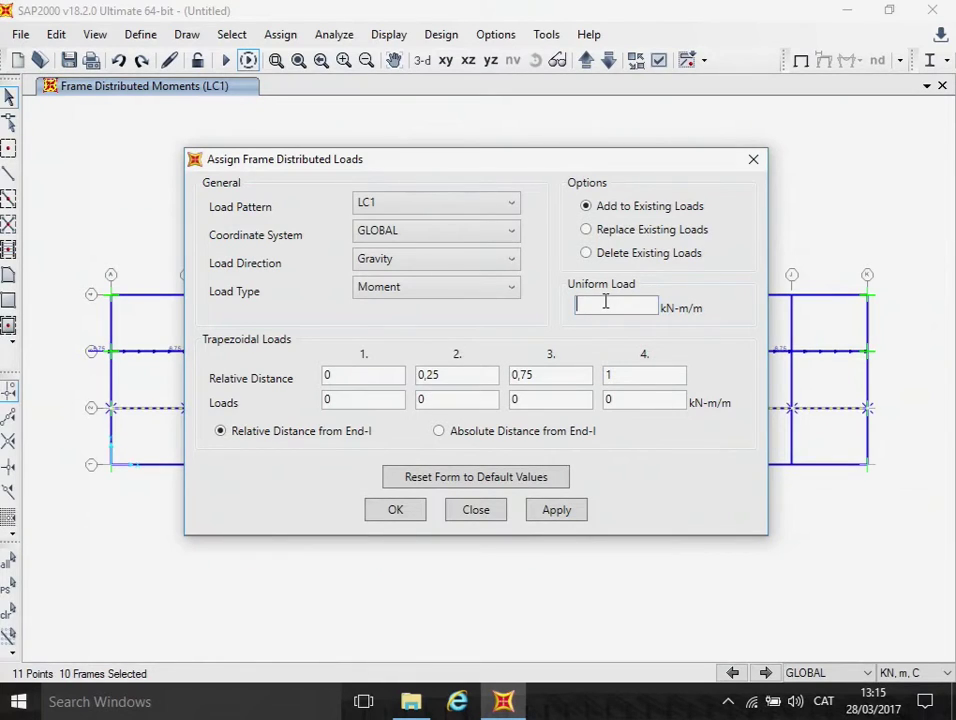
type("13,5")
left_click(512, 290)
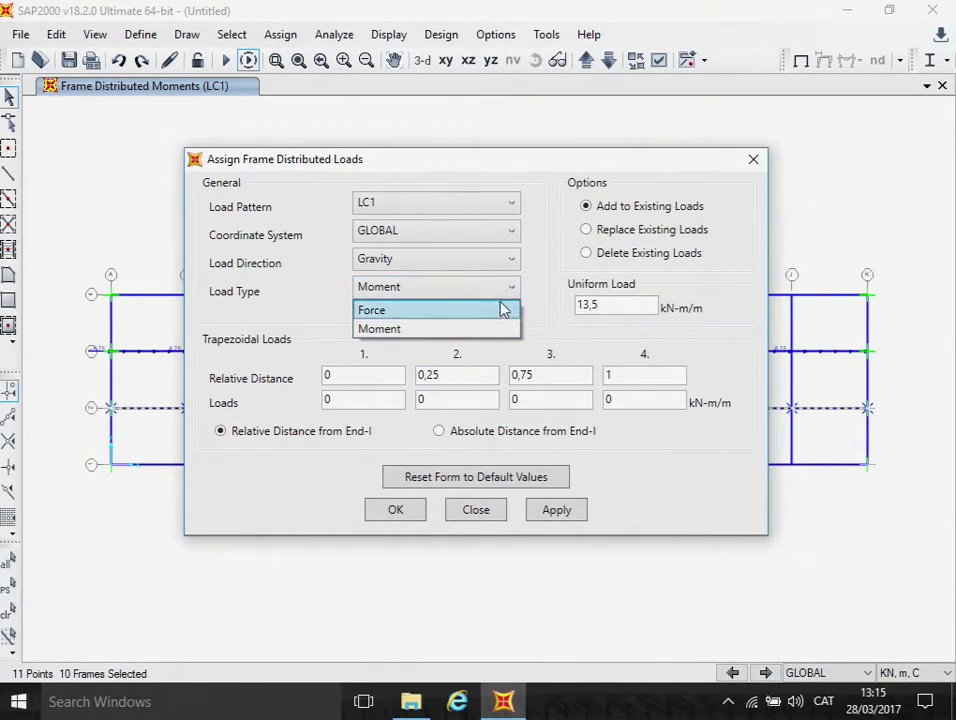
left_click(504, 308)
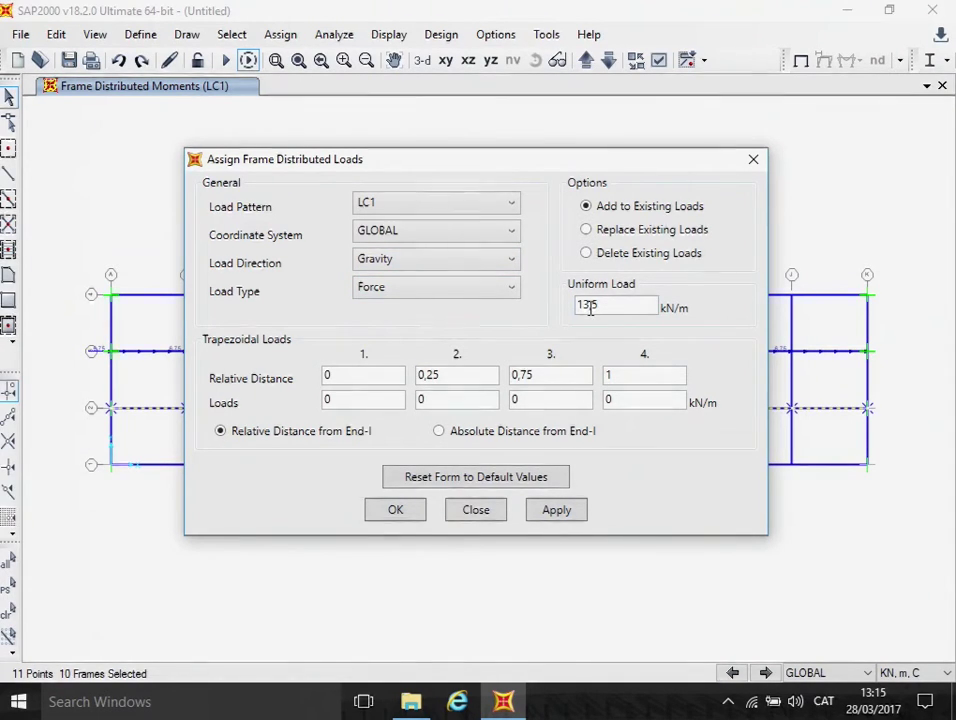
left_click(426, 401)
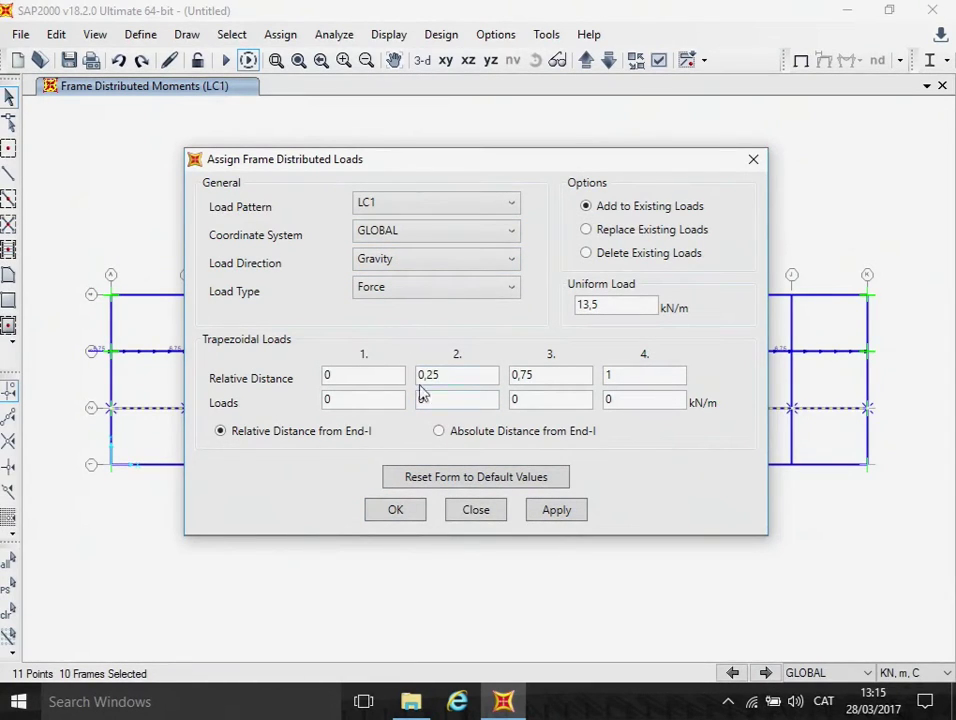
left_click(408, 512)
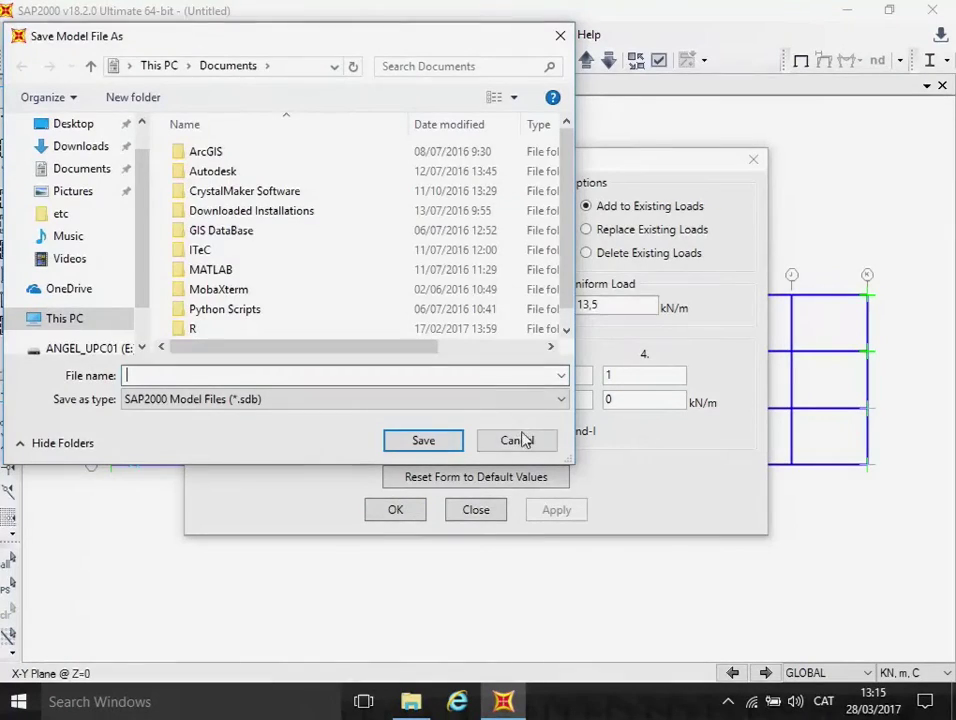
left_click(518, 441)
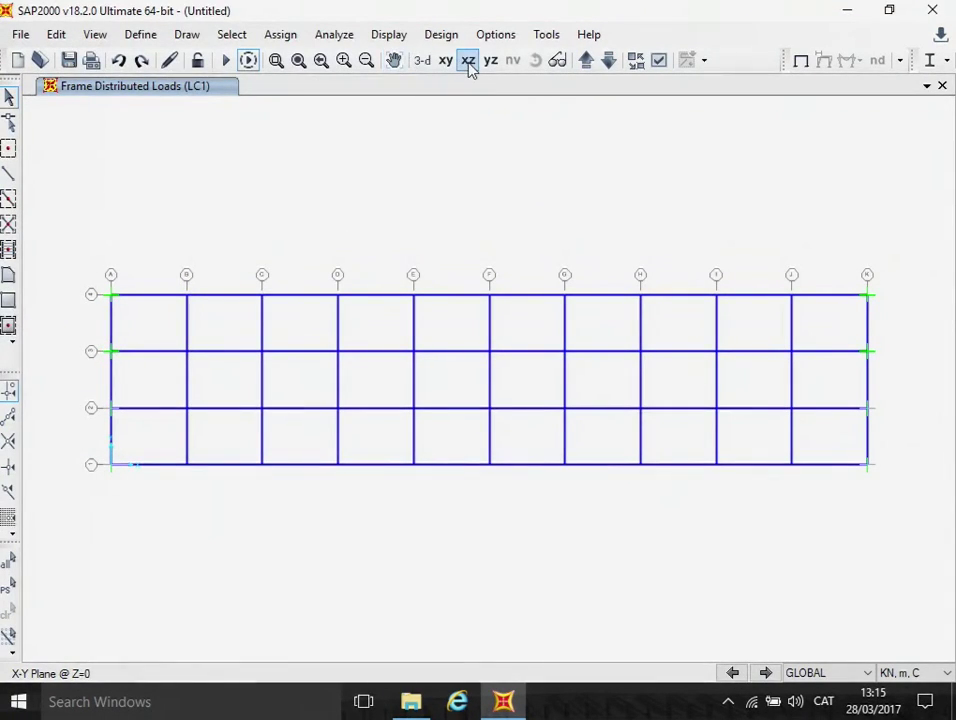
Add a uniform distributed moment of -6,75 kN-m/m in the global X direction under LC1 to the ten gridline 2 frames
left_click(423, 62)
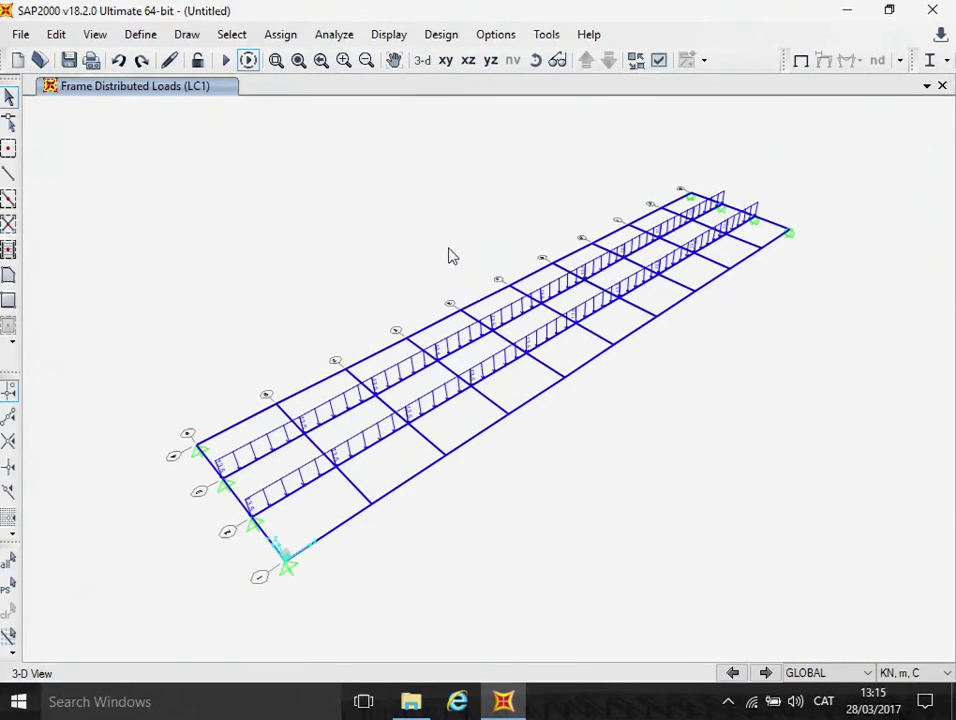
left_click(447, 61)
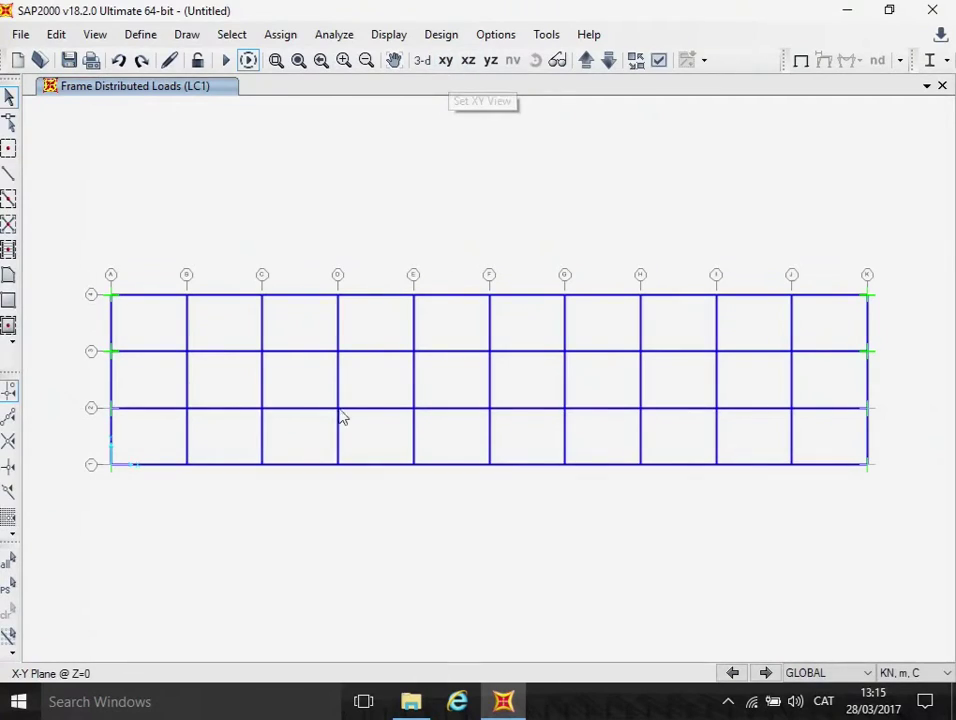
left_click_drag(88, 400, 886, 435)
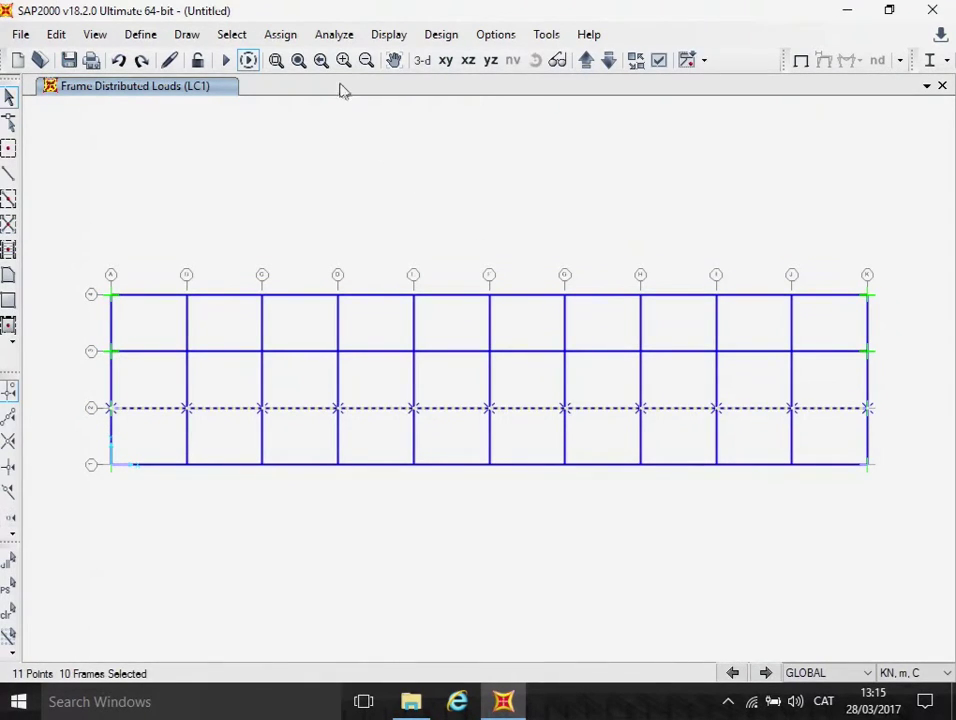
left_click(286, 37)
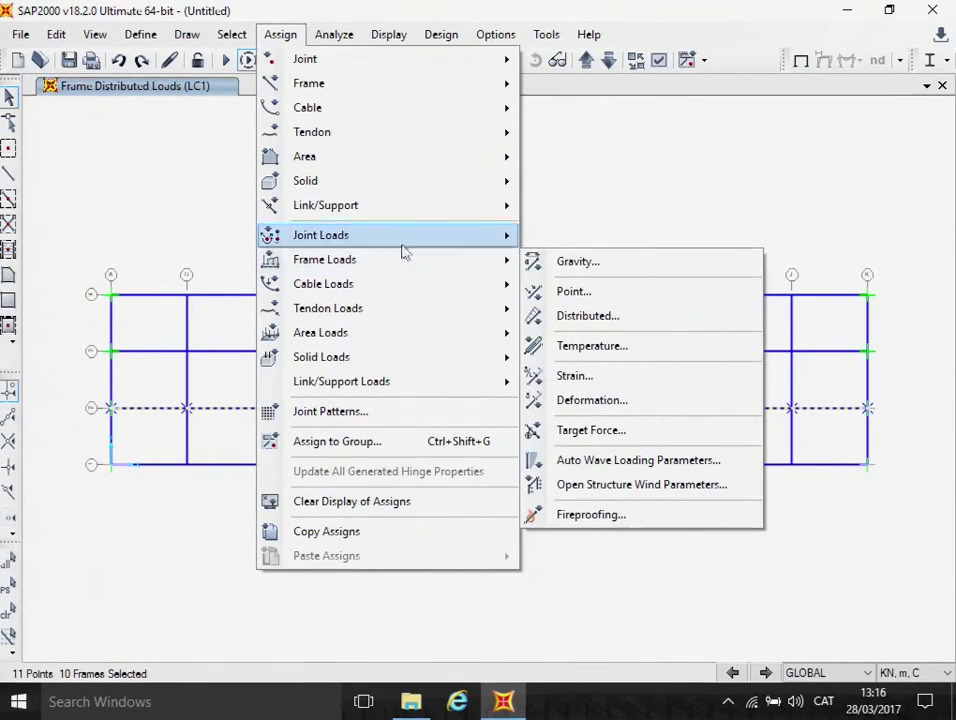
mouse_move(499, 257)
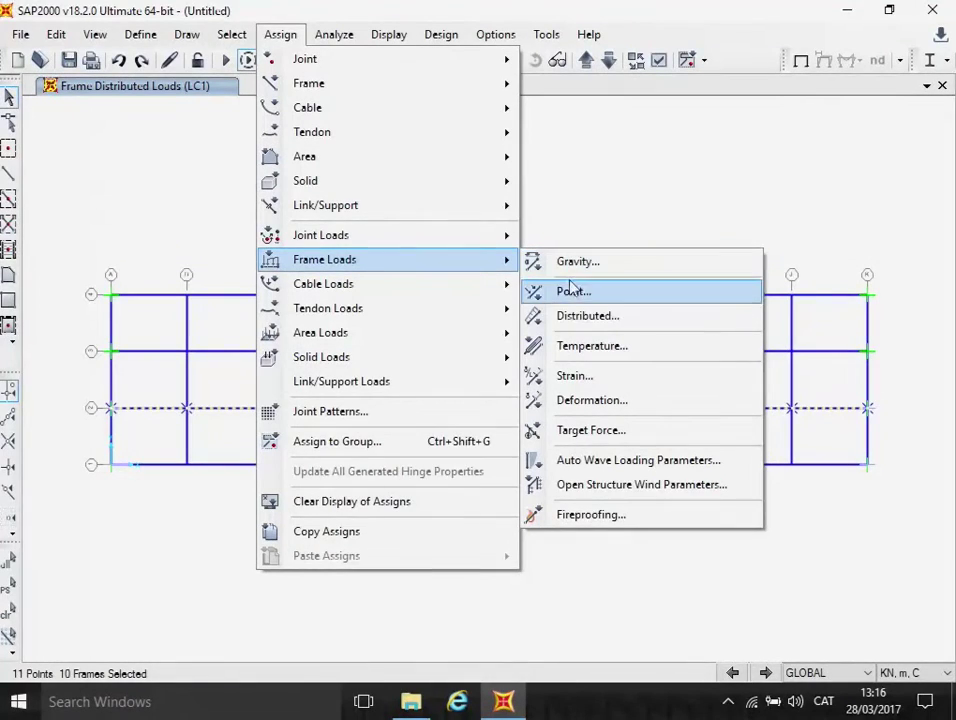
left_click(589, 320)
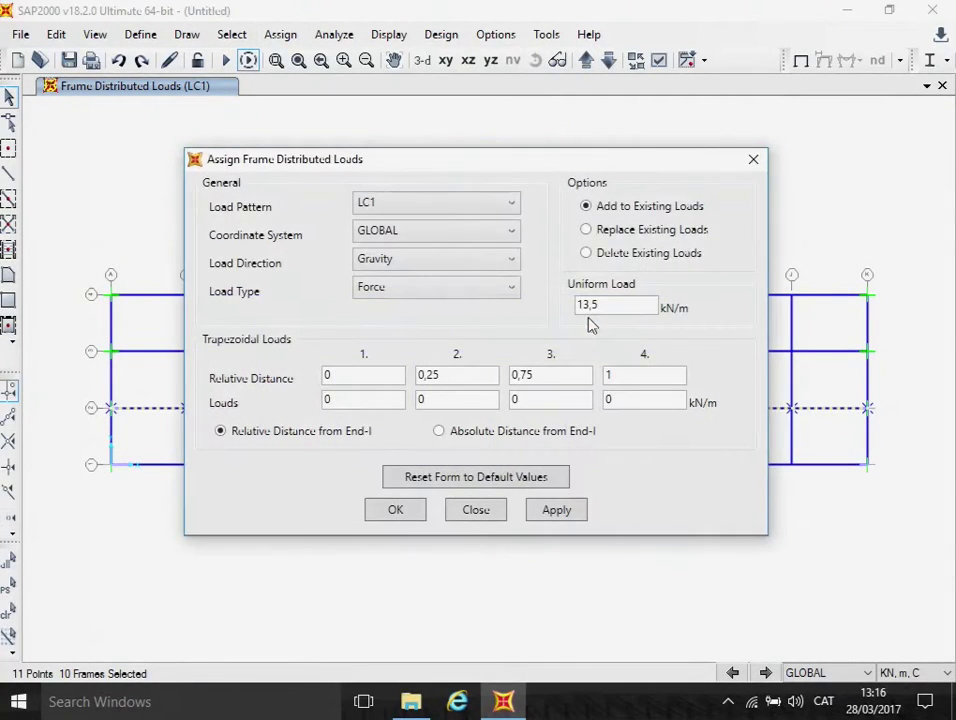
left_click(512, 262)
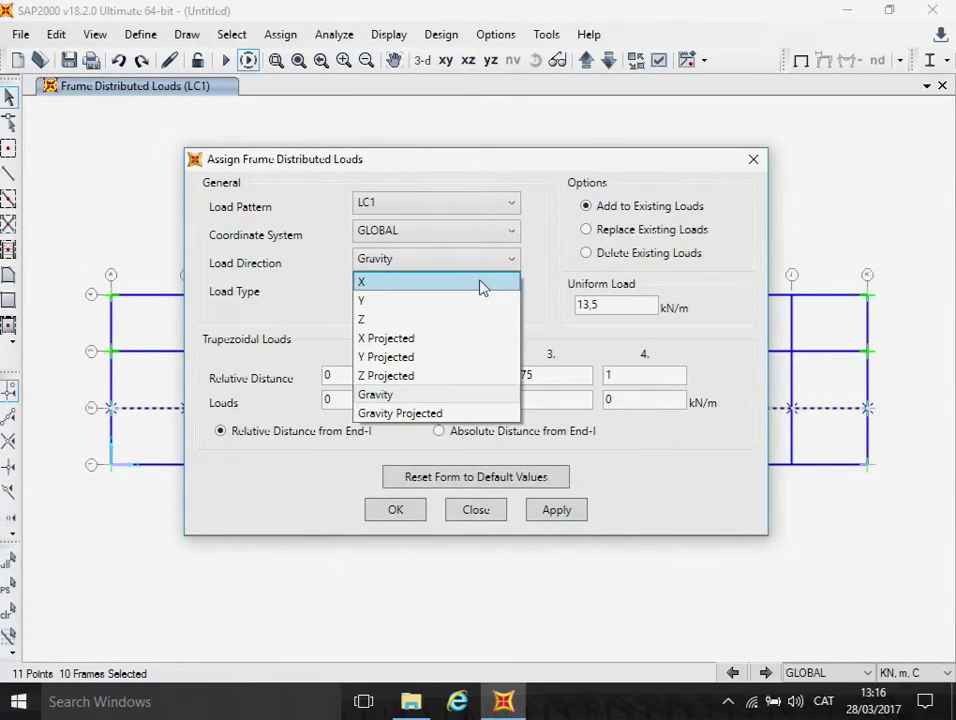
left_click(482, 284)
left_click(512, 291)
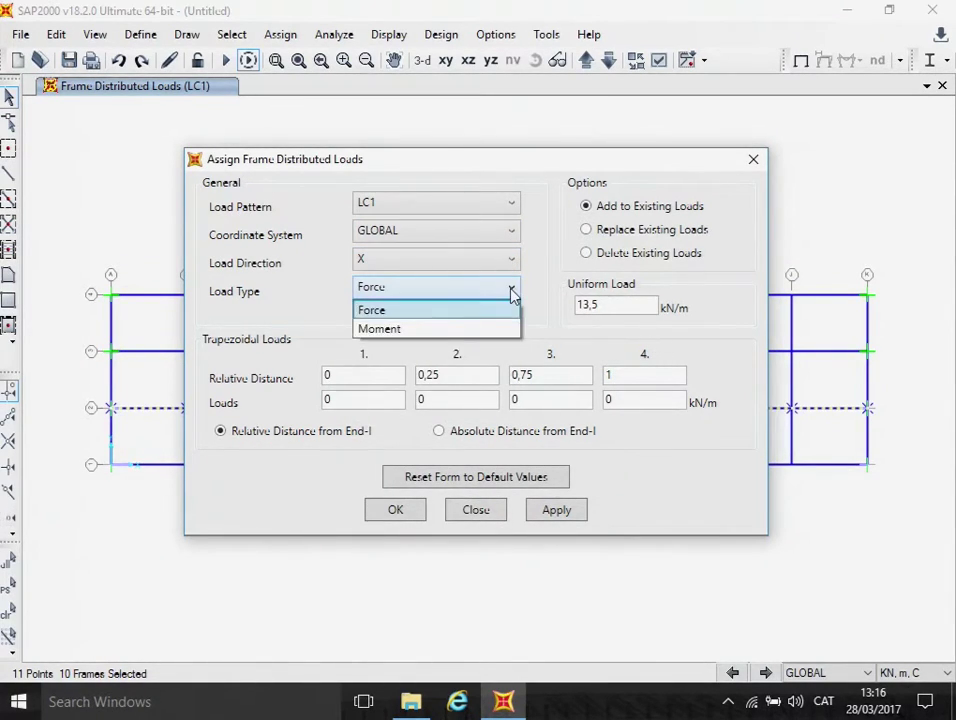
left_click(510, 328)
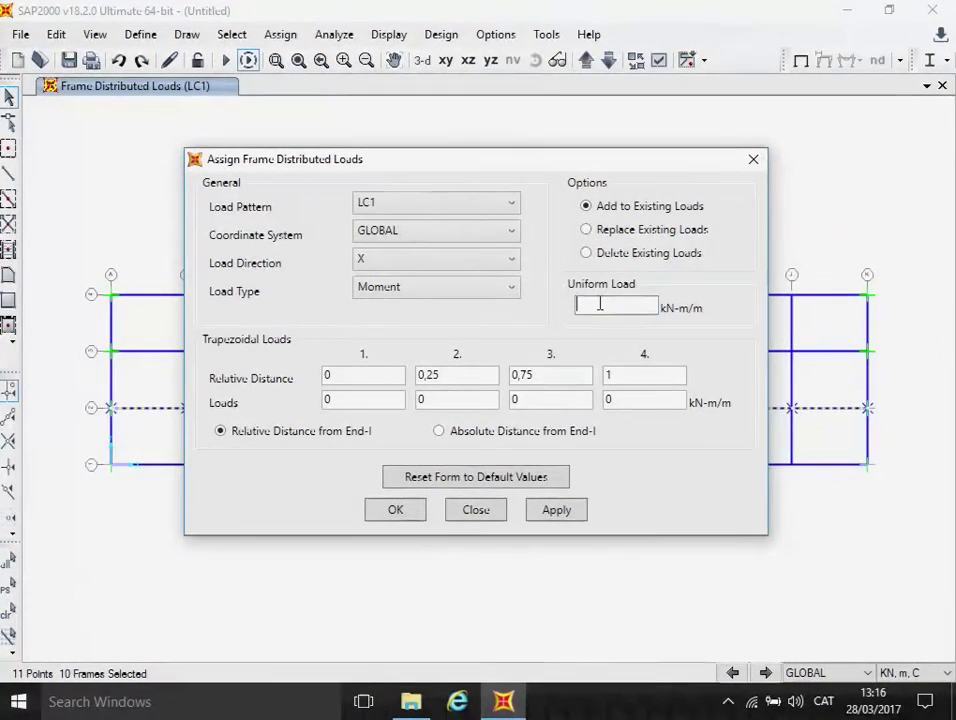
type("-6")
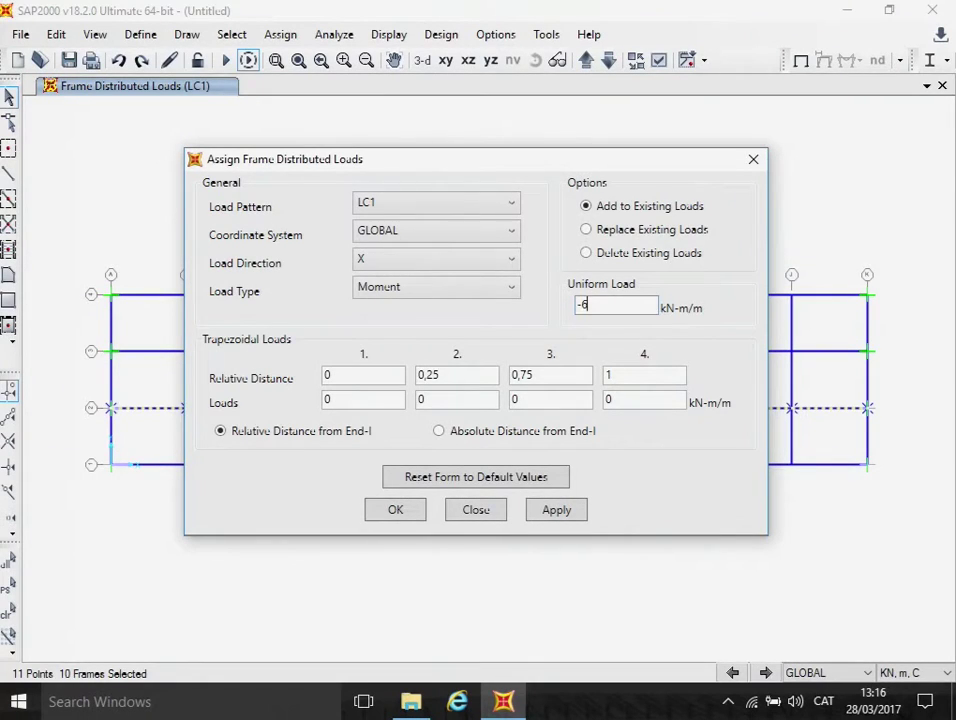
type(",75")
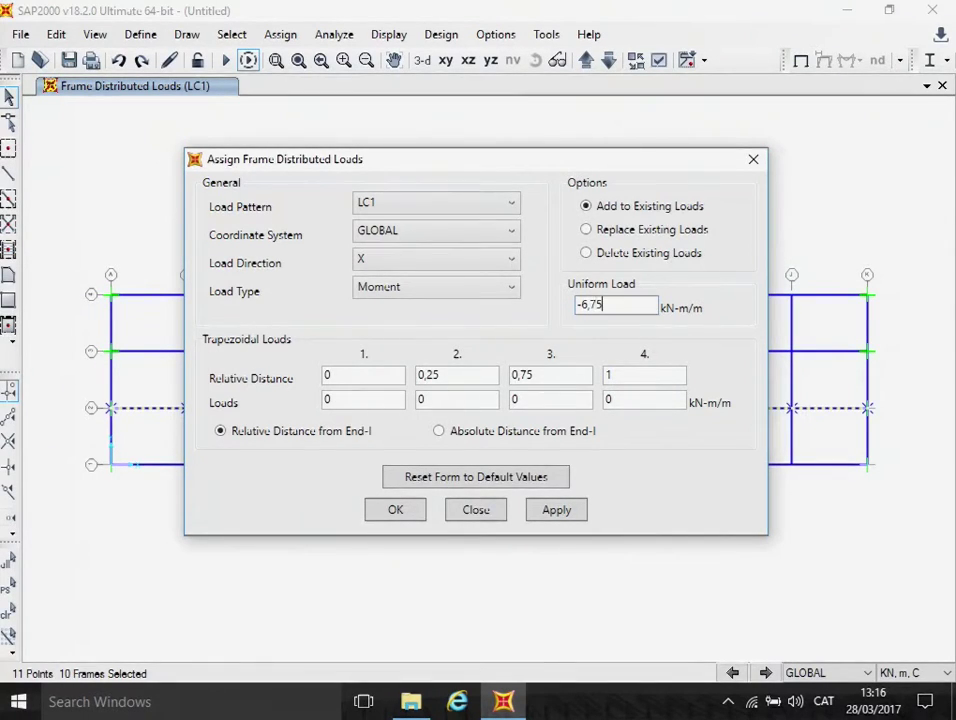
left_click(398, 510)
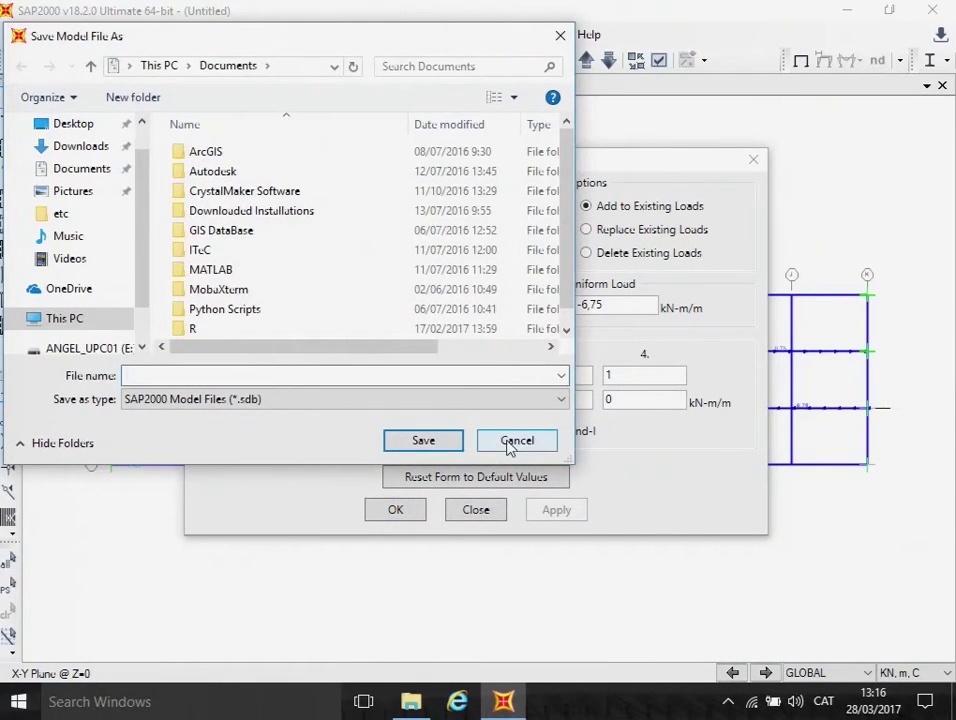
left_click(515, 441)
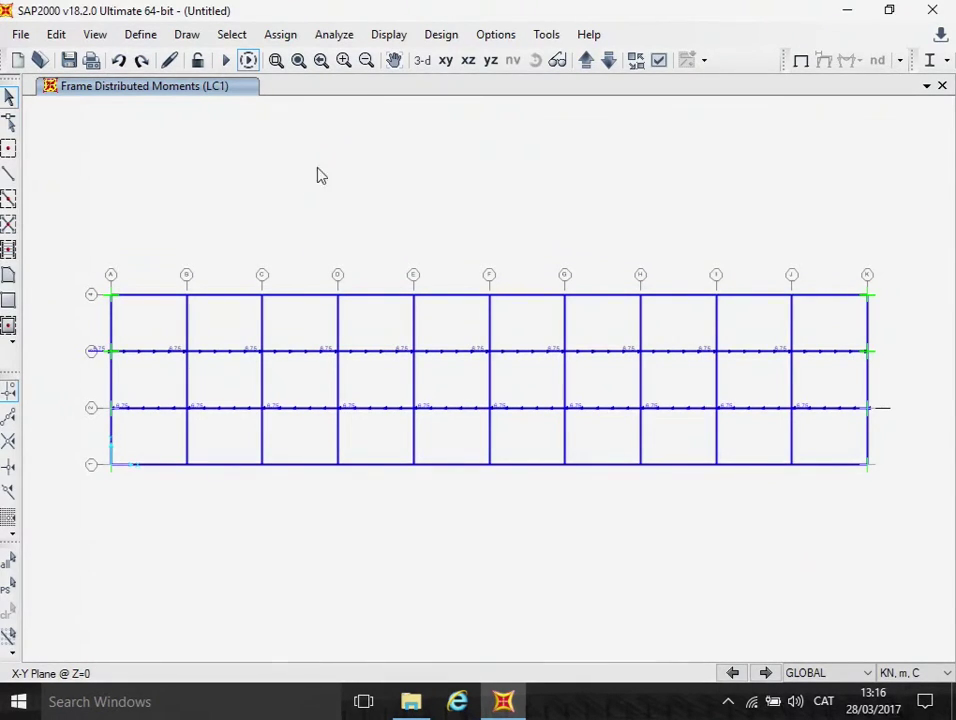
Restore the undeformed shape display and select only the joint where gridlines F and 2 cross
left_click(388, 35)
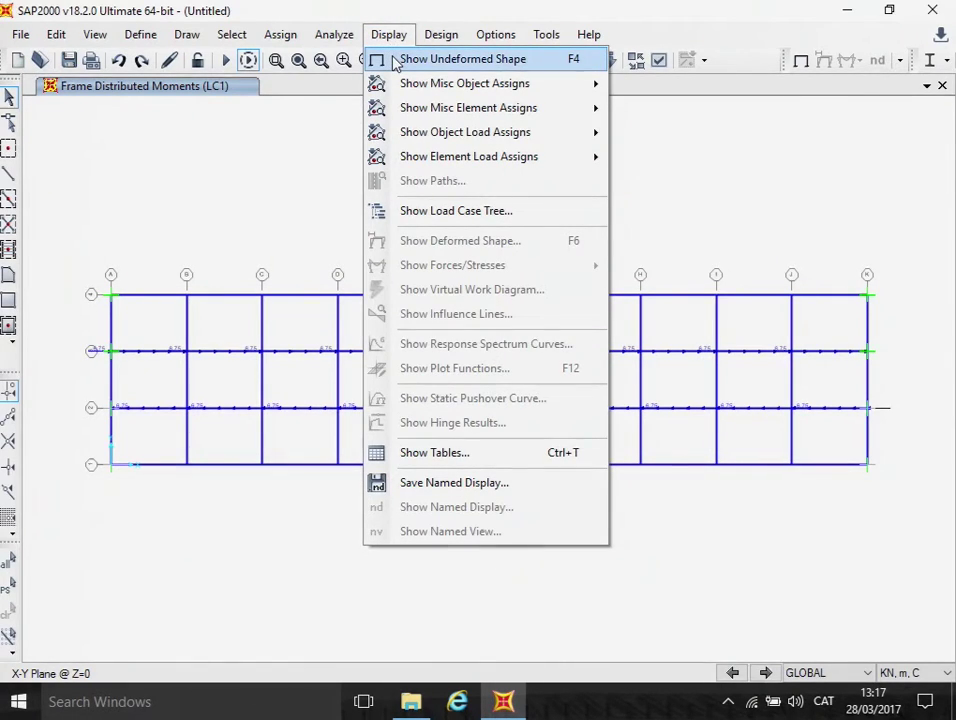
left_click(395, 60)
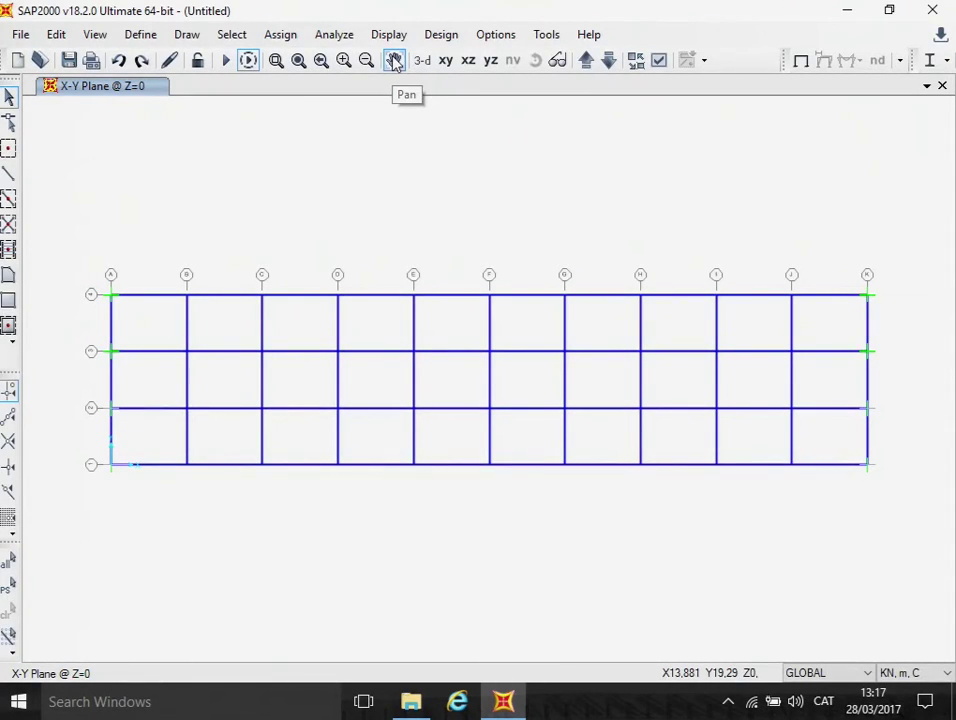
left_click(488, 424)
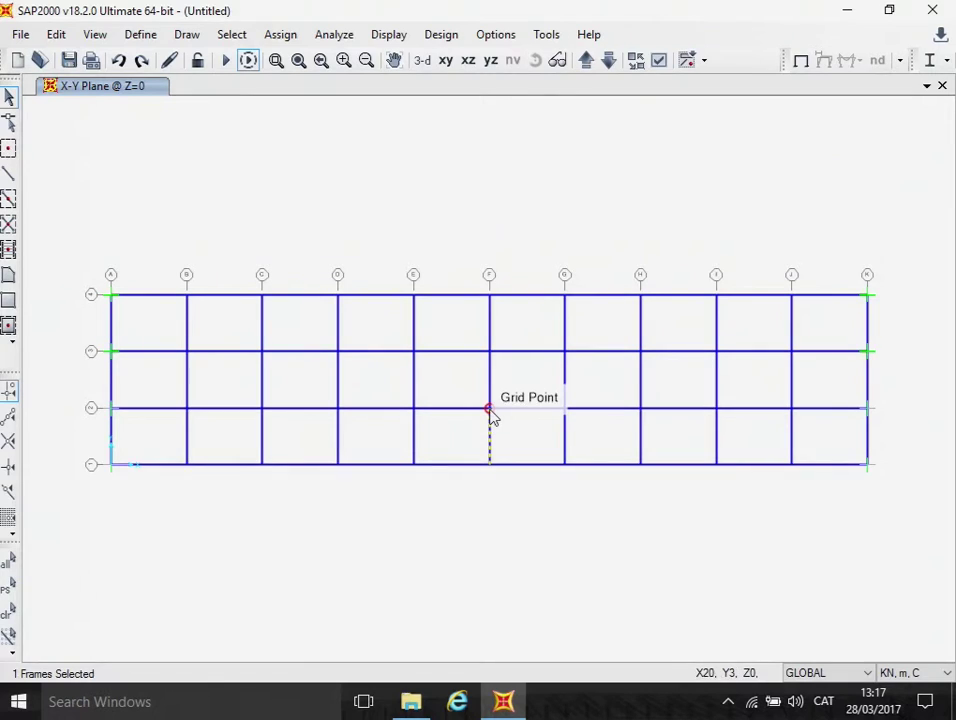
left_click(489, 408)
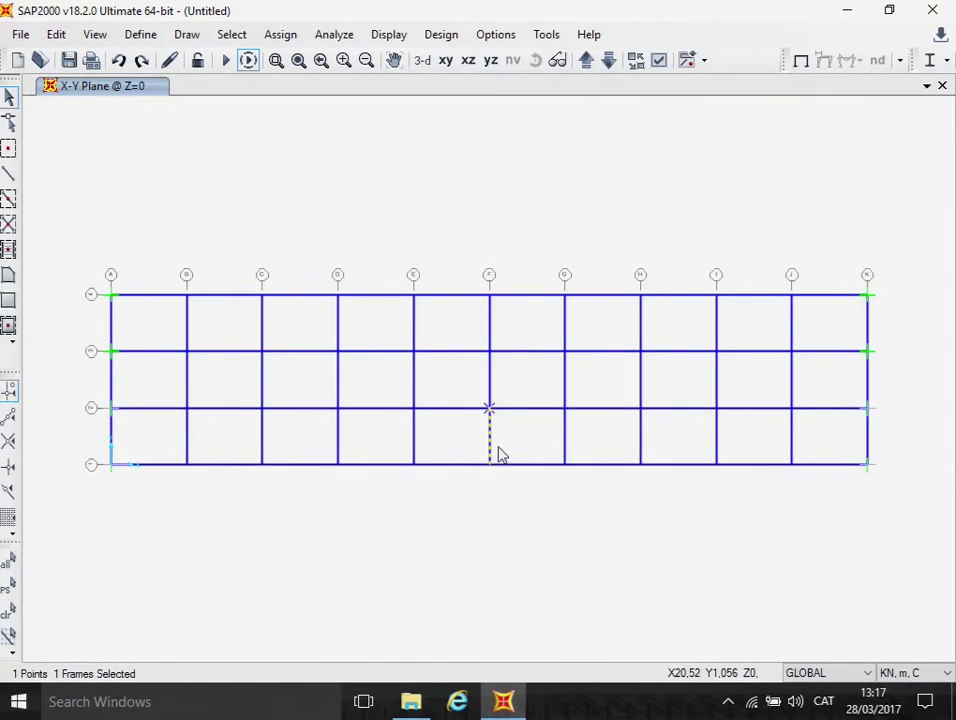
left_click(490, 440)
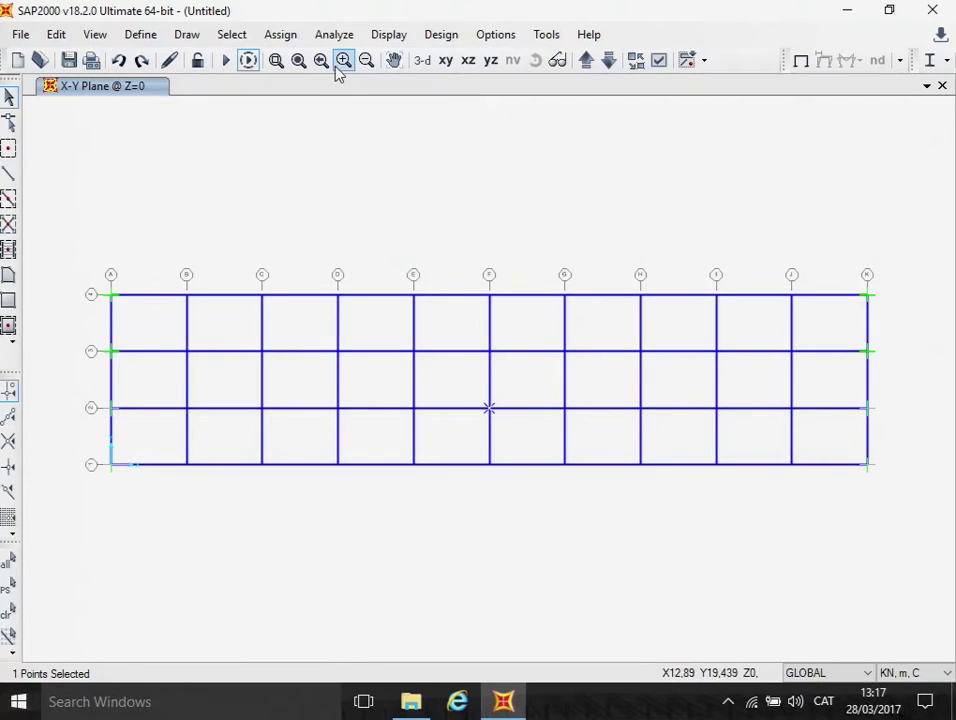
In a joint force assignment for load pattern LC2, enter a Global X force of -77,8 kN and a moment about Global X of 66,7 kN-m
left_click(278, 40)
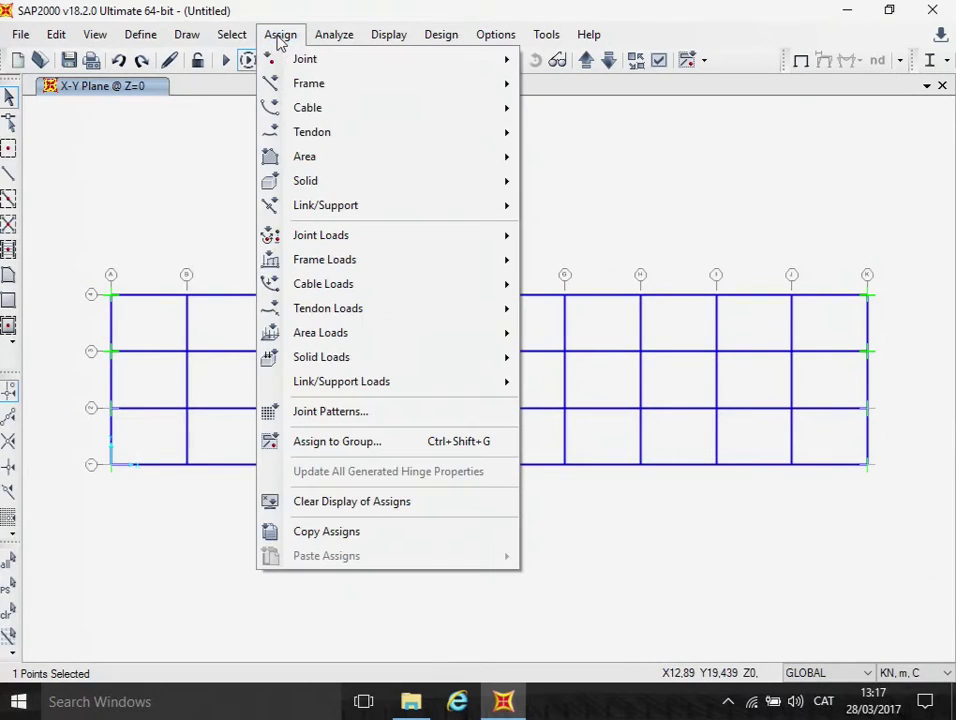
mouse_move(316, 237)
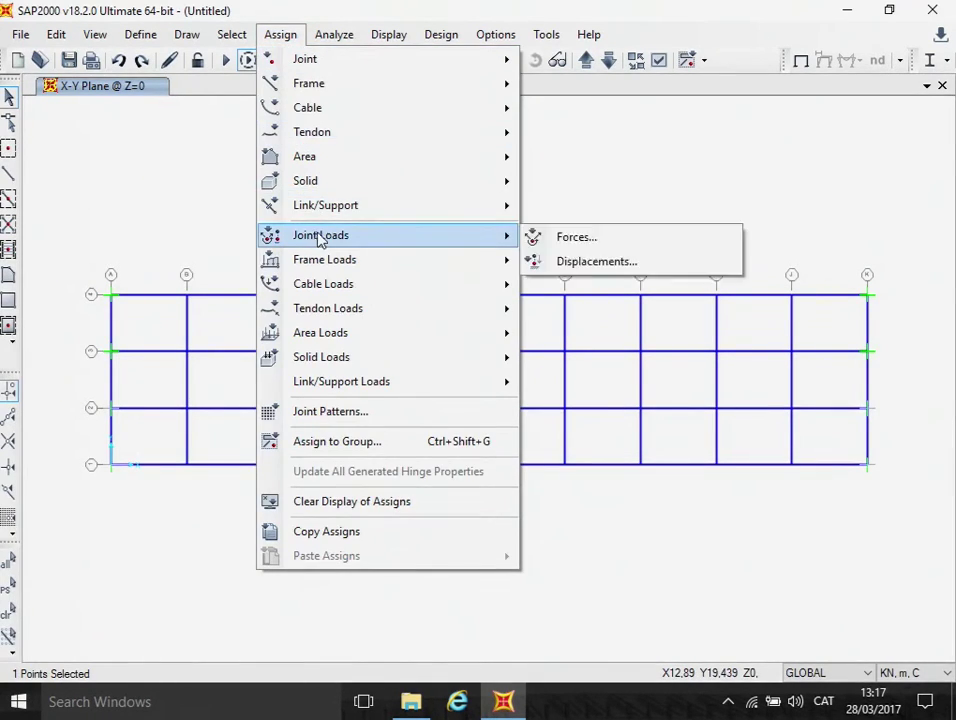
left_click(598, 246)
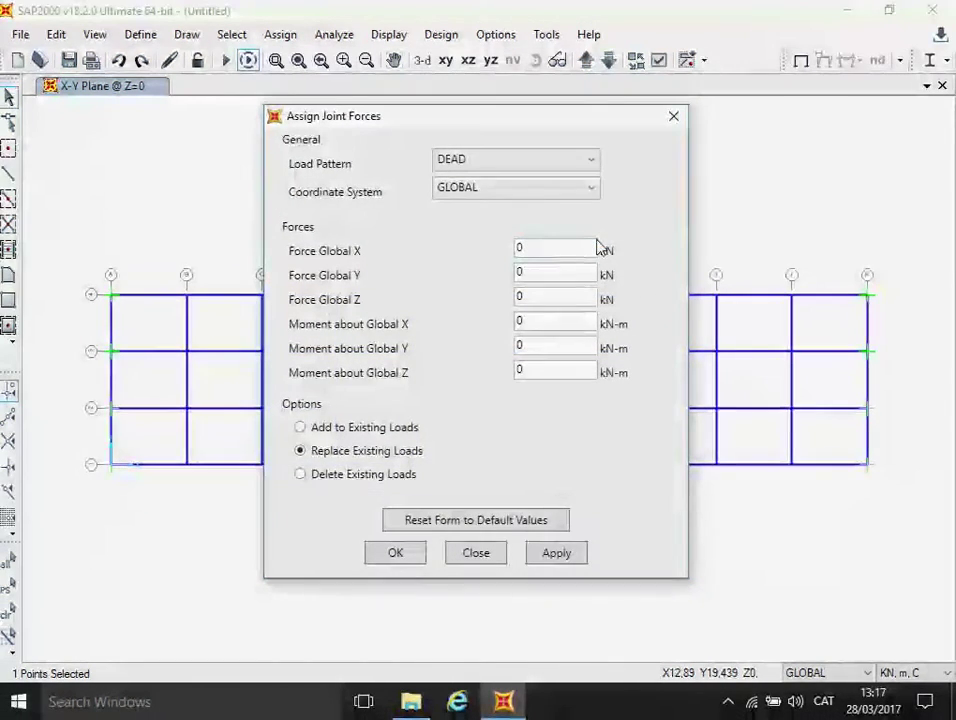
left_click(591, 161)
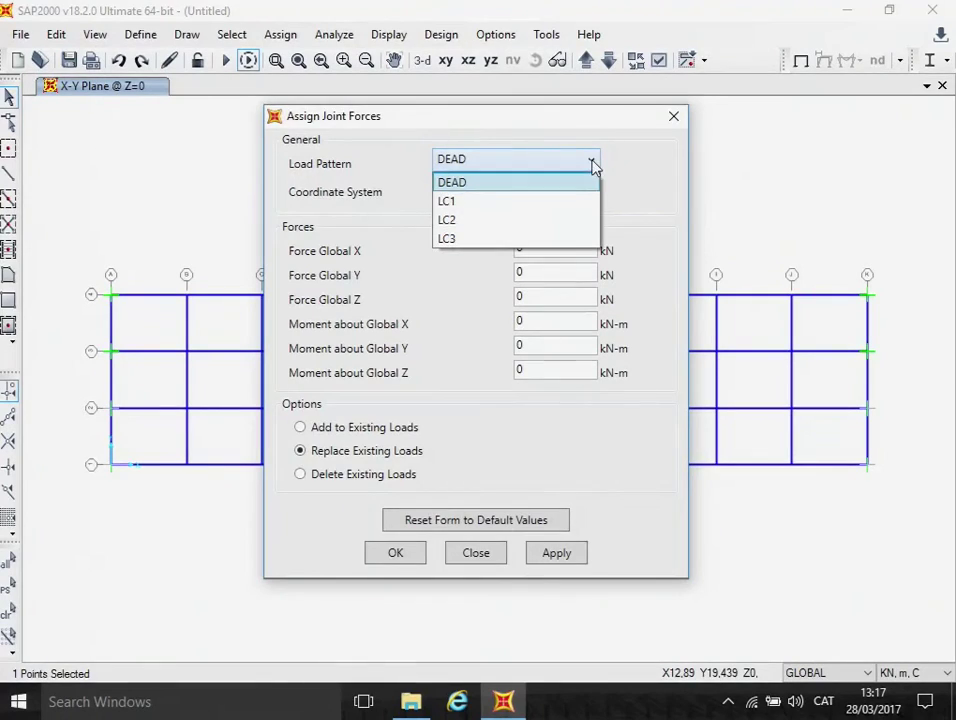
left_click(508, 219)
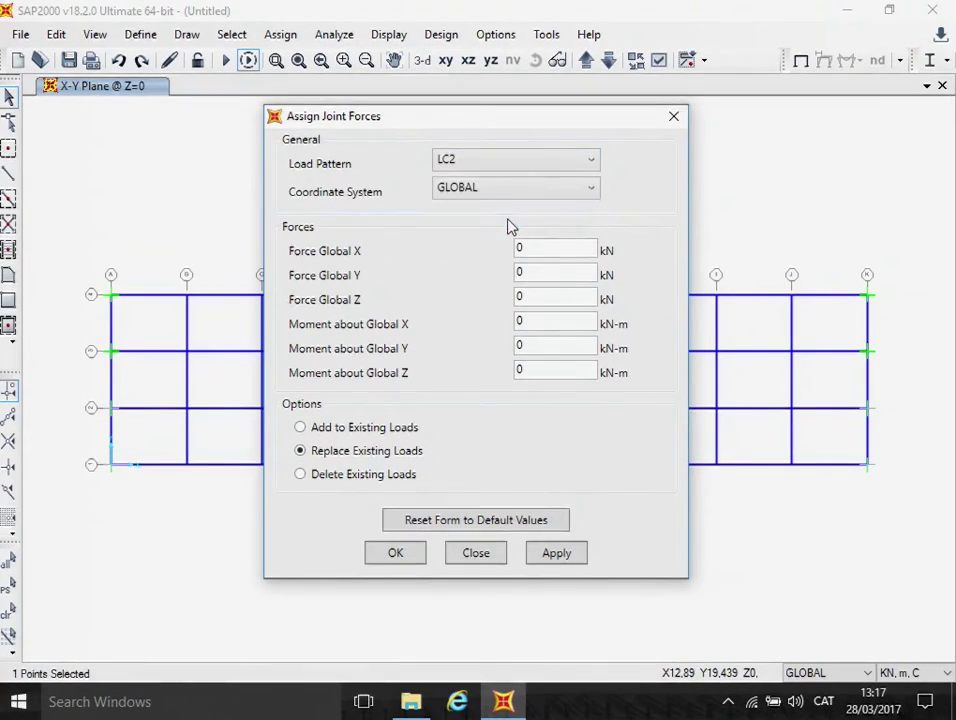
left_click(527, 247)
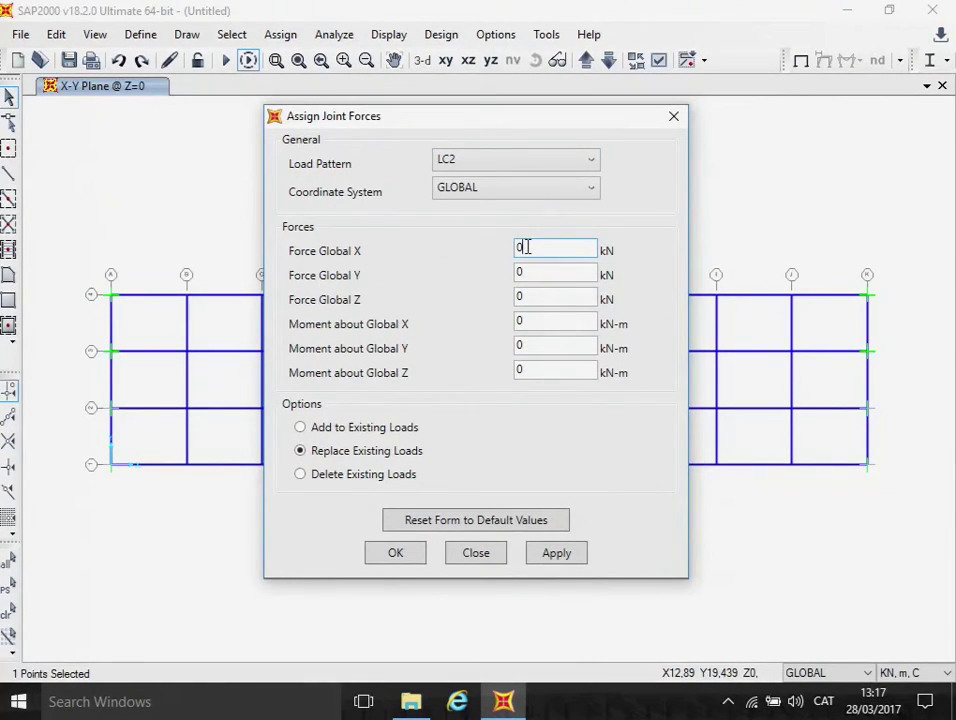
key("BackSpace")
type("-77,8")
left_click(522, 321)
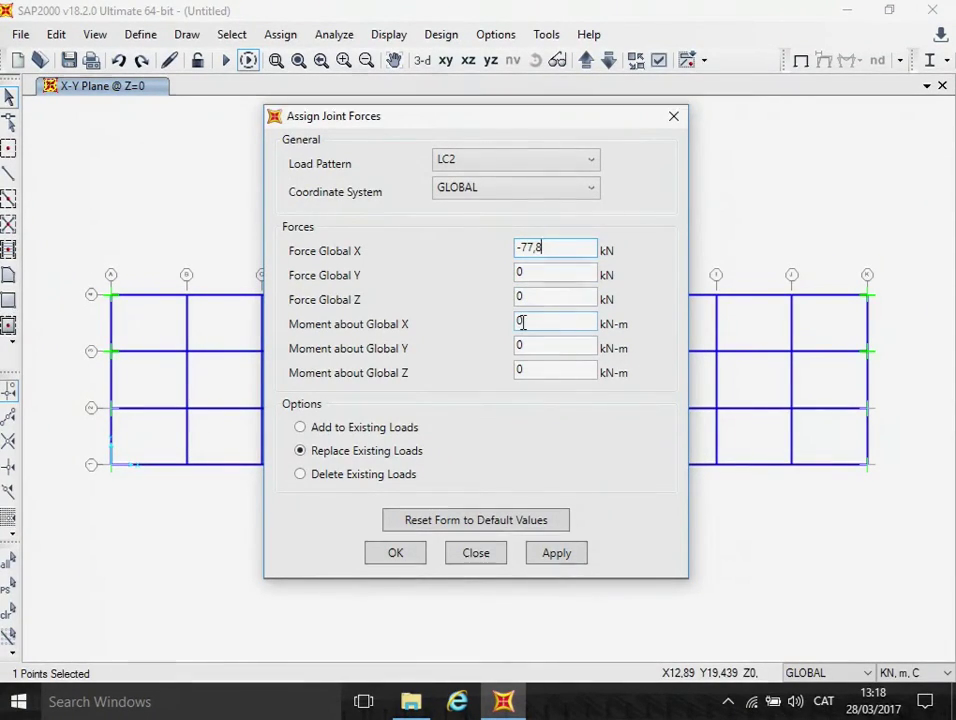
key("BackSpace")
type("66,7")
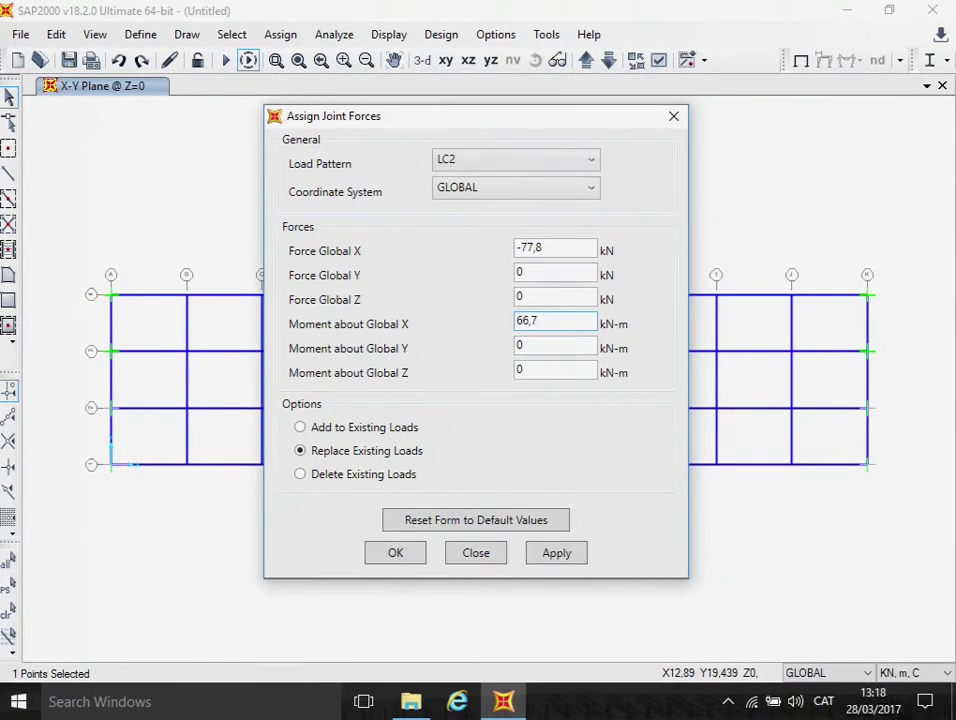
Set the Global Z force to -77,8 kN and the Global X force to 0, and assign the joint loads without saving the model
double_click(522, 298)
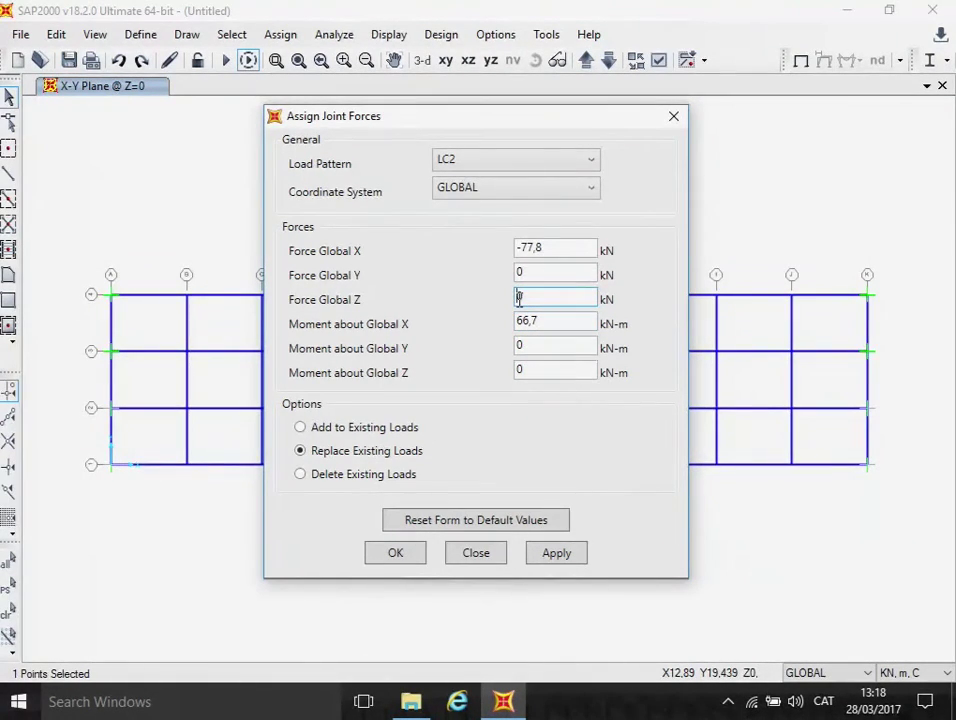
type("-77,8")
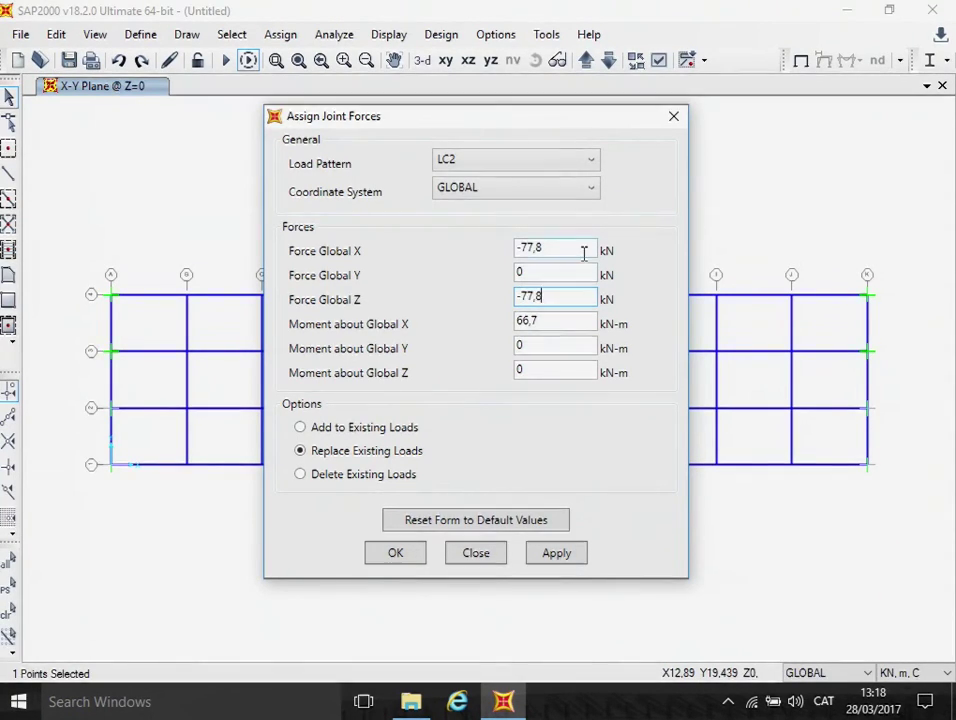
left_click(550, 251)
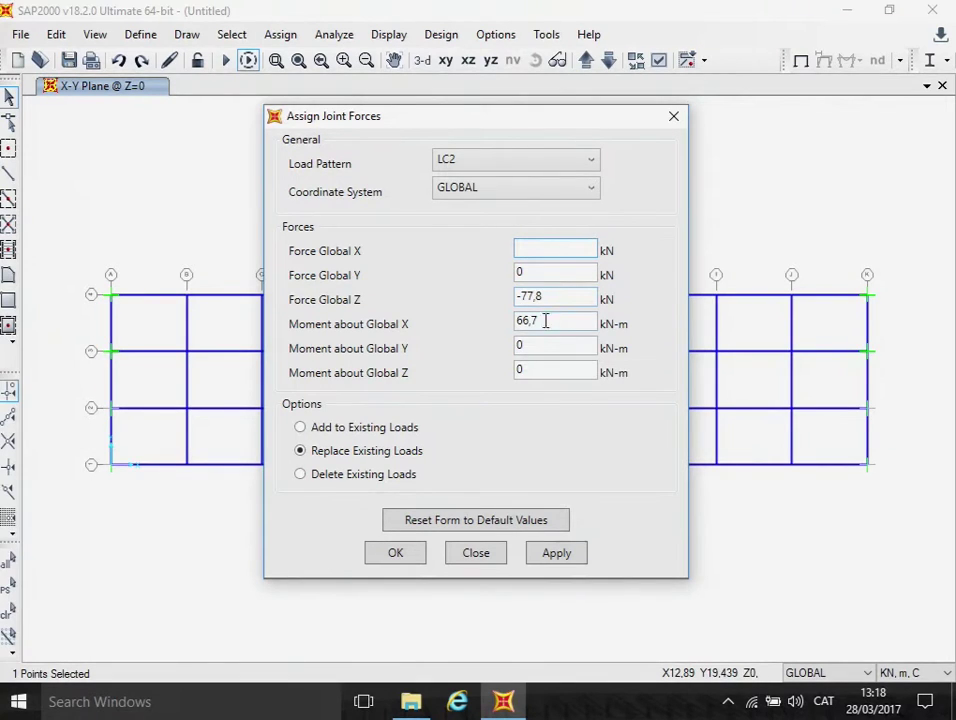
left_click(397, 555)
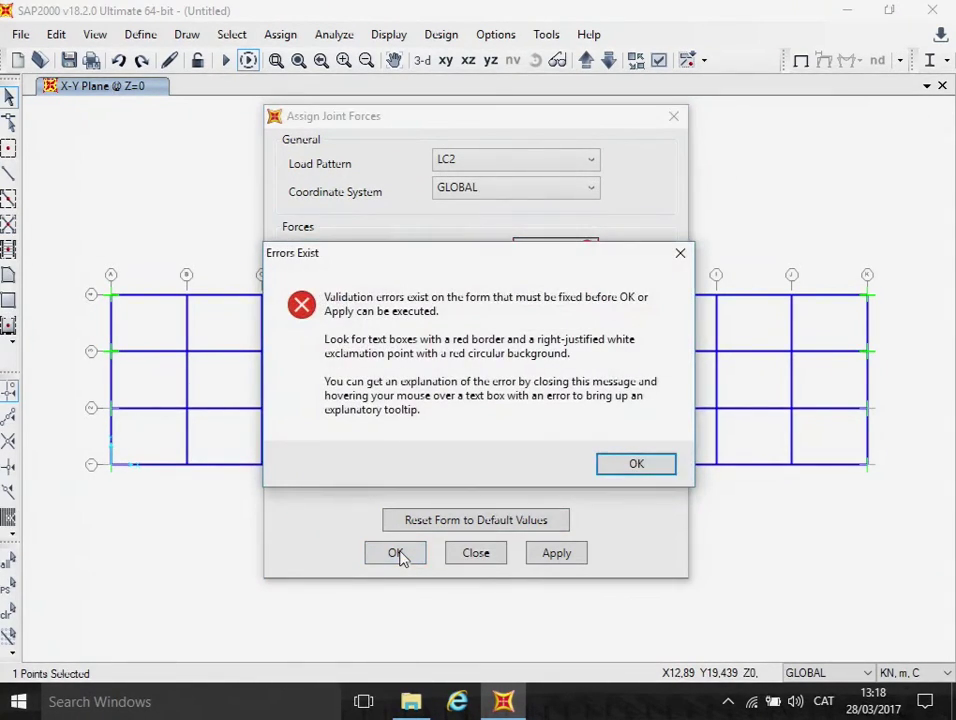
left_click(643, 472)
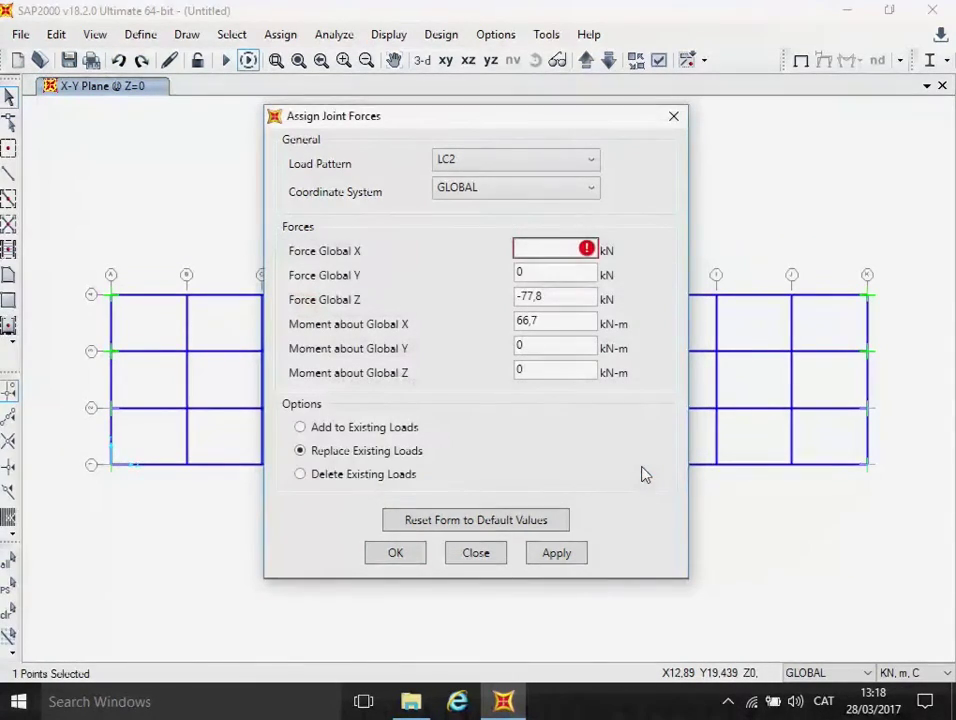
left_click(561, 250)
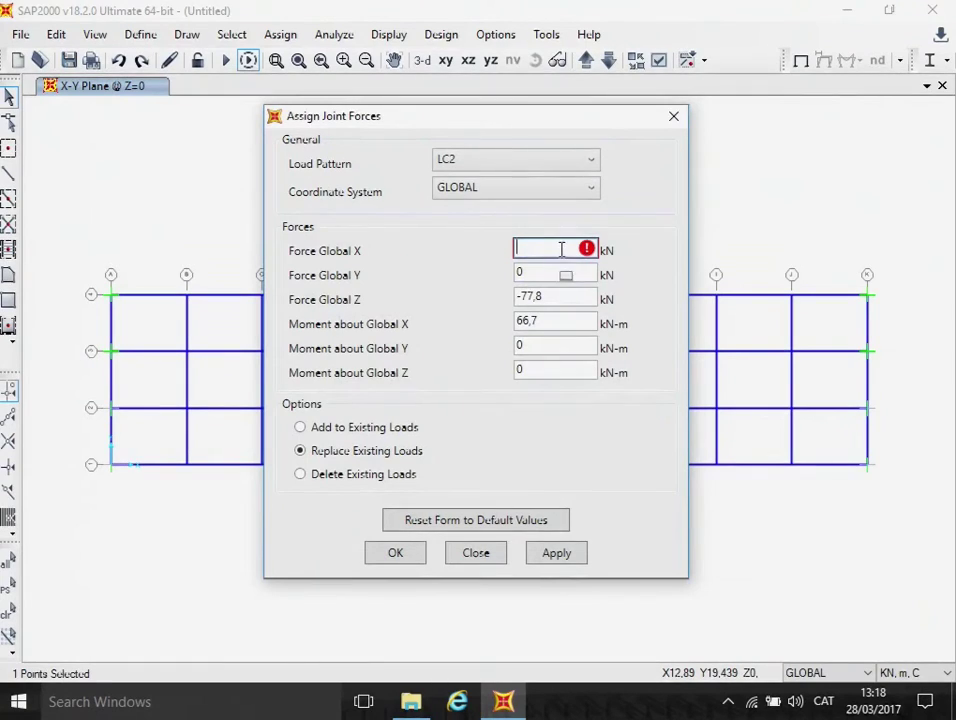
type("0")
left_click(401, 557)
key("ctrl+s")
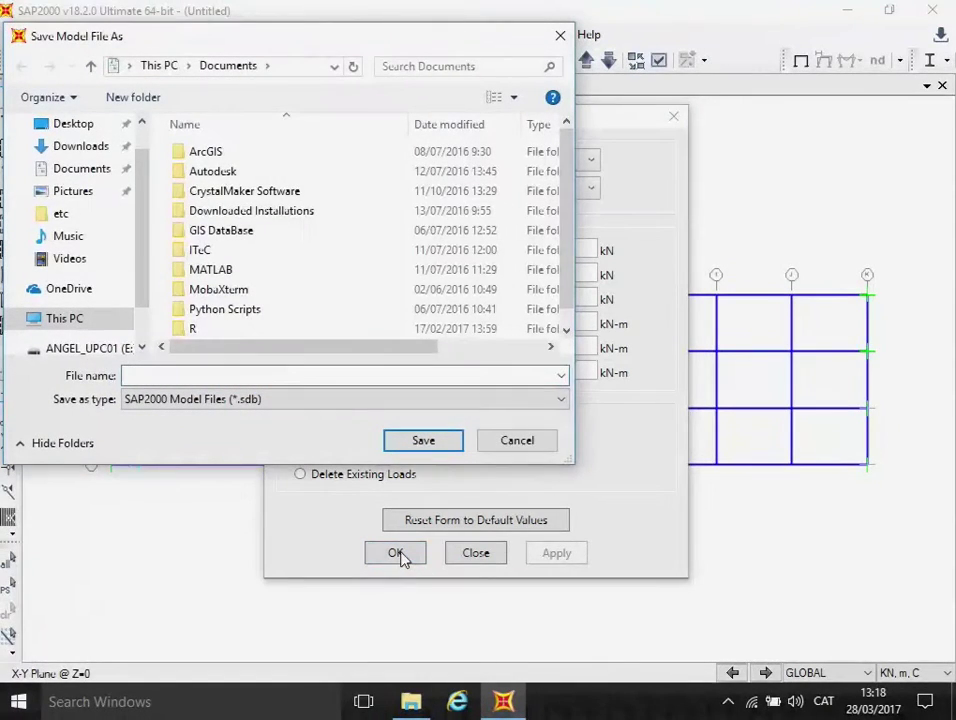
left_click(501, 440)
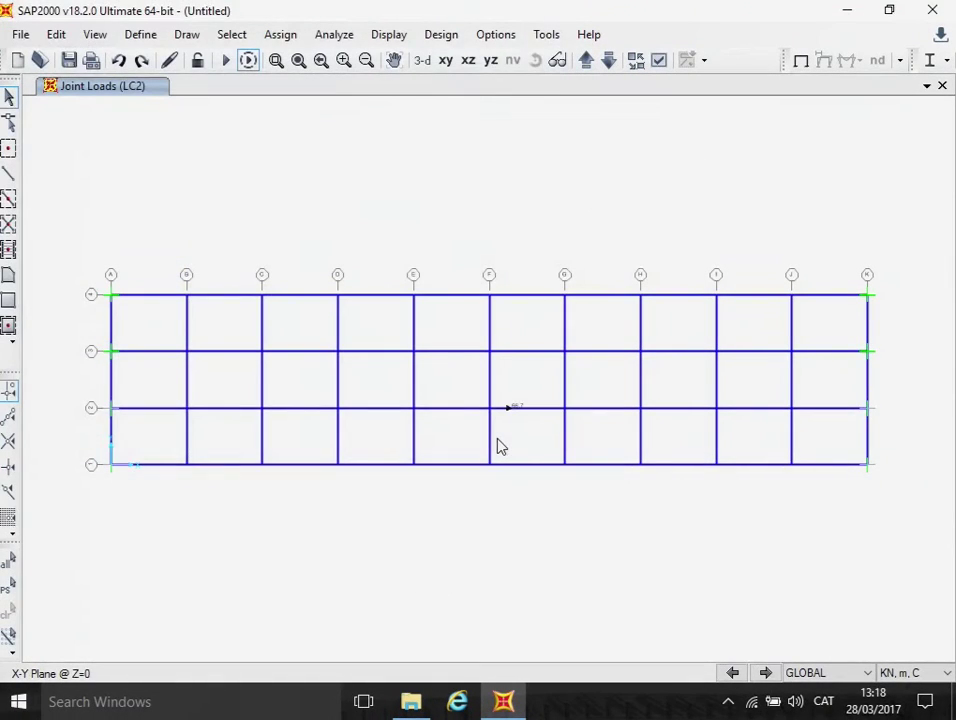
Select the joint where gridlines F and 1 cross and enter an LC2 Global Z joint force of -222,2 kN
left_click(422, 61)
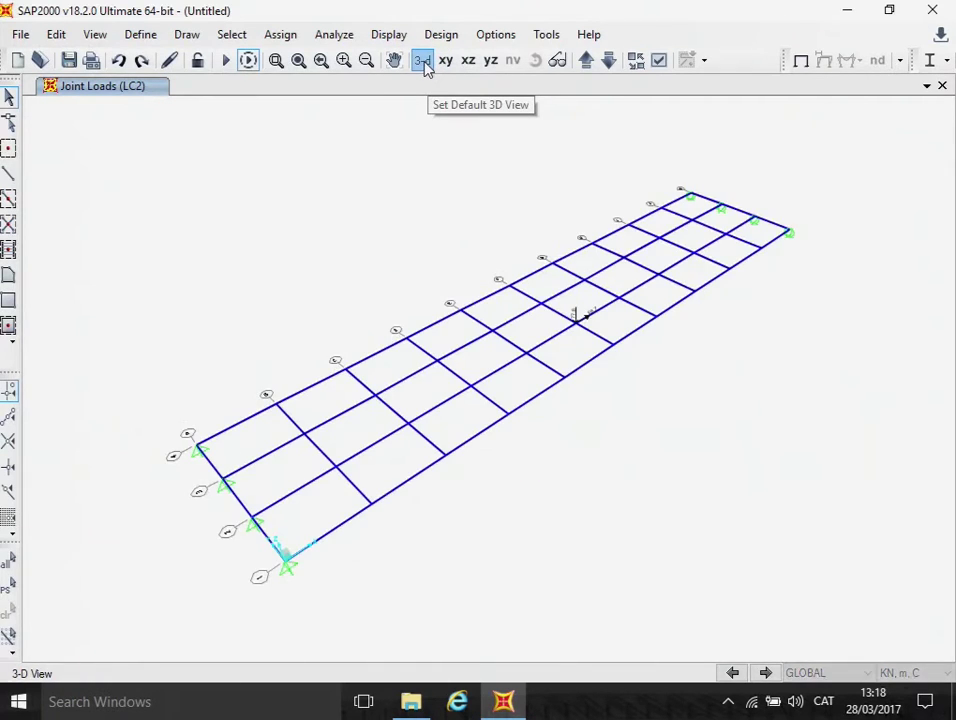
left_click(575, 319)
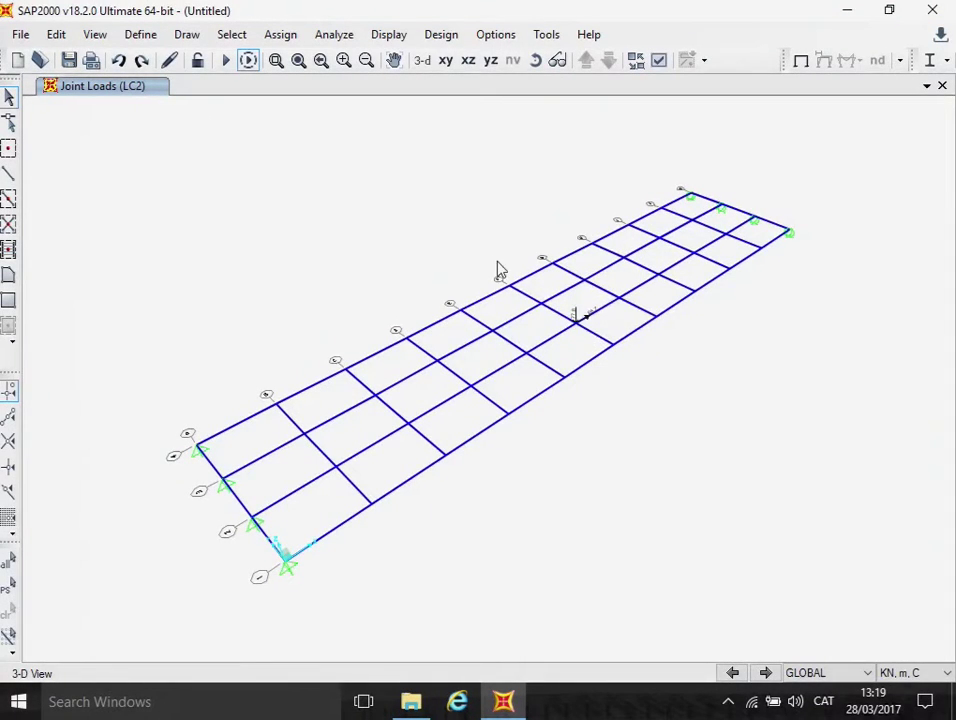
left_click(446, 61)
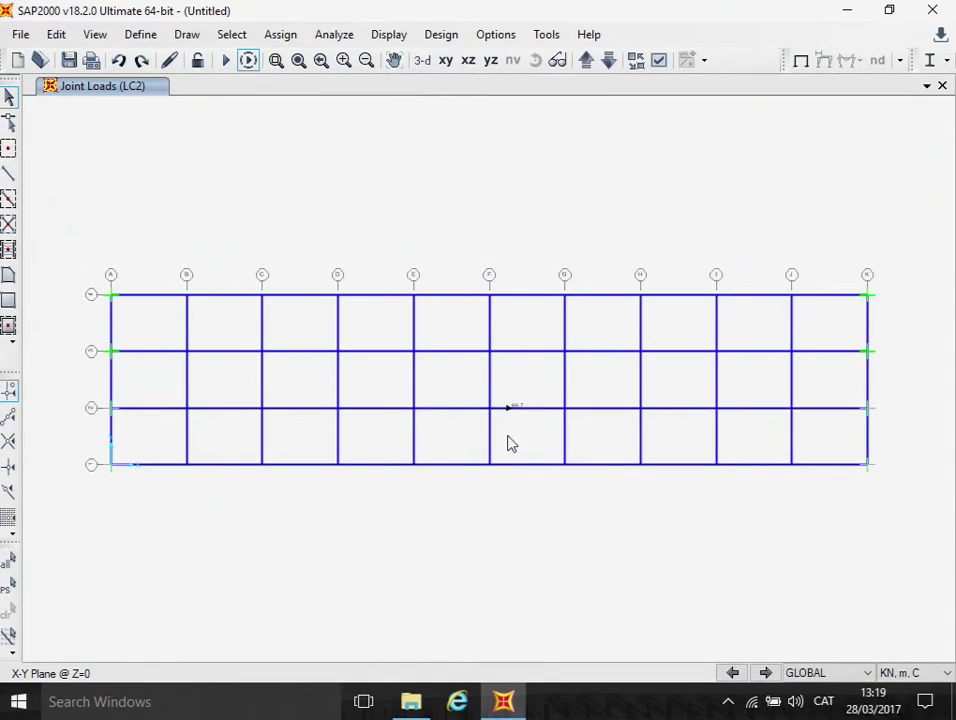
left_click(491, 467)
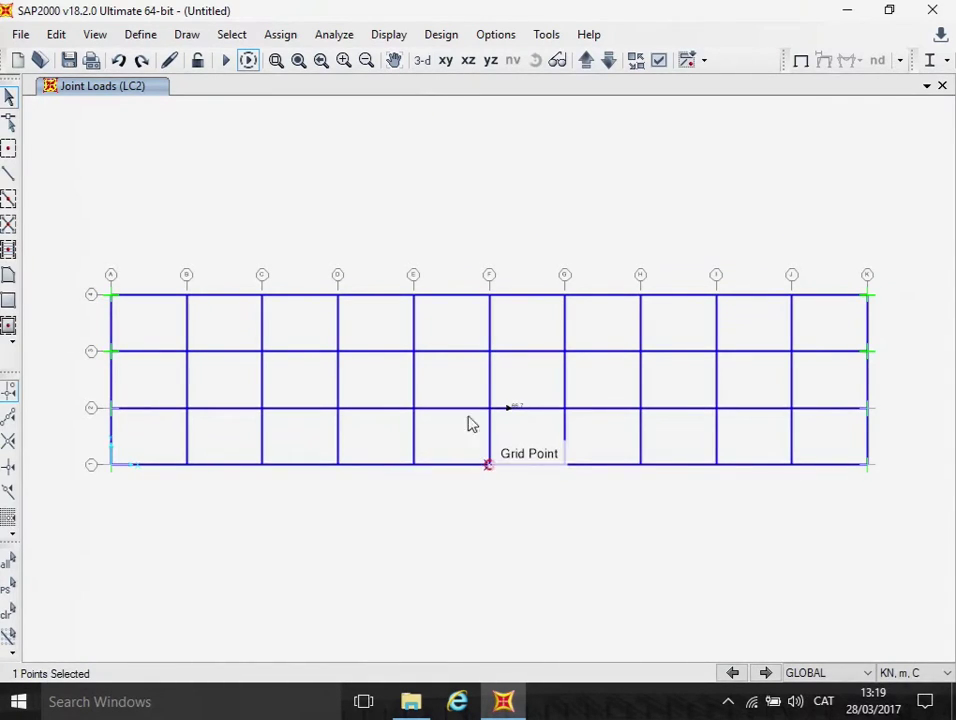
left_click(272, 36)
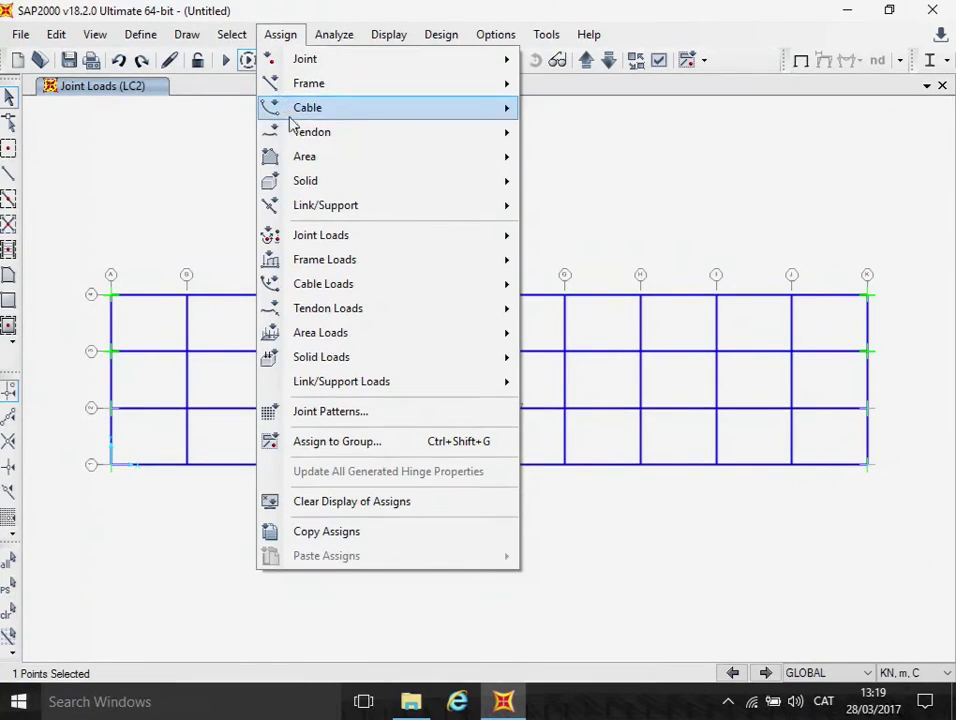
mouse_move(330, 237)
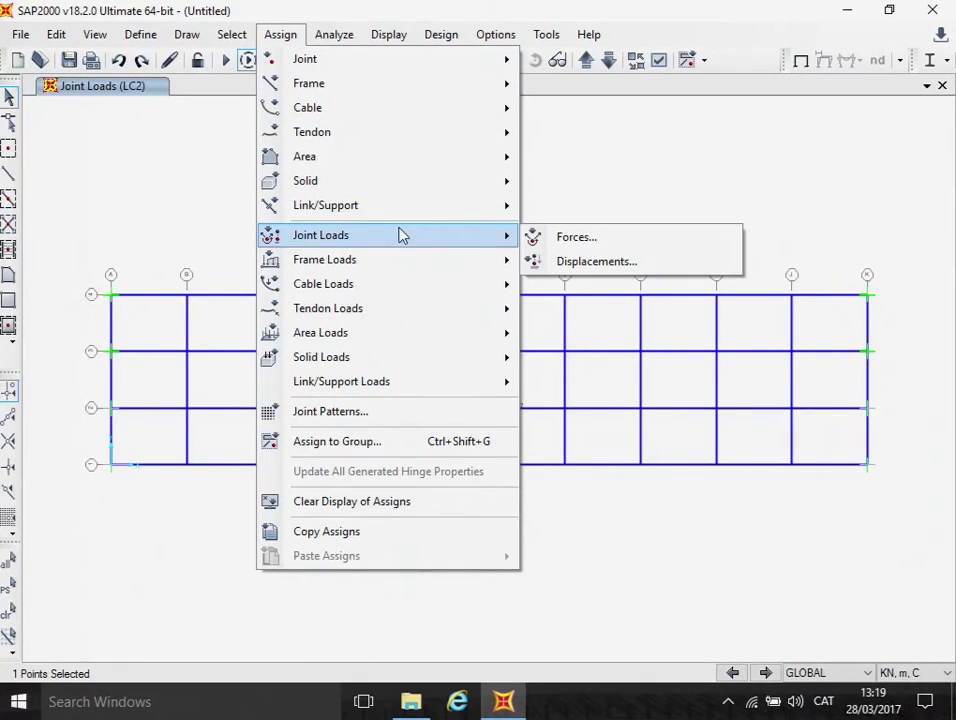
left_click(572, 240)
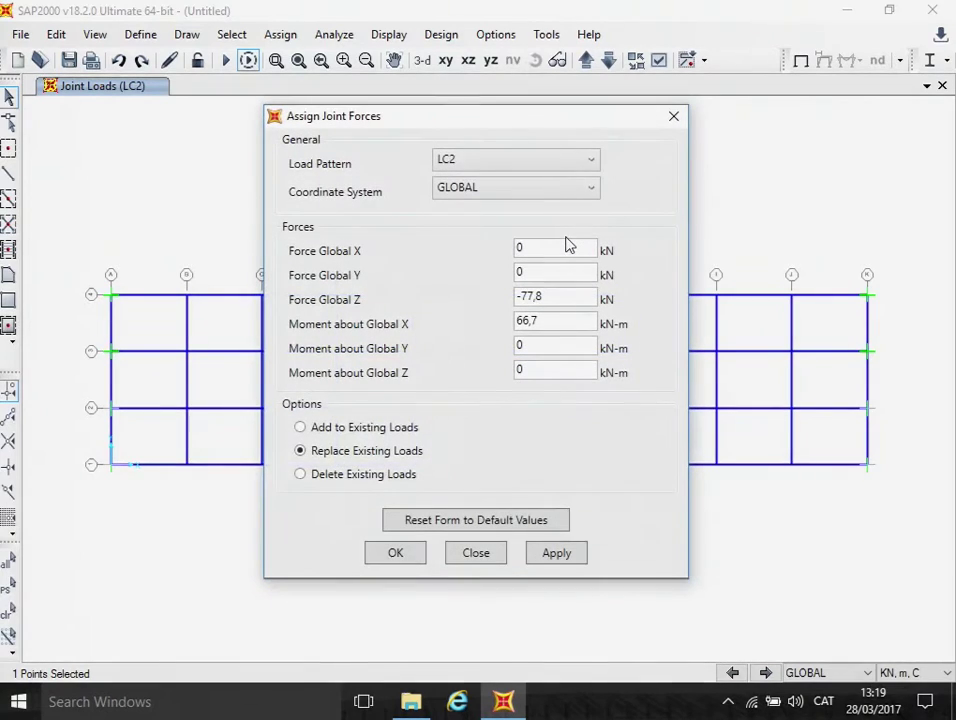
left_click(555, 296)
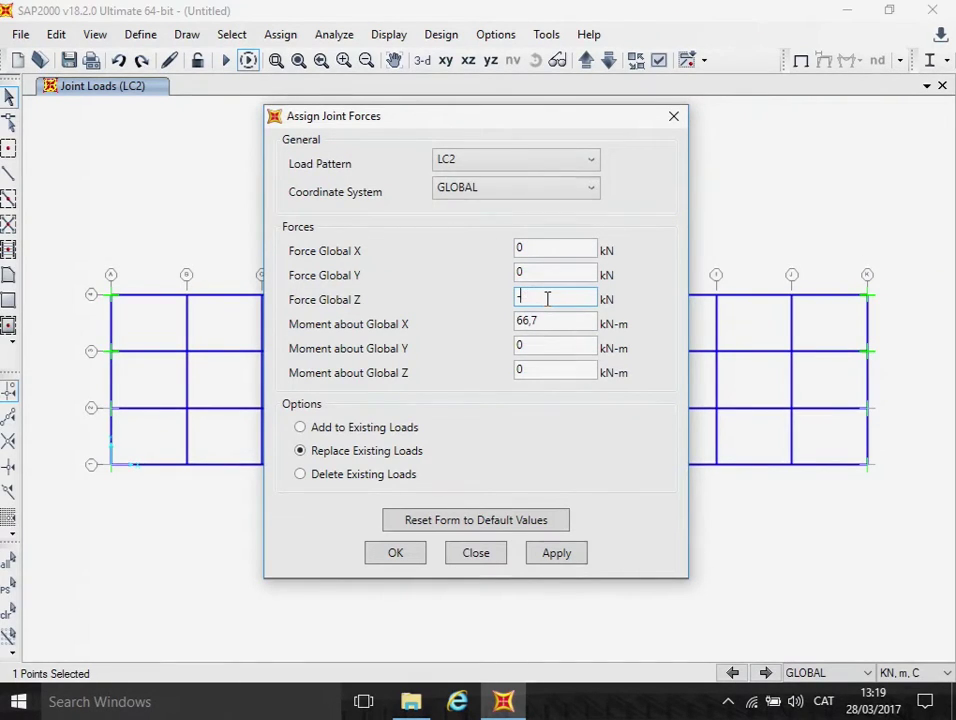
type("-222,2")
Set the moment about Global X to -133,3 kN-m and assign the joint loads without saving the model
left_click(542, 320)
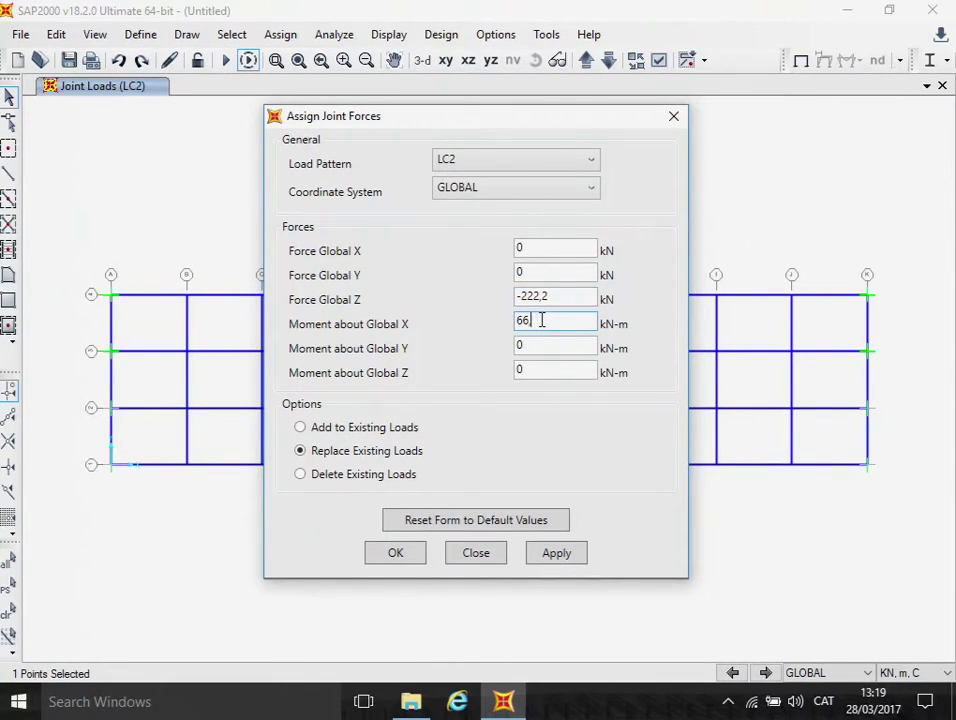
key("BackSpace")
key("BackSpace")
type("-133,3")
left_click(398, 553)
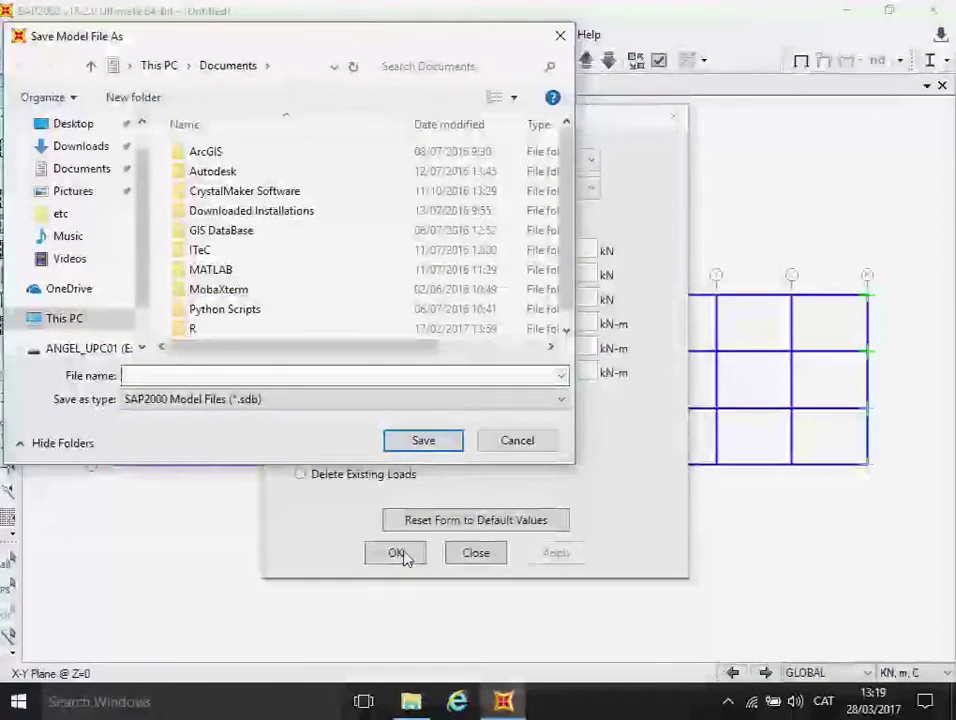
left_click(508, 446)
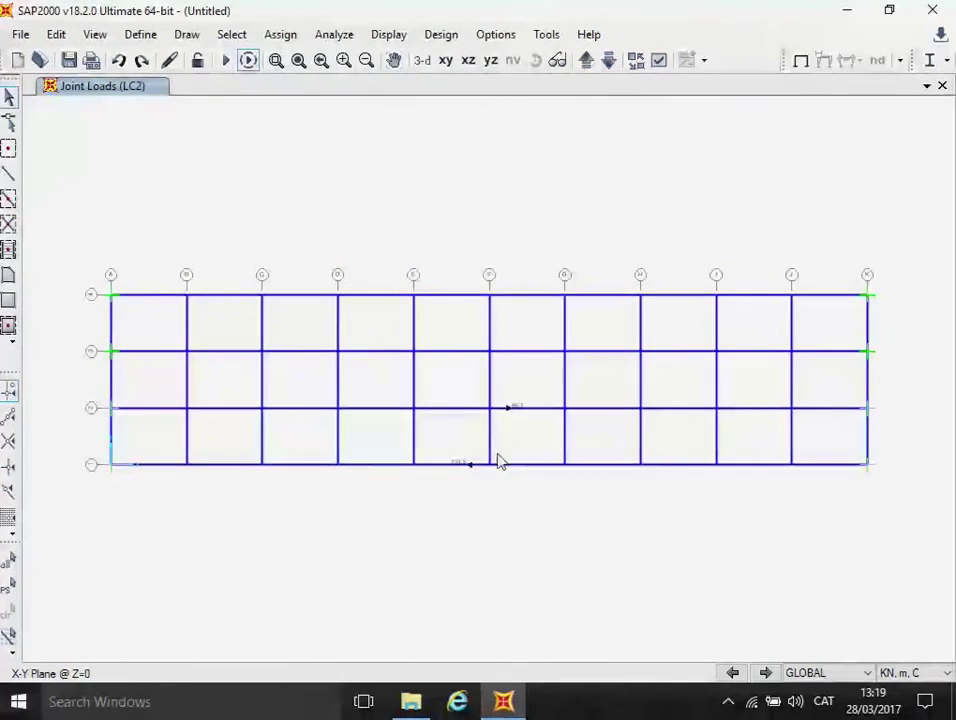
Examine the LC2 joint forces and moments on gridline F up close in the 3D view
left_click(424, 62)
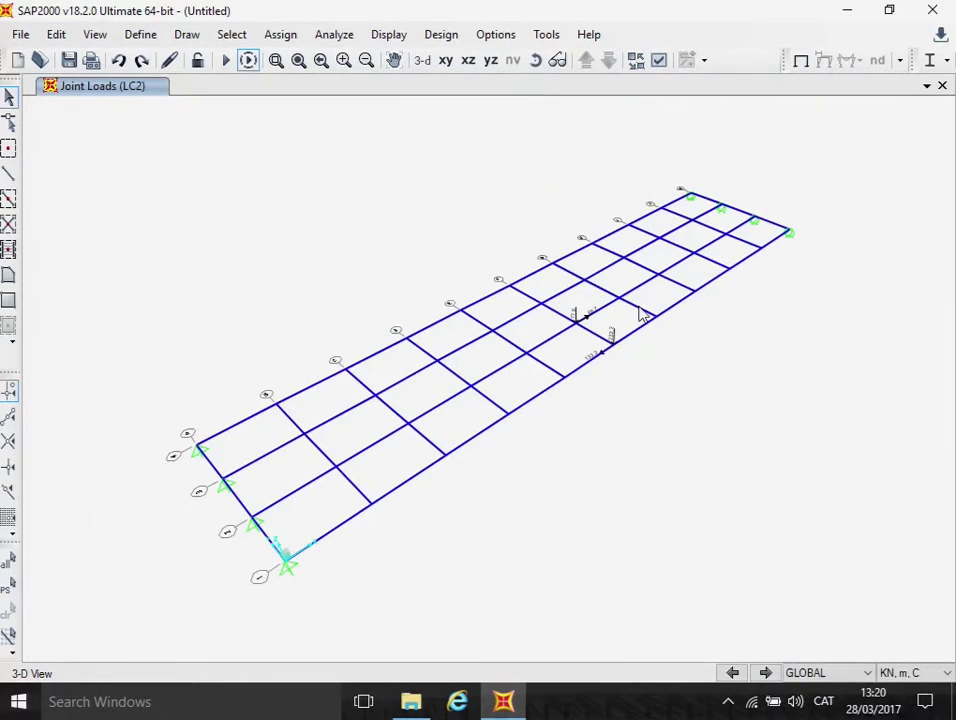
left_click(276, 60)
left_click_drag(558, 270, 647, 427)
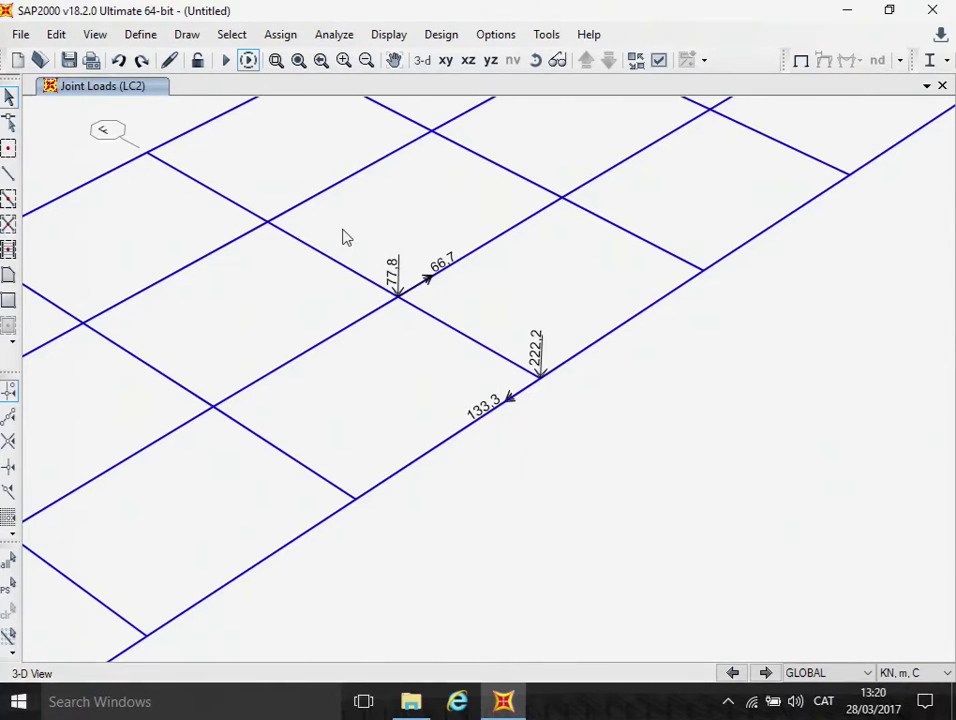
left_click(298, 61)
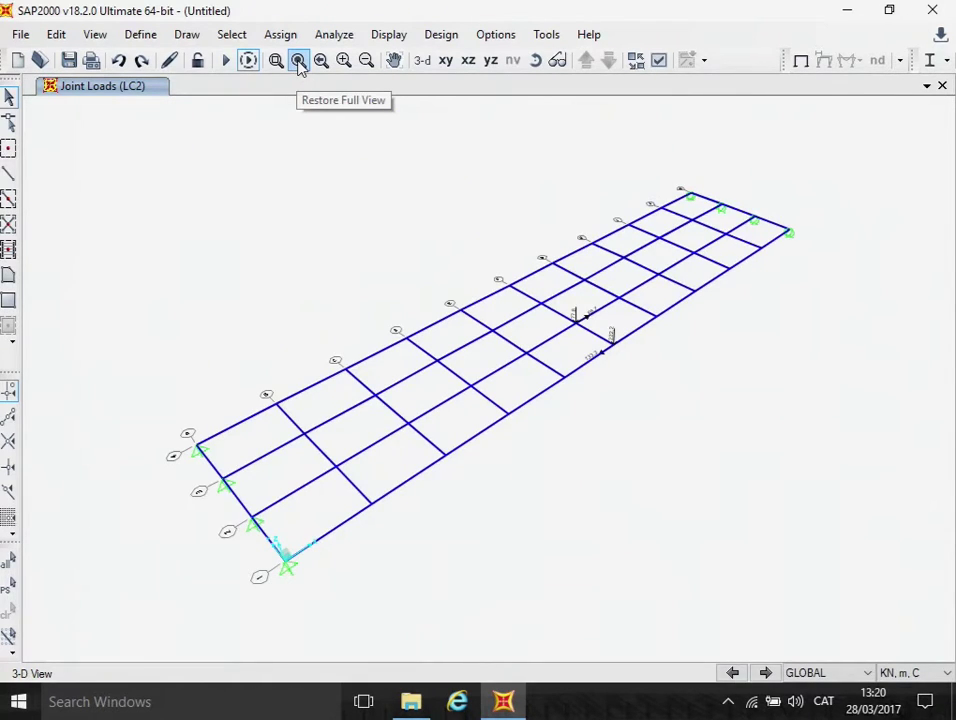
Show the undeformed shape of the grillage in the XY plane view
left_click(384, 38)
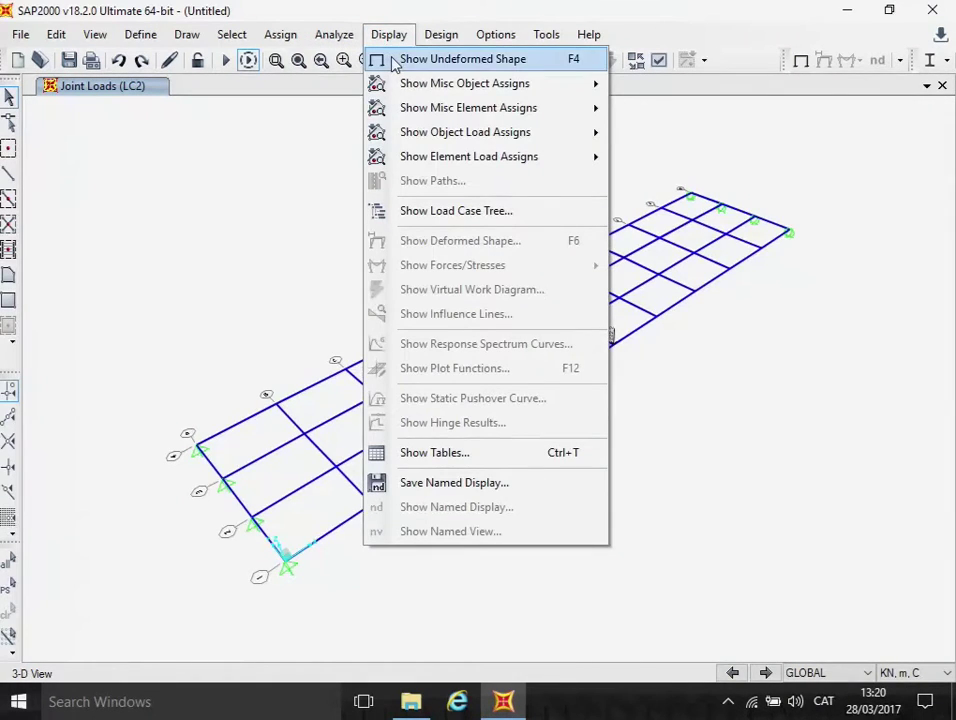
left_click(394, 60)
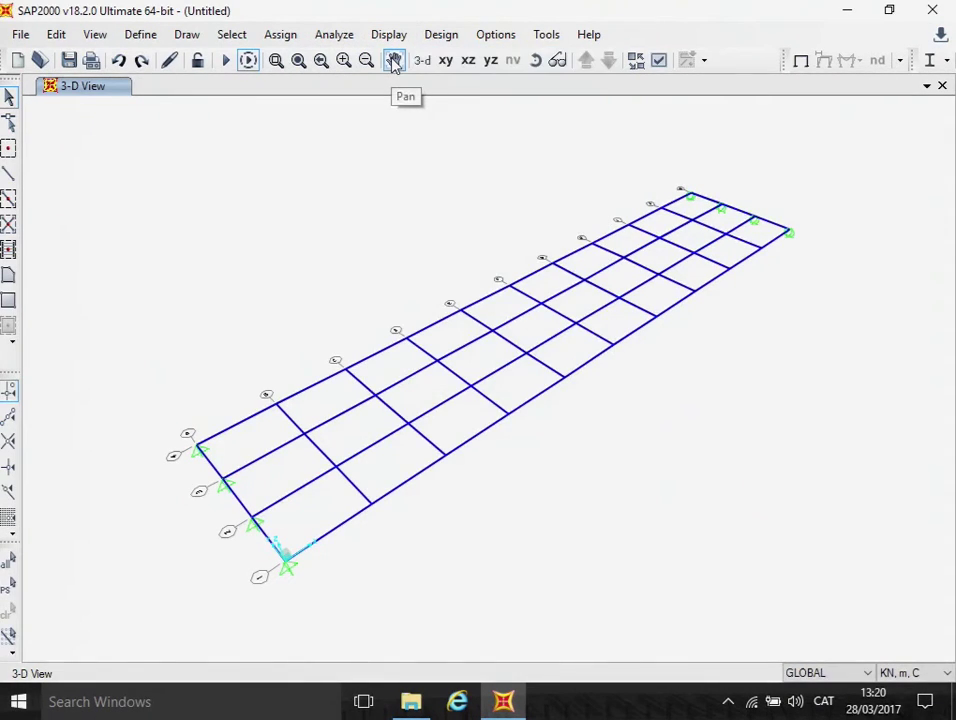
left_click(446, 61)
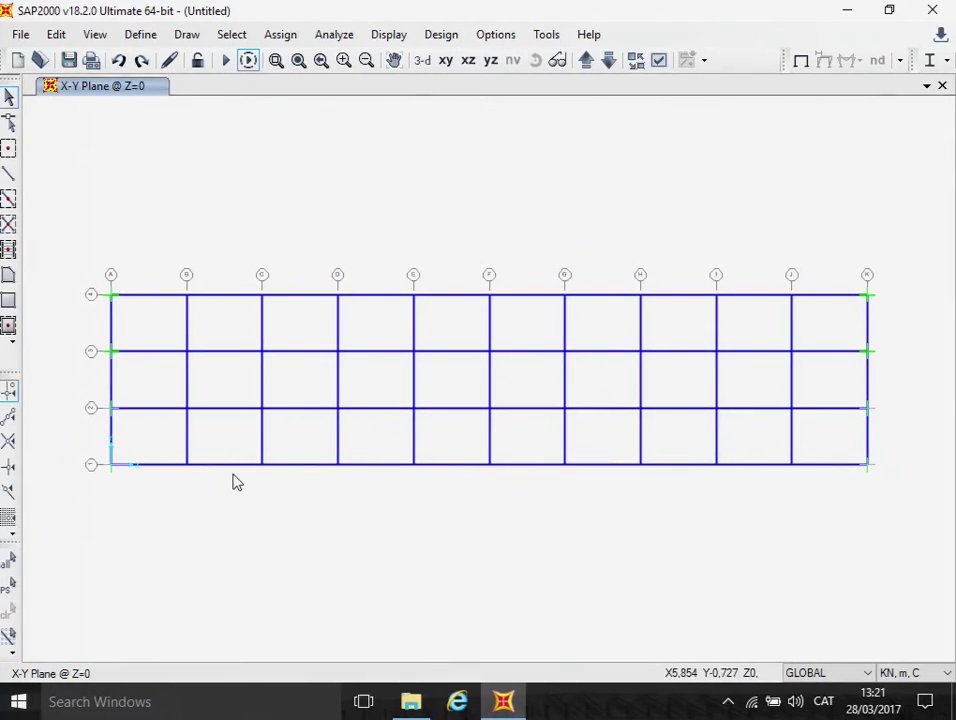
Select the joint where gridlines F and 1 cross and start assigning joint forces to it under load pattern LC3
left_click(489, 466)
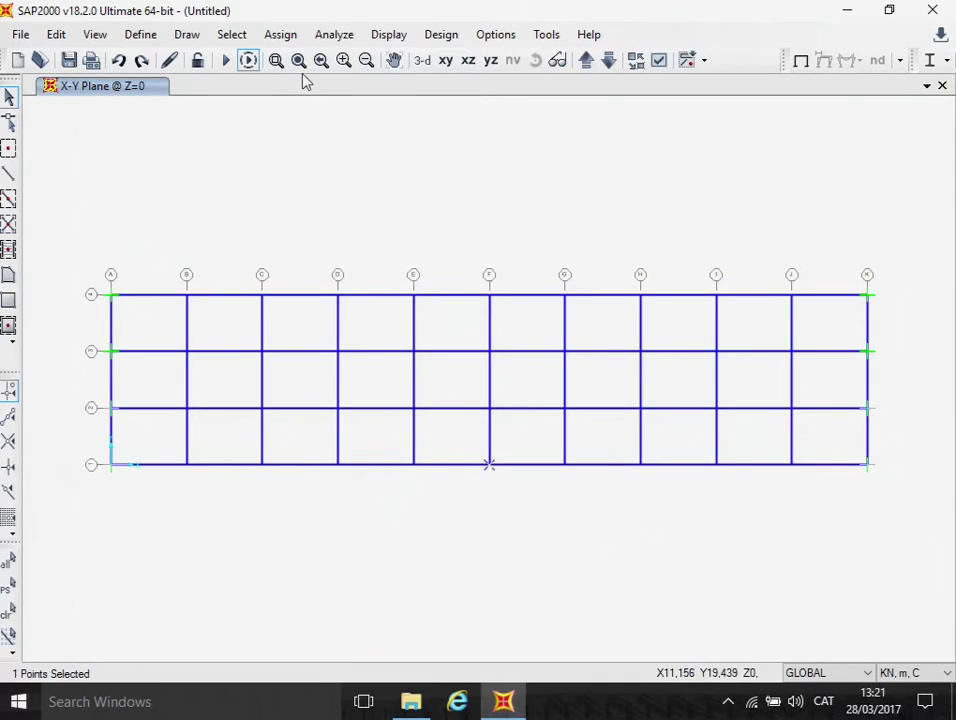
left_click(334, 38)
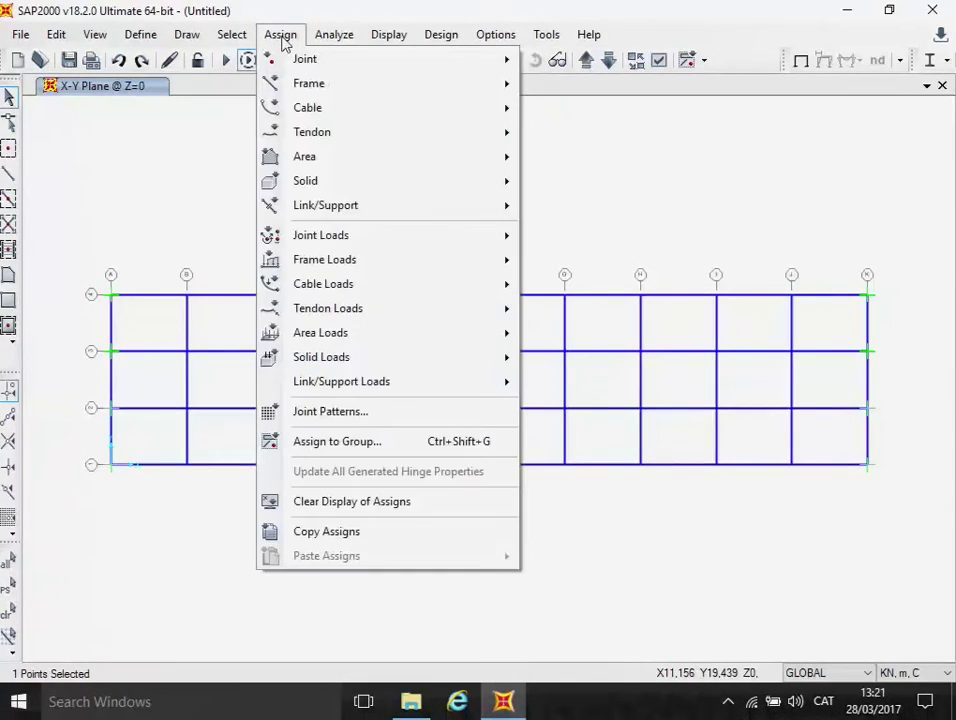
left_click(281, 38)
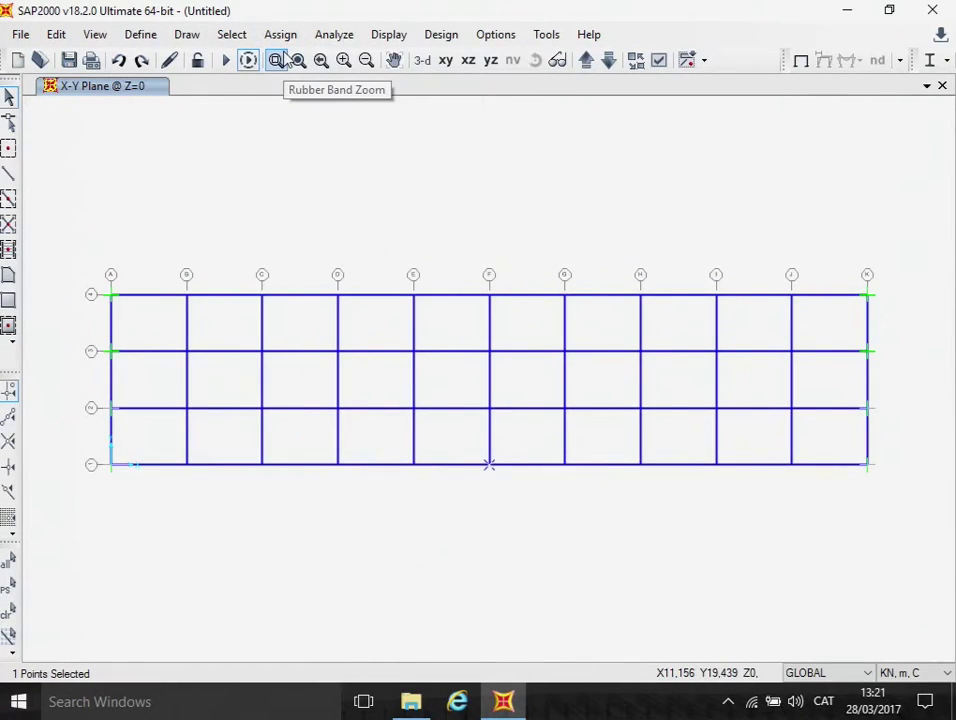
left_click(281, 36)
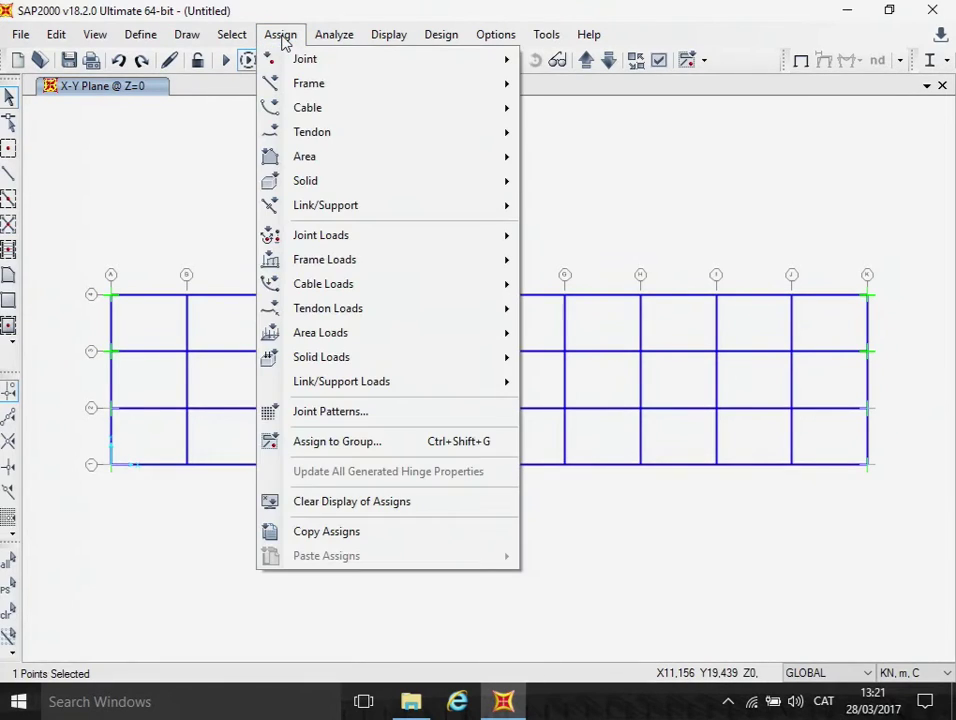
mouse_move(361, 235)
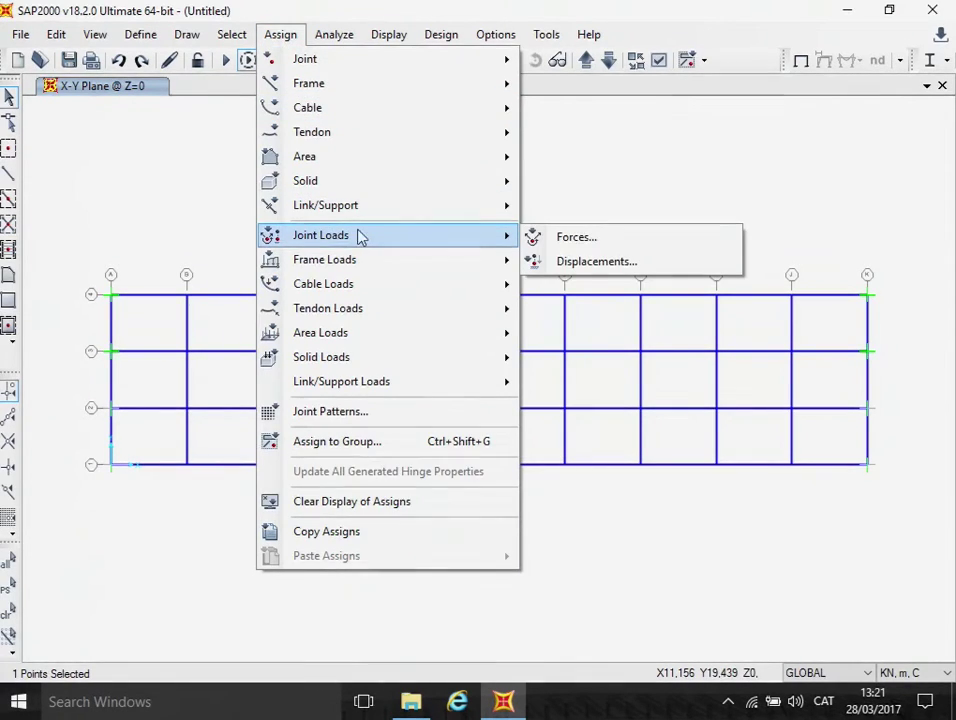
left_click(560, 237)
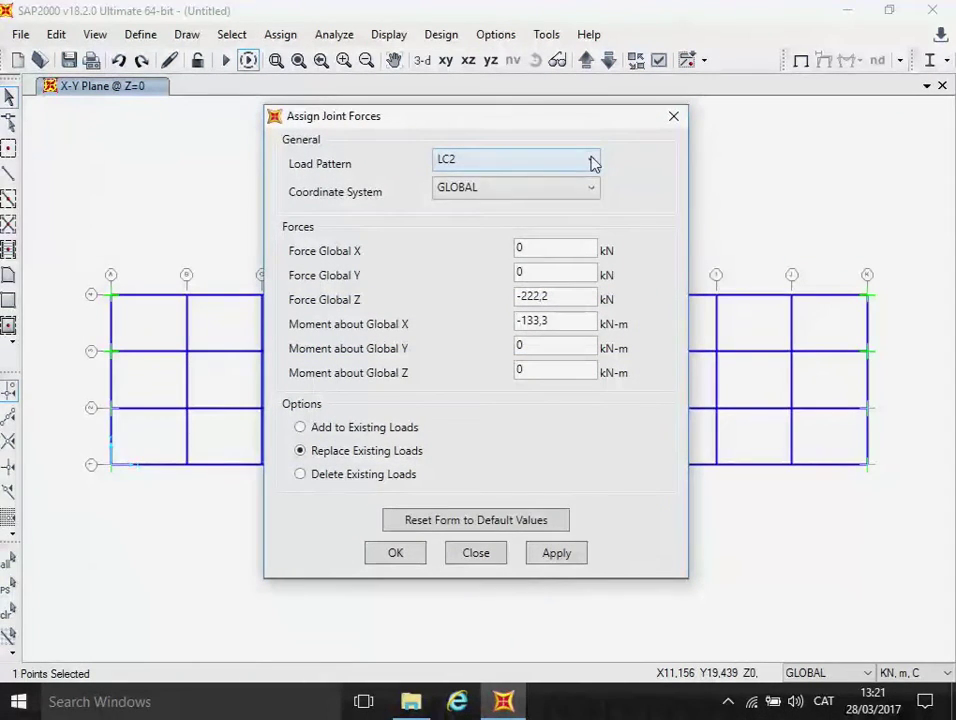
left_click(592, 161)
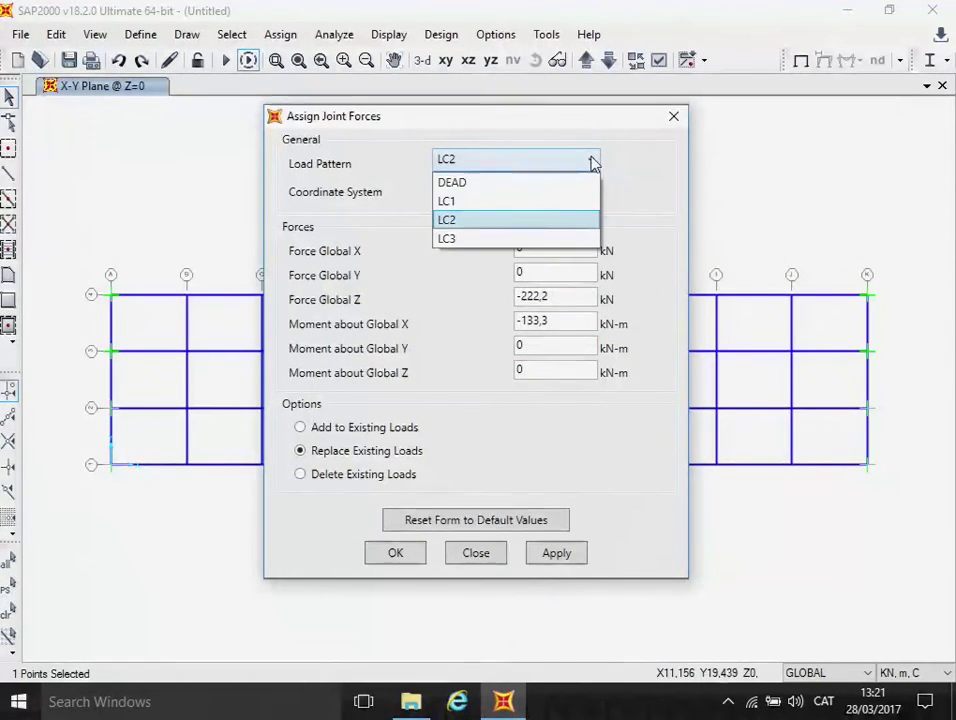
left_click(515, 240)
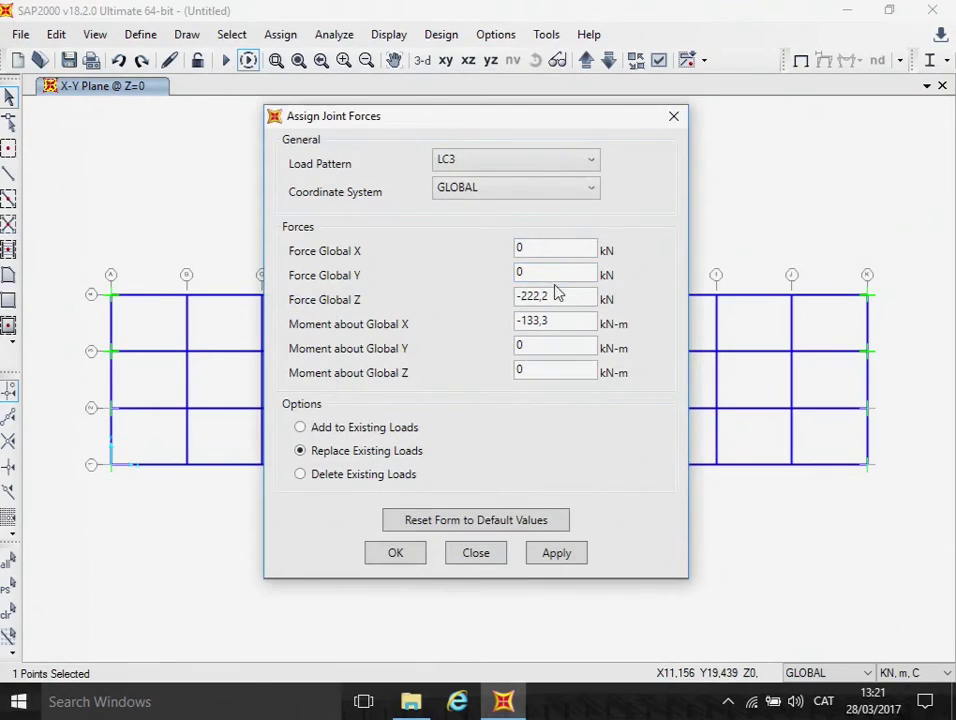
Set the Global Z force to -300 kN and the moment about Global X to 0, and assign the joint loads without saving the model
key("BackSpace")
key("BackSpace")
key("BackSpace")
key("BackSpace")
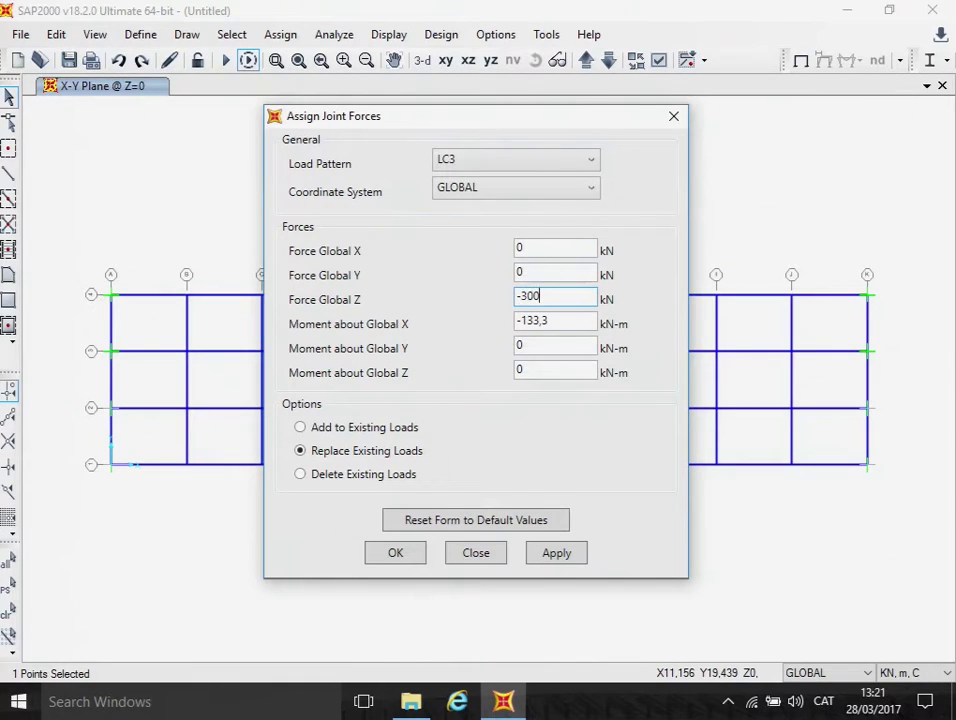
left_click(550, 320)
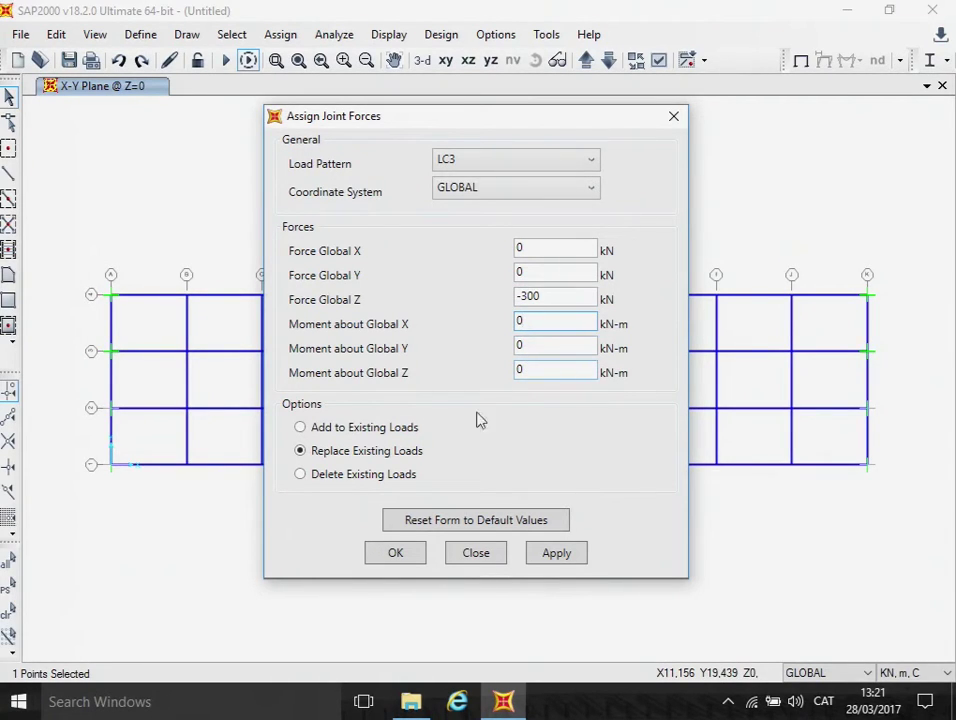
left_click(398, 553)
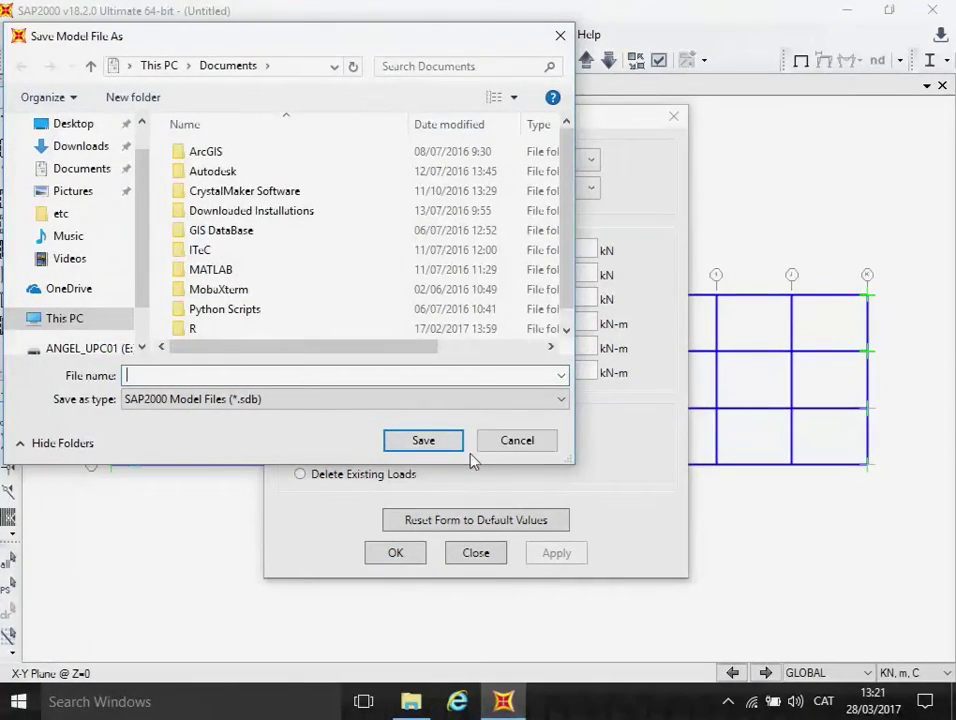
left_click(501, 444)
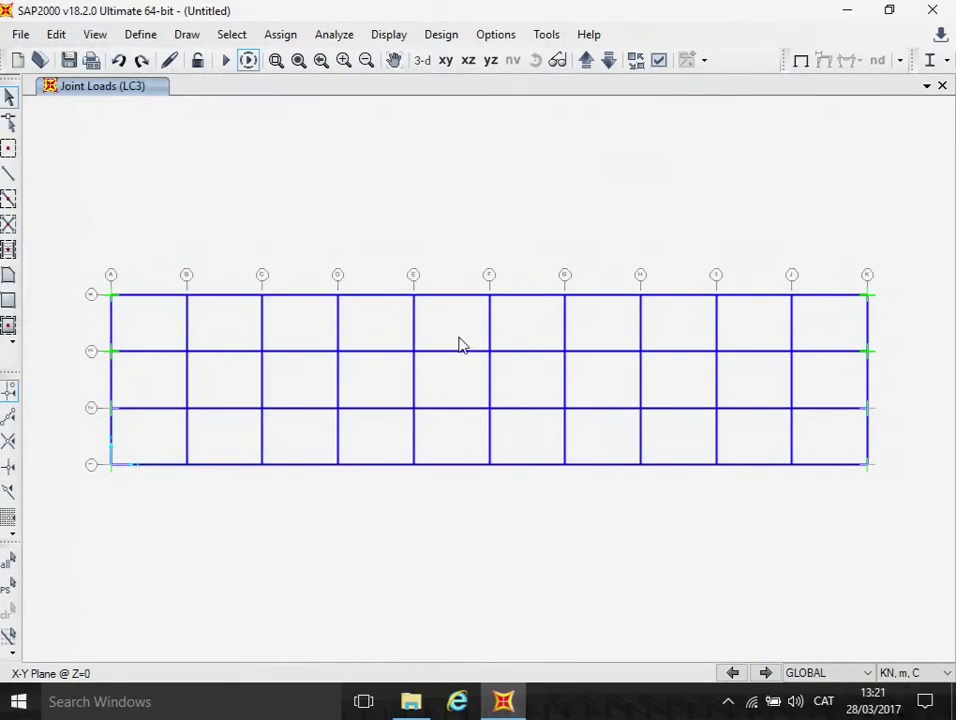
Examine the LC3 joint force on gridline F up close in the 3D view
left_click(424, 62)
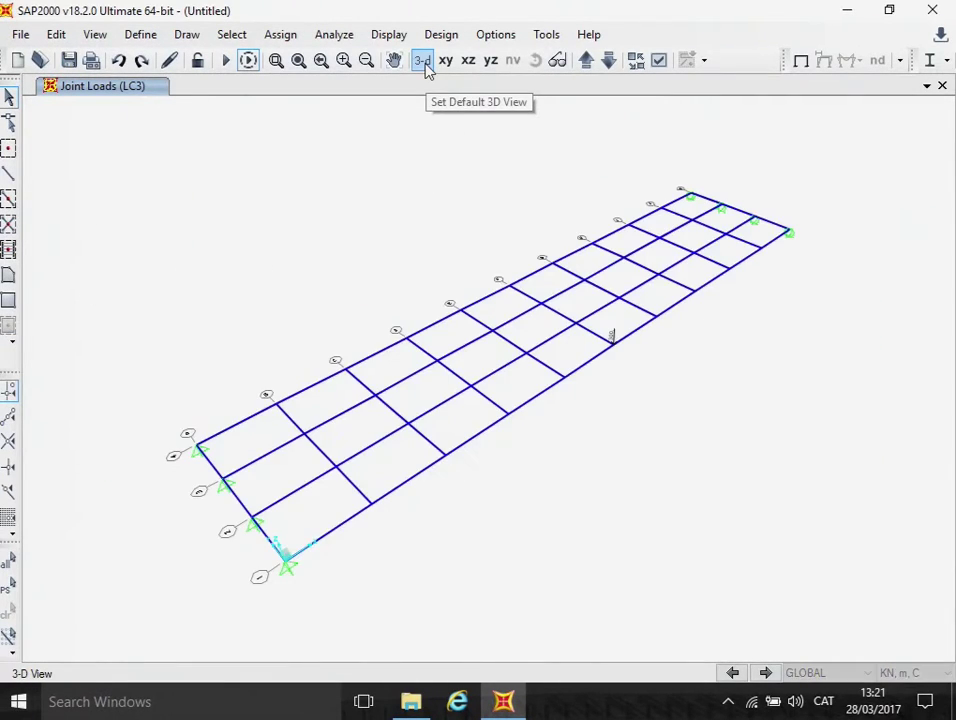
left_click(276, 60)
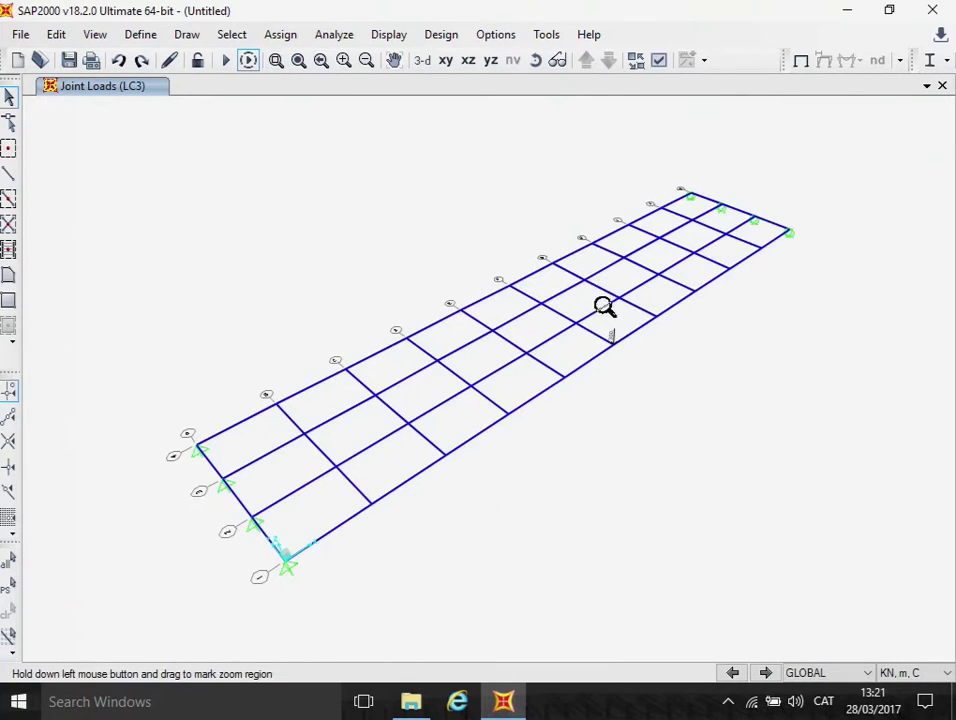
left_click_drag(586, 291, 658, 410)
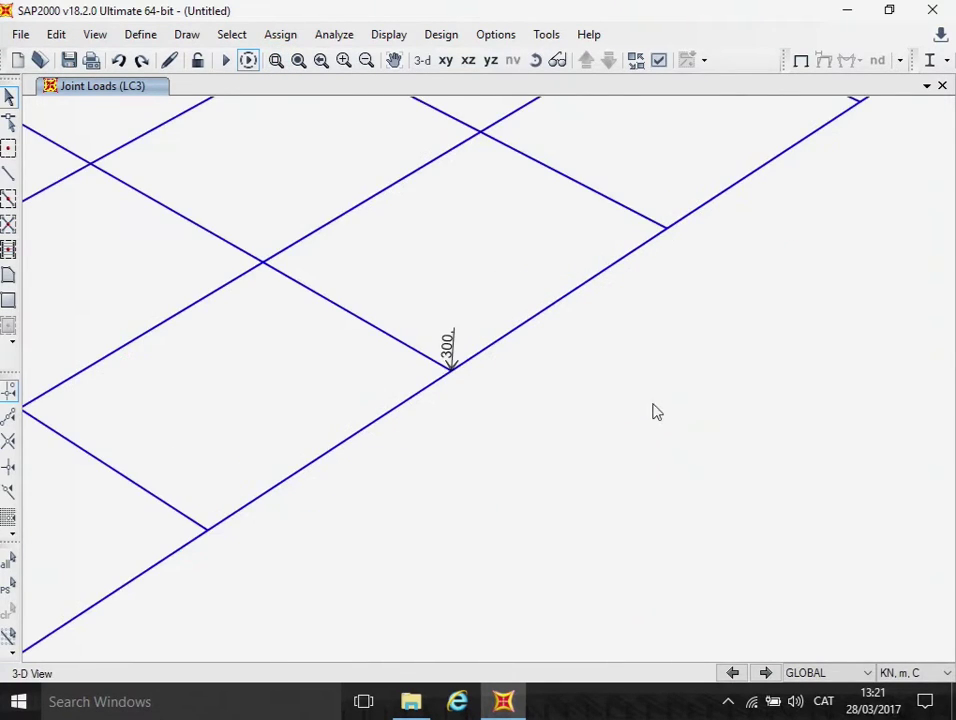
left_click(298, 61)
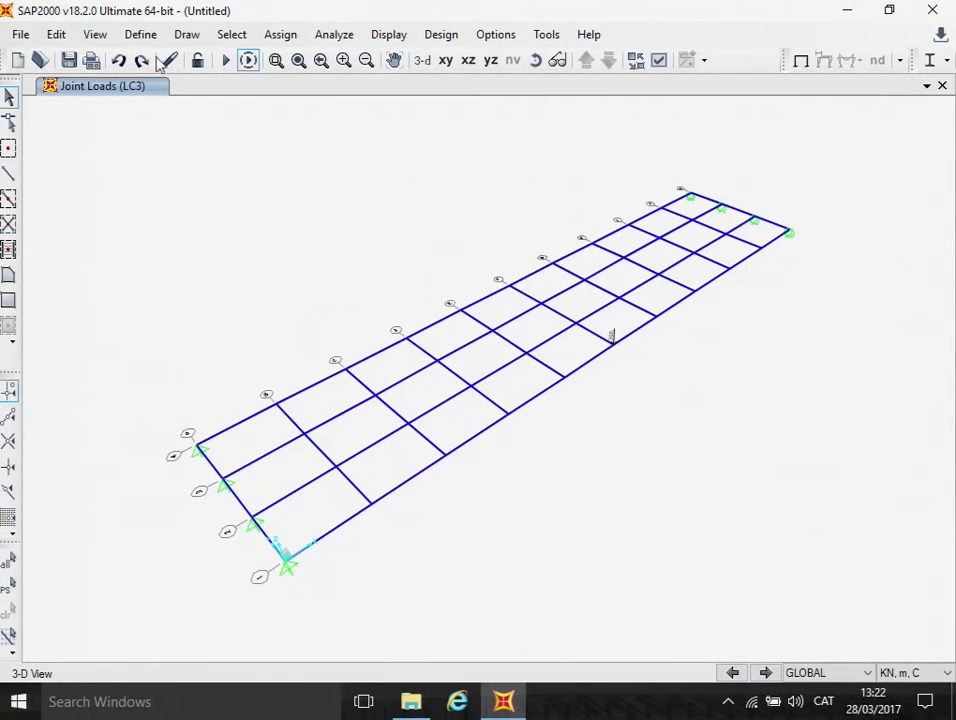
Restrict the analysis to the Plane Grid (XY Plane) degrees of freedom UZ, RX and RY without saving the model
left_click(336, 35)
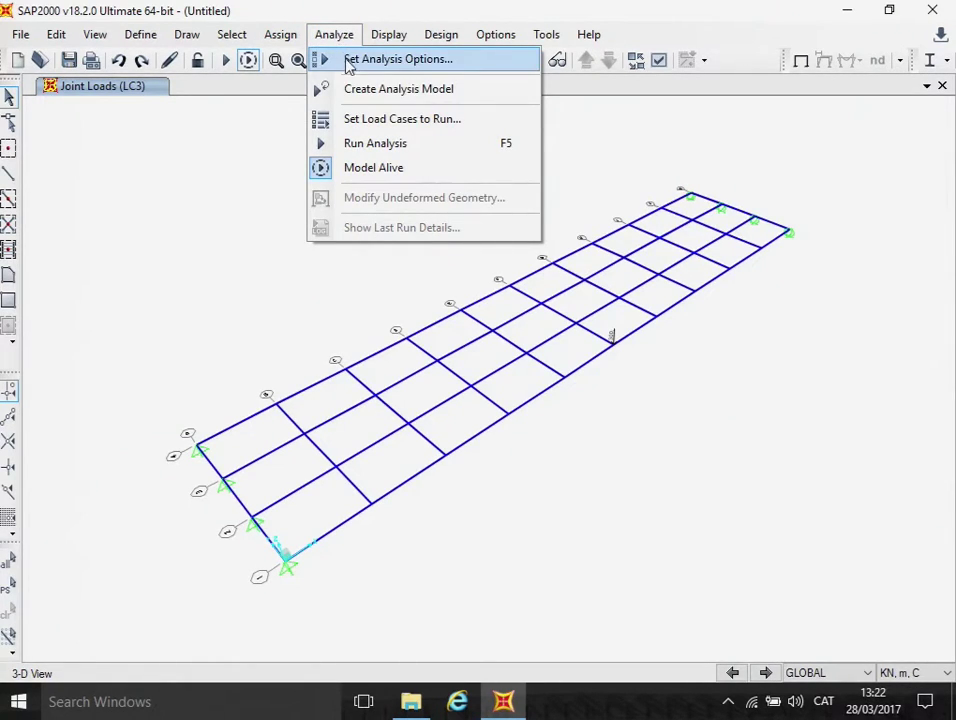
left_click(349, 62)
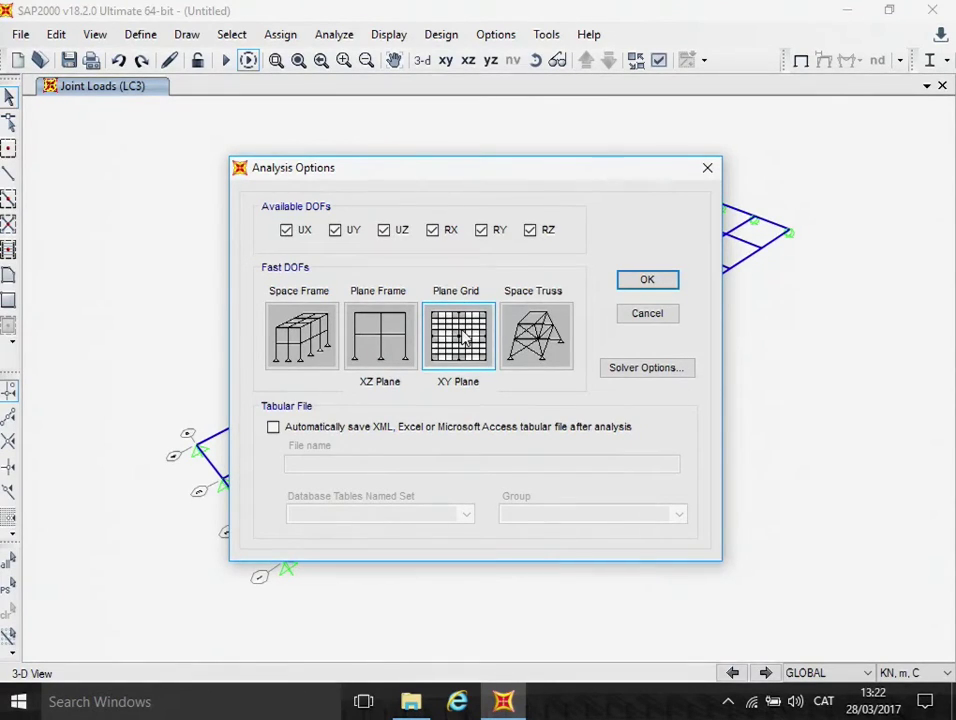
left_click(462, 338)
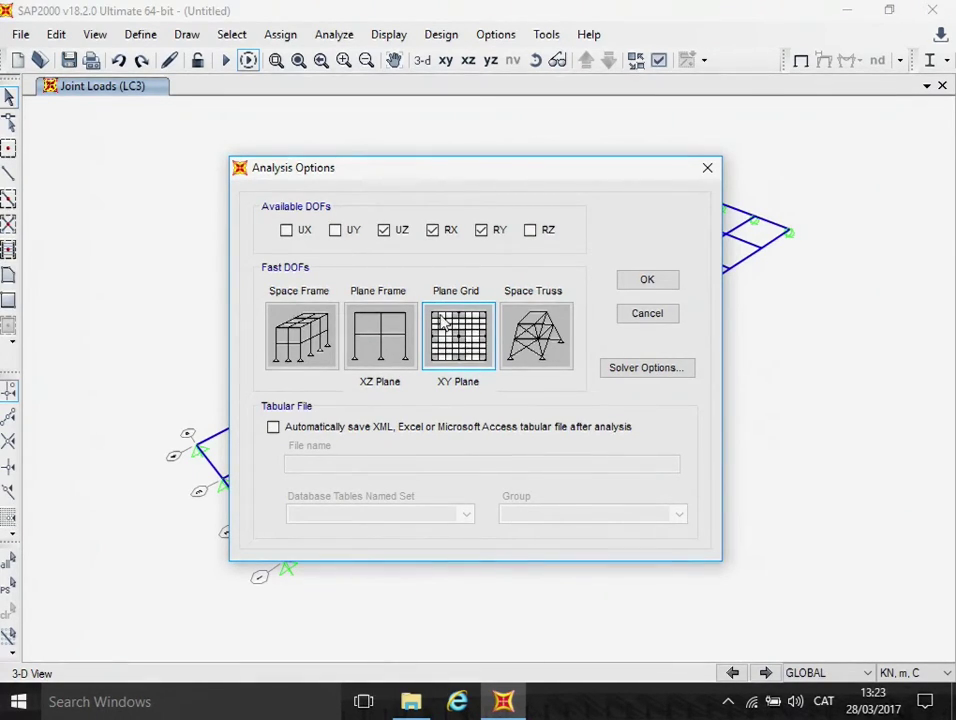
double_click(388, 236)
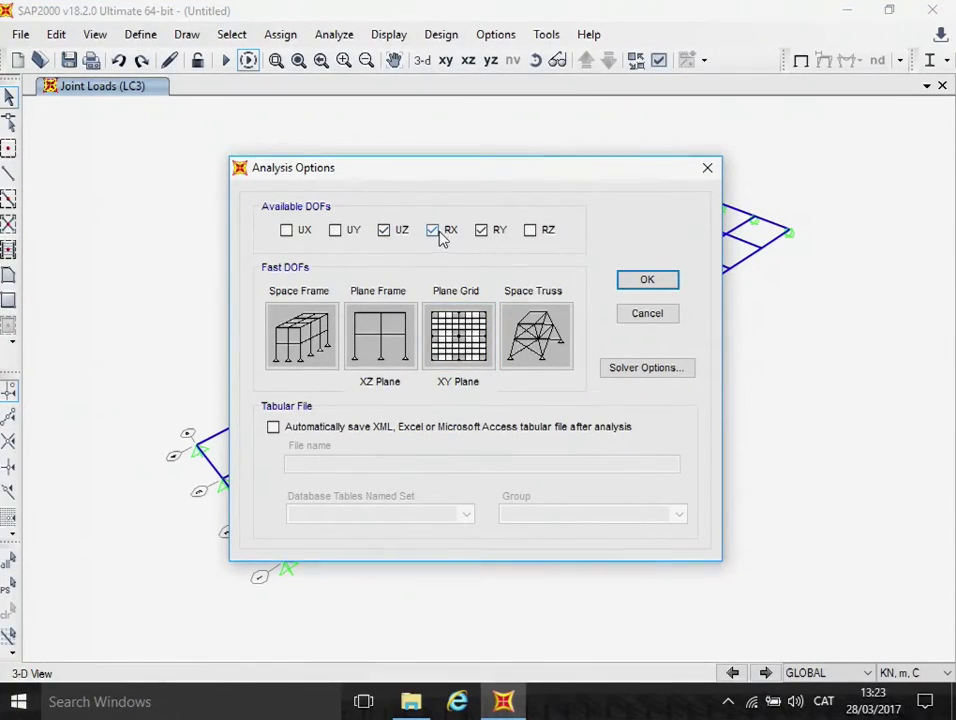
left_click(480, 229)
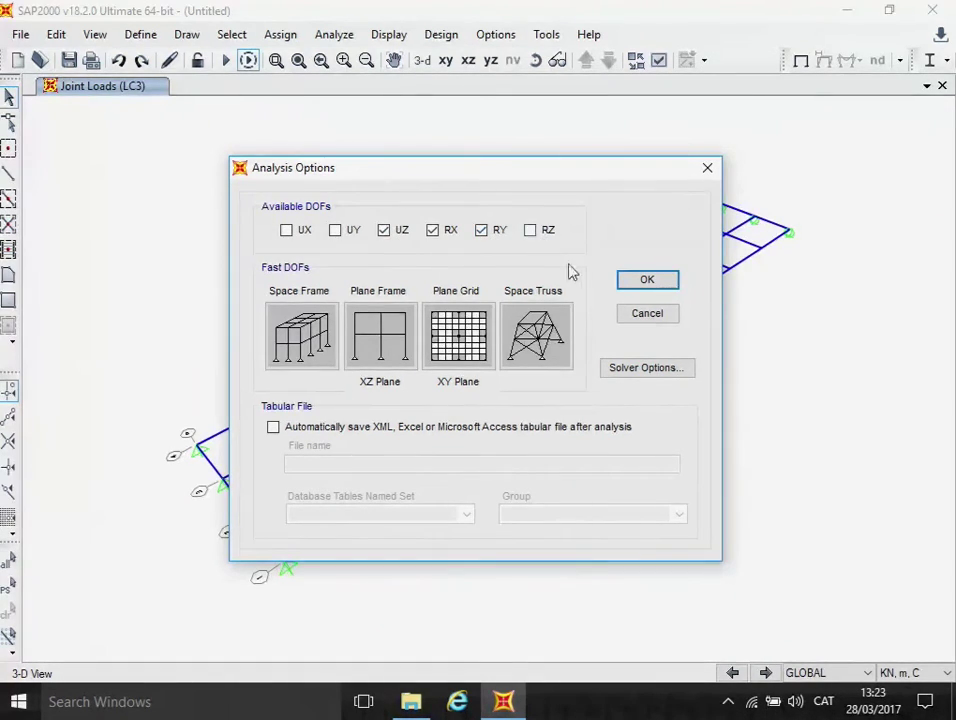
left_click(648, 283)
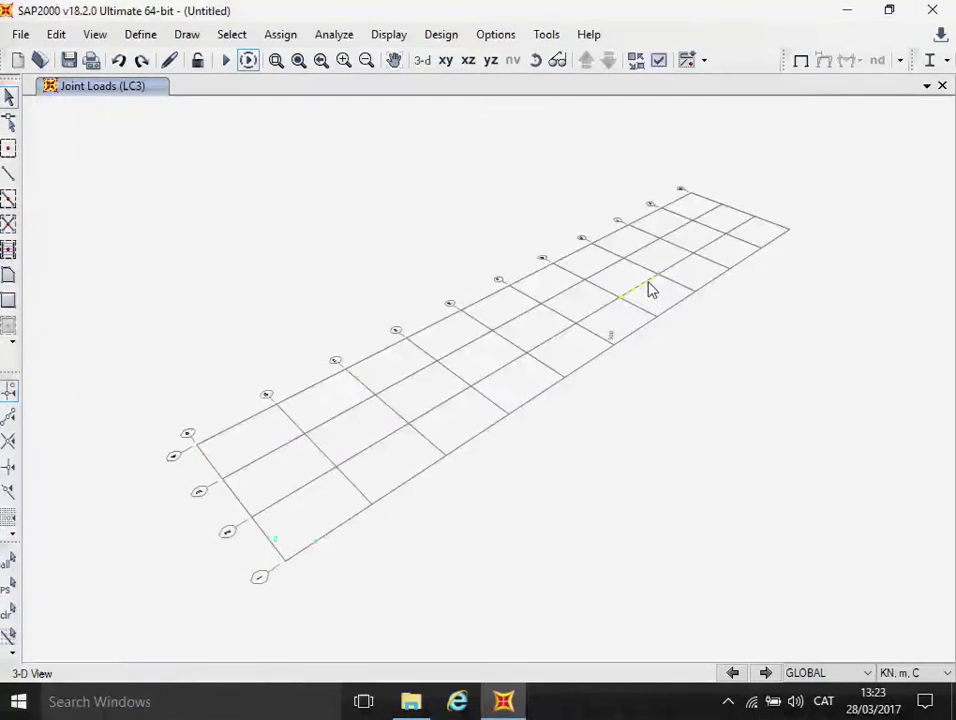
key("ctrl+s")
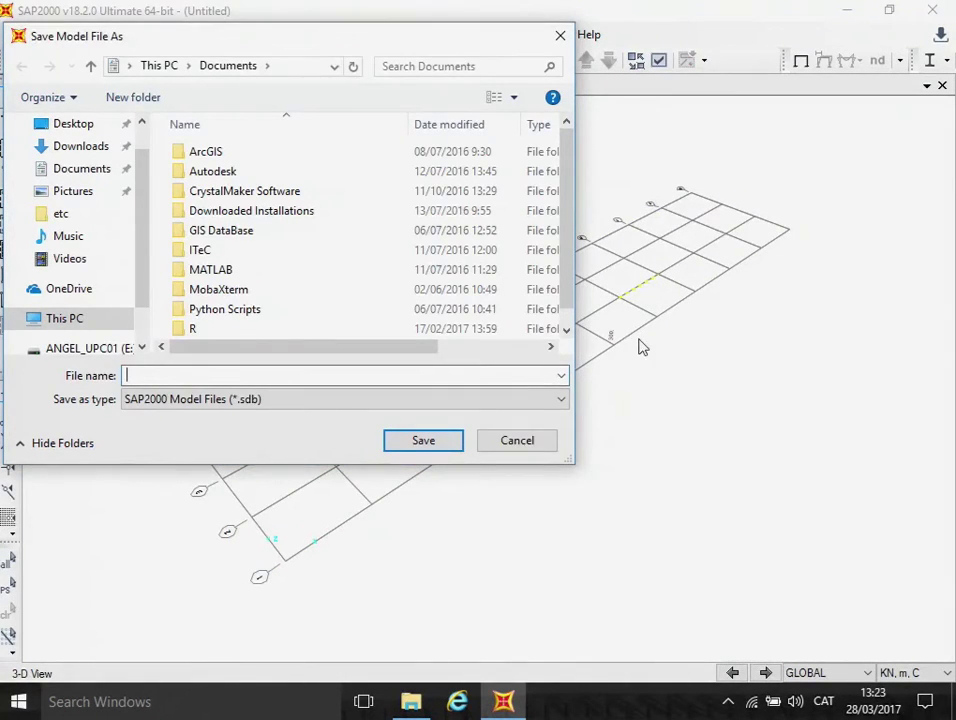
left_click(538, 447)
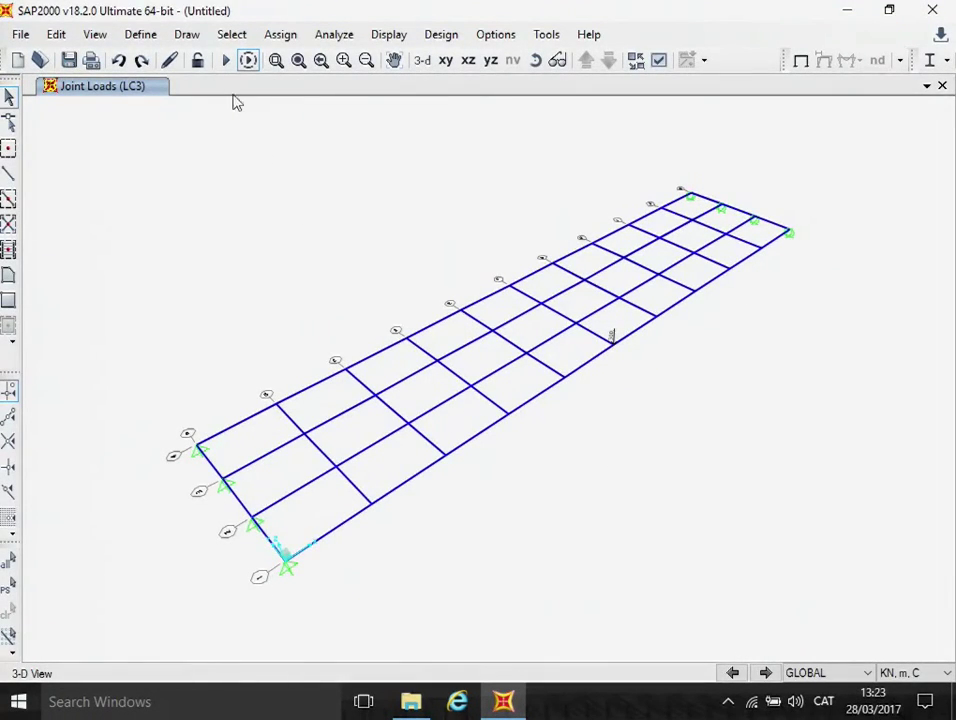
Open the run analysis settings and set all load cases to Do Not Run
left_click(331, 37)
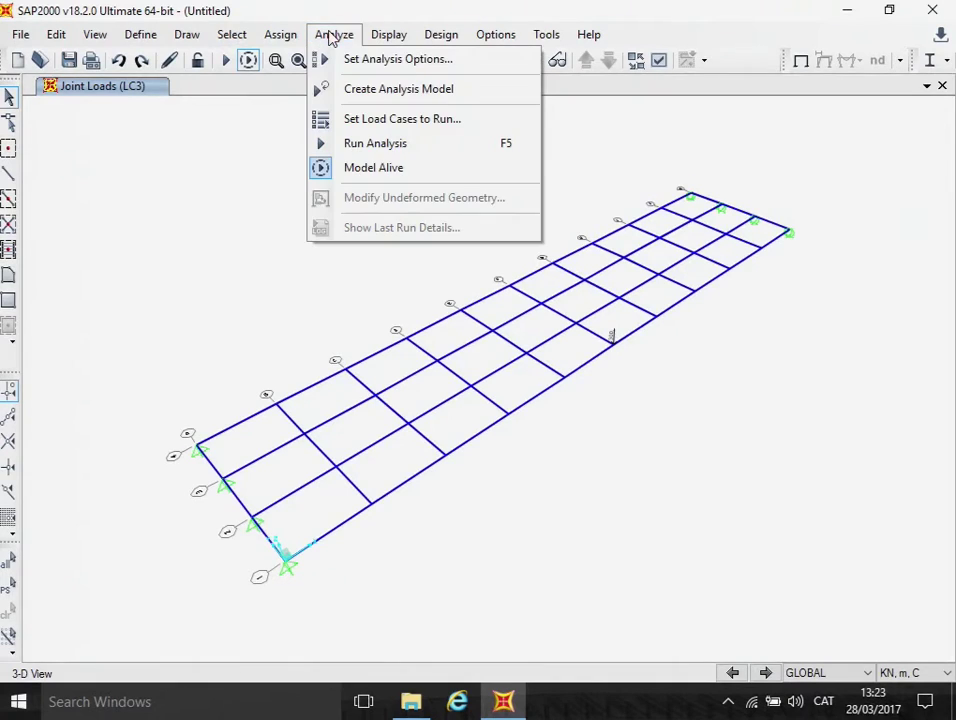
left_click(352, 145)
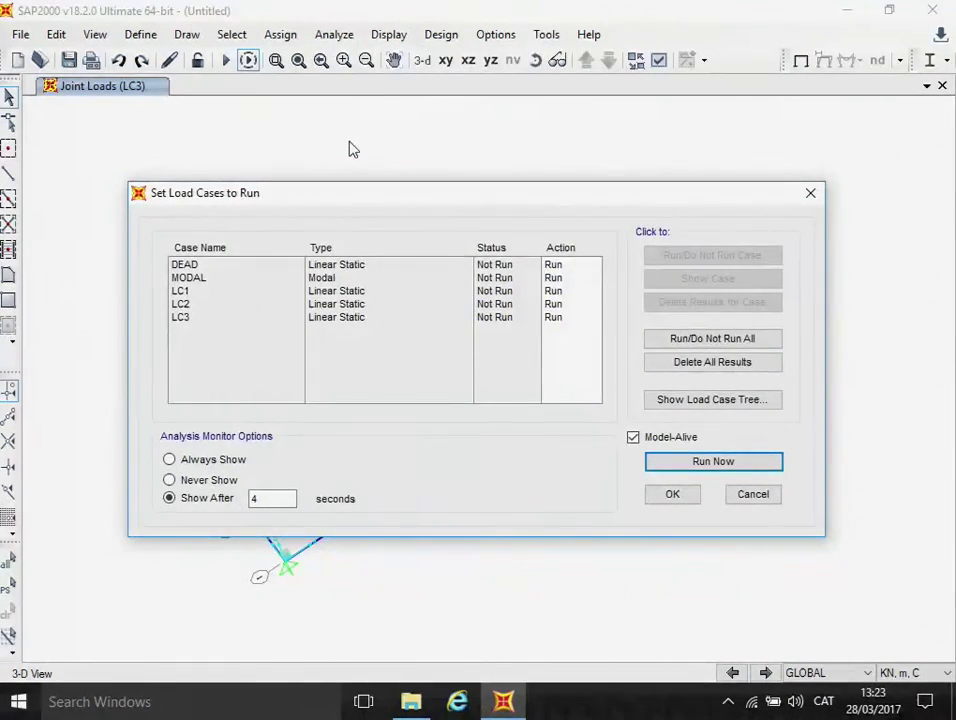
left_click(235, 291)
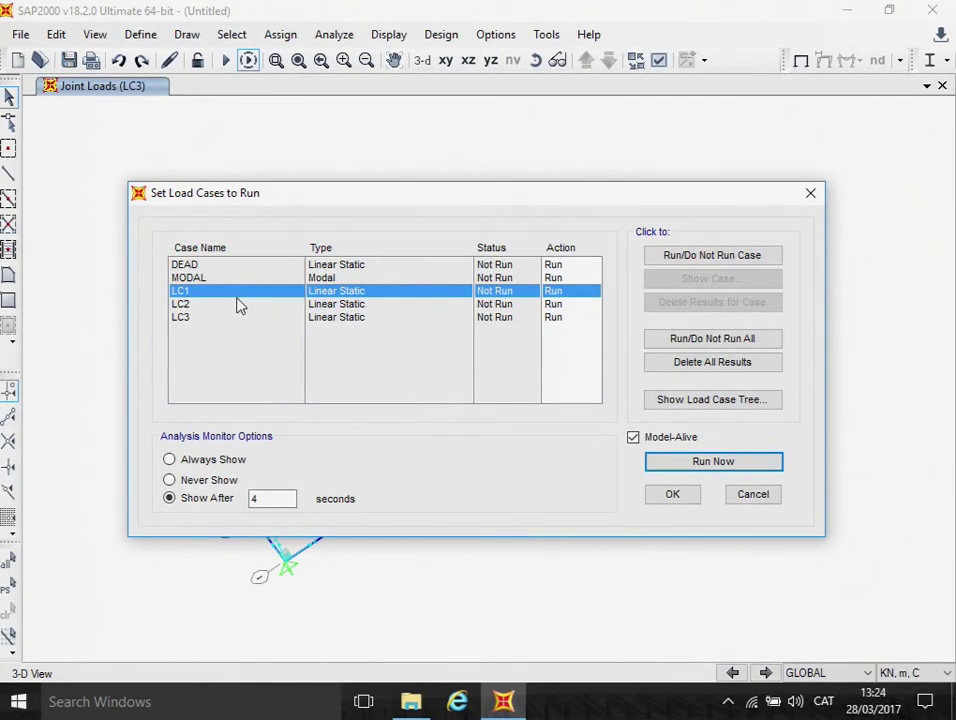
left_click(199, 279)
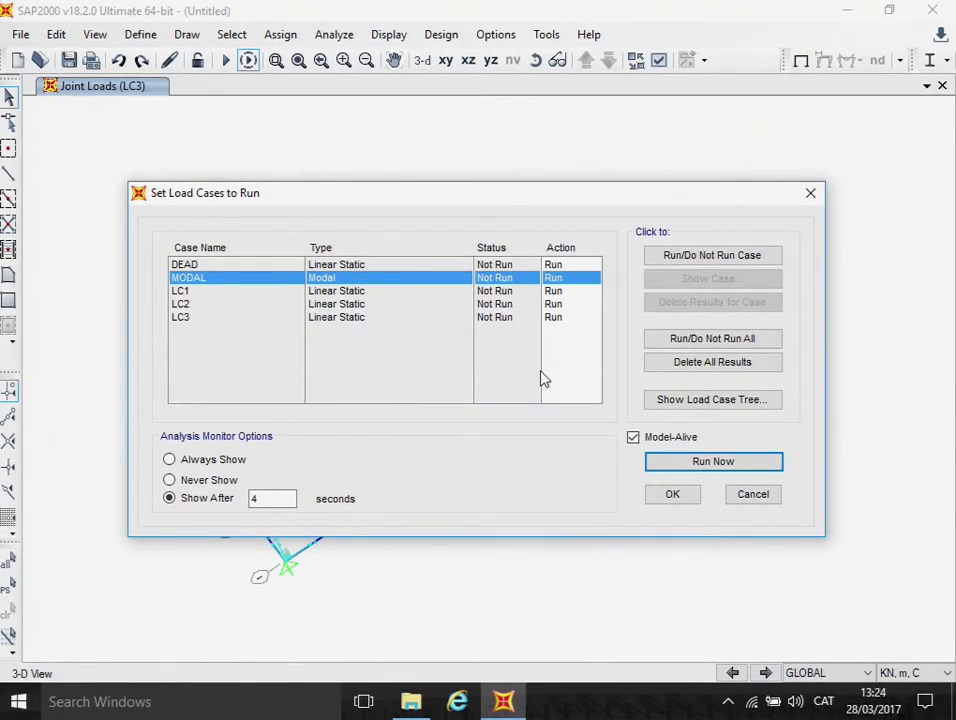
left_click(704, 343)
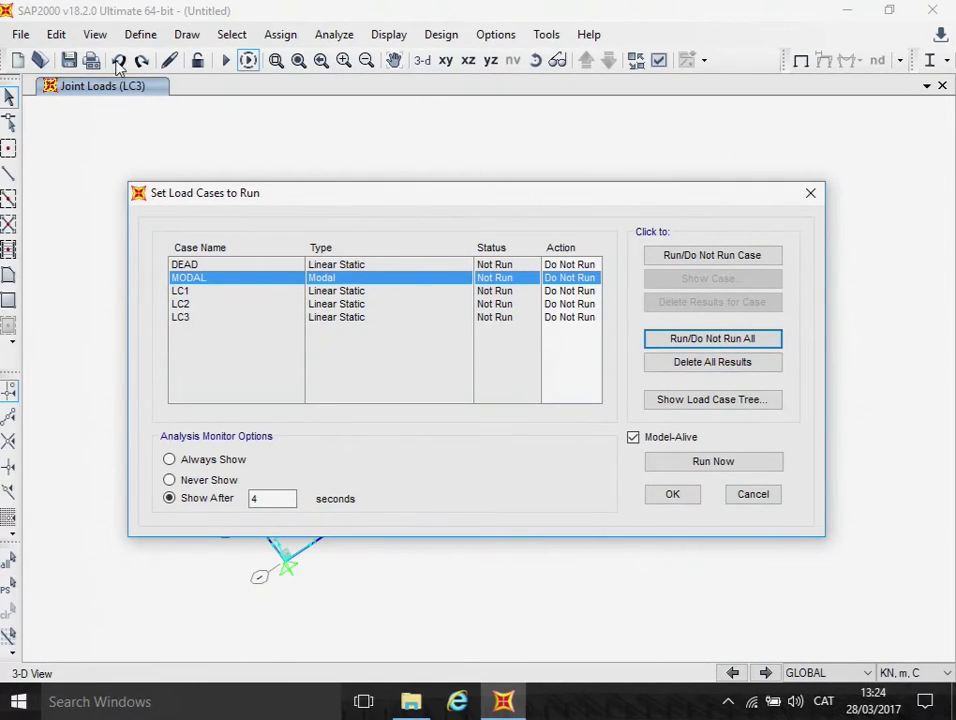
Set the DEAD, LC1, LC2 and LC3 load cases to Run
left_click(528, 265)
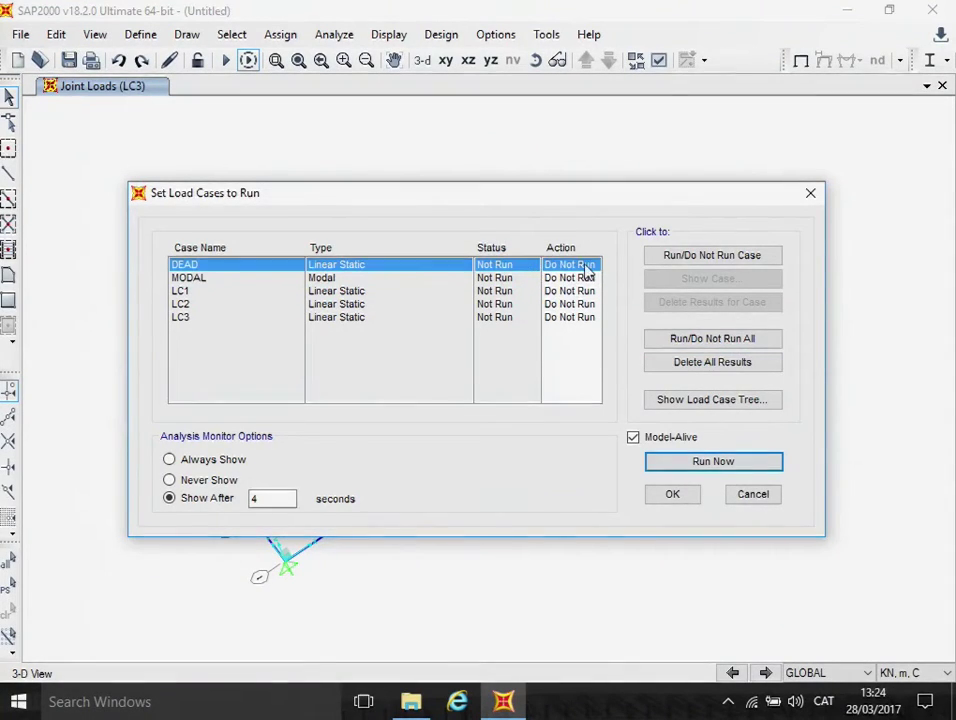
left_click(705, 261)
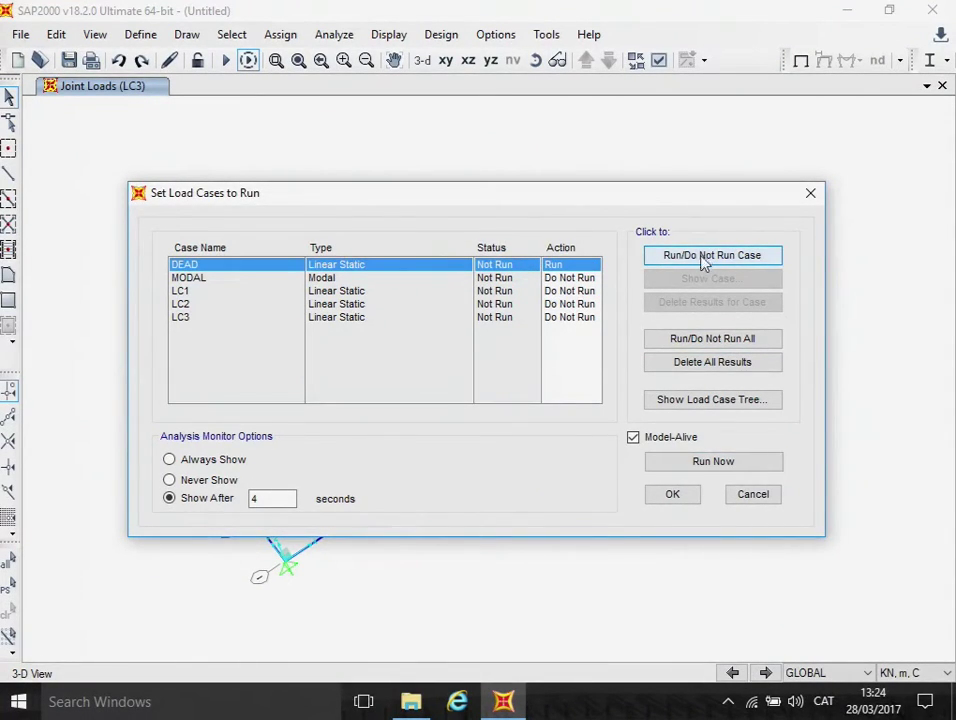
left_click(585, 291)
left_click(687, 257)
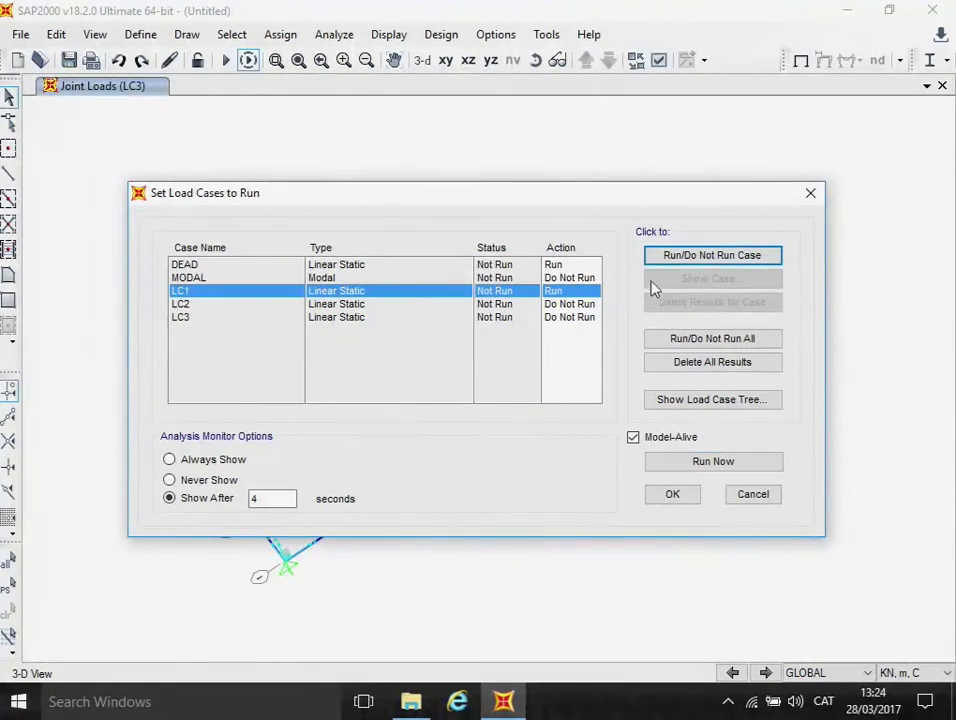
left_click(588, 305)
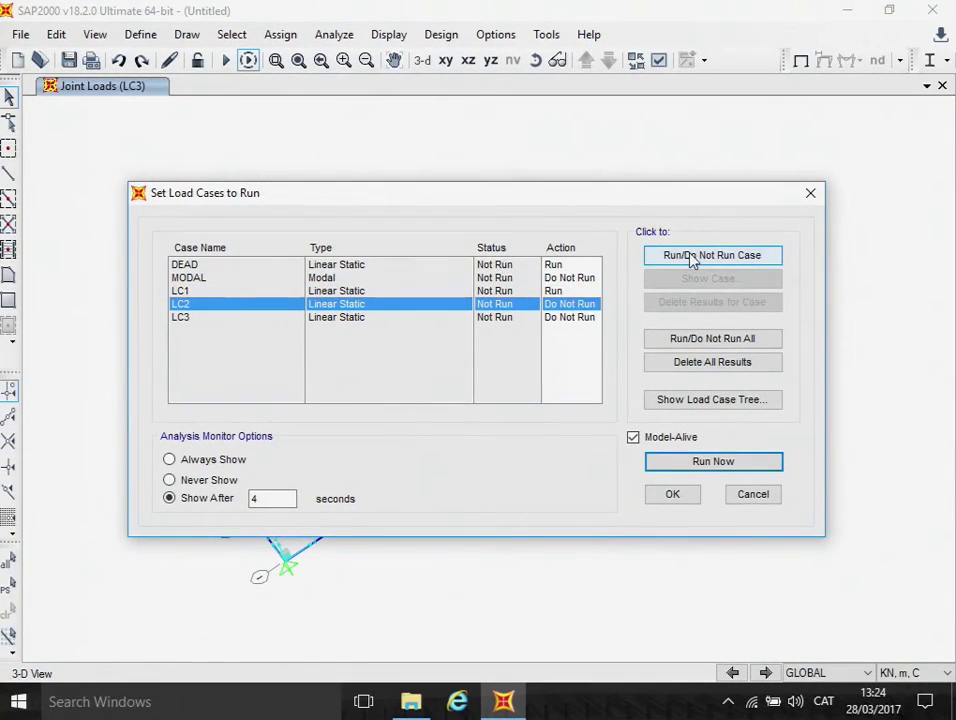
left_click(691, 258)
left_click(588, 318)
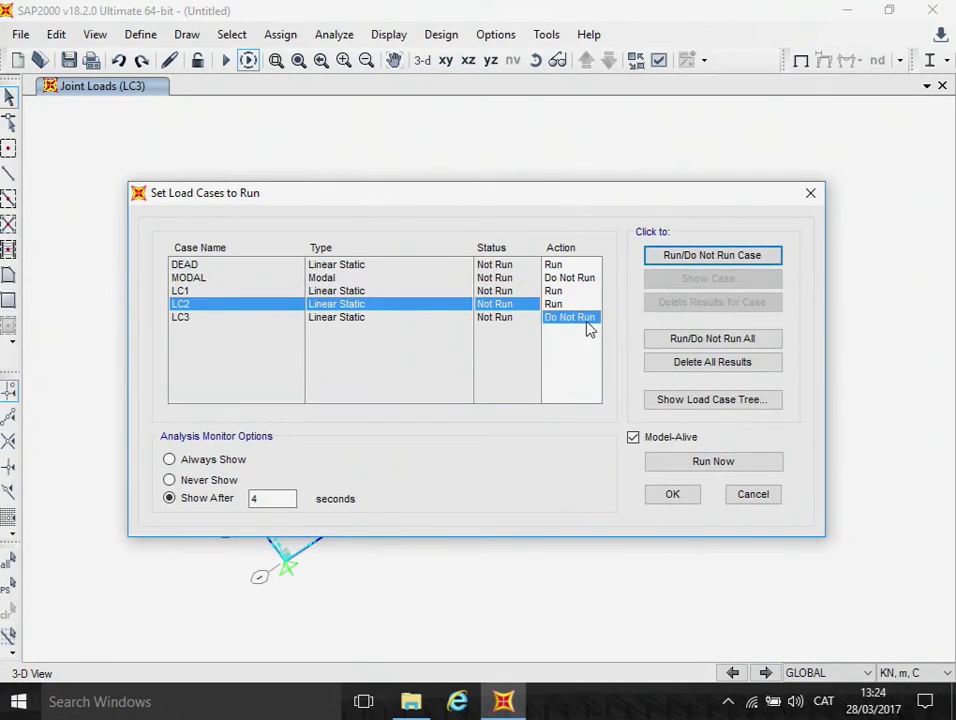
left_click(661, 258)
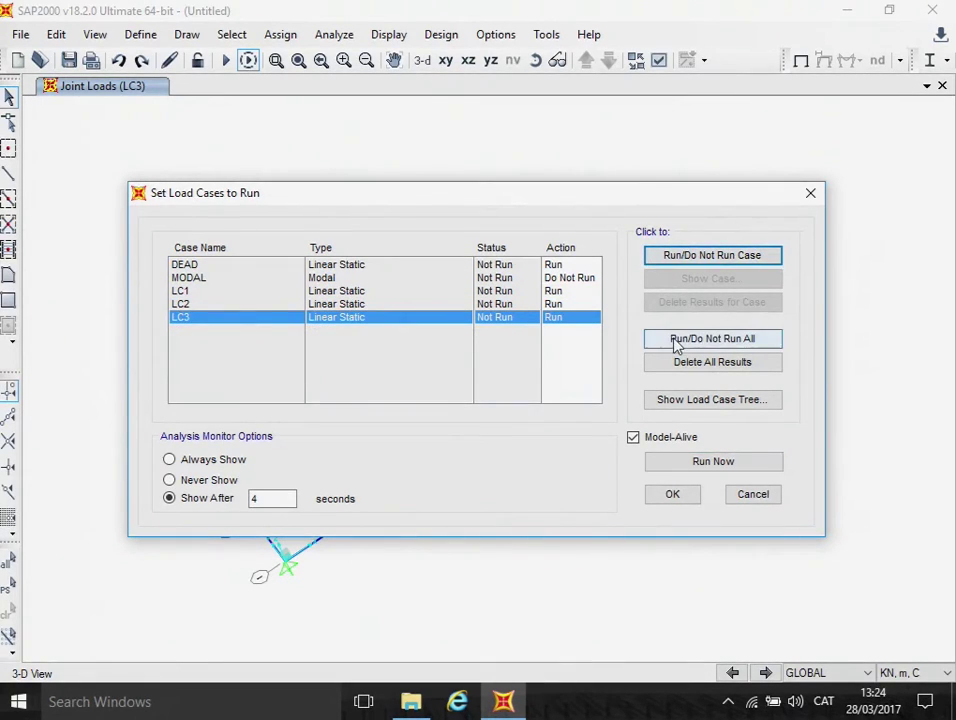
Include the MODAL case in the run as well and start the analysis
left_click(590, 279)
left_click(667, 257)
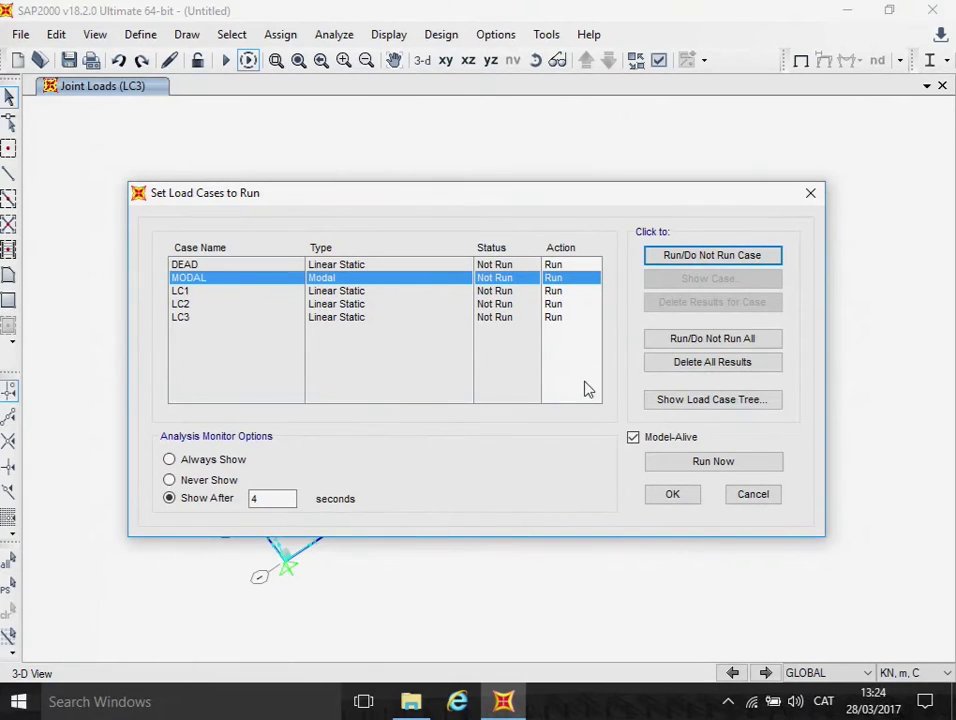
left_click(681, 466)
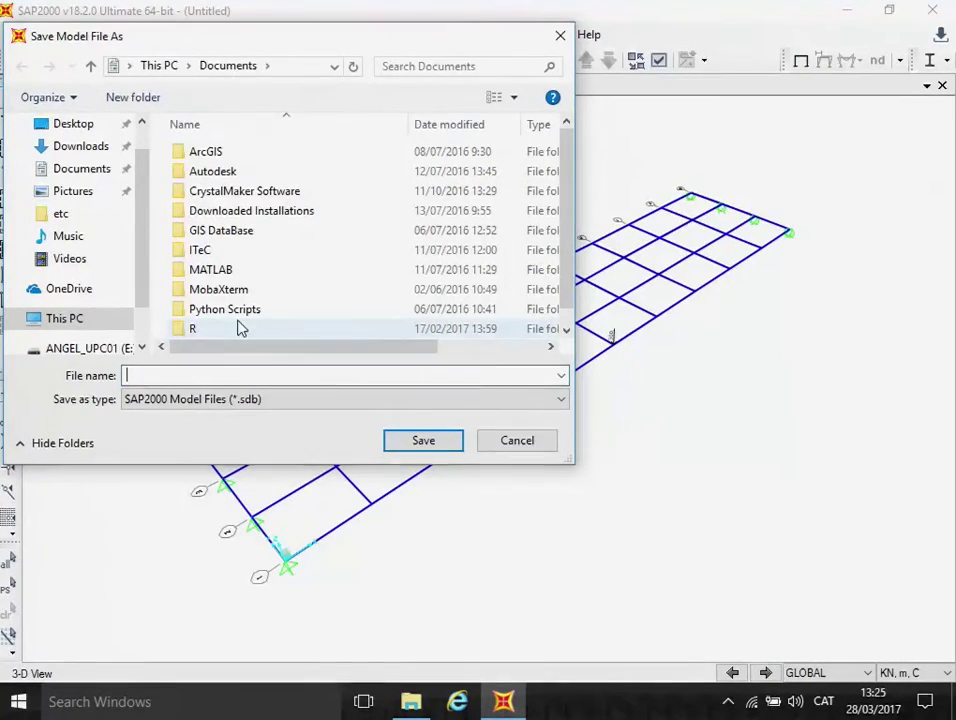
Create a folder named SAP 2000 on the Desktop while saving the model
left_click(70, 128)
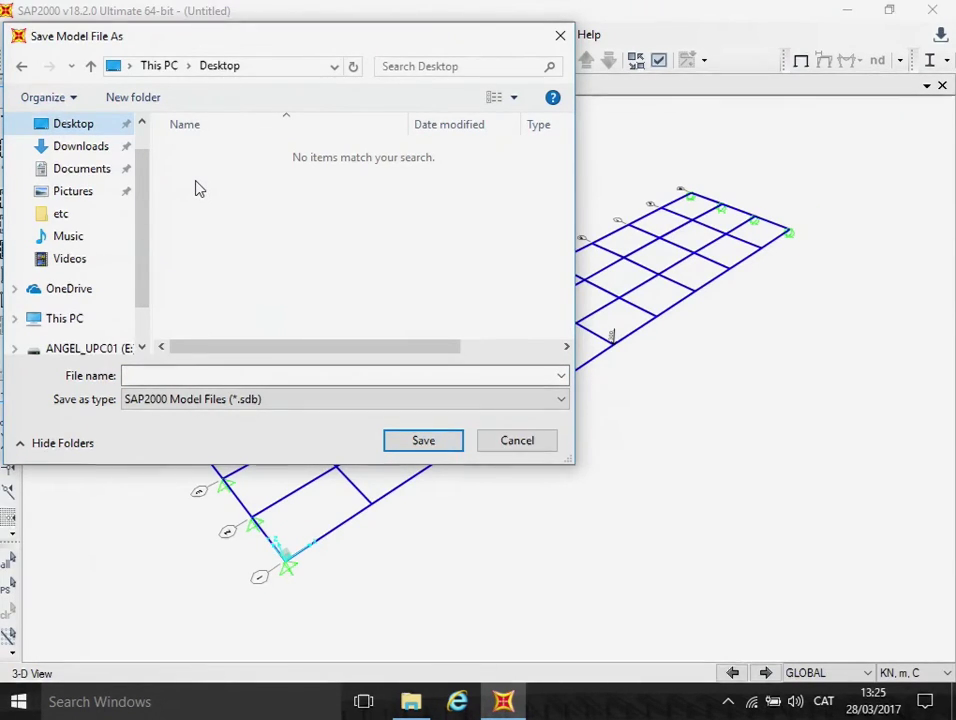
left_click(130, 99)
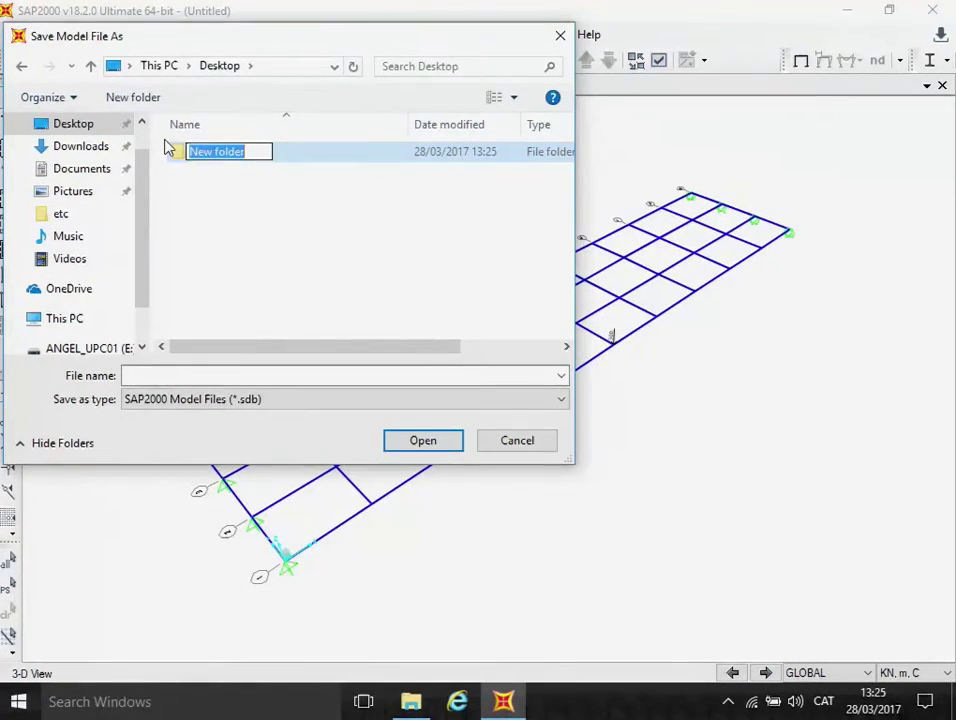
type("S")
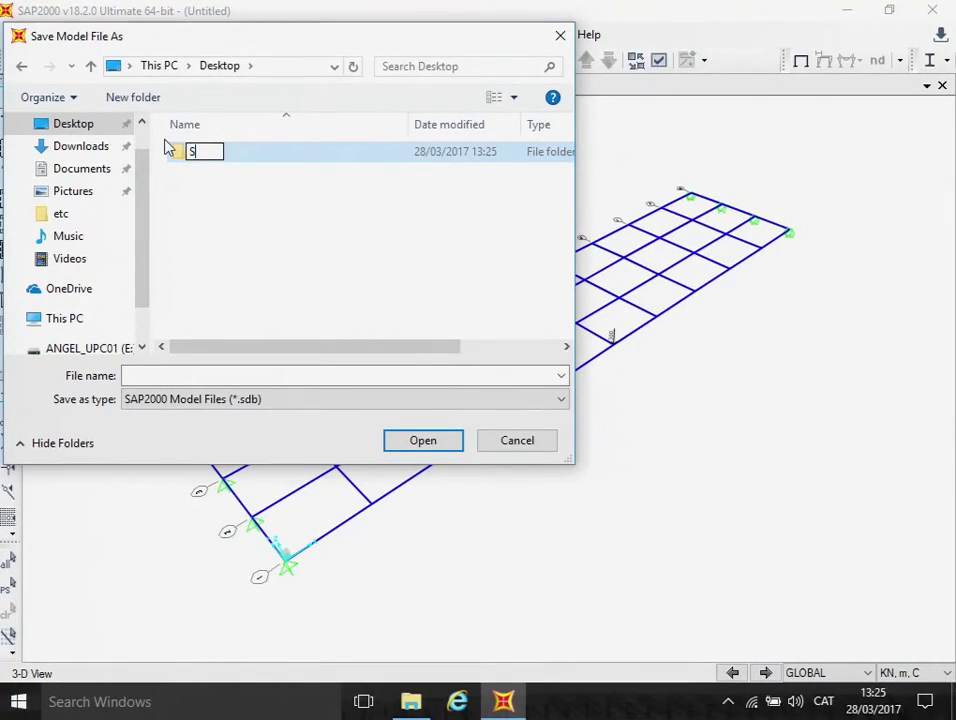
type("AP 2000")
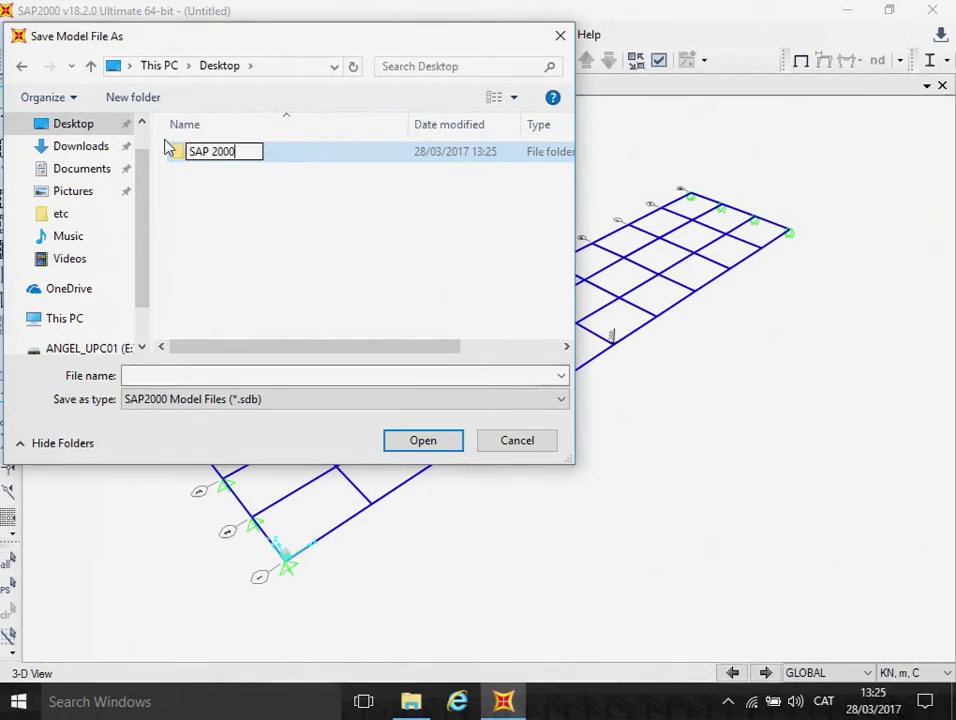
key("Return")
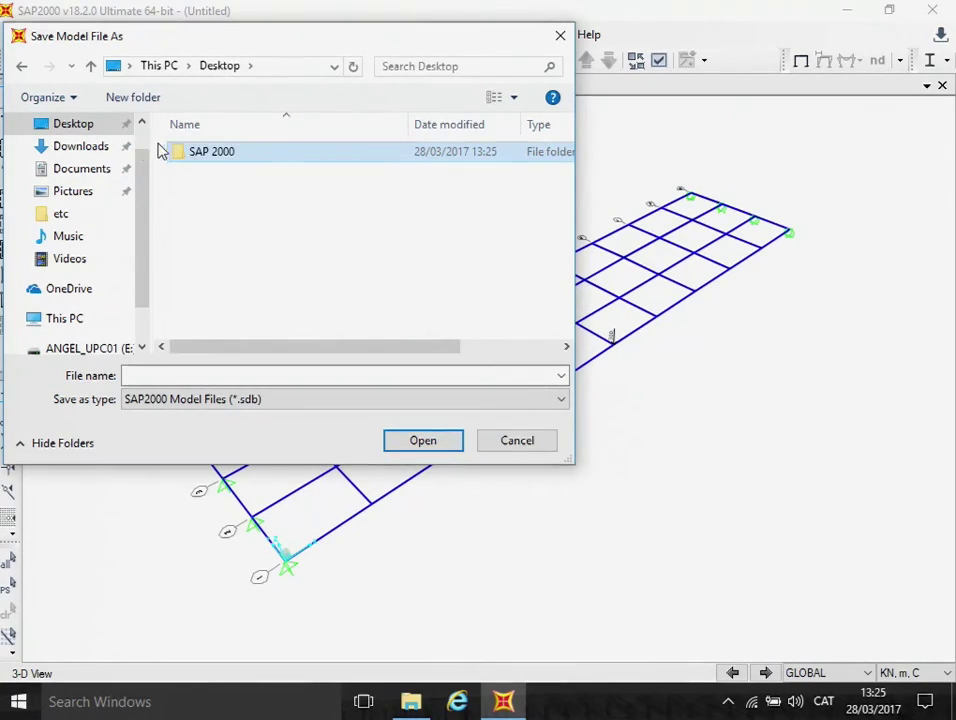
Save the model directly on the Desktop as EMPA beams so that the analysis runs
left_click(145, 375)
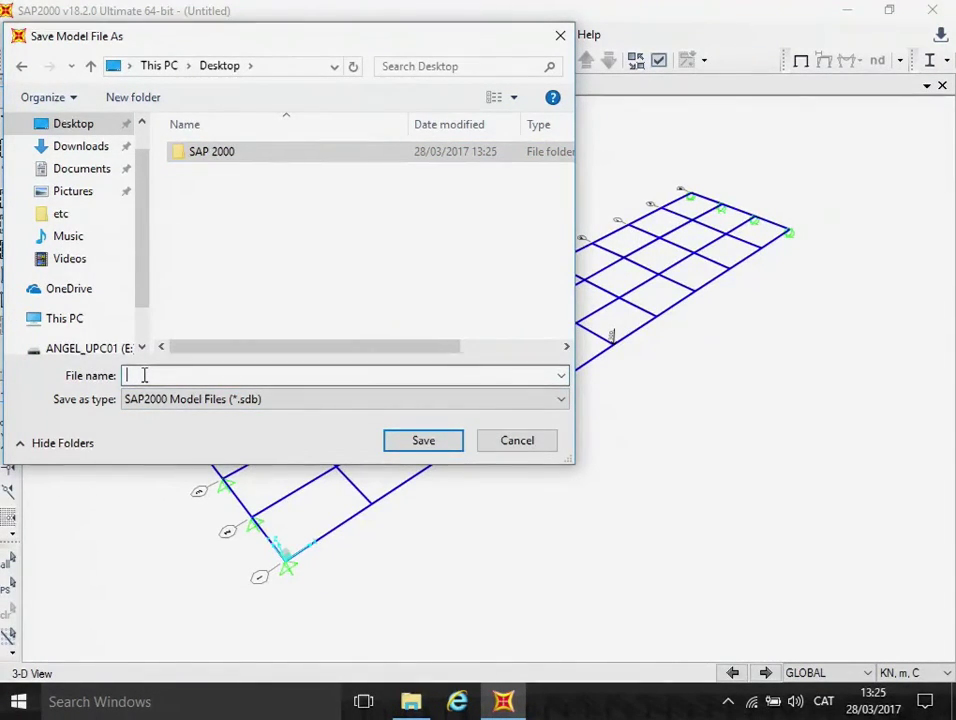
type("EM")
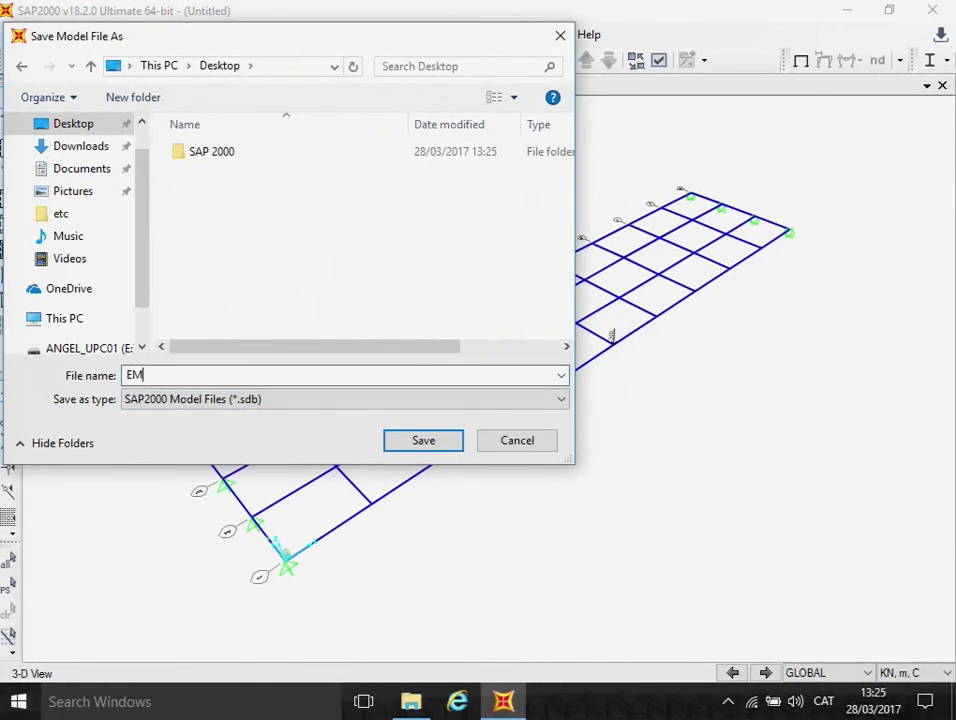
type("PA beams")
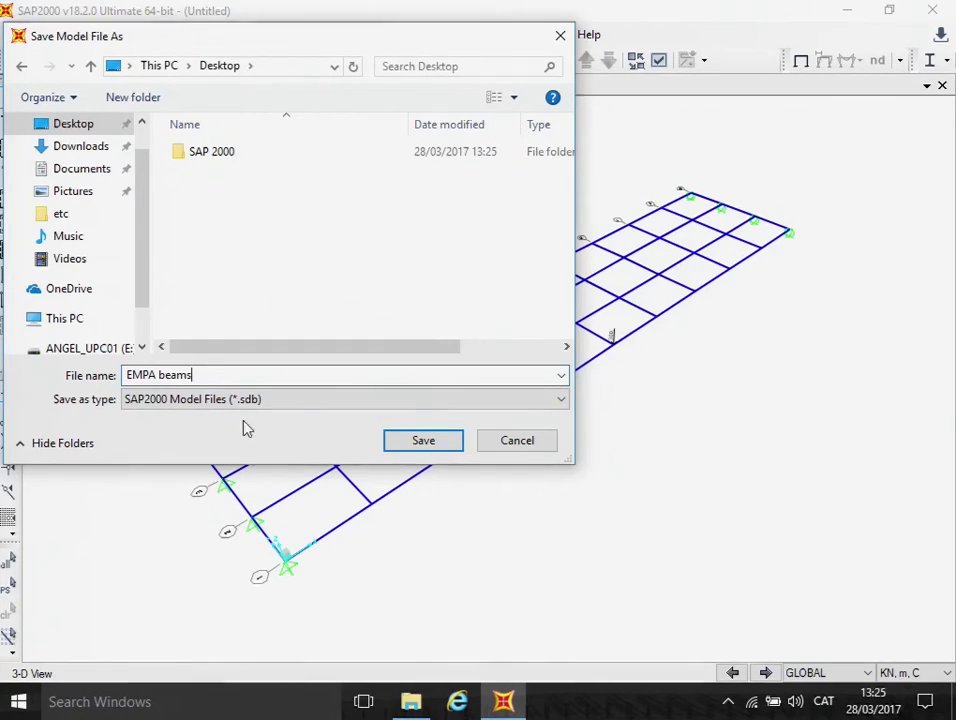
left_click(420, 443)
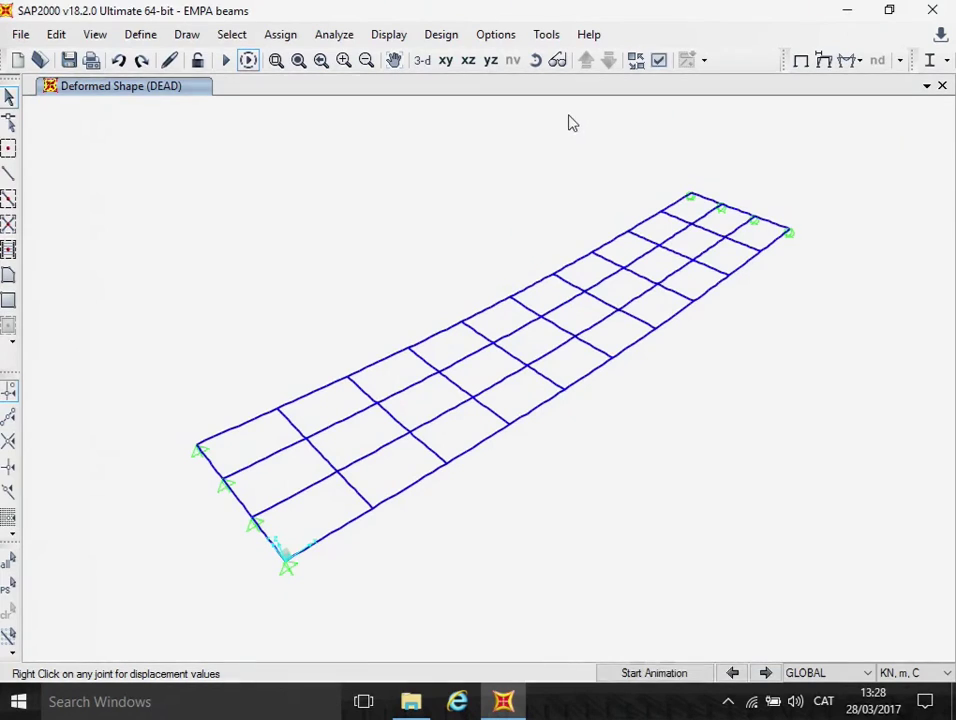
Display the deformed shape for load case LC3 with the wire shadow of the undeformed grillage
left_click(824, 62)
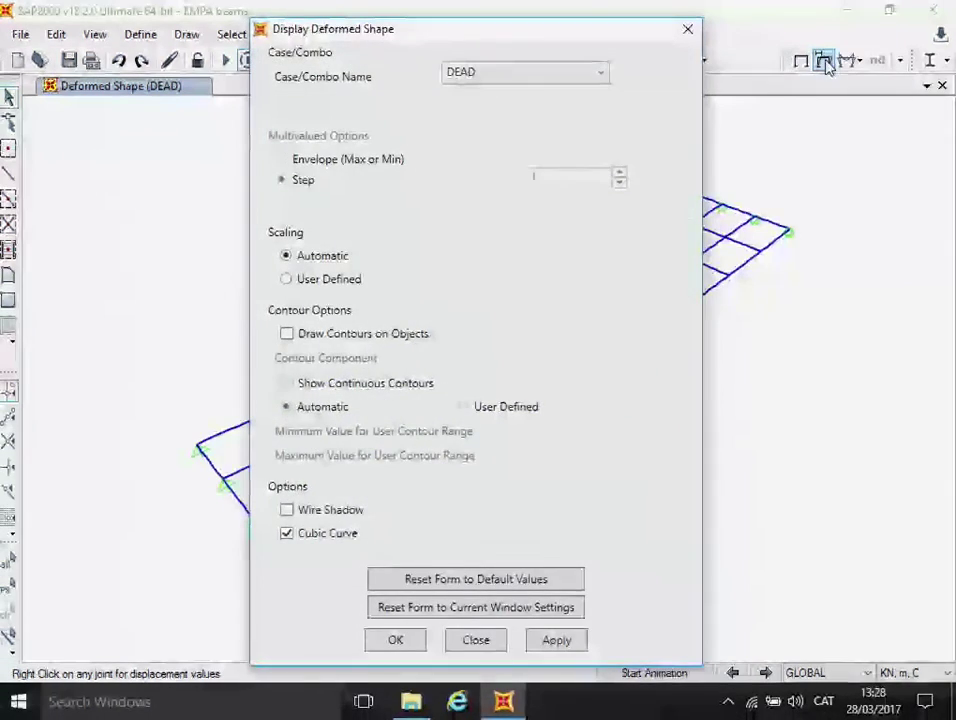
left_click(602, 76)
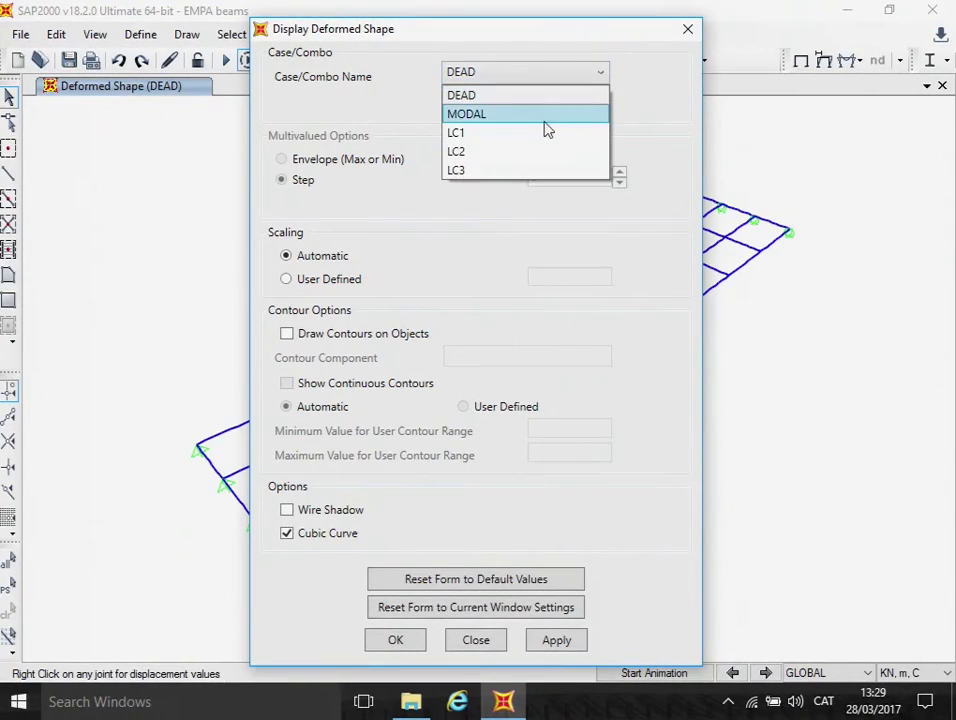
left_click(496, 172)
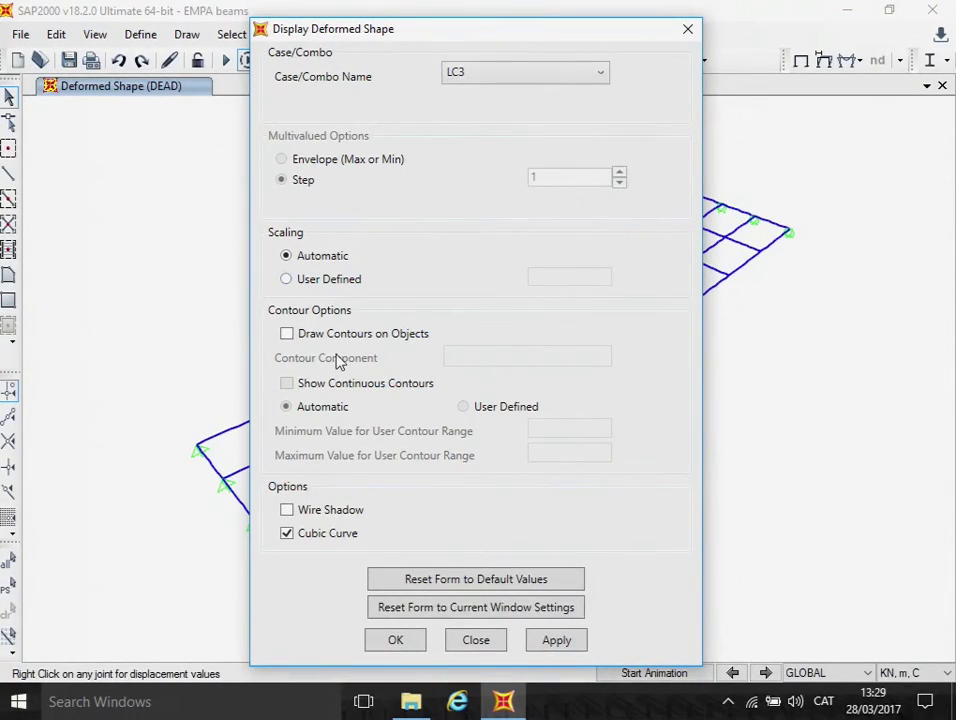
left_click(287, 510)
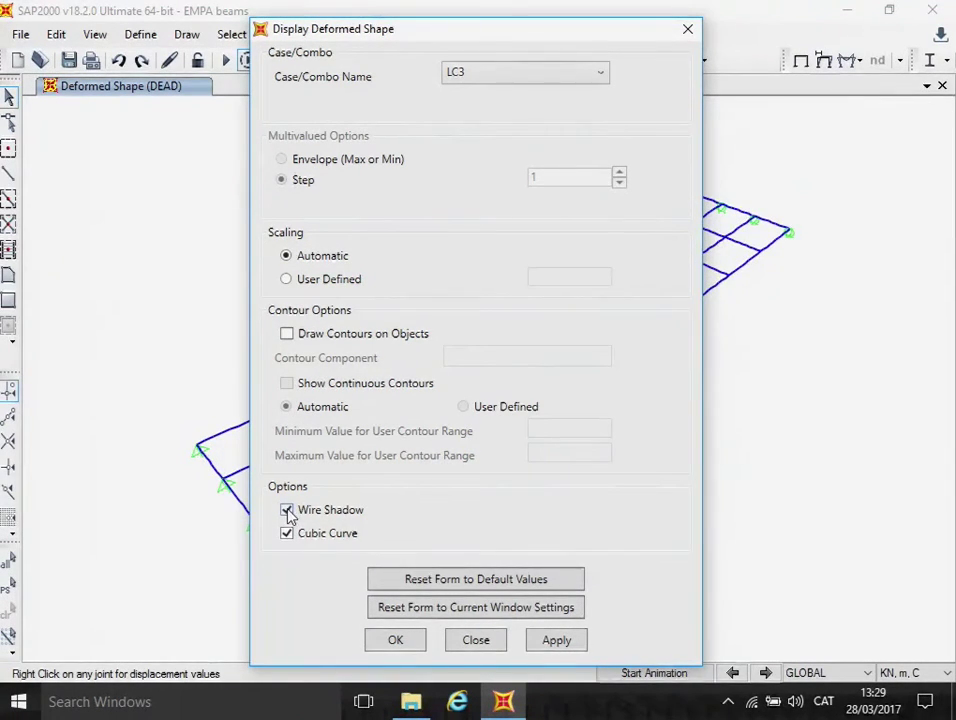
left_click(395, 640)
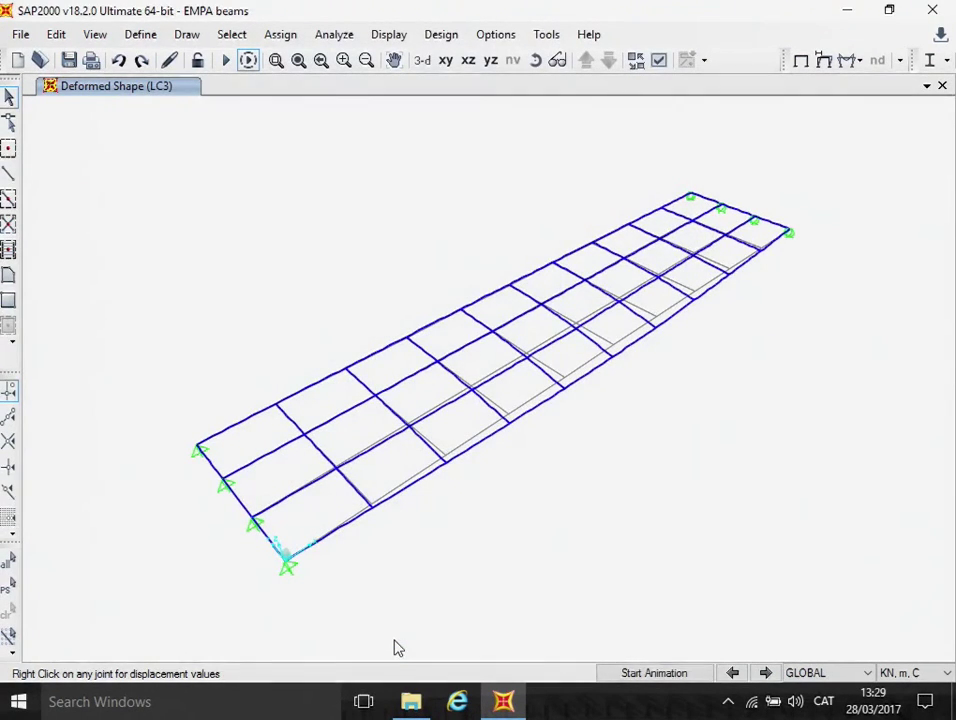
Set a user-defined scale factor of 500 for the LC3 deformed shape and examine the loaded edge beam
left_click(826, 63)
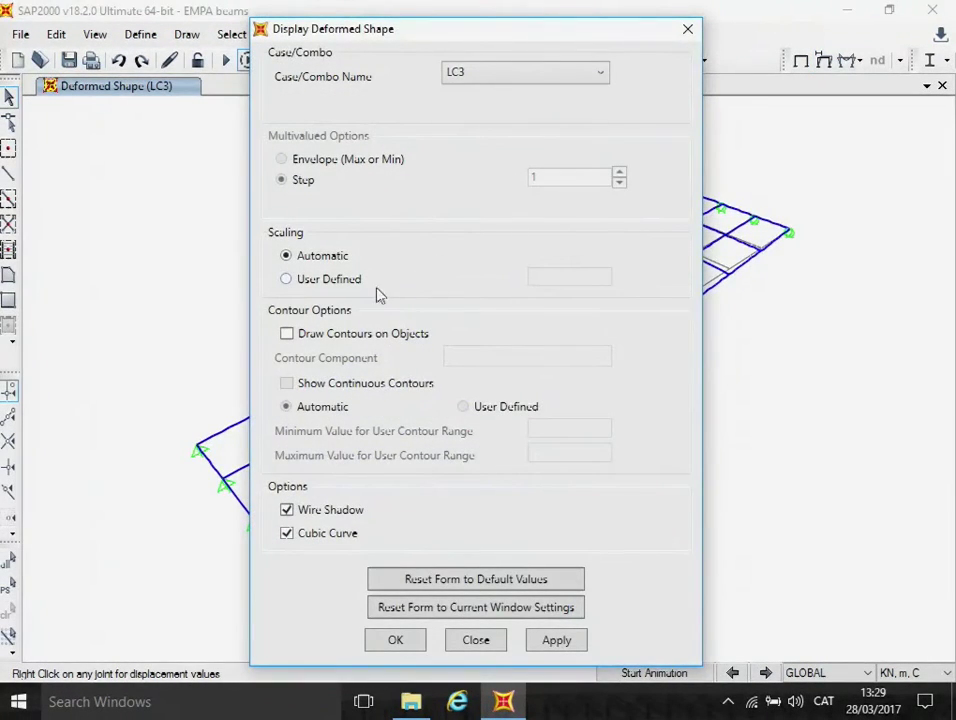
left_click(287, 280)
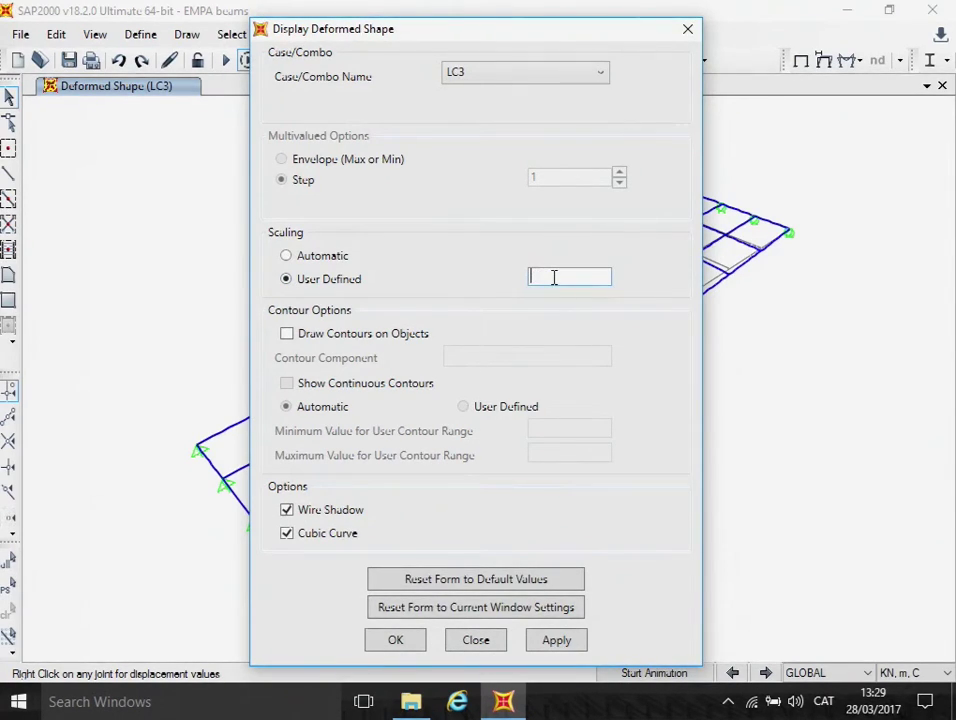
type("500")
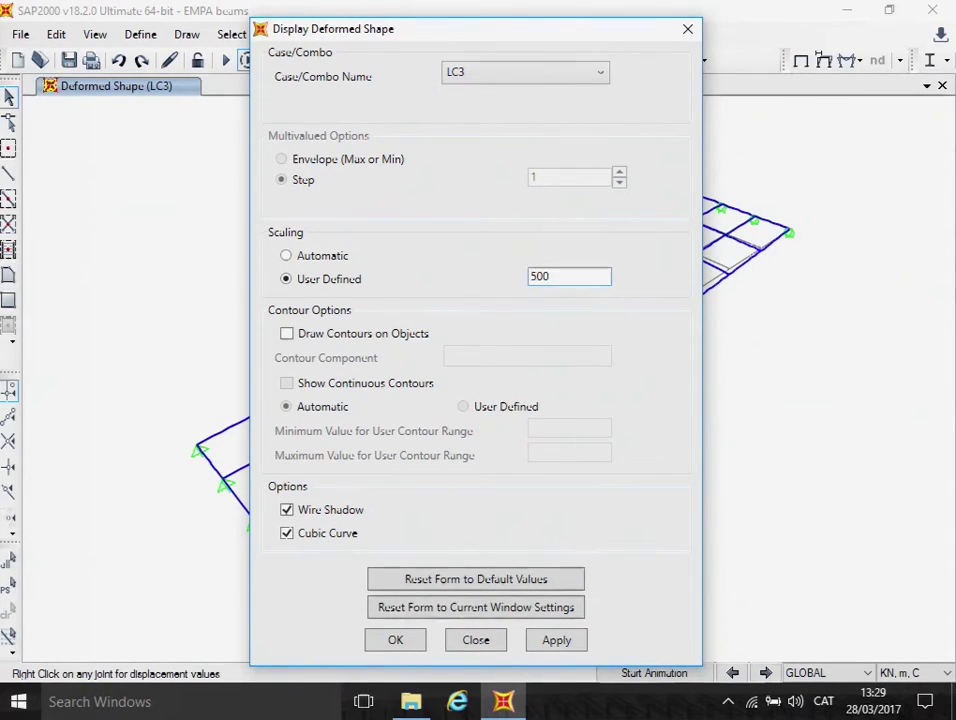
left_click(414, 643)
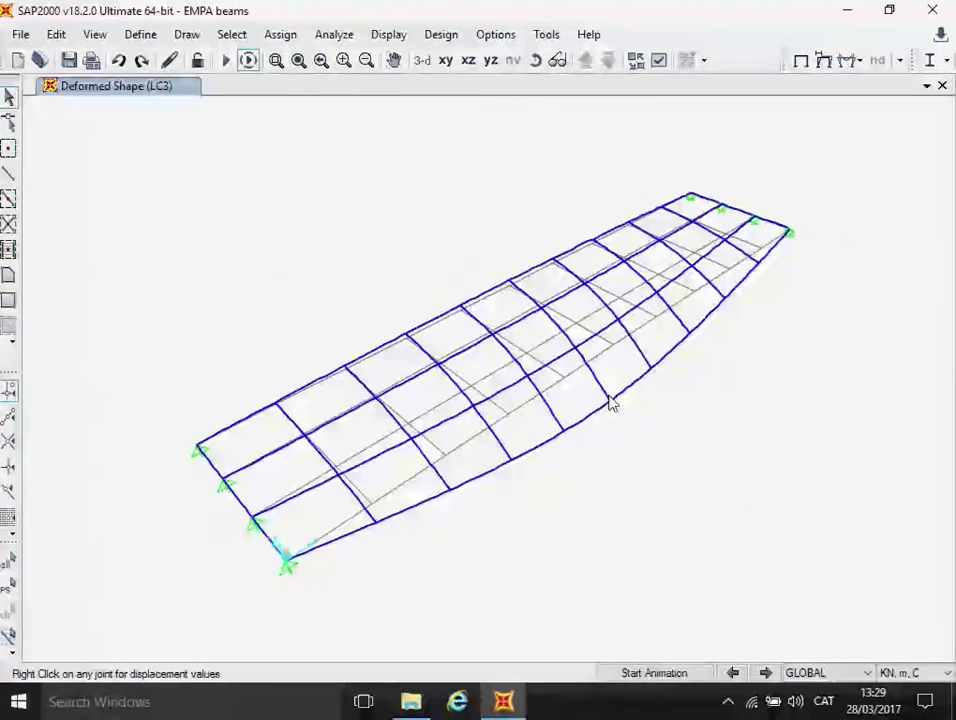
mouse_move(611, 403)
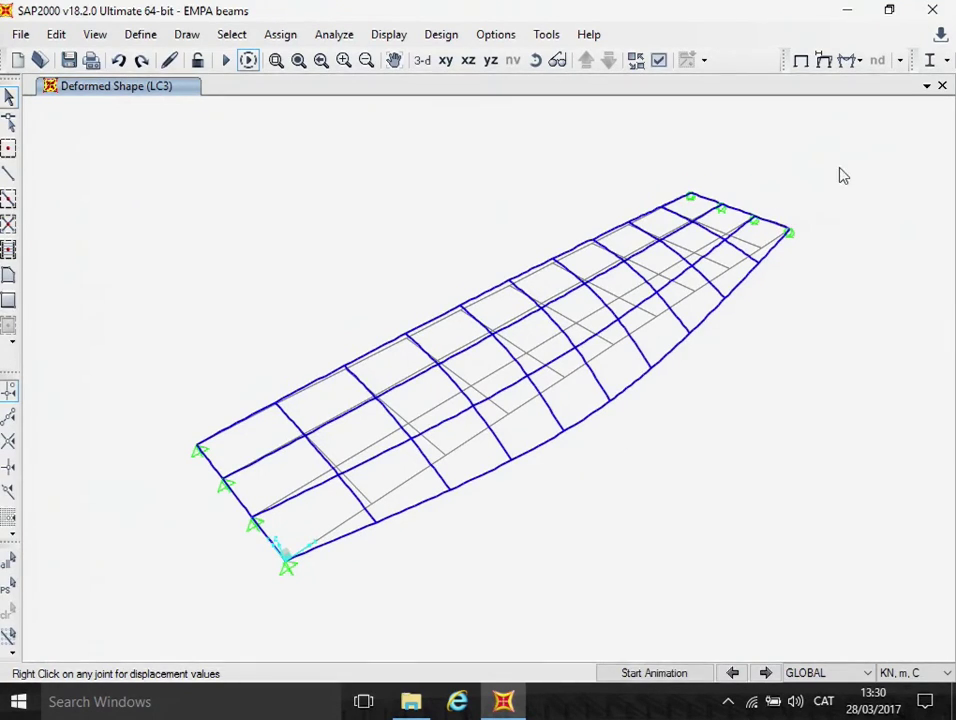
Display the LC3 joint reactions as arrows and examine them up close at the four supports of the grillage's far end
left_click(860, 62)
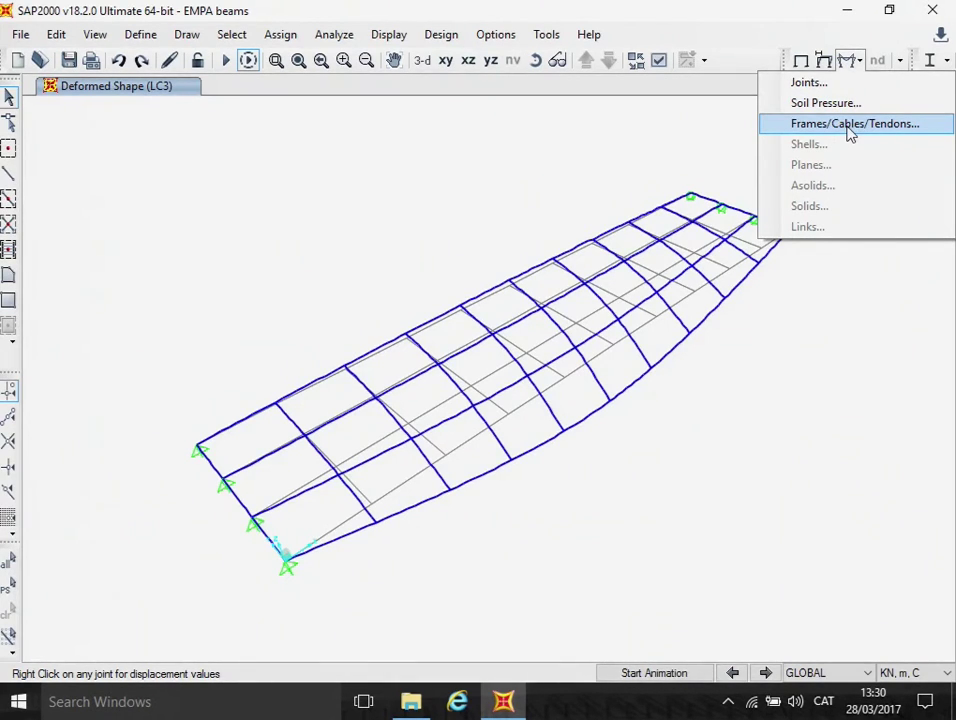
left_click(813, 84)
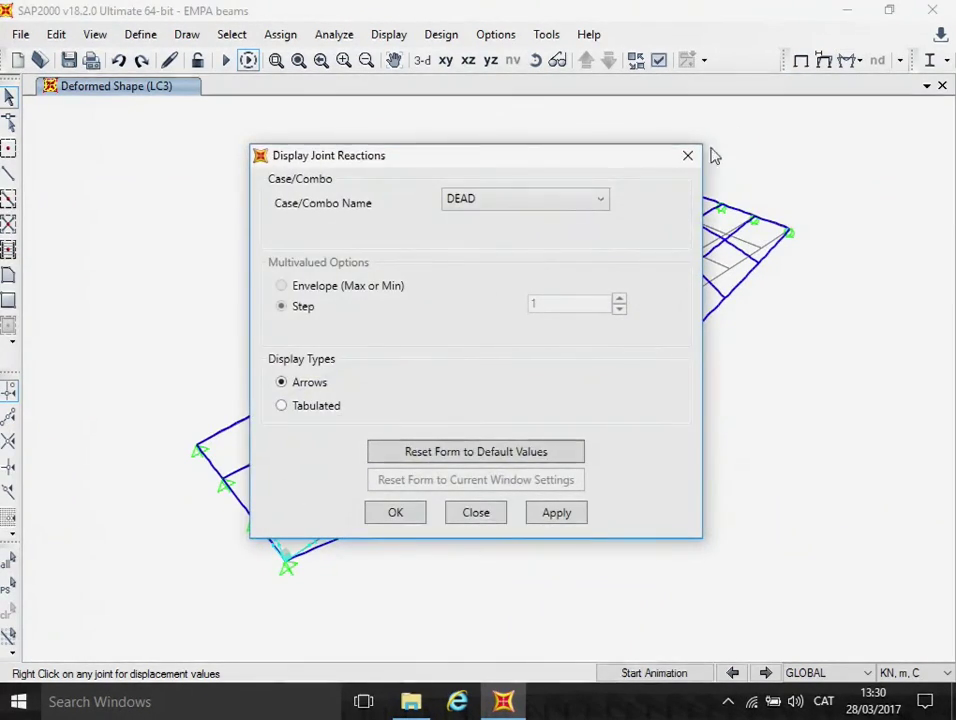
left_click(605, 198)
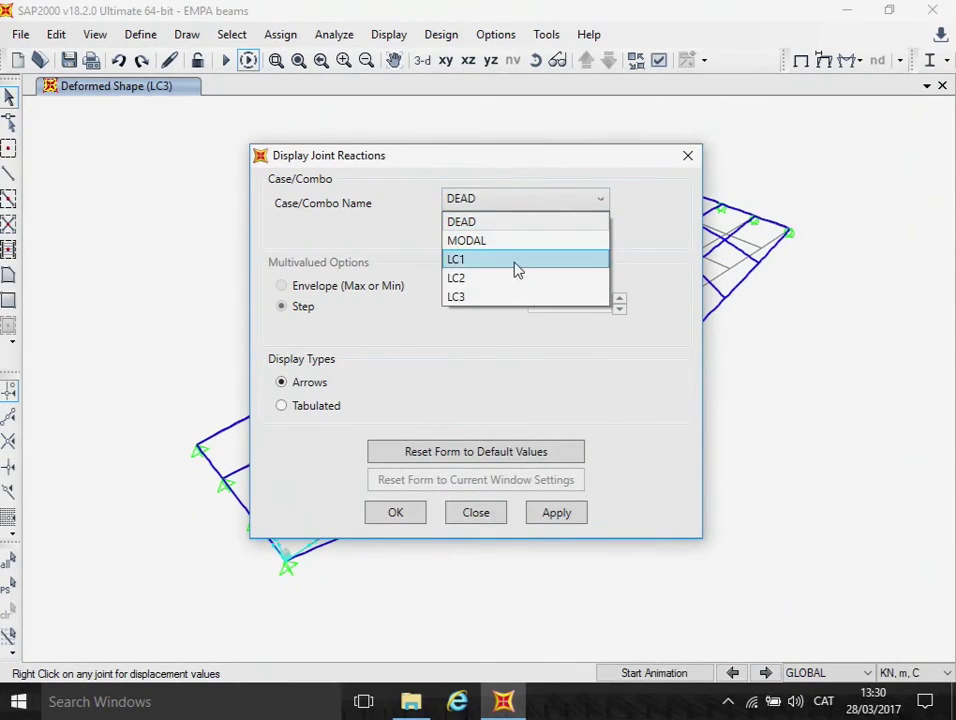
left_click(508, 298)
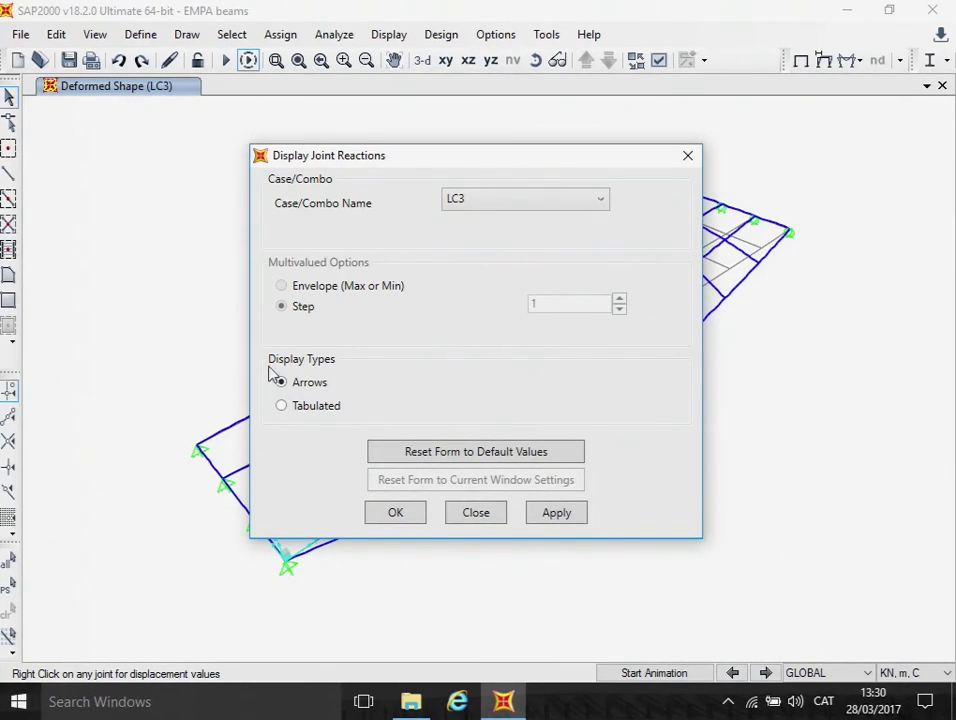
left_click(395, 513)
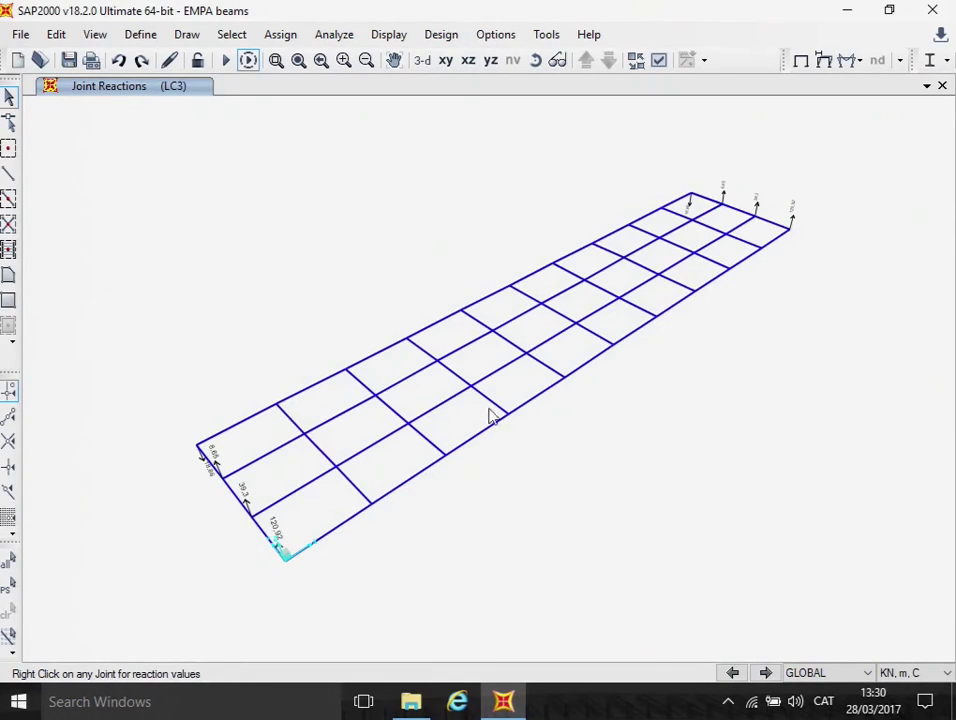
left_click(276, 61)
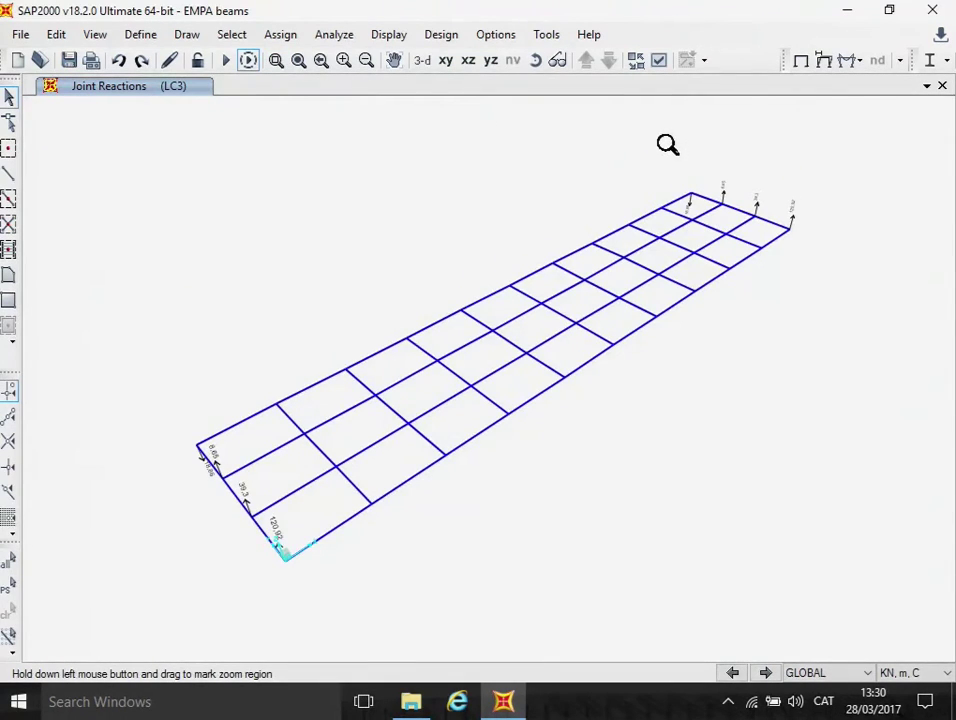
left_click_drag(656, 141, 822, 282)
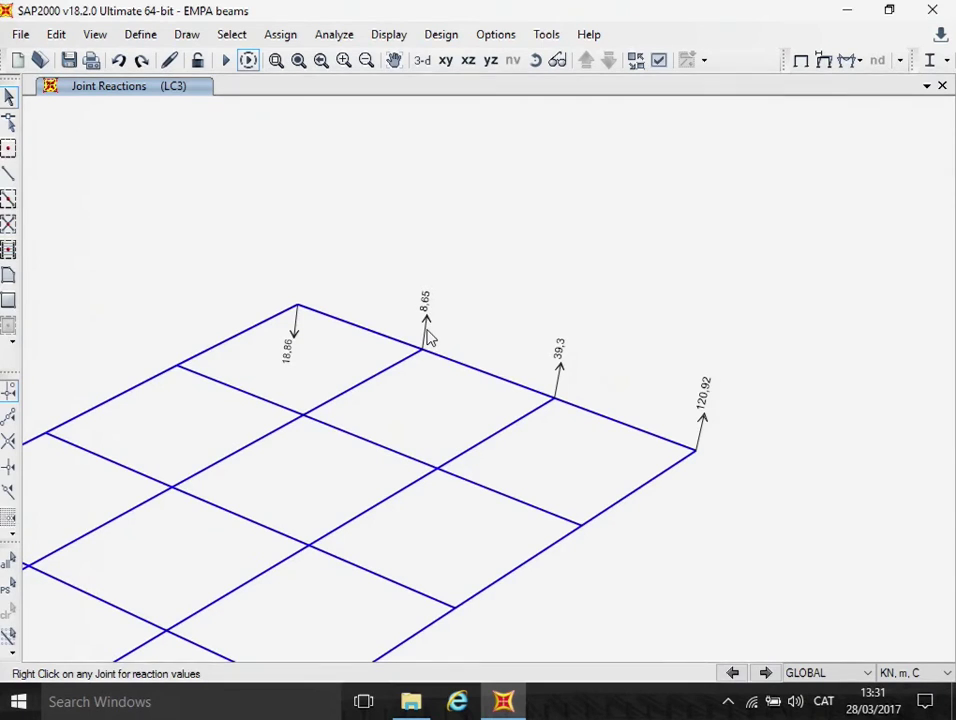
Open the Windows Calculator and bring it in front of the SAP2000 view with the LC3 joint reactions
left_click(849, 12)
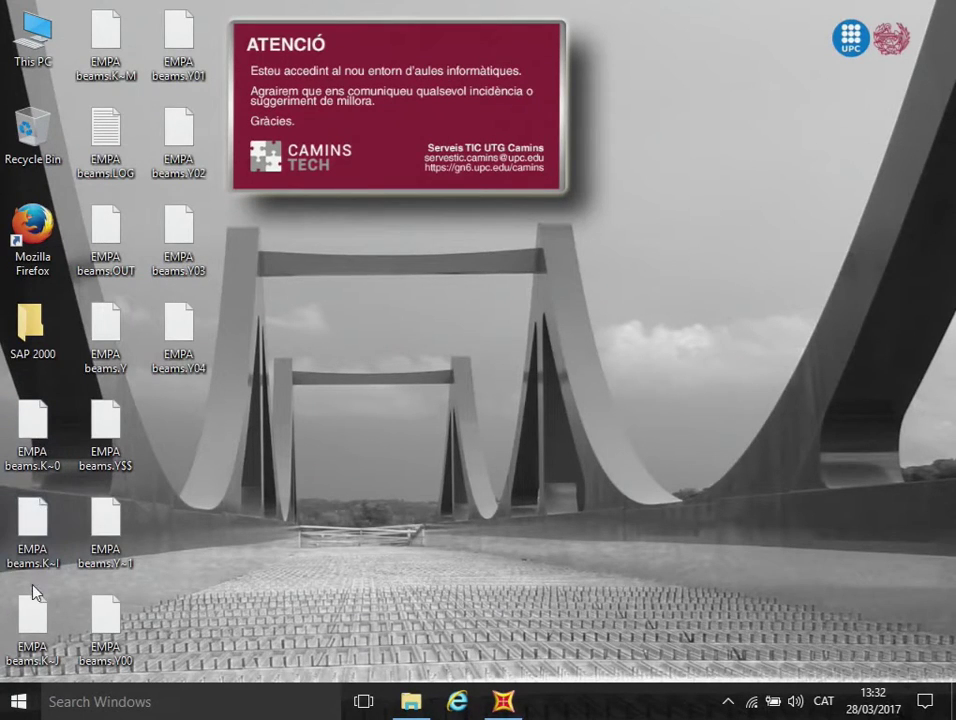
left_click_drag(34, 622, 104, 528)
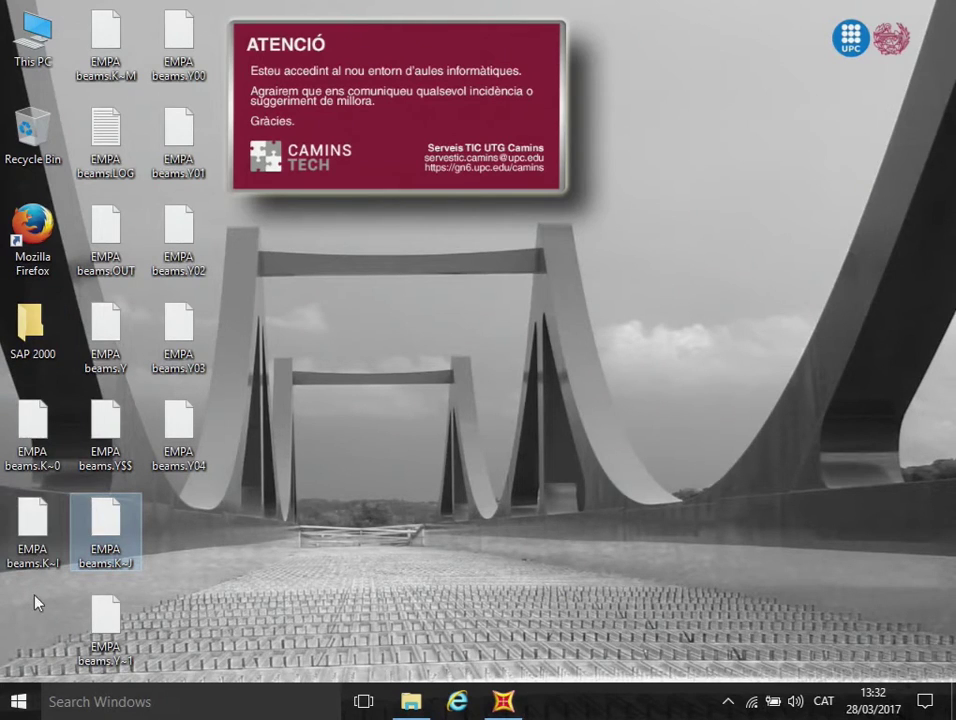
left_click(17, 706)
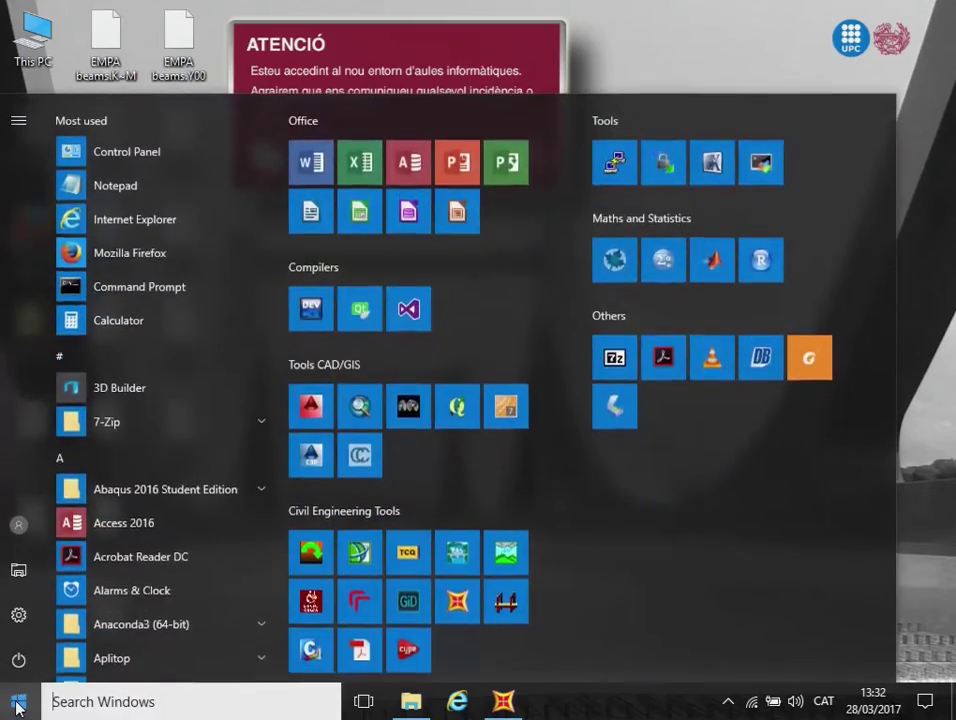
left_click(17, 706)
left_click(17, 704)
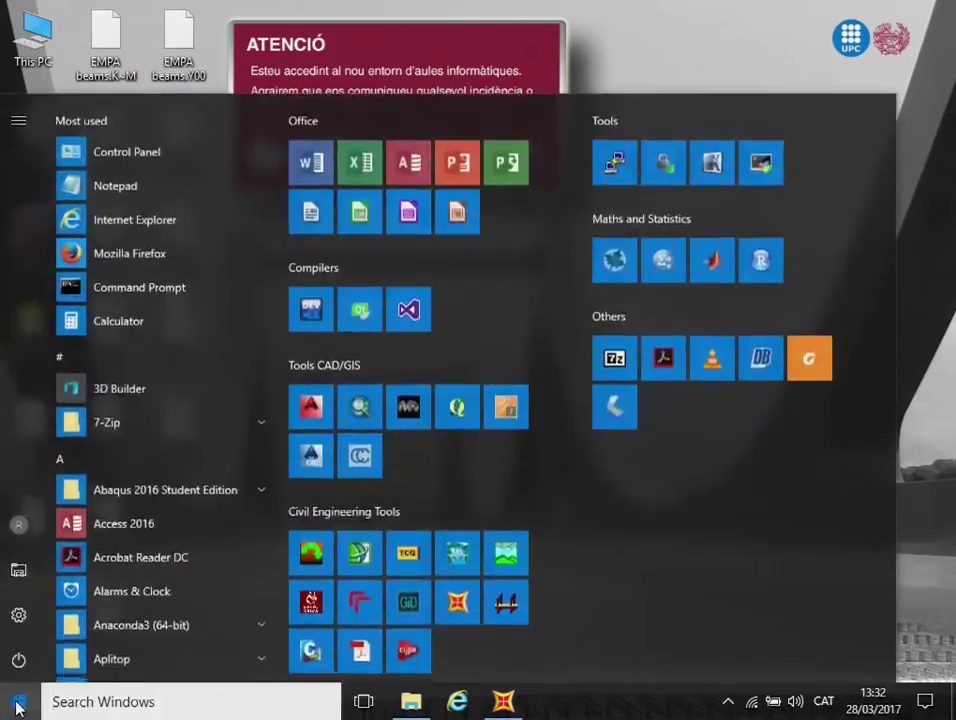
left_click(17, 700)
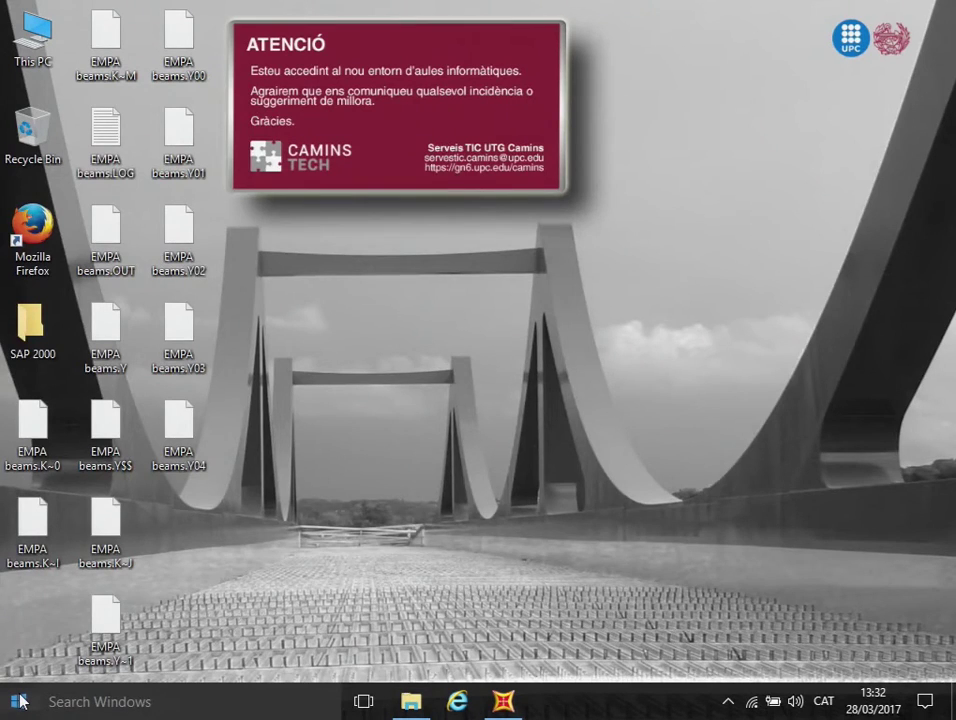
left_click(20, 703)
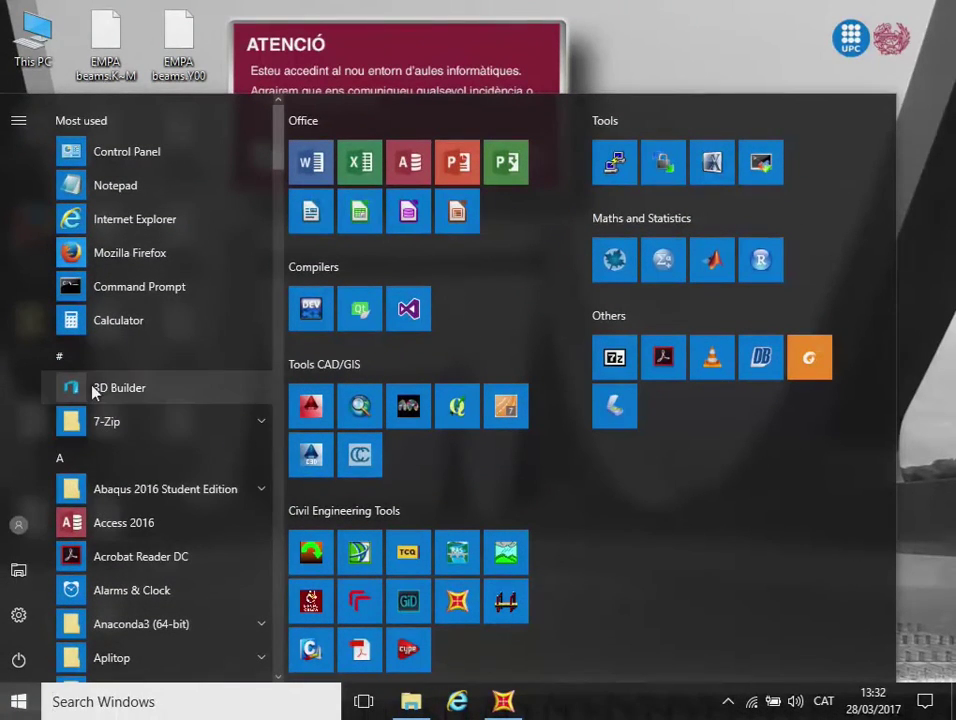
left_click(82, 322)
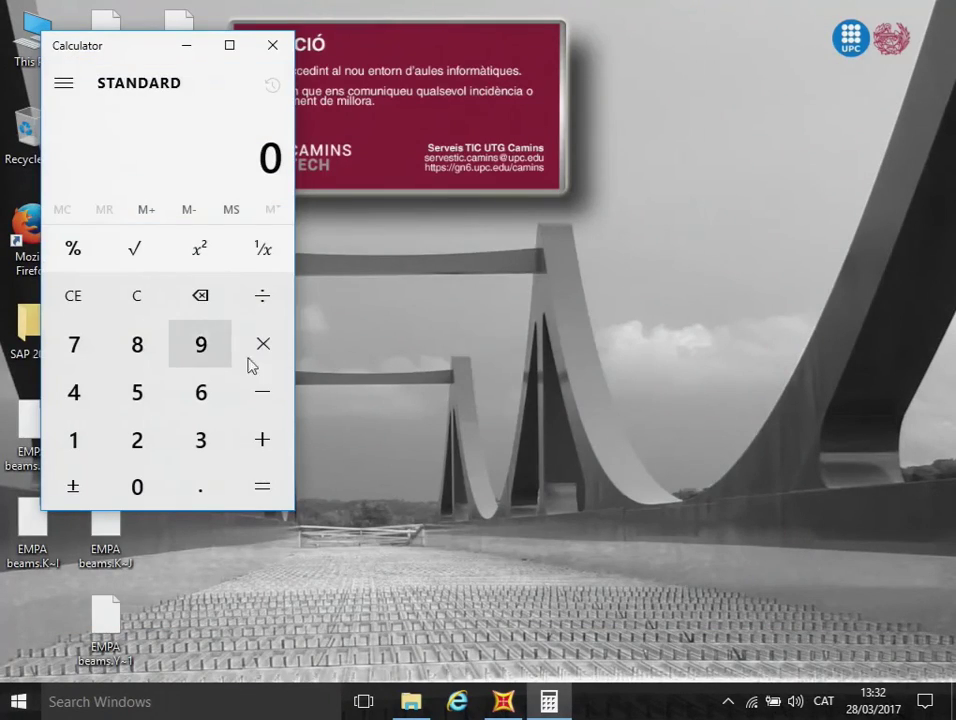
left_click(510, 700)
left_click(548, 702)
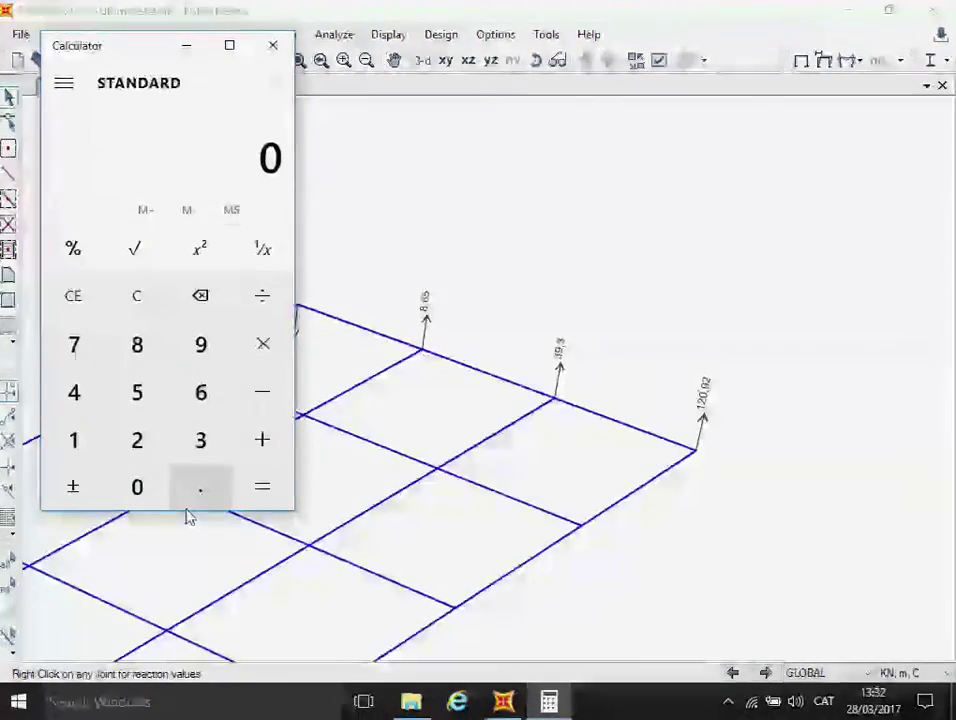
type("12,0")
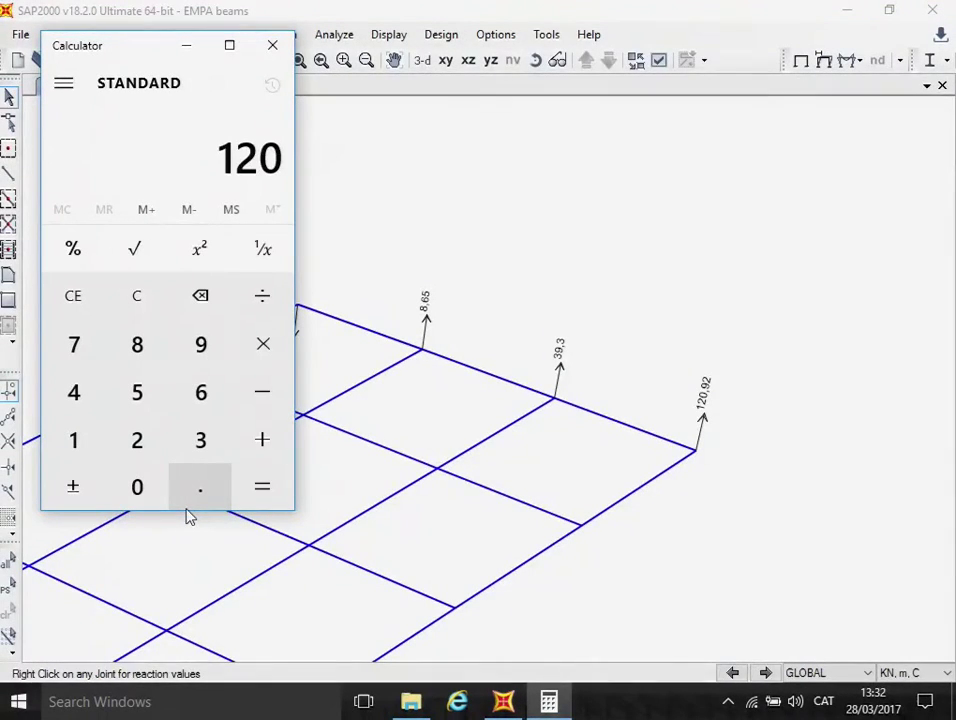
type("92")
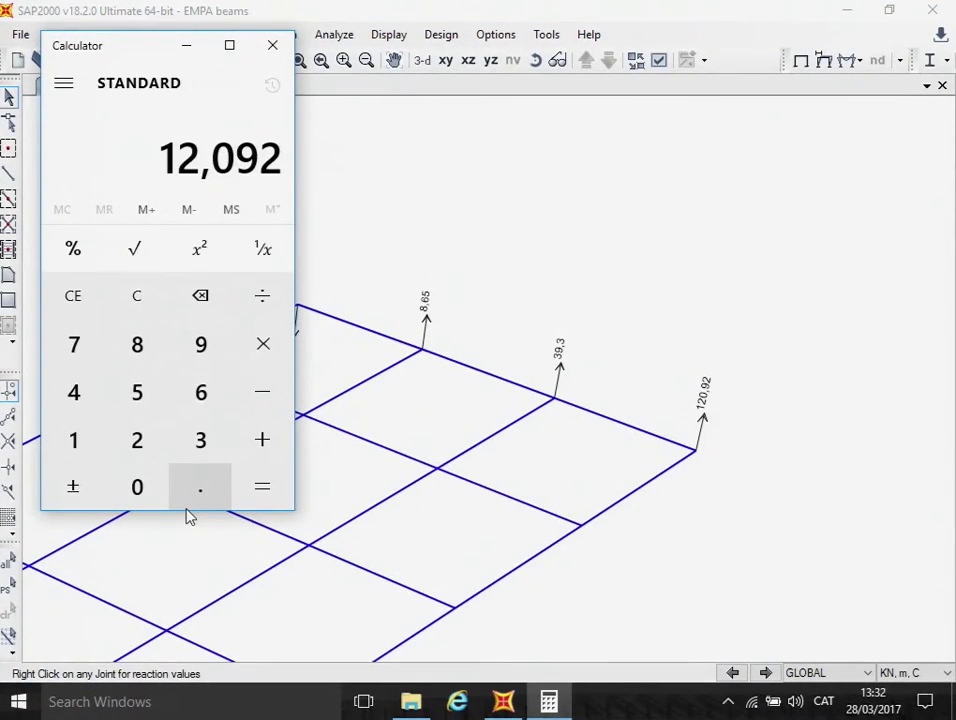
key("BackSpace")
key("BackSpace")
key("BackSpace")
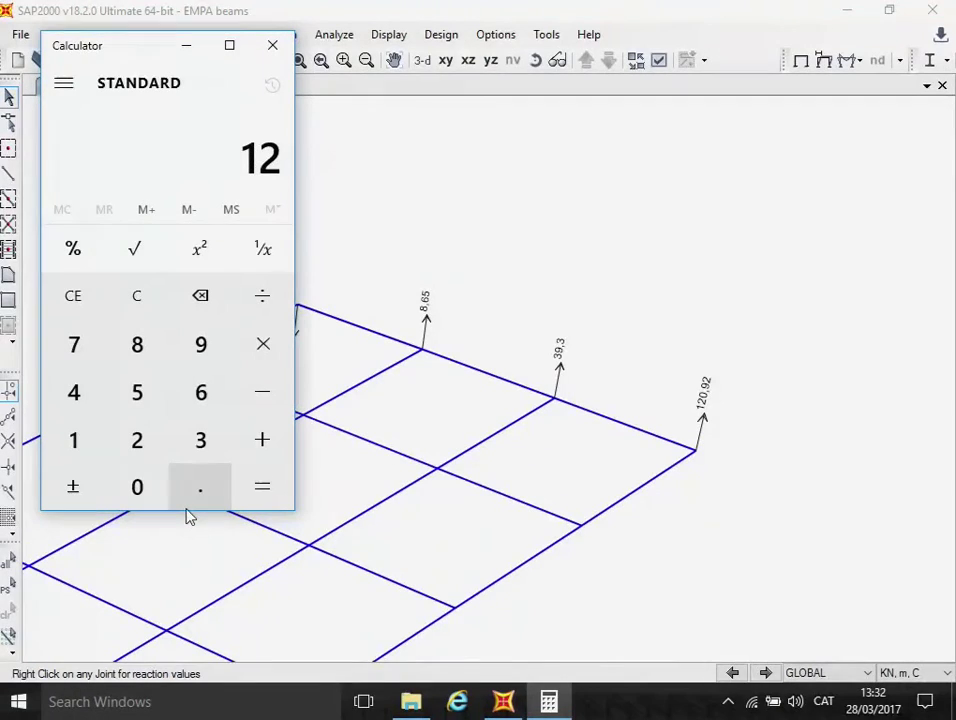
type("0")
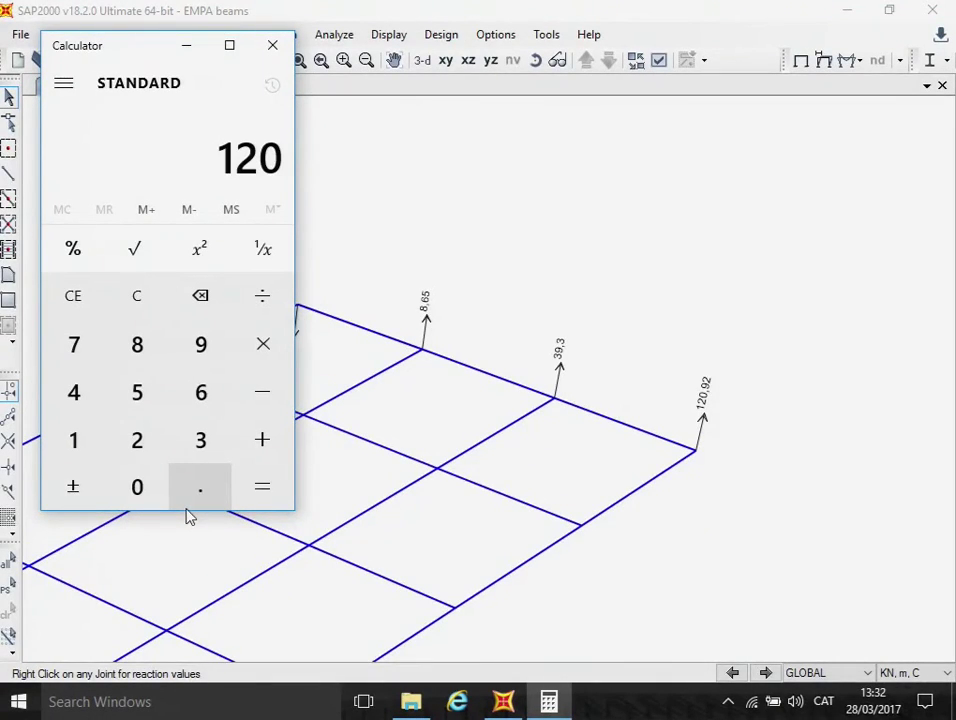
type("92")
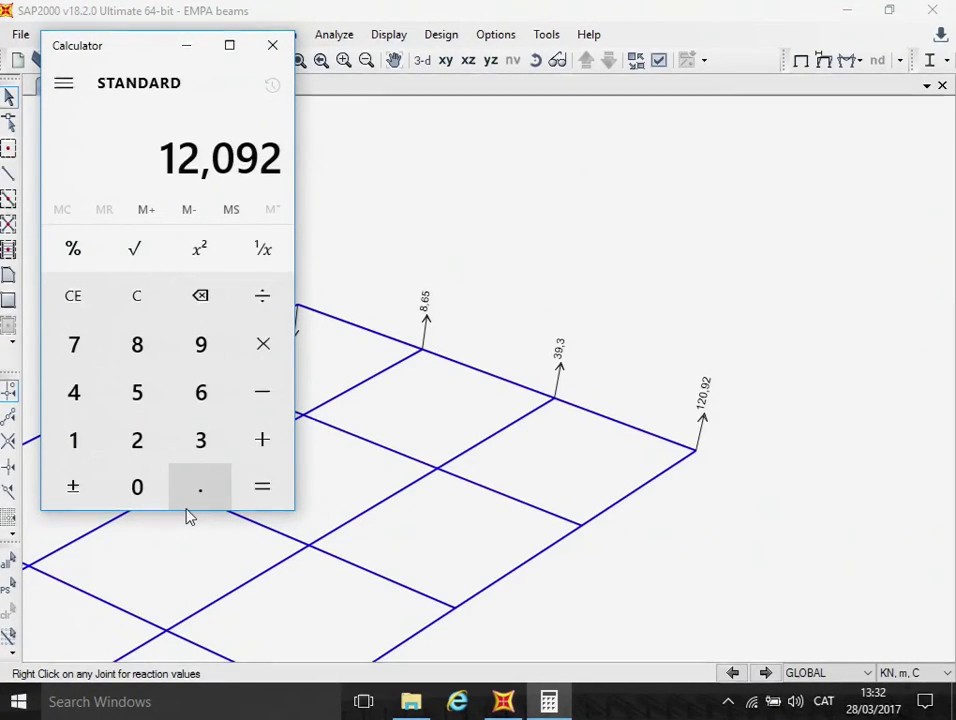
key("BackSpace")
key("BackSpace")
key("BackSpace")
key("BackSpace")
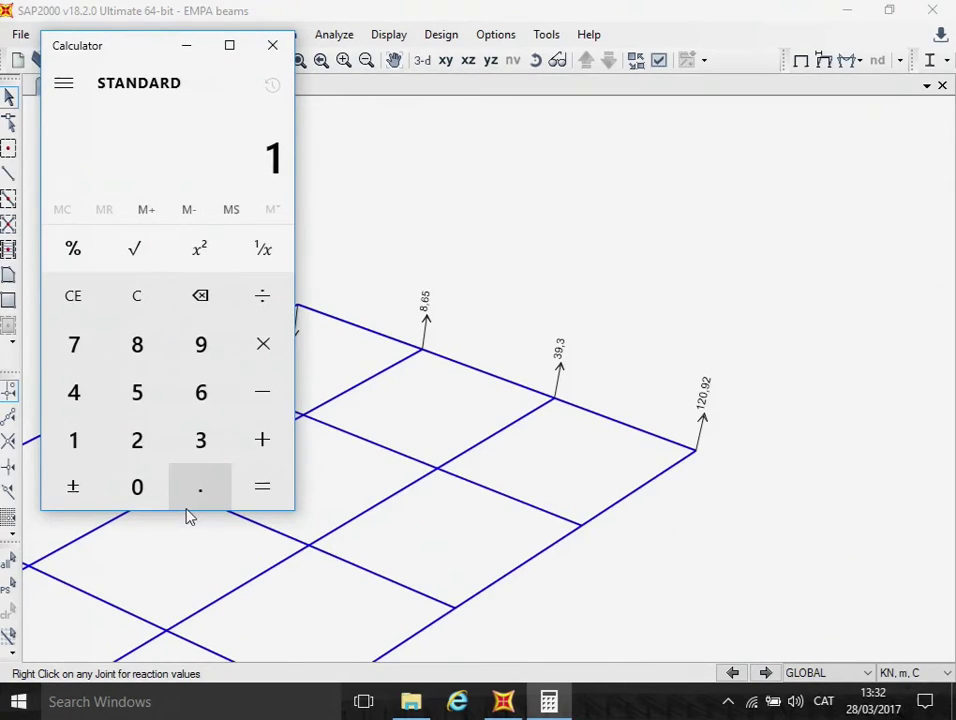
type("12")
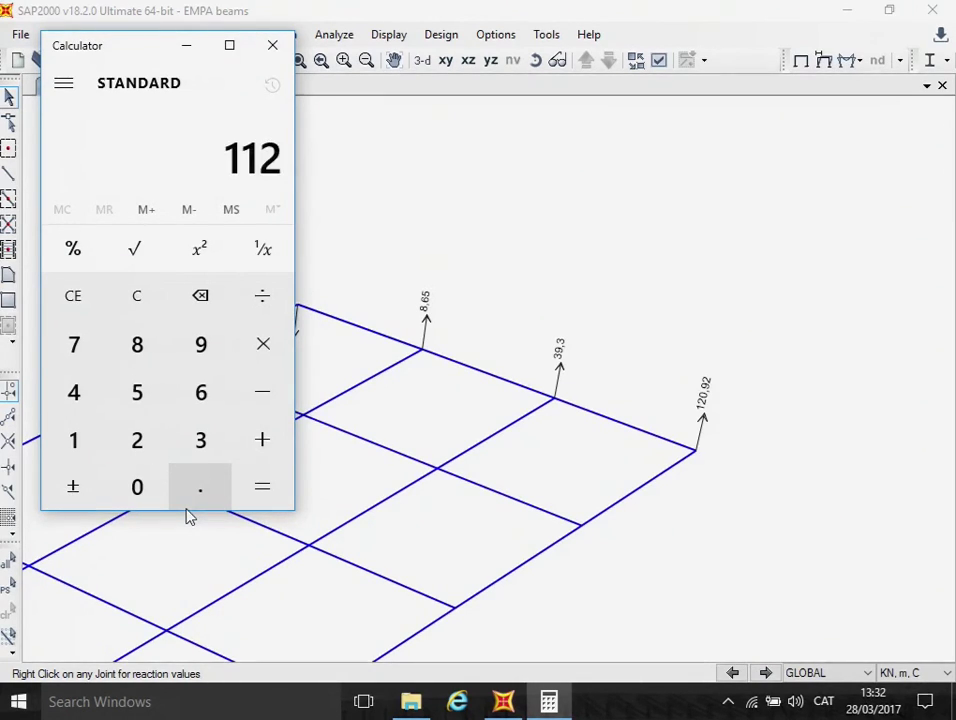
type("0.")
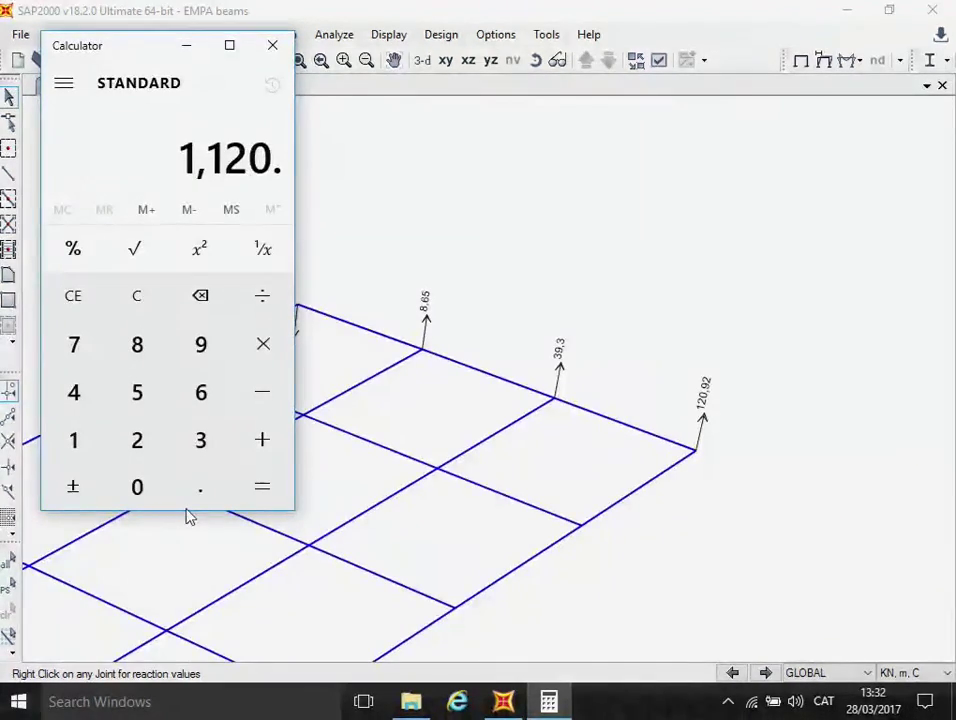
key("BackSpace")
key("BackSpace")
key("BackSpace")
key("BackSpace")
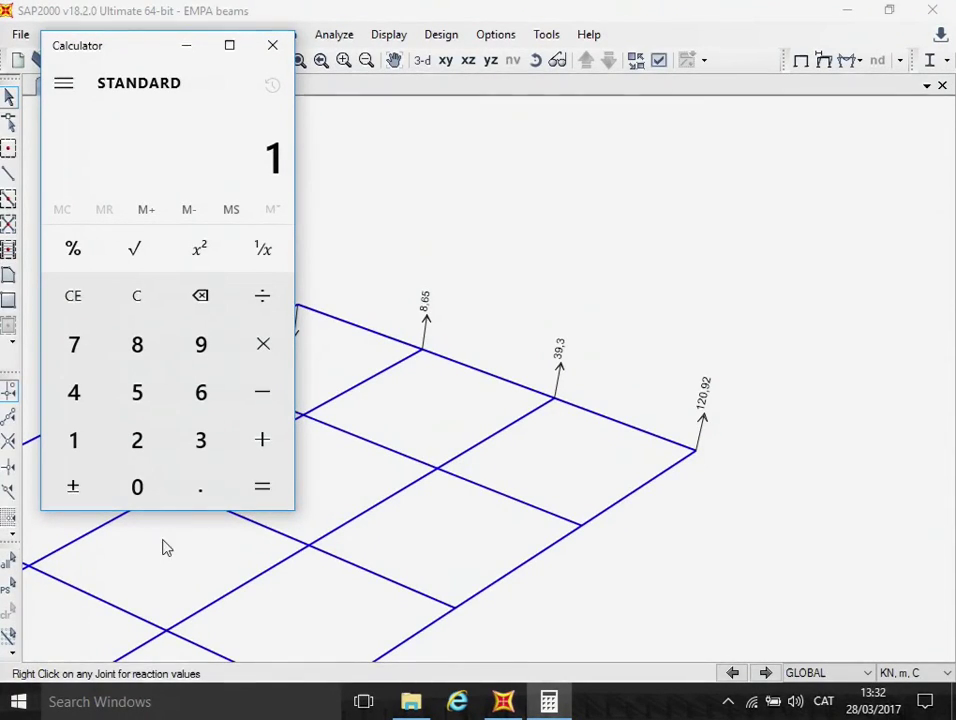
Complete 120.92, the largest upward support reaction, as the first term of the reaction sum in the calculator
left_click(139, 453)
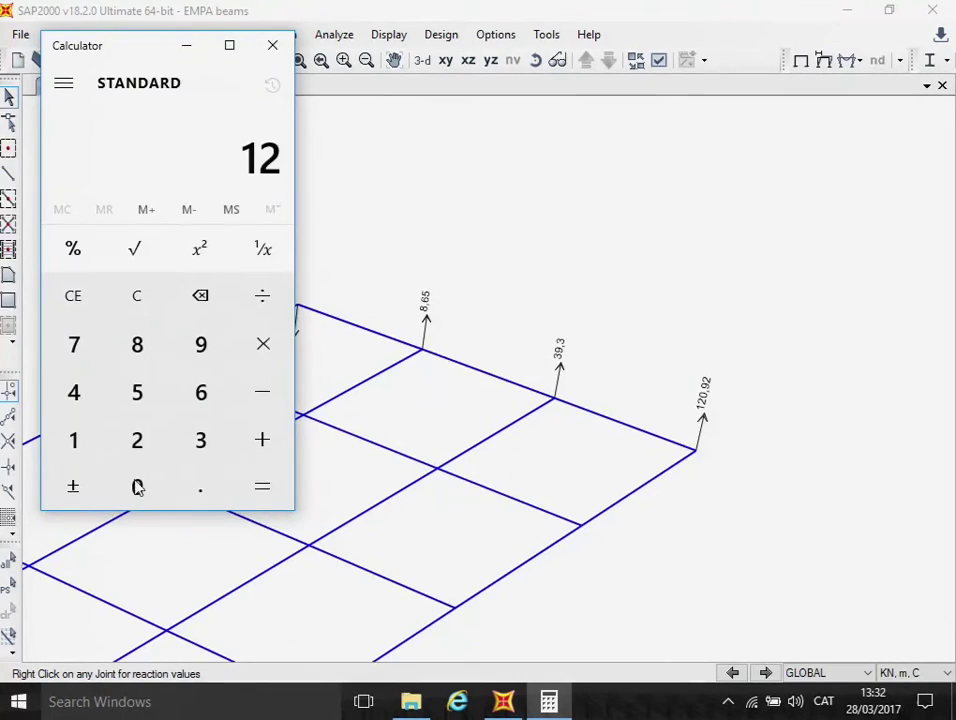
left_click(137, 489)
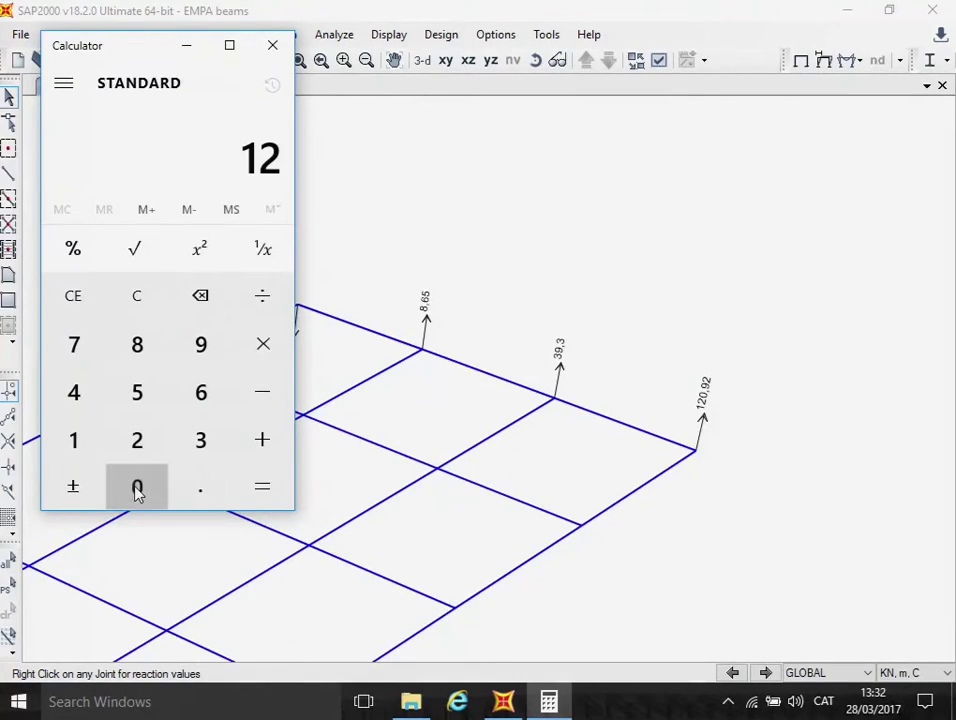
left_click(205, 497)
left_click(201, 352)
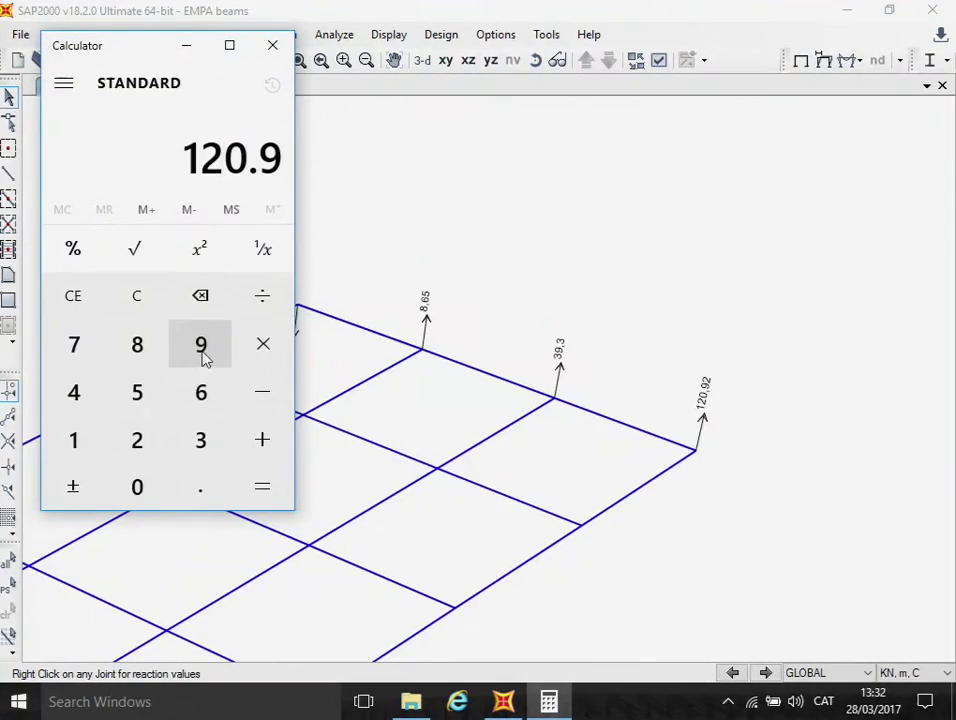
left_click(137, 440)
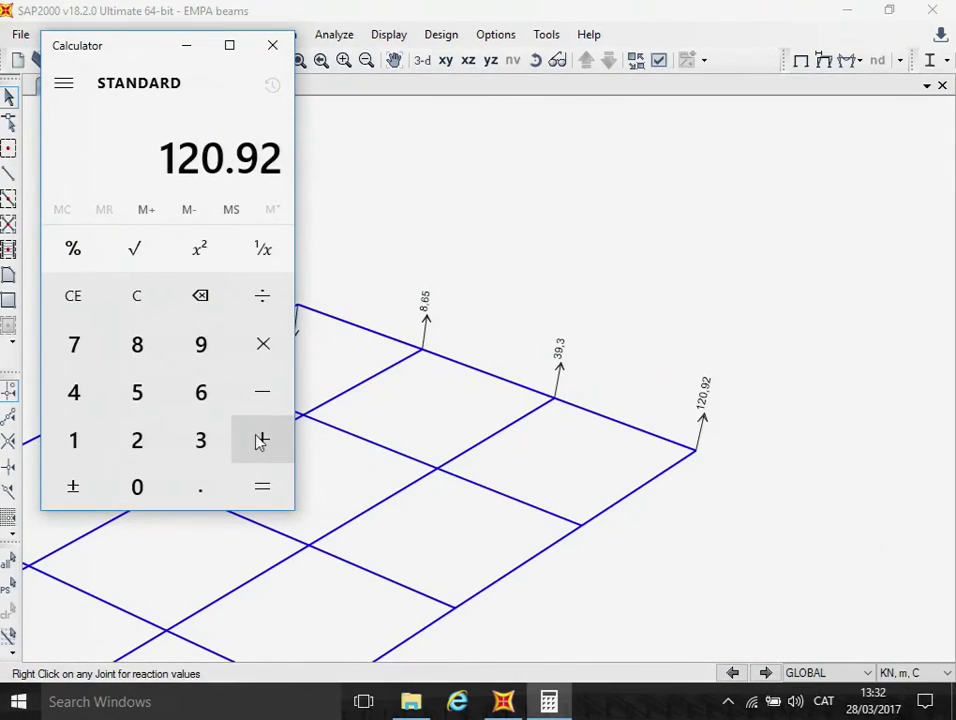
Add the other two upward reactions, 39.3 and 8.65, to the calculator sum
left_click(262, 442)
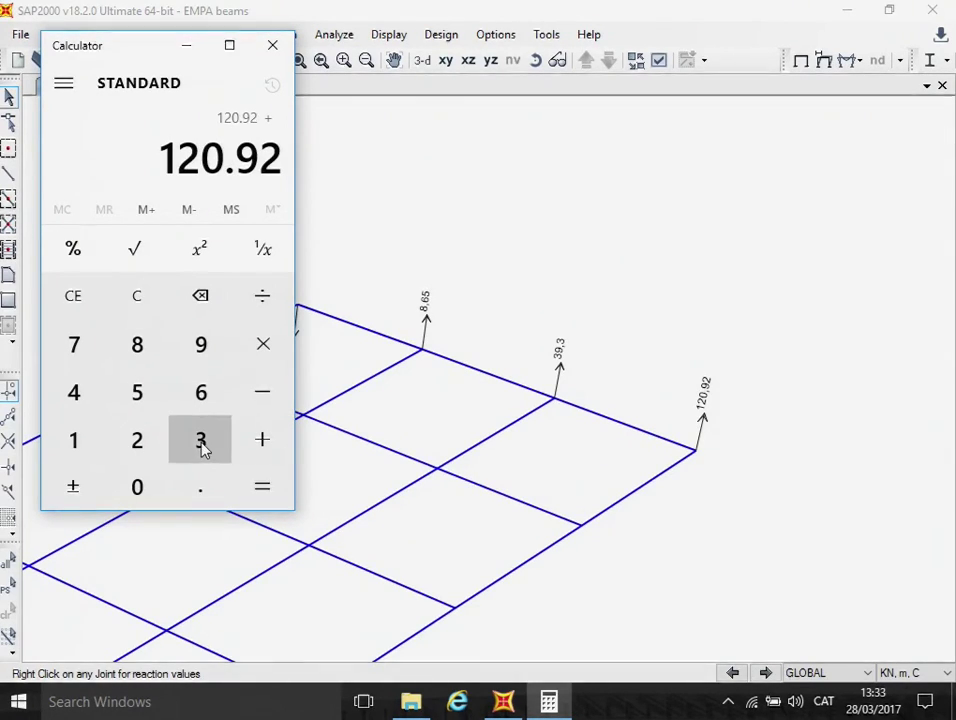
left_click(202, 443)
left_click(197, 347)
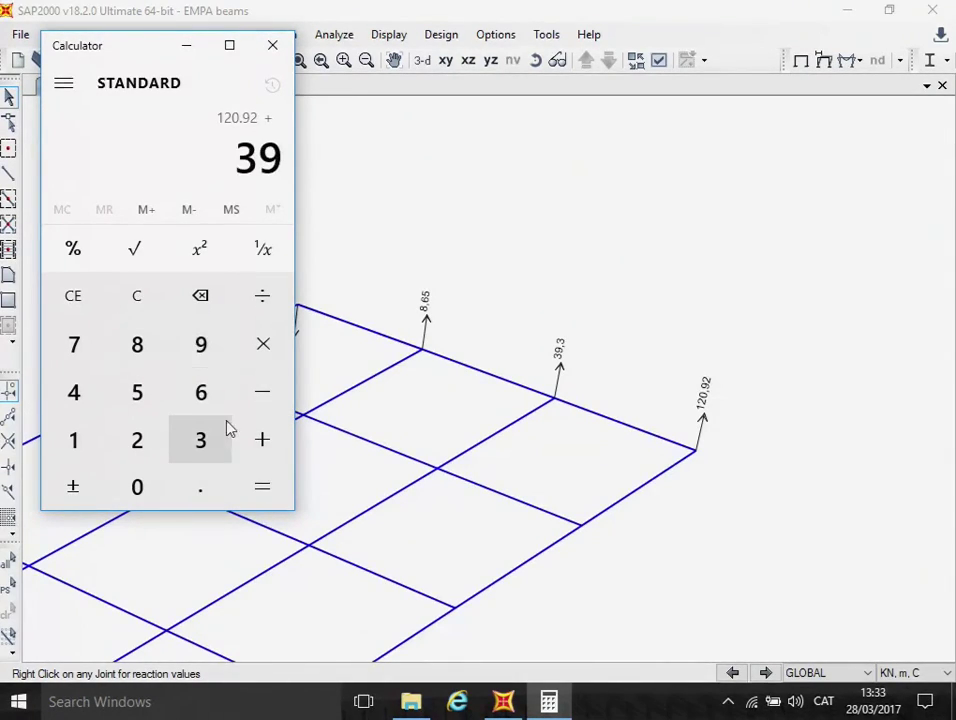
left_click(205, 488)
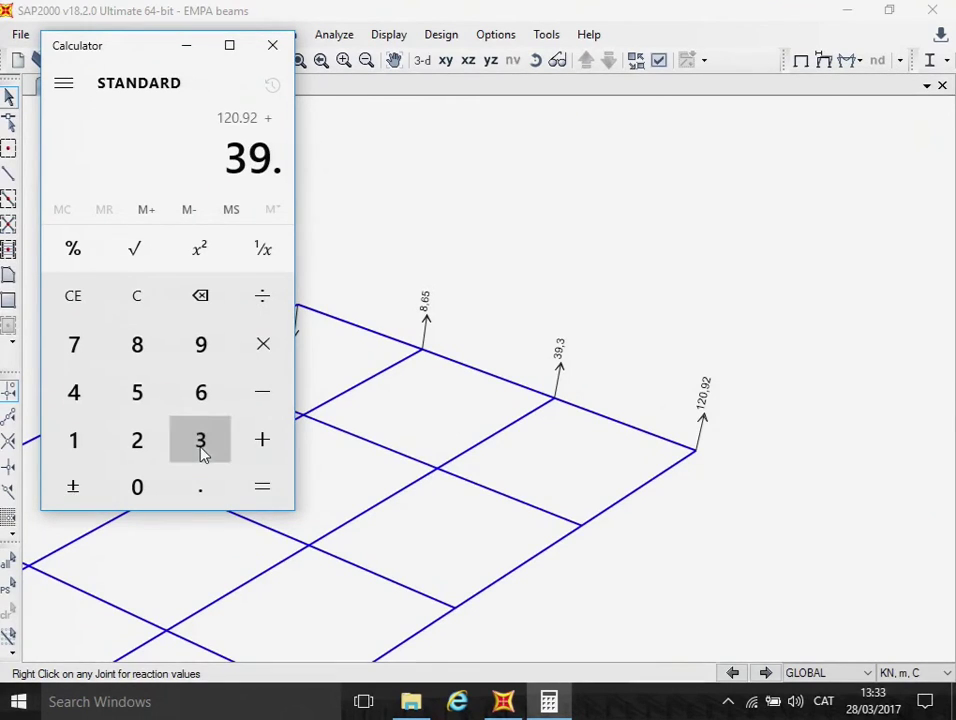
left_click(200, 452)
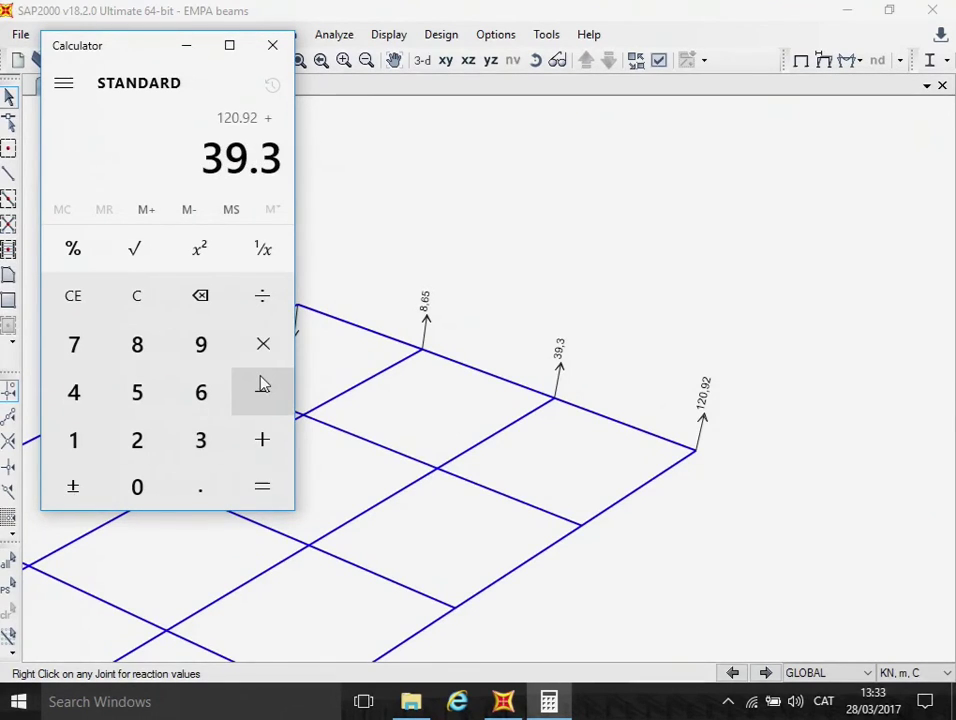
left_click(270, 437)
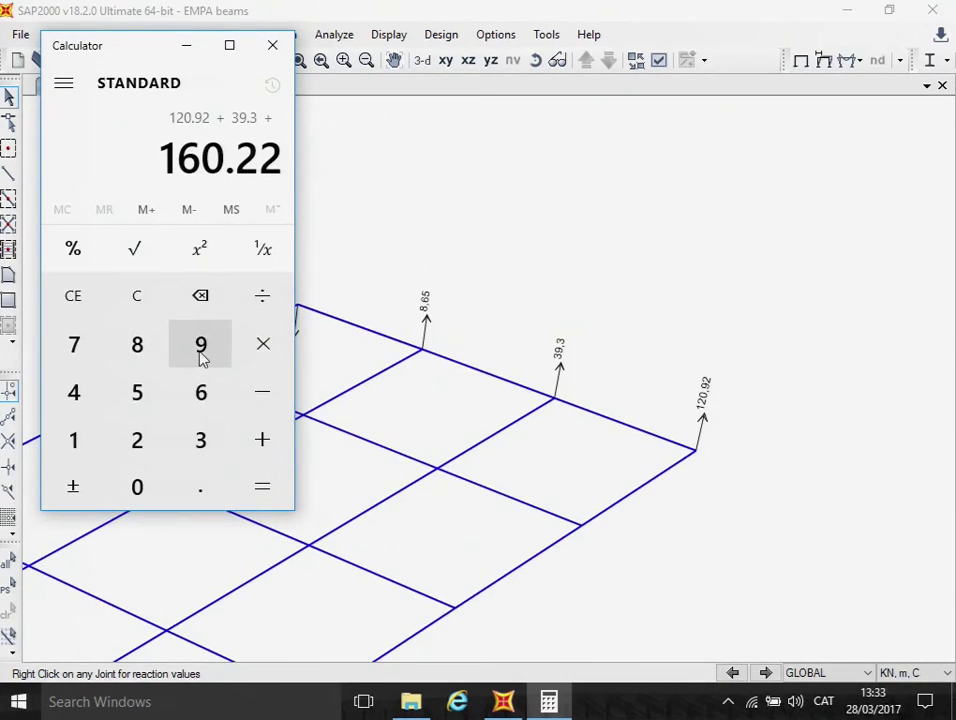
left_click(147, 357)
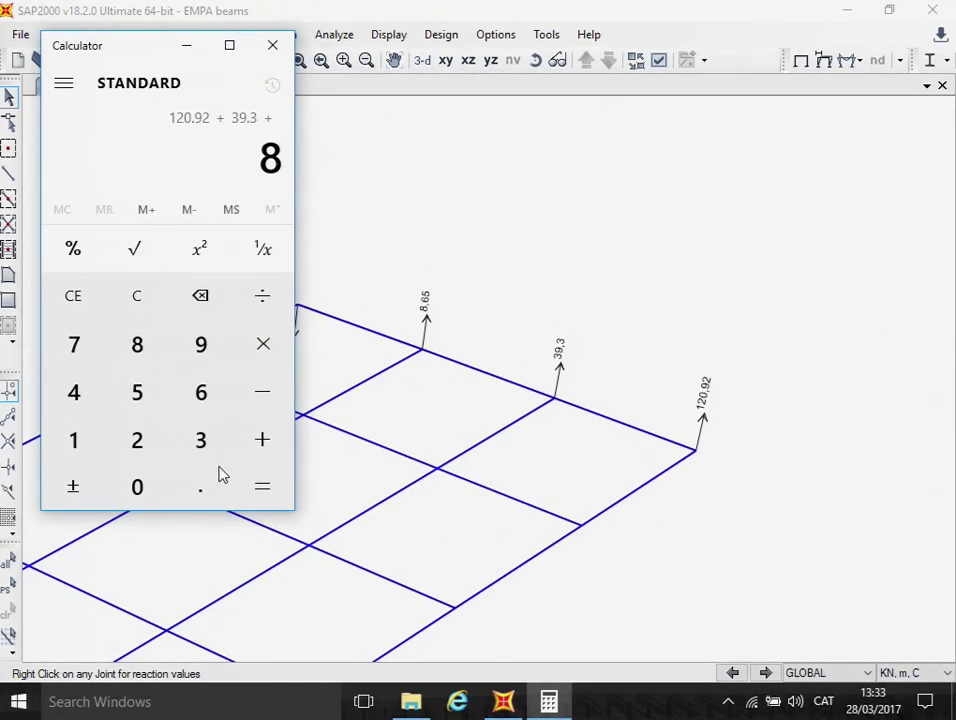
left_click(205, 490)
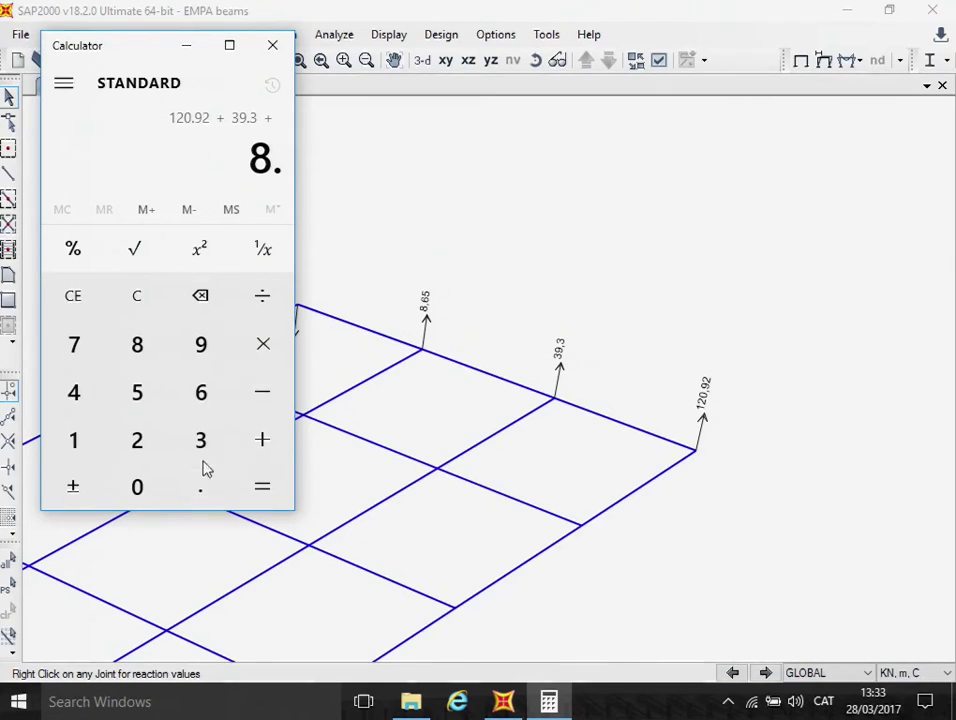
left_click(202, 403)
left_click(140, 395)
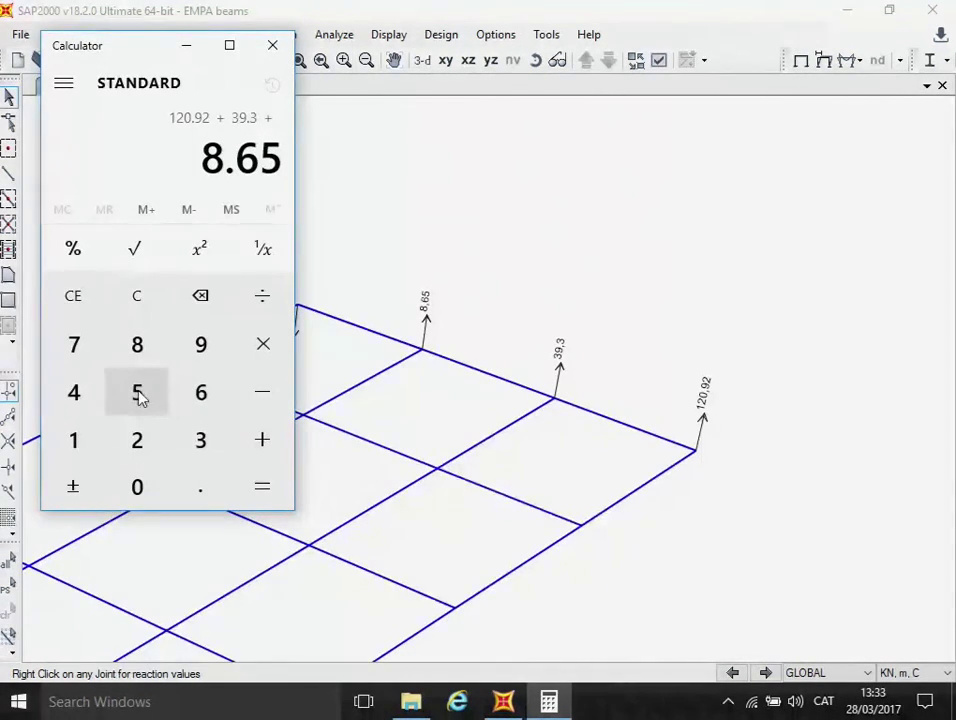
Subtract the downward corner reaction of 18.86, uncovering it behind the calculator, and compute the total reaction of the far end
left_click(265, 394)
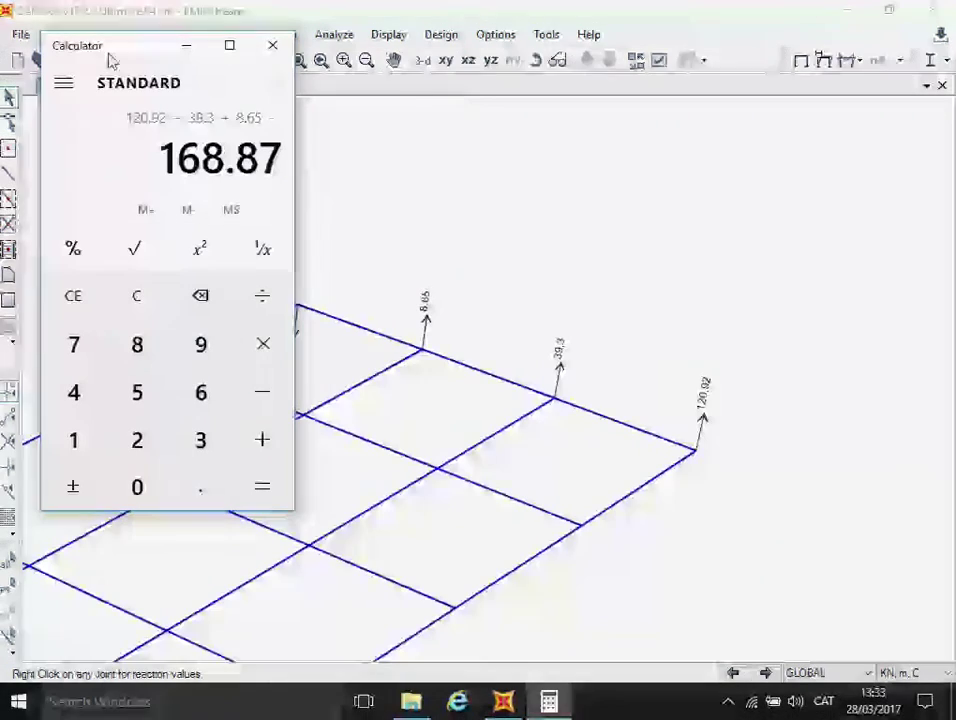
left_click_drag(86, 52, 480, 82)
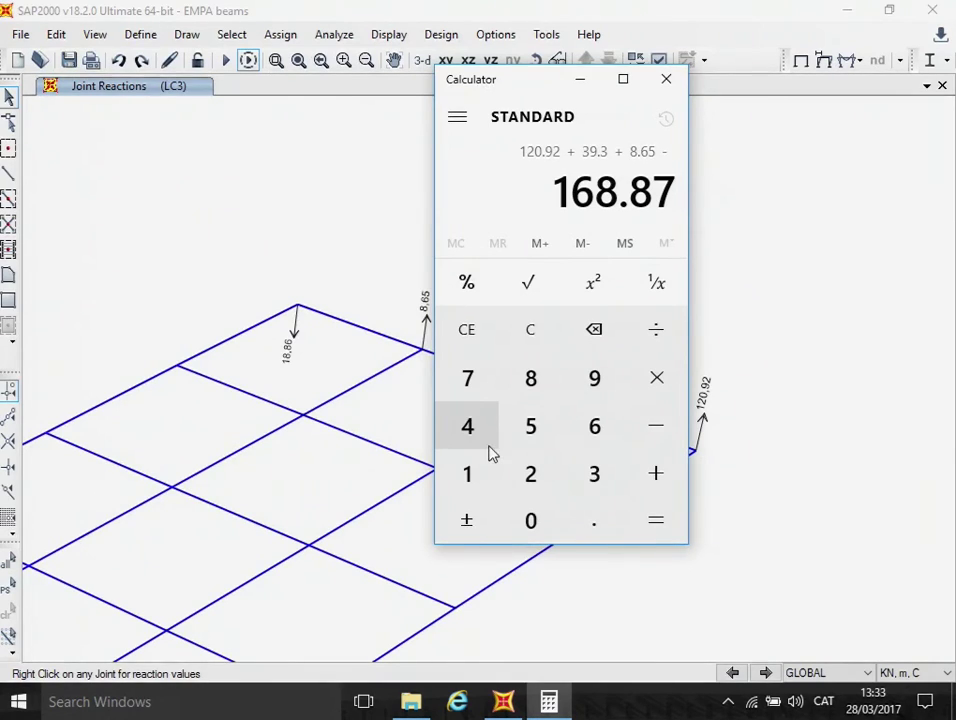
left_click(470, 473)
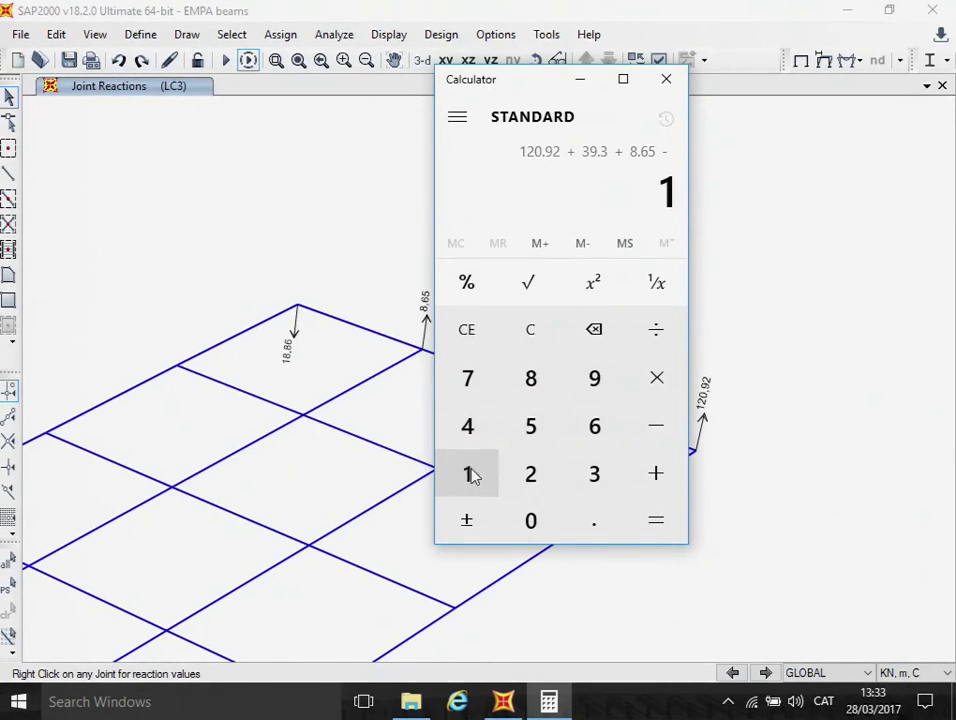
left_click(527, 384)
left_click(595, 523)
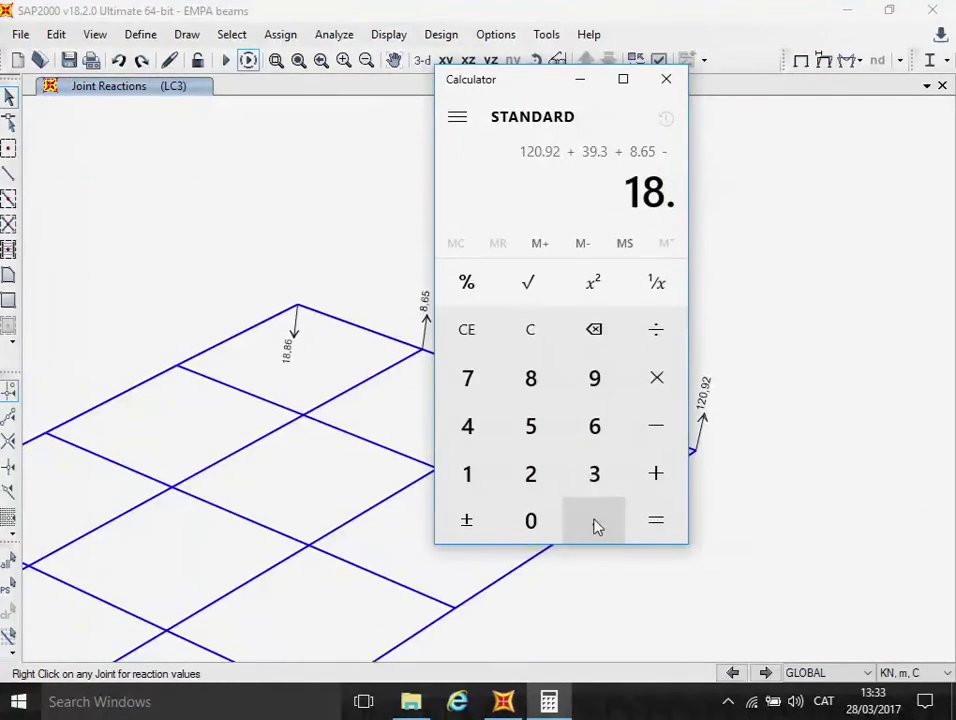
left_click(533, 382)
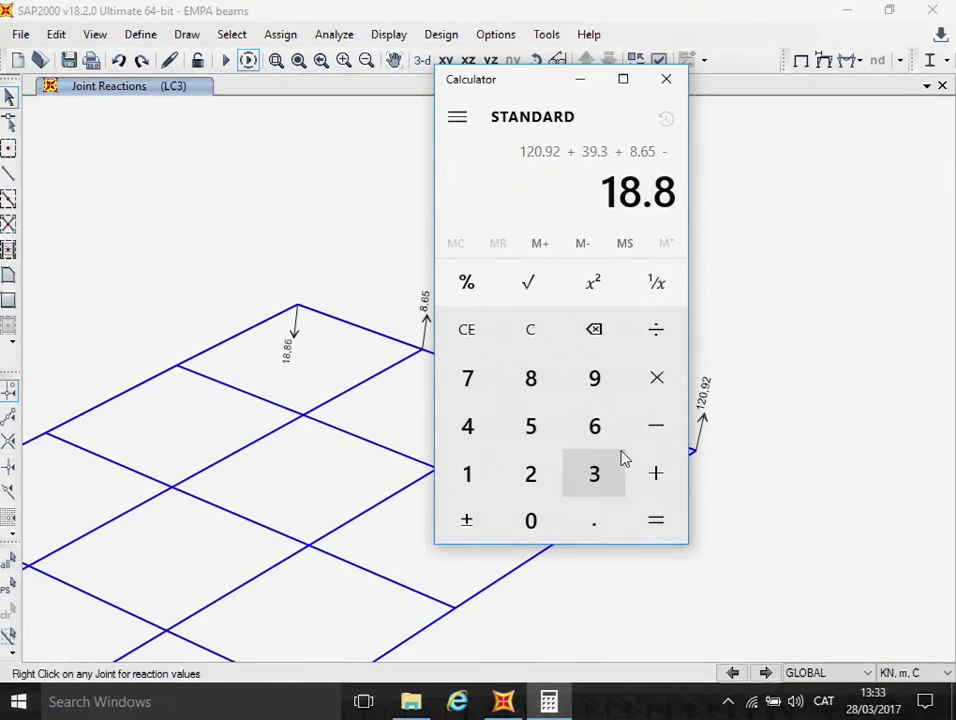
left_click(594, 427)
left_click(666, 525)
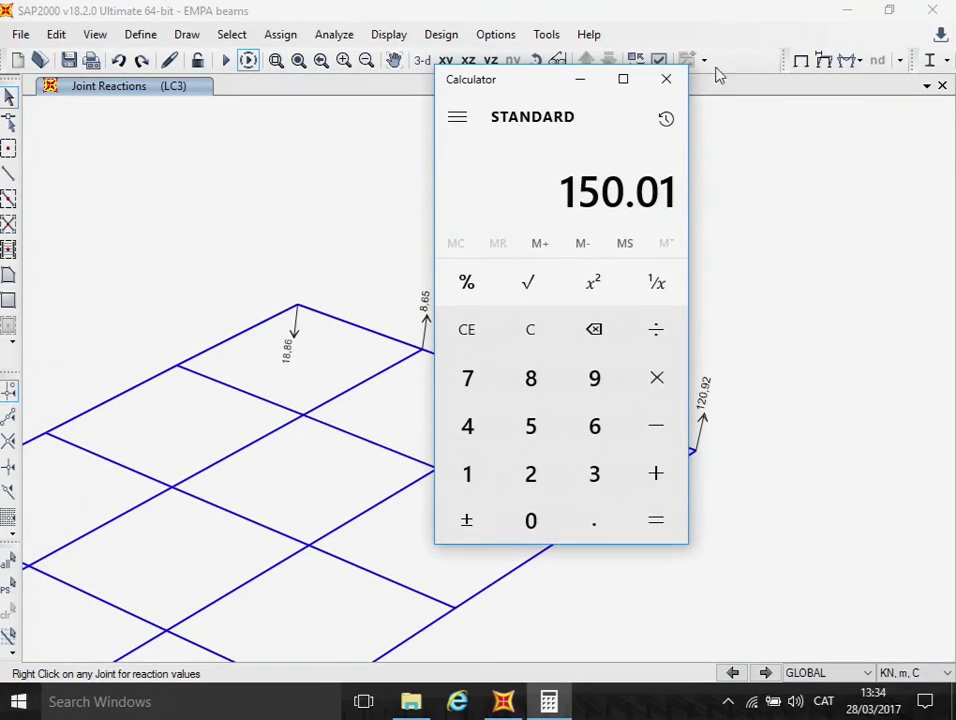
Close the calculator and examine the LC3 joint reactions at the near end of the grillage, restoring the full view
left_click(666, 80)
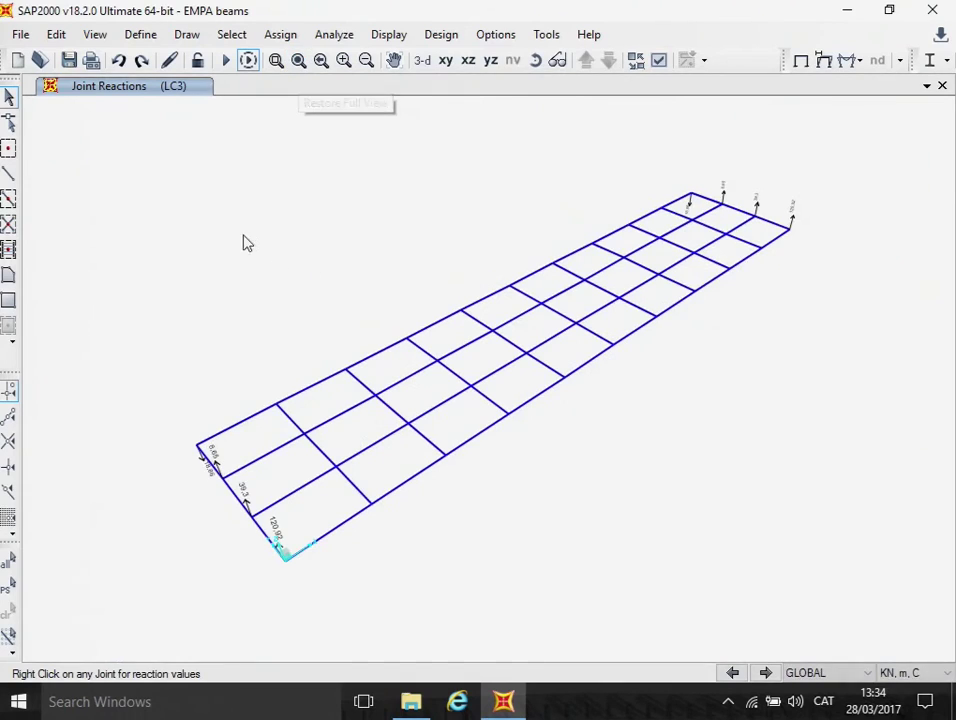
left_click(276, 60)
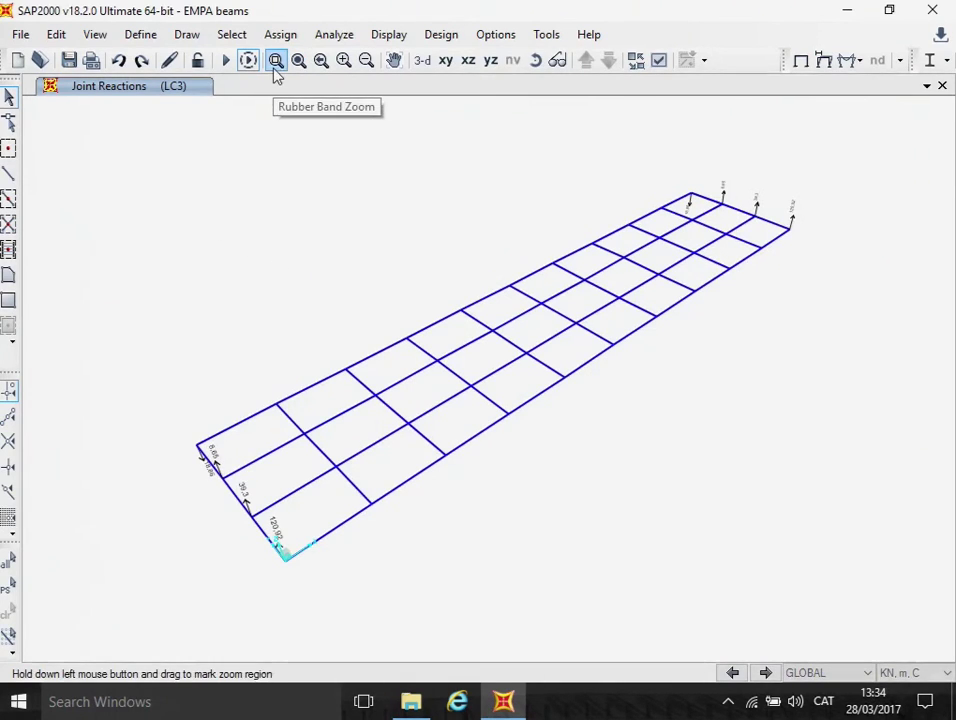
left_click_drag(163, 387, 352, 608)
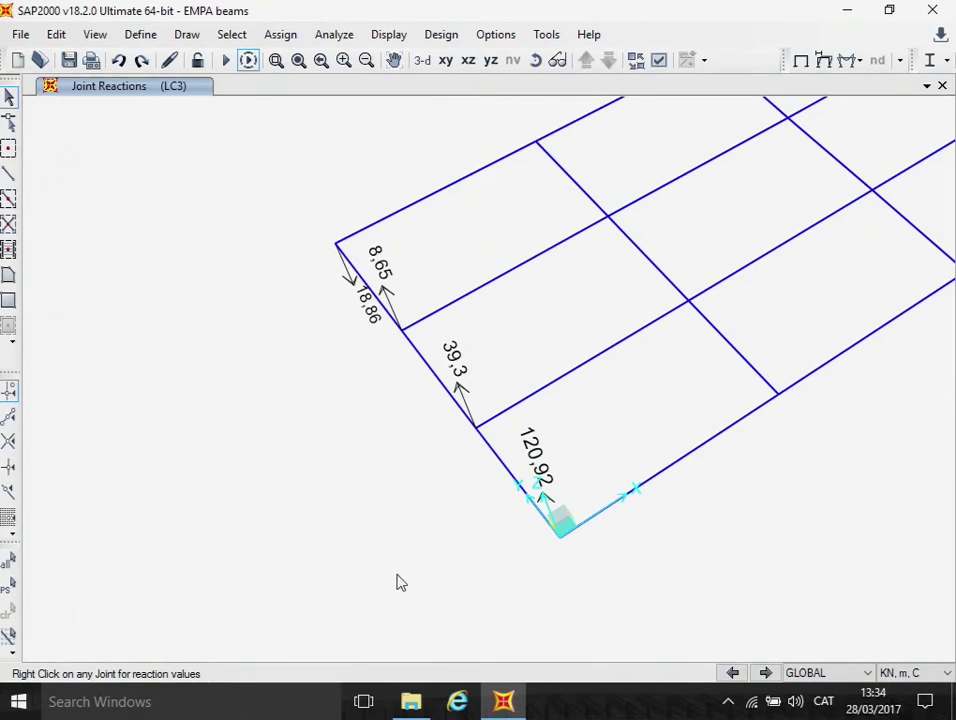
left_click(297, 61)
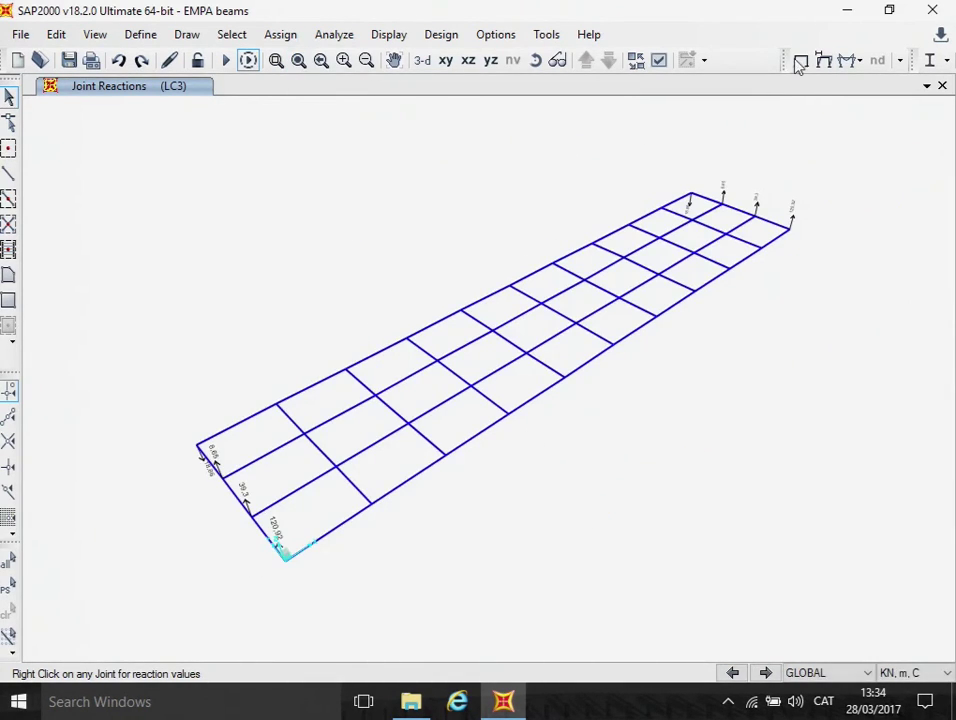
Display the Moment 3-3 force diagram of the frames for LC3 as a filled diagram with automatic scaling
left_click(859, 61)
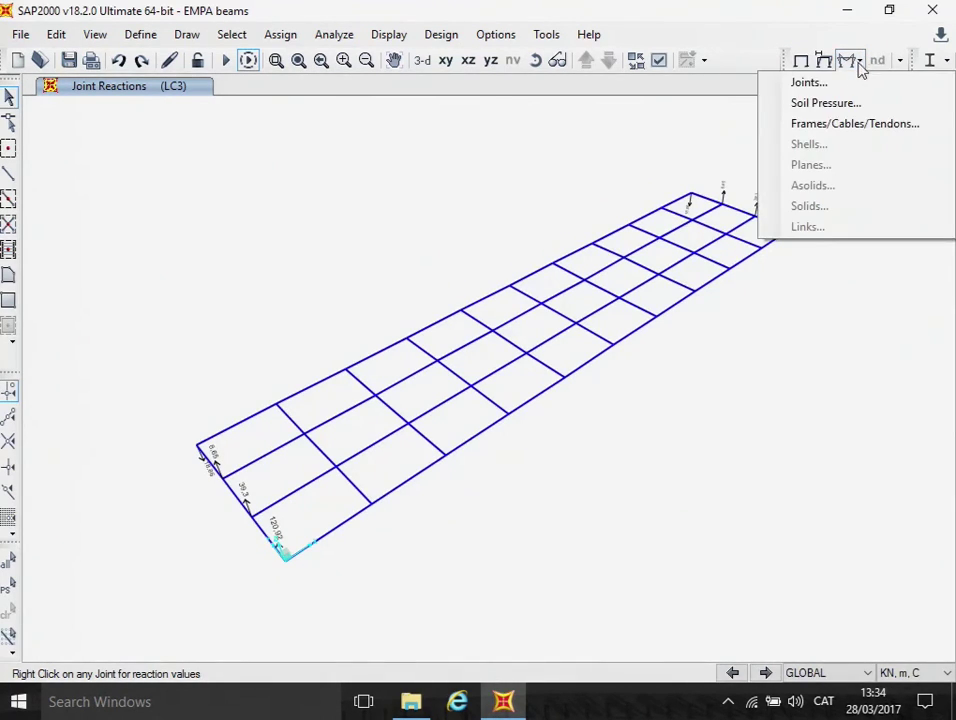
left_click(829, 124)
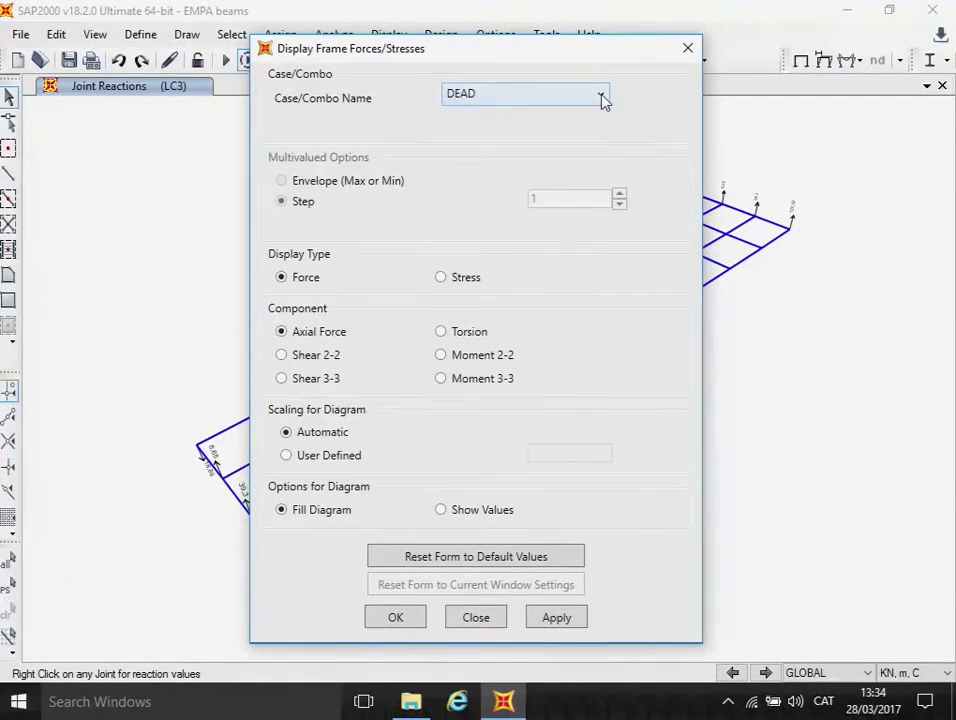
left_click(598, 98)
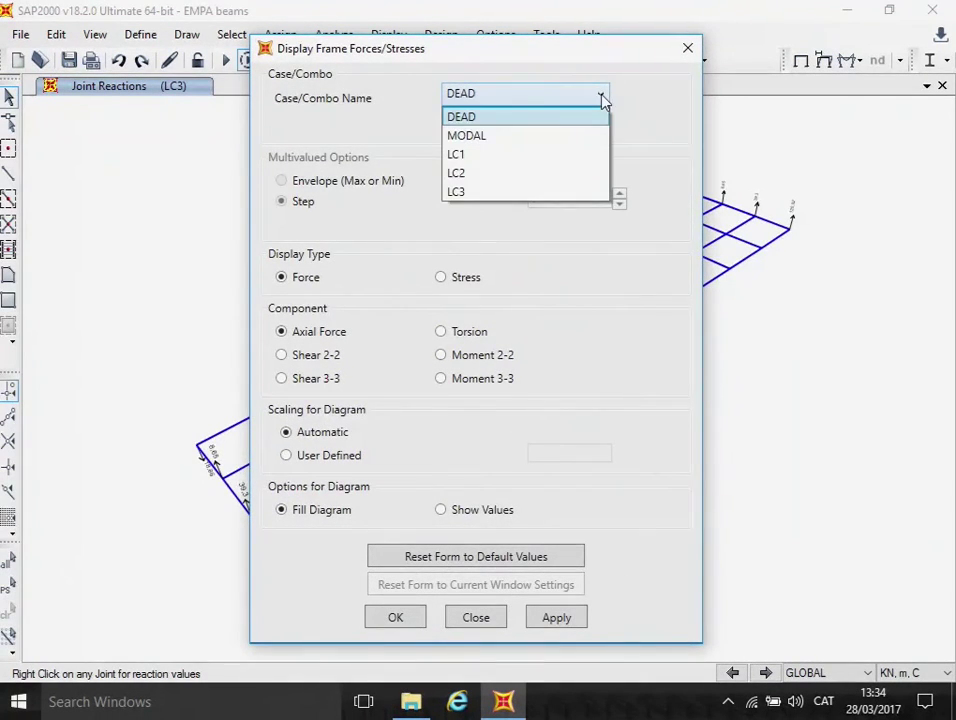
left_click(514, 194)
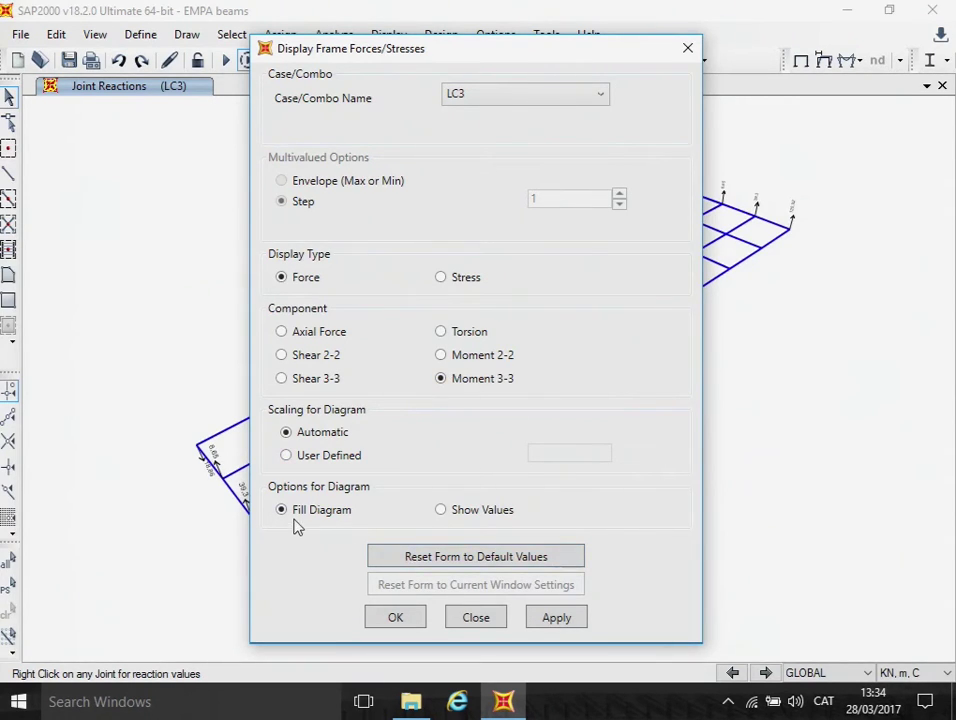
left_click(398, 619)
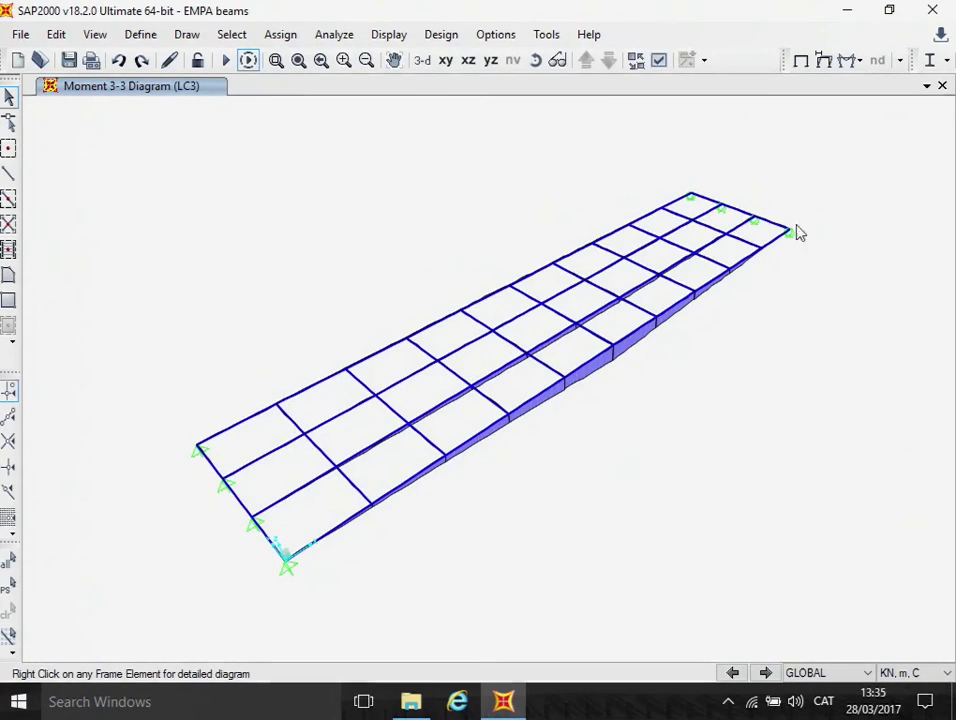
Redisplay the LC3 Moment 3-3 diagram with a user-defined scale factor of 0,005
left_click(858, 62)
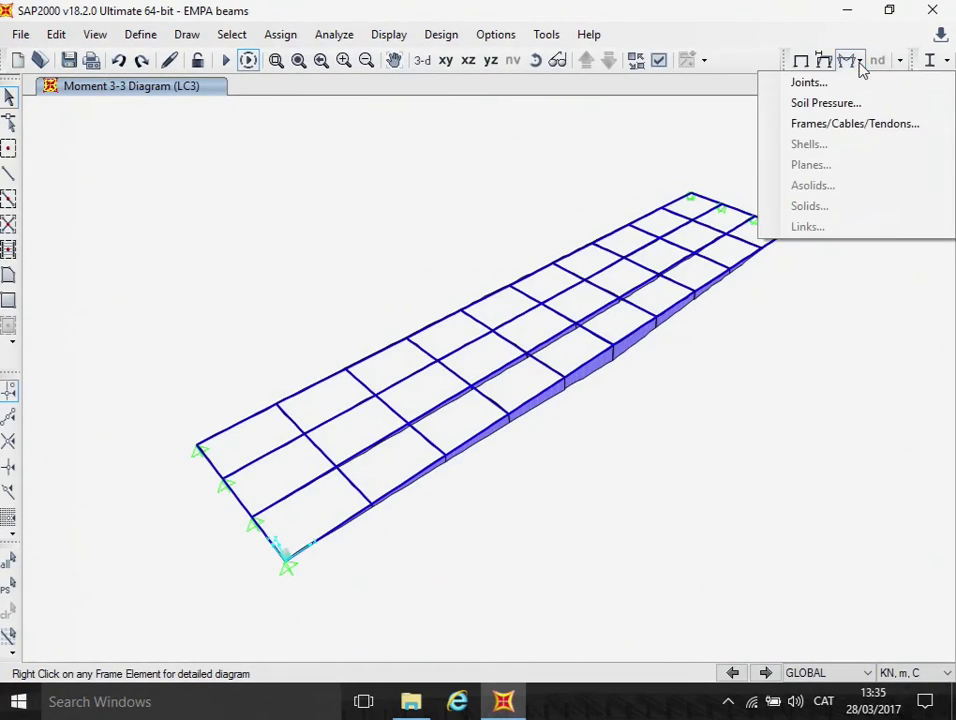
left_click(820, 128)
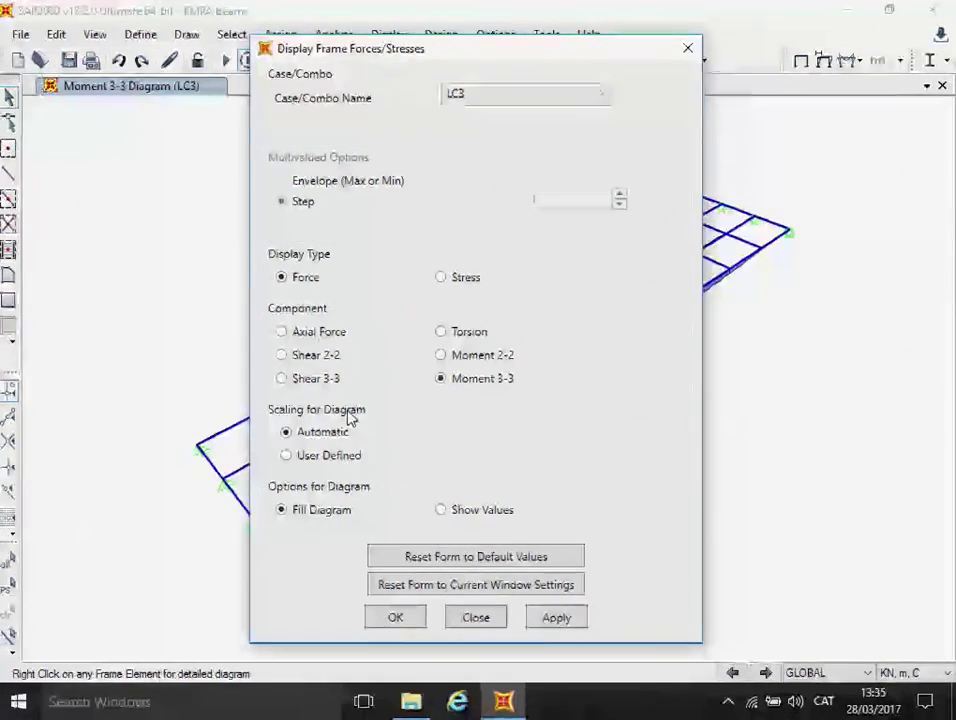
left_click(290, 456)
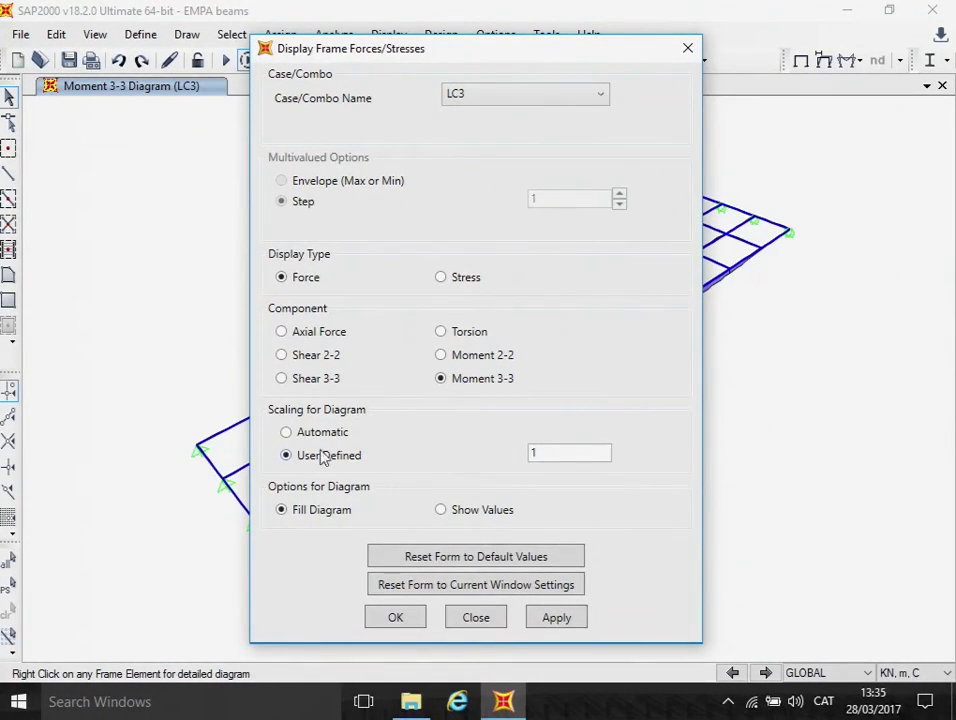
left_click(542, 452)
type("0,005")
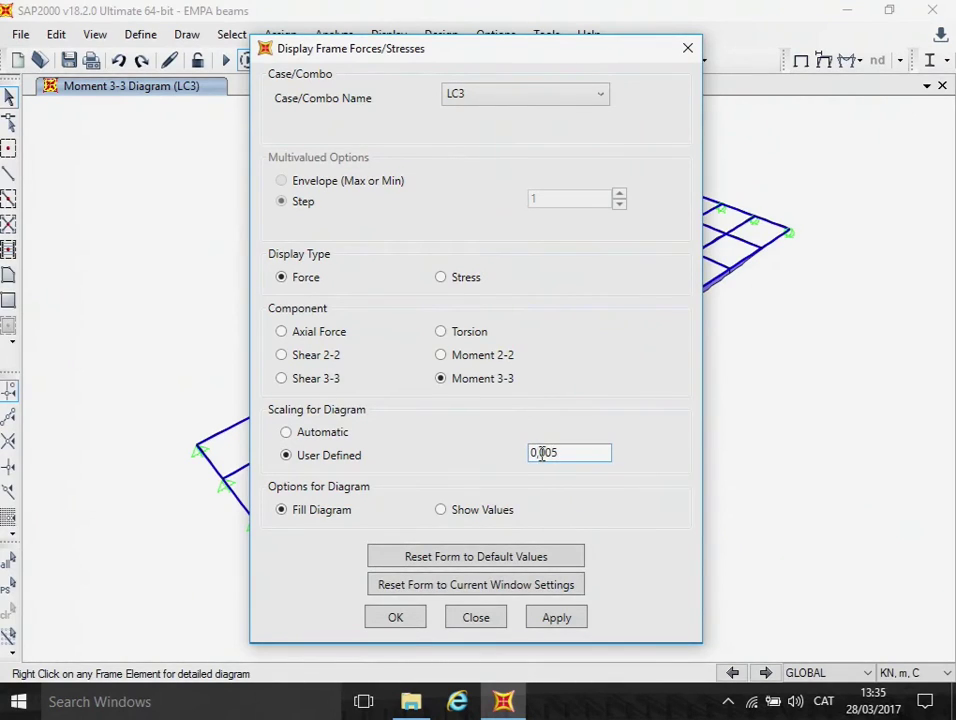
left_click(396, 617)
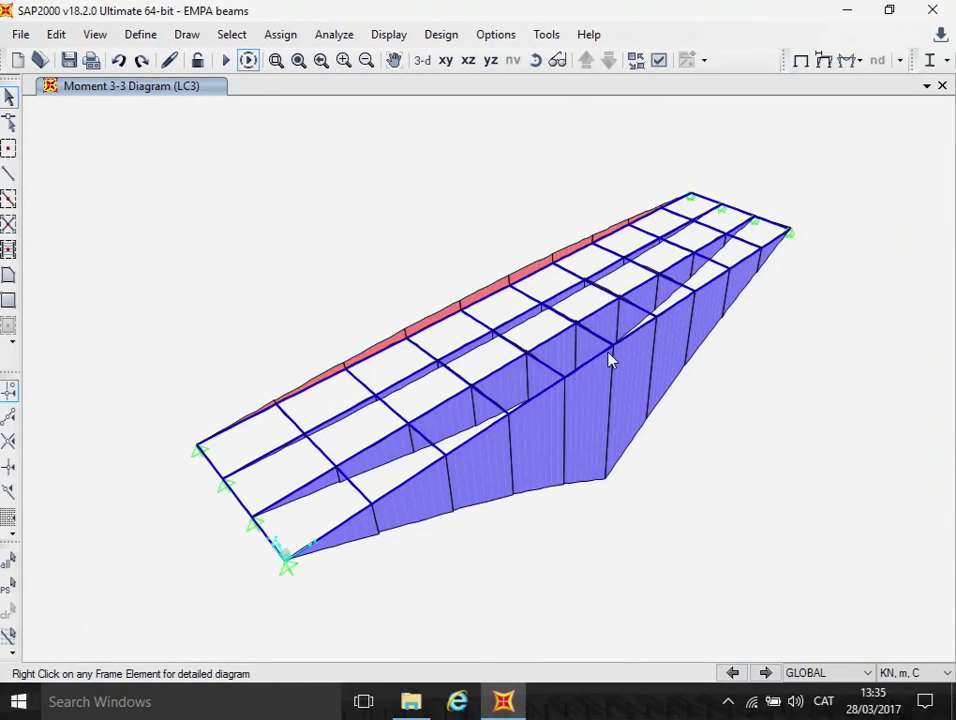
Switch the LC3 Moment 3-3 diagram from filled display to showing values
mouse_move(606, 350)
mouse_move(538, 314)
left_click(850, 60)
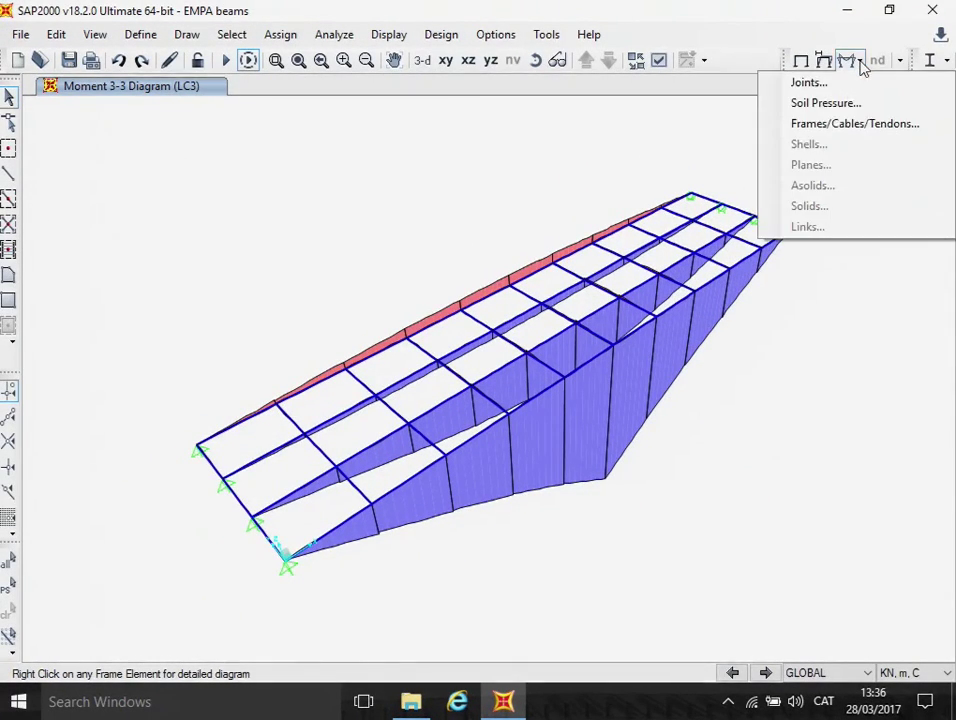
left_click(822, 125)
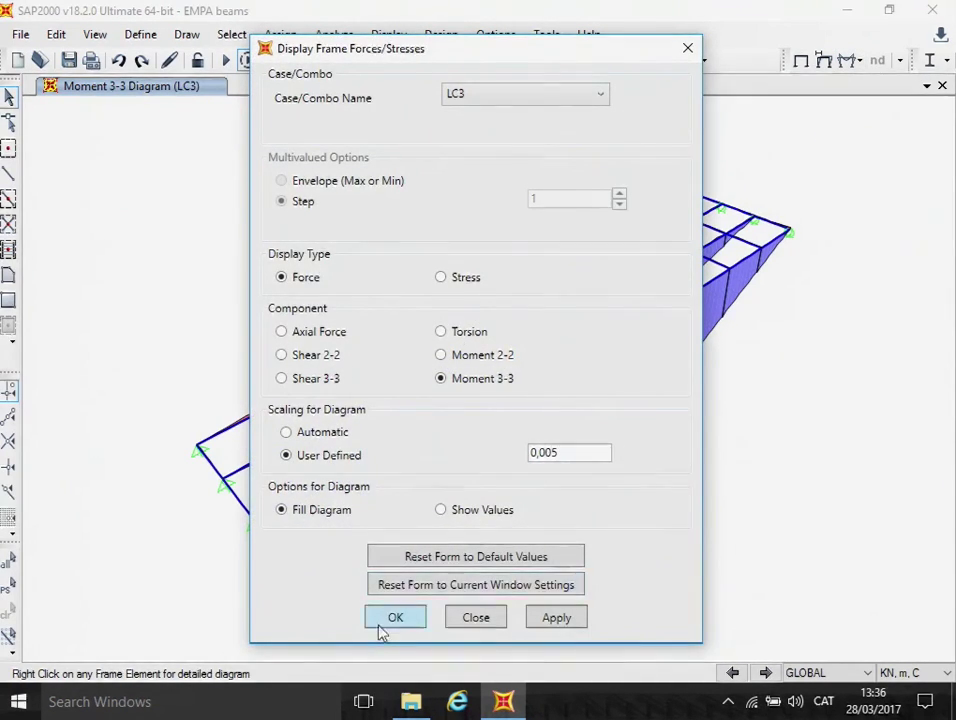
left_click(441, 510)
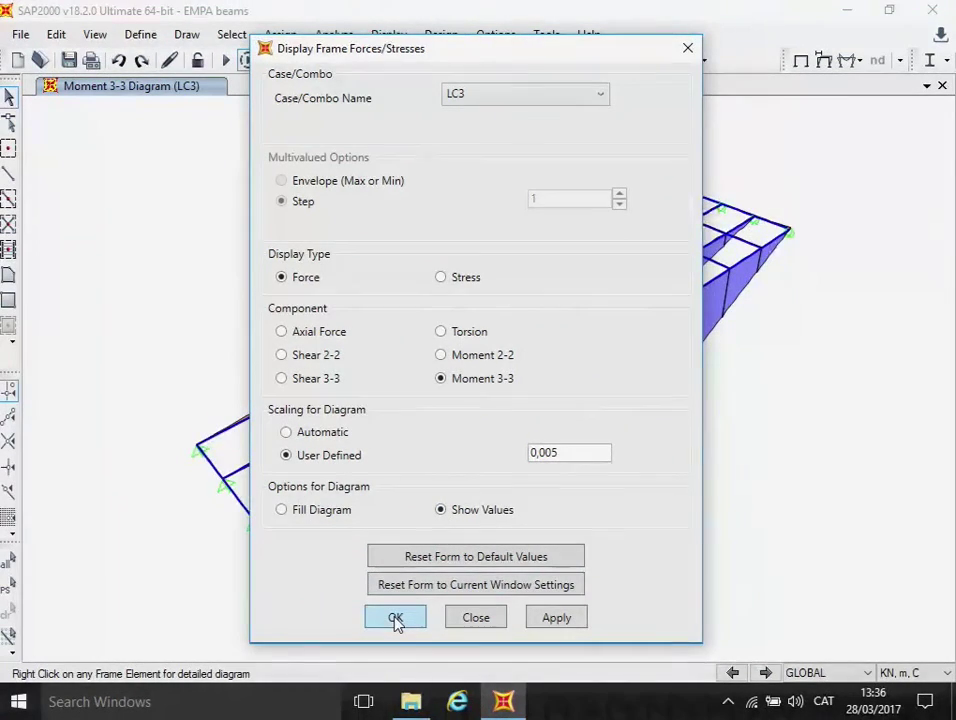
left_click(396, 619)
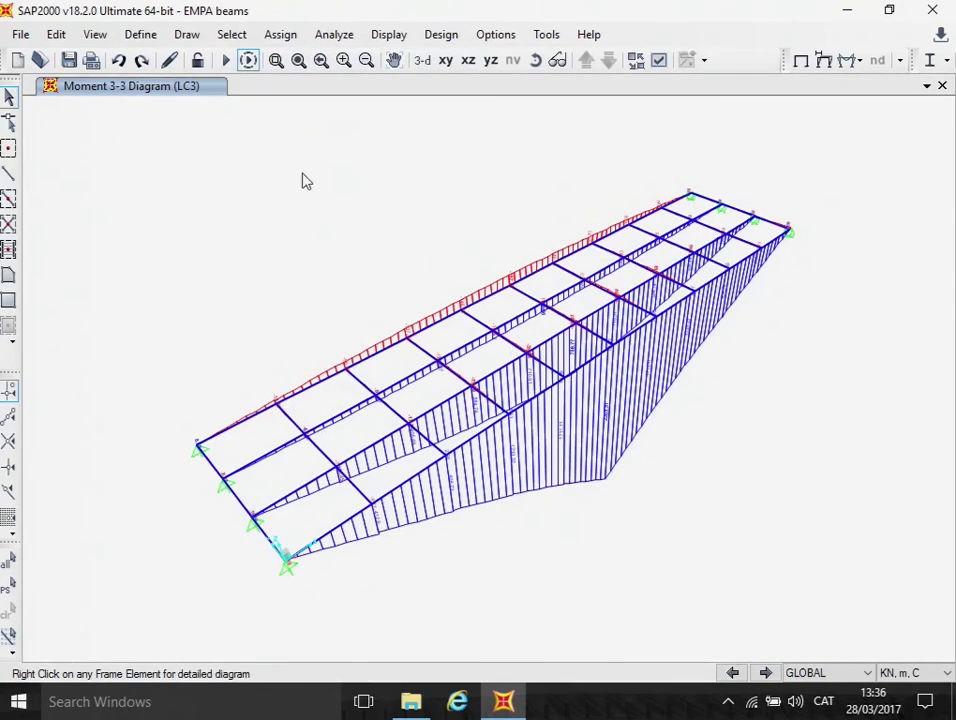
Examine the girders' midspan moment values, plus the detailed LC3 diagrams of the midspan segment on the girder next to the unloaded edge
left_click(278, 62)
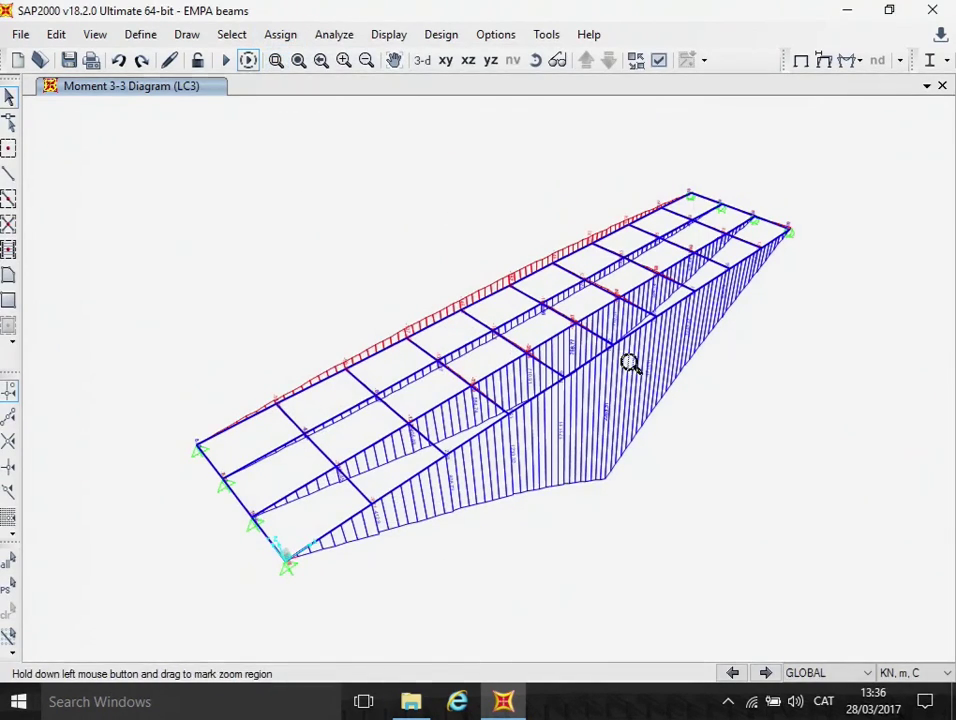
left_click_drag(540, 312, 666, 541)
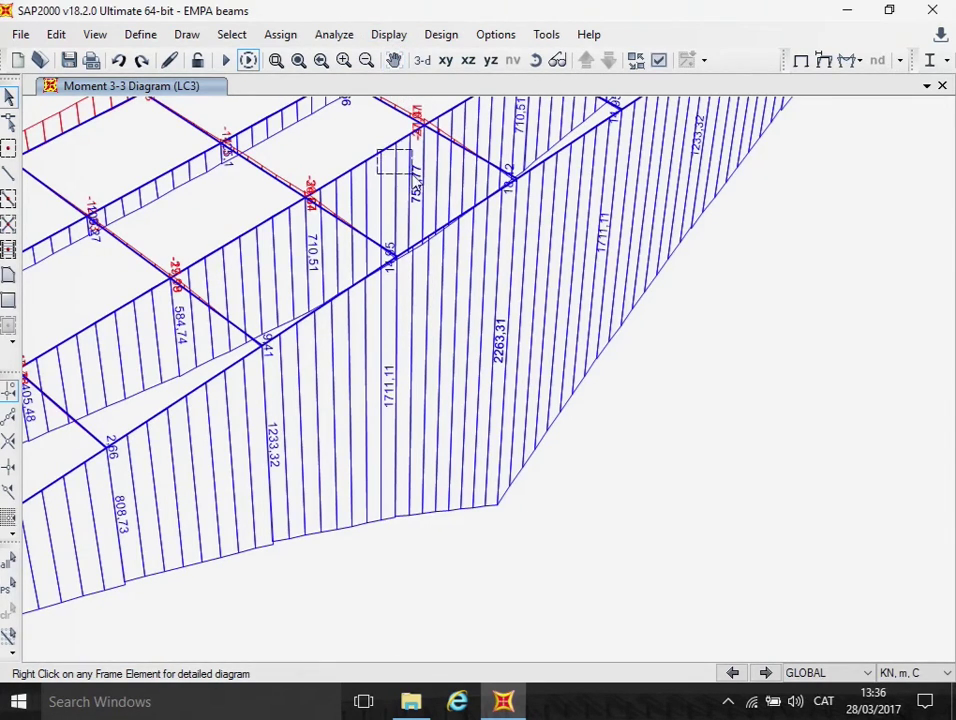
left_click(394, 61)
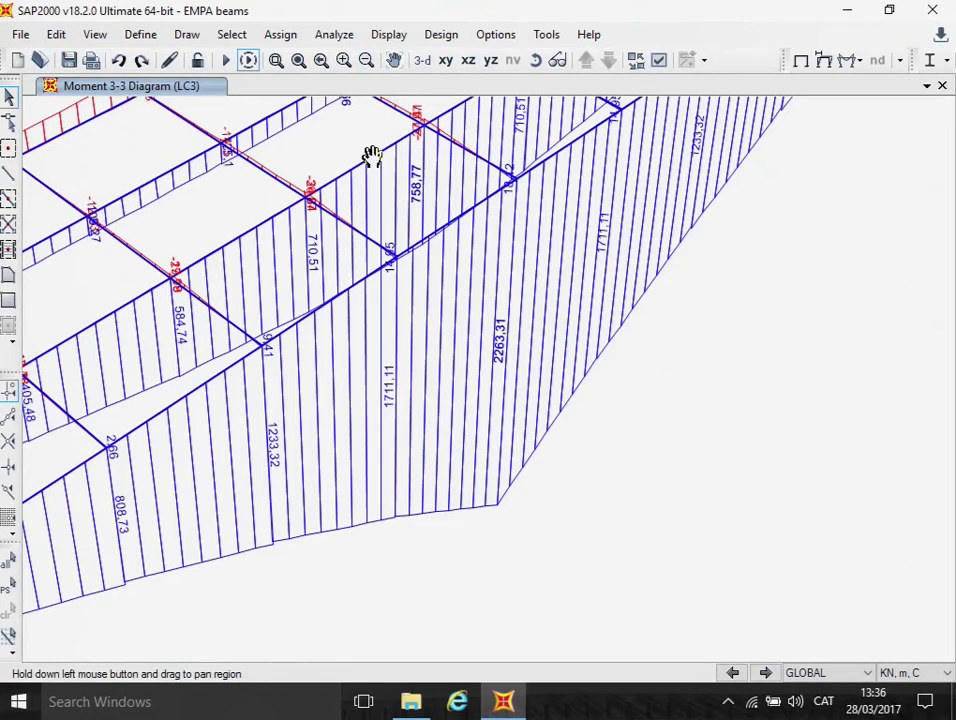
left_click_drag(369, 156, 538, 302)
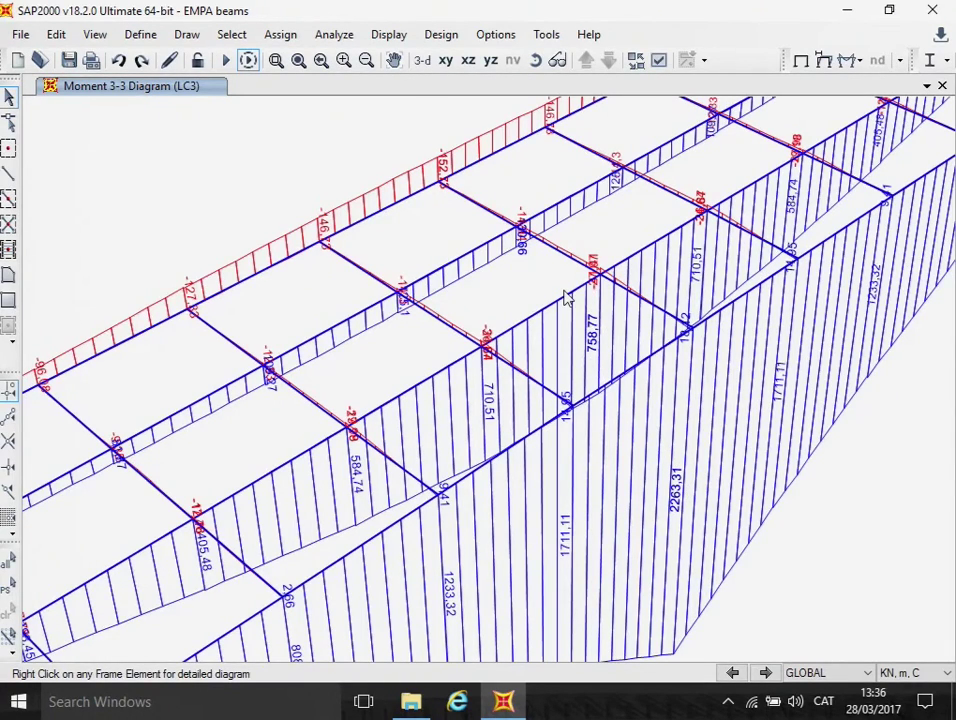
left_click(490, 250)
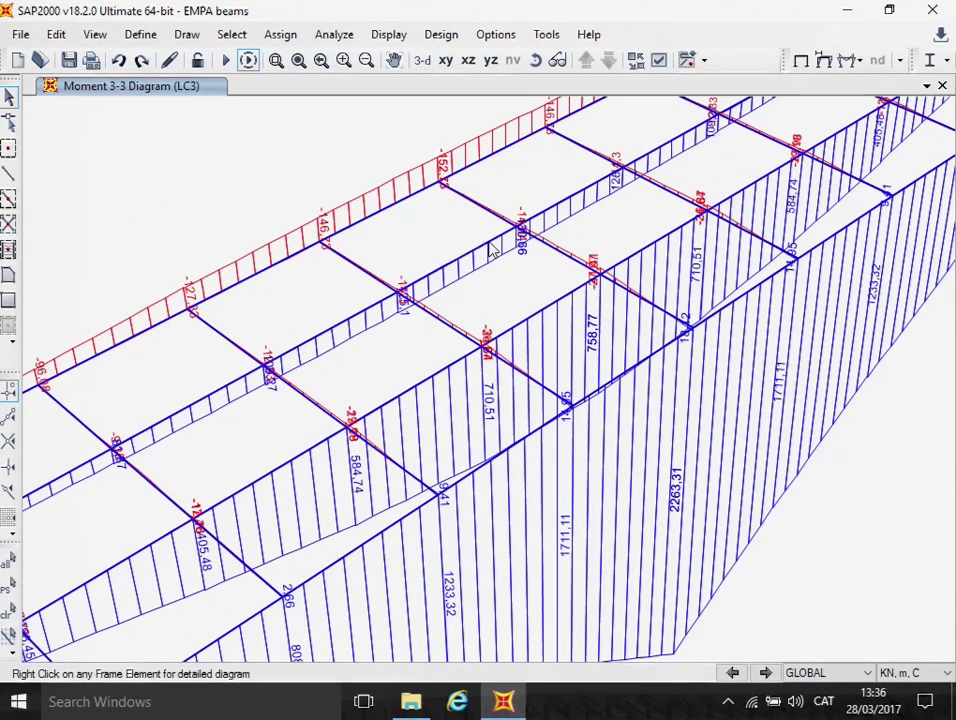
right_click(490, 250)
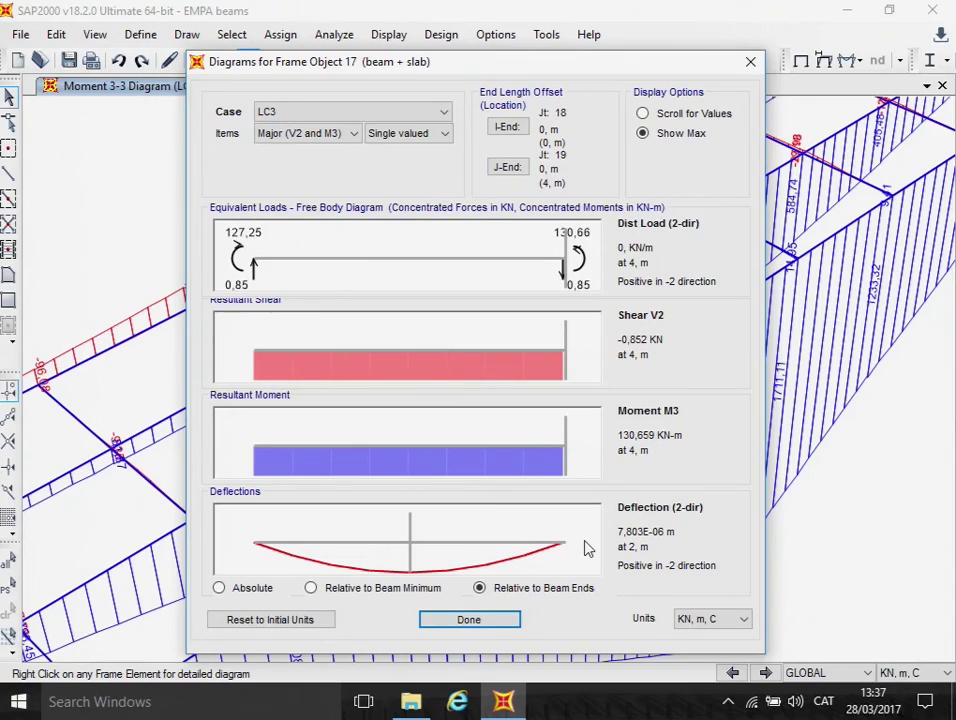
left_click(507, 622)
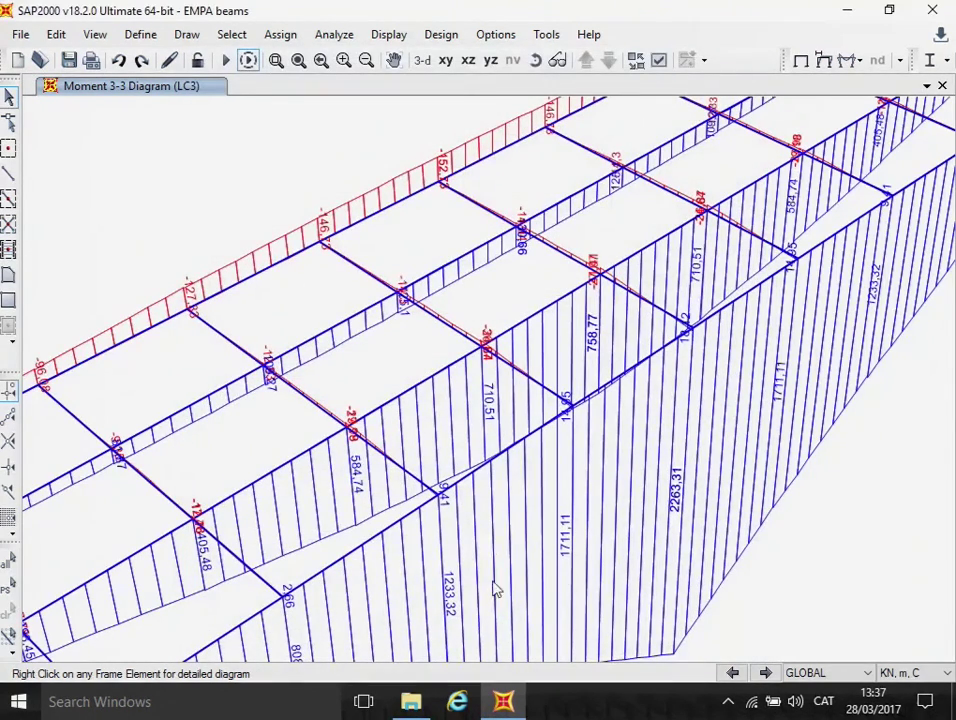
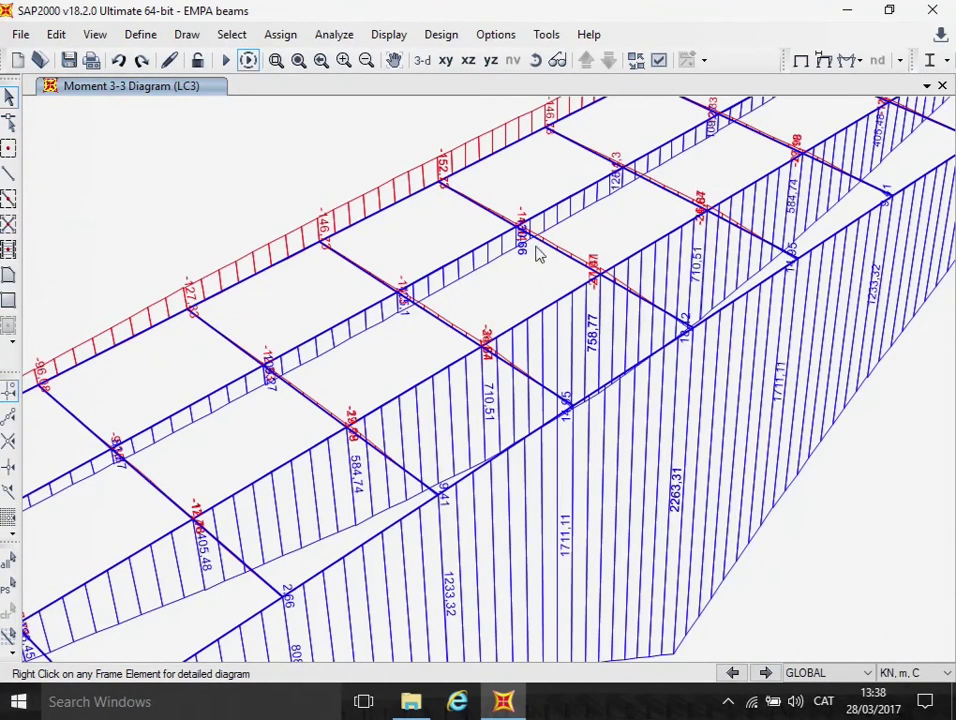
Open the Windows Calculator and place it clear of the midspan moment values in SAP2000
mouse_move(452, 196)
left_click(19, 703)
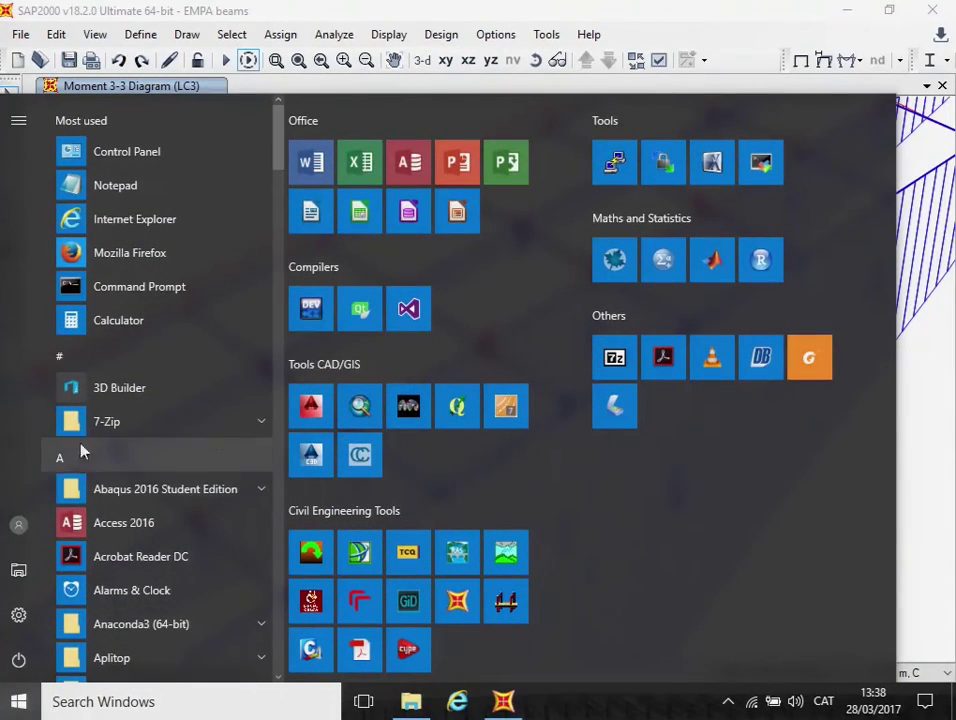
left_click(97, 330)
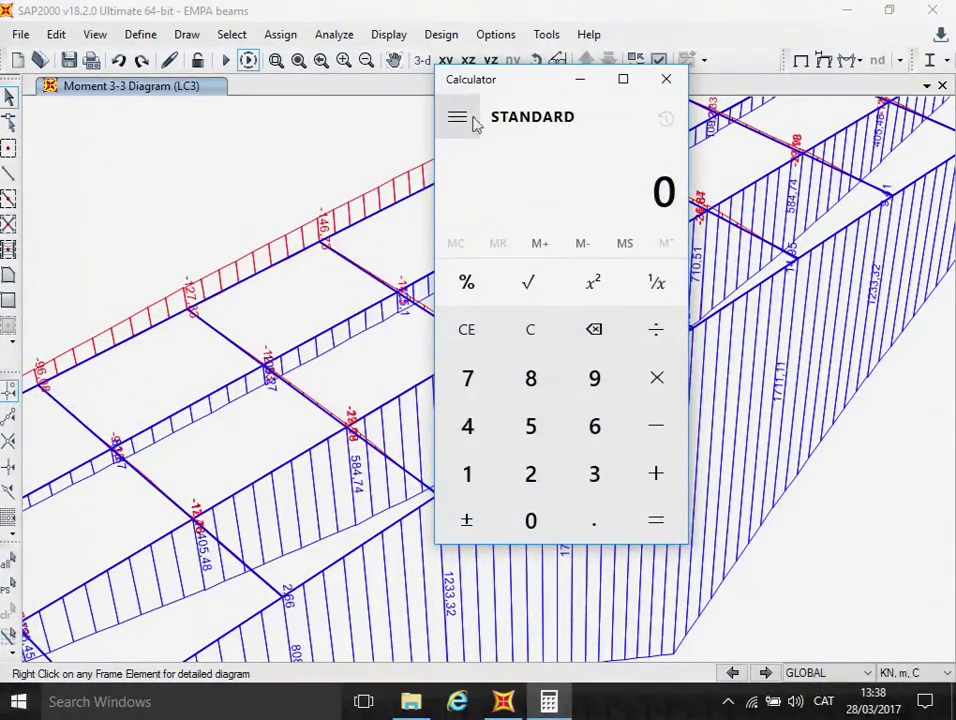
left_click_drag(480, 85, 143, 183)
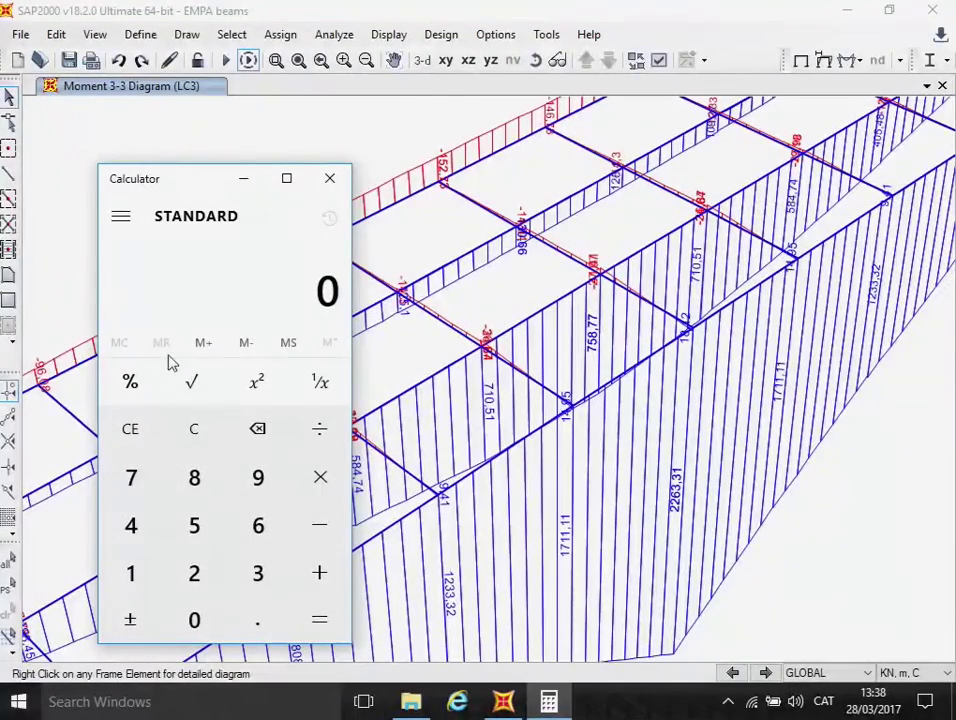
left_click(201, 578)
left_click(201, 578)
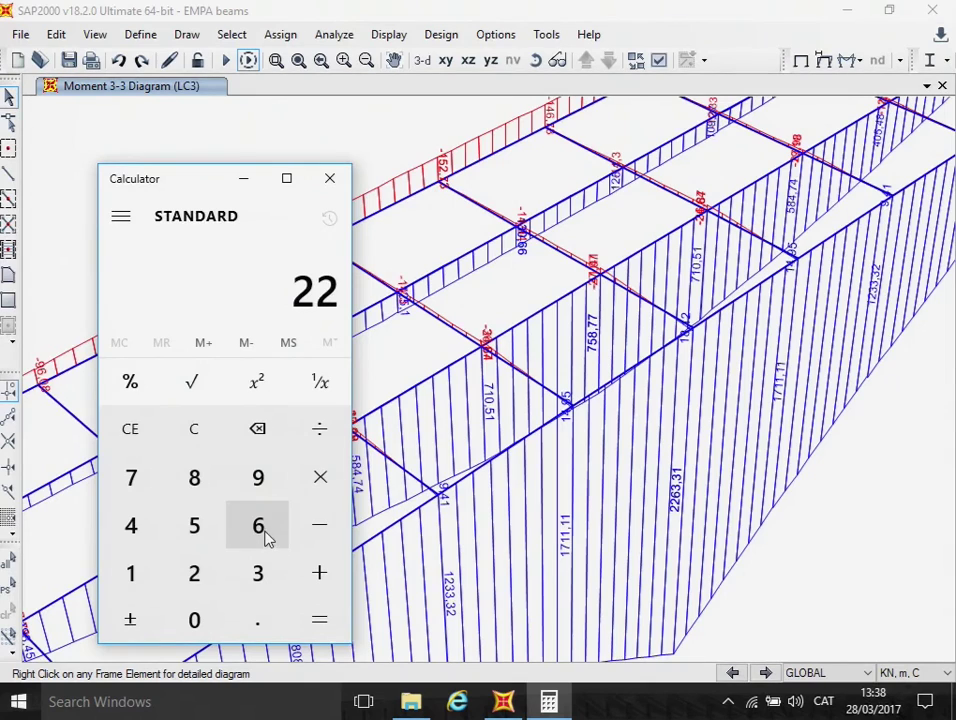
left_click(265, 537)
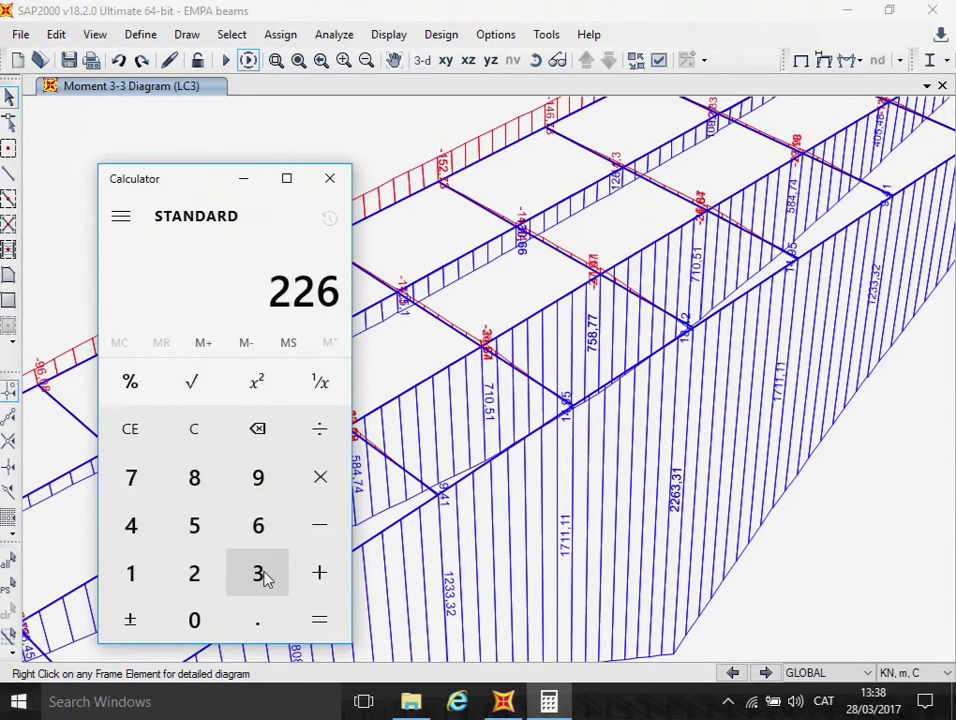
left_click(262, 577)
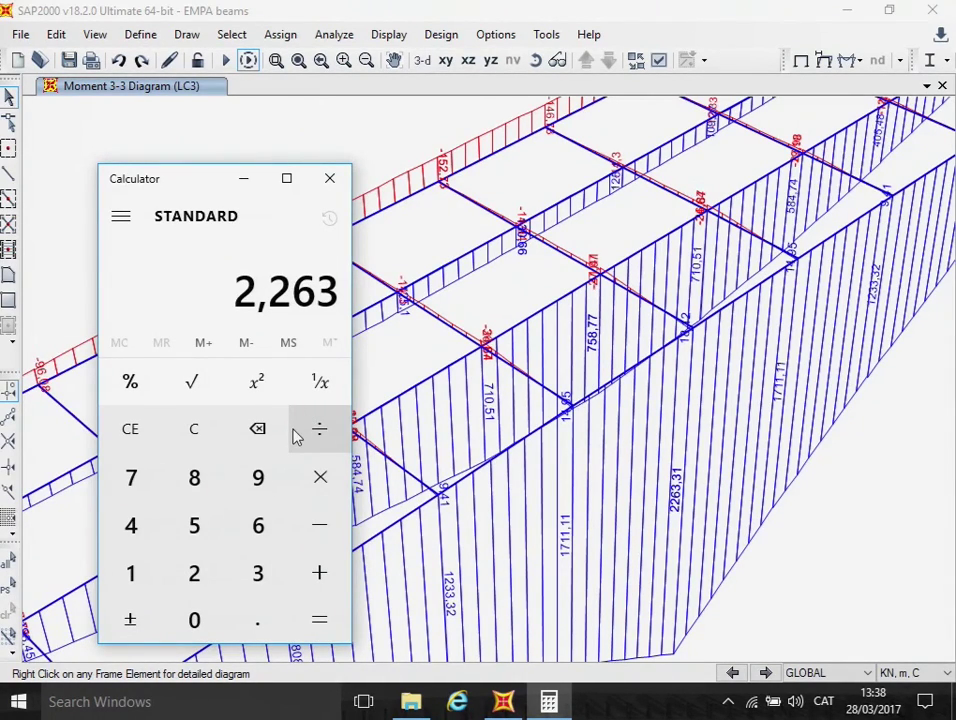
left_click(150, 432)
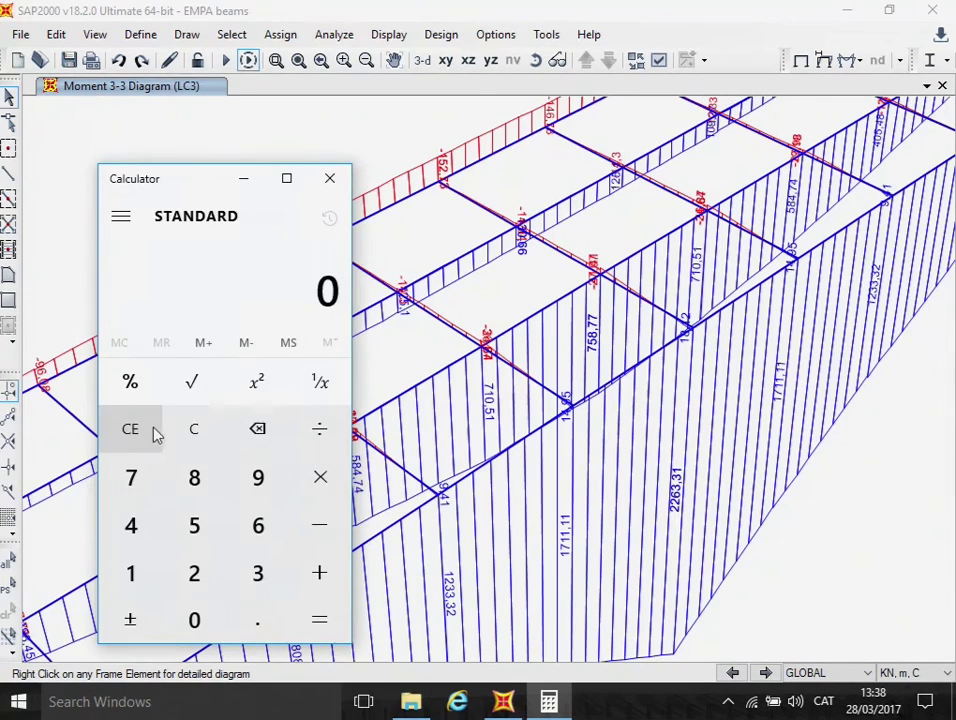
Add up the girders' three positive LC3 midspan moments in the calculator as 2263 + 759 + 130
left_click(201, 573)
left_click(200, 572)
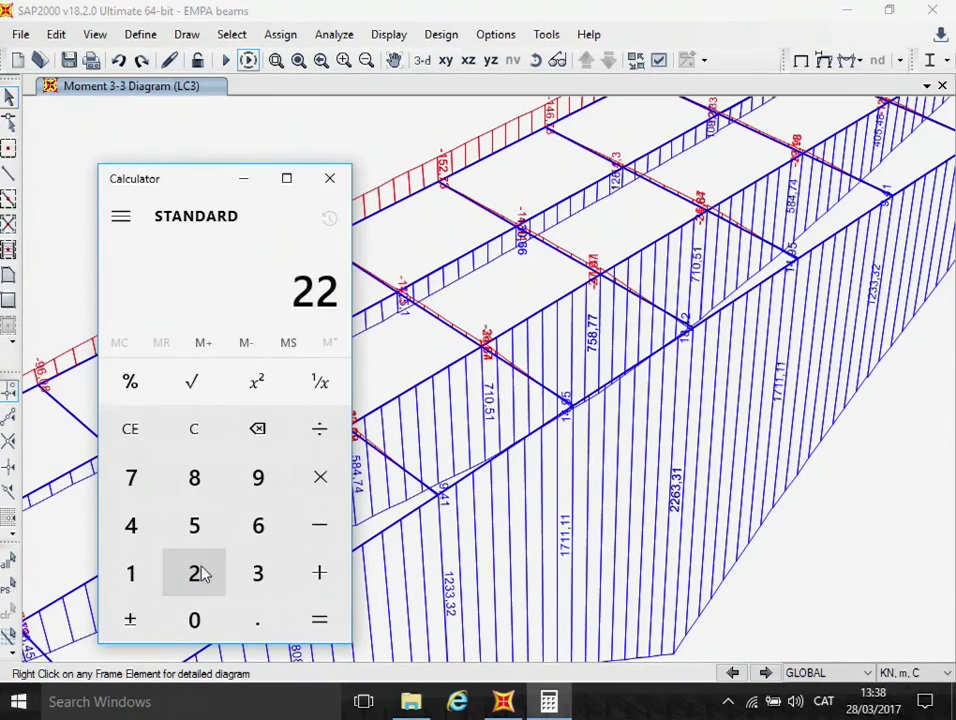
left_click(258, 526)
left_click(257, 578)
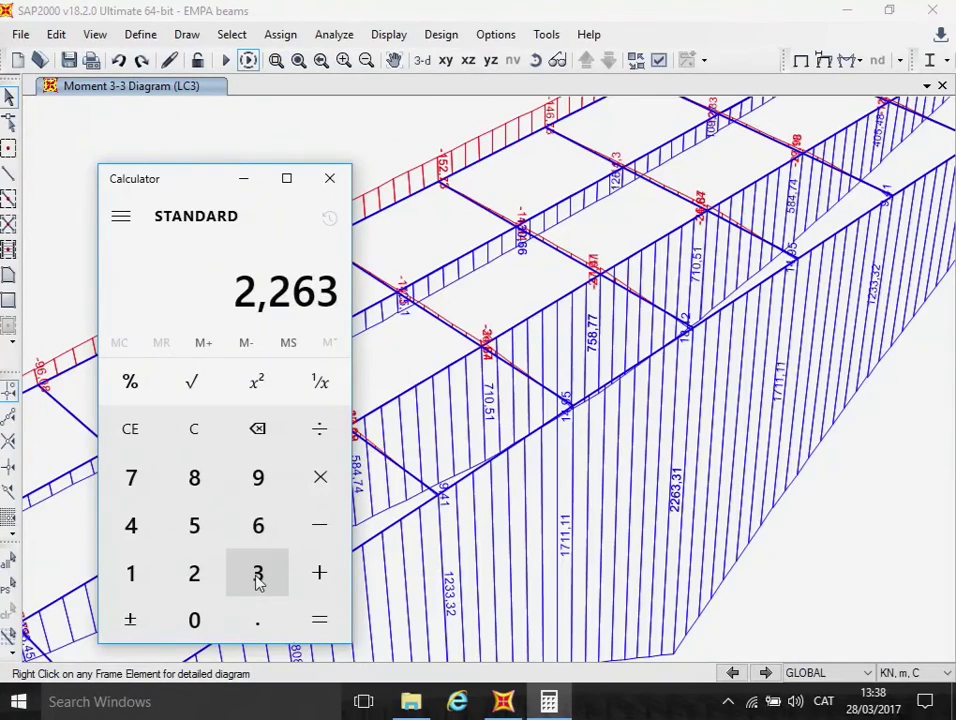
left_click(318, 574)
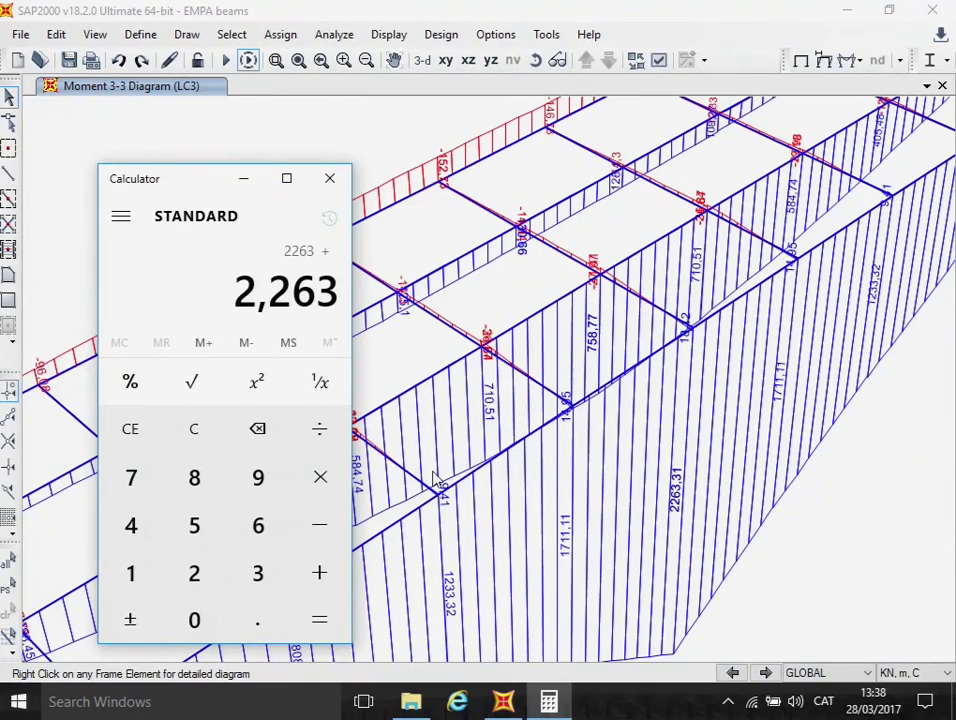
left_click(145, 481)
left_click(195, 523)
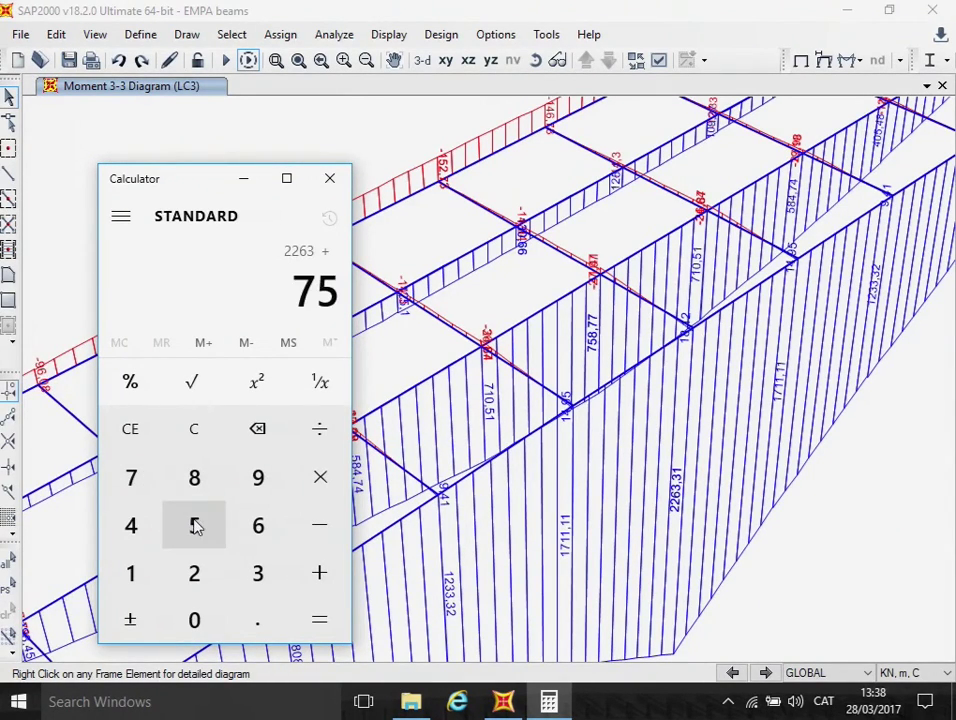
left_click(259, 476)
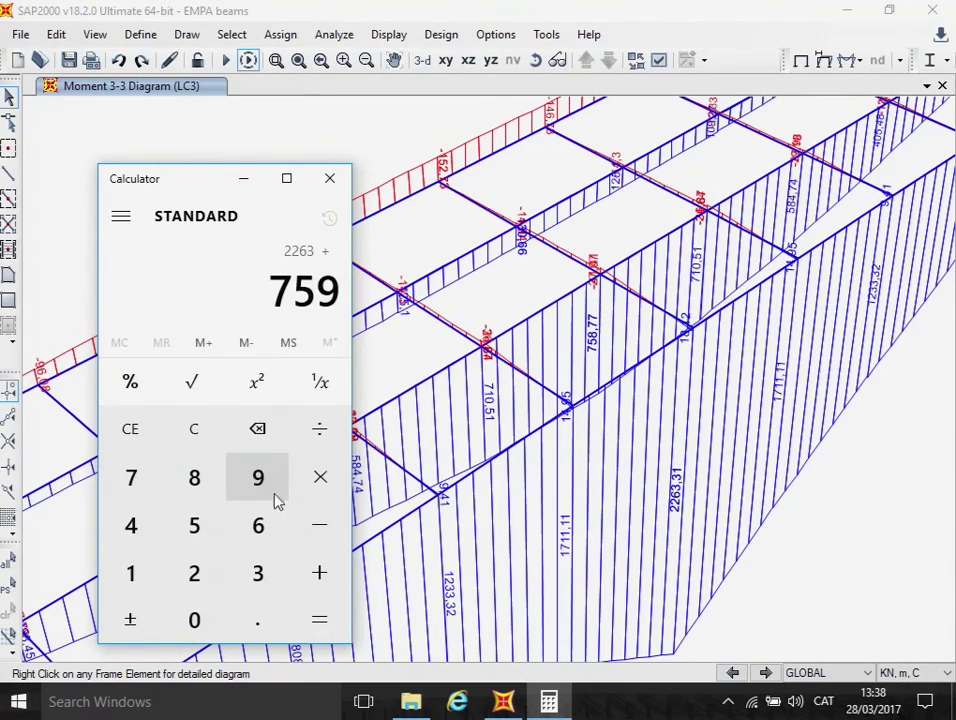
left_click(318, 574)
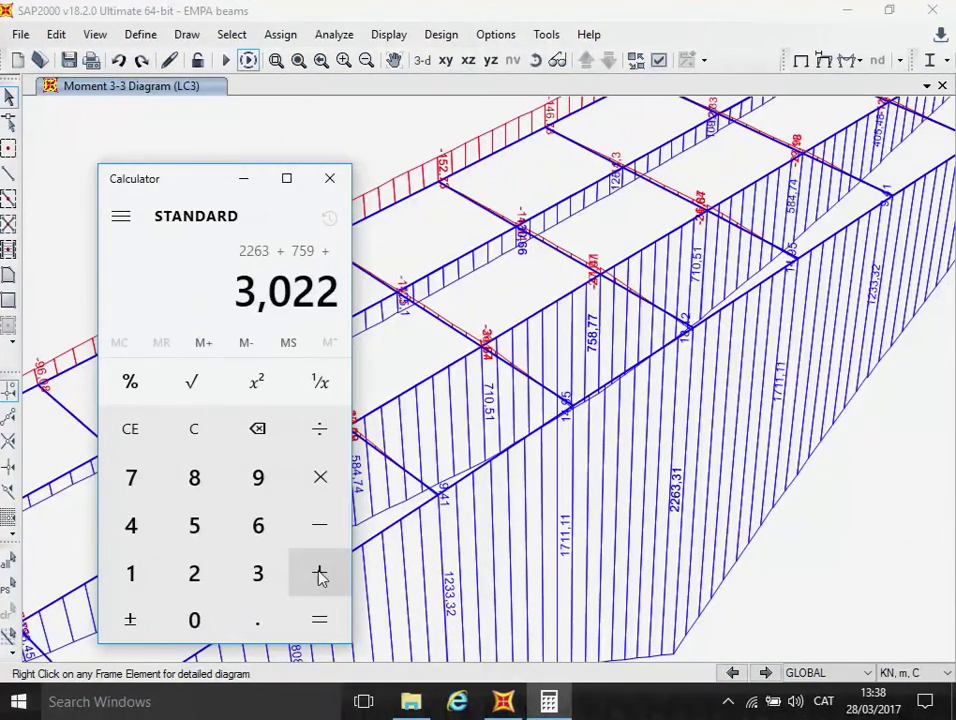
left_click(143, 574)
left_click(258, 584)
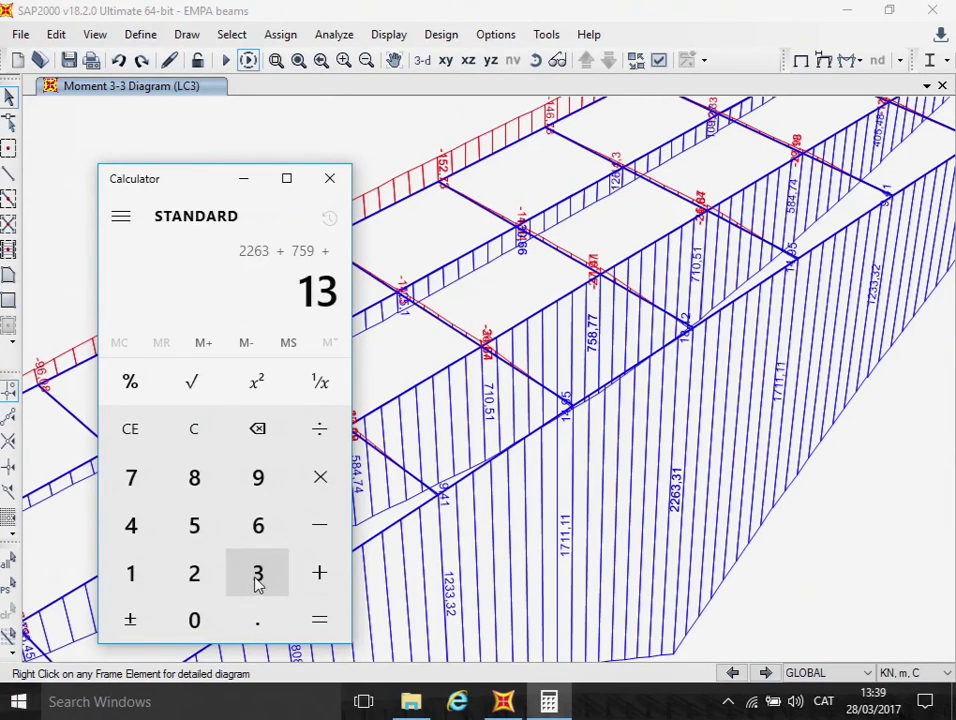
left_click(199, 624)
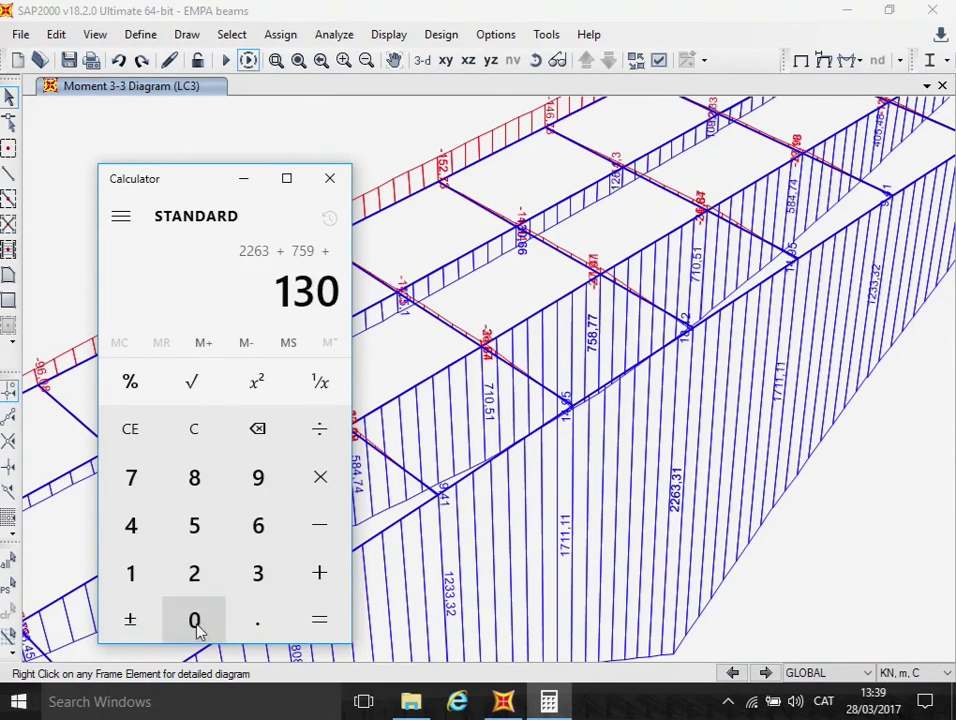
Subtract the unloaded edge girder's negative midspan moment, 152, from the sum and compute the total
left_click(318, 526)
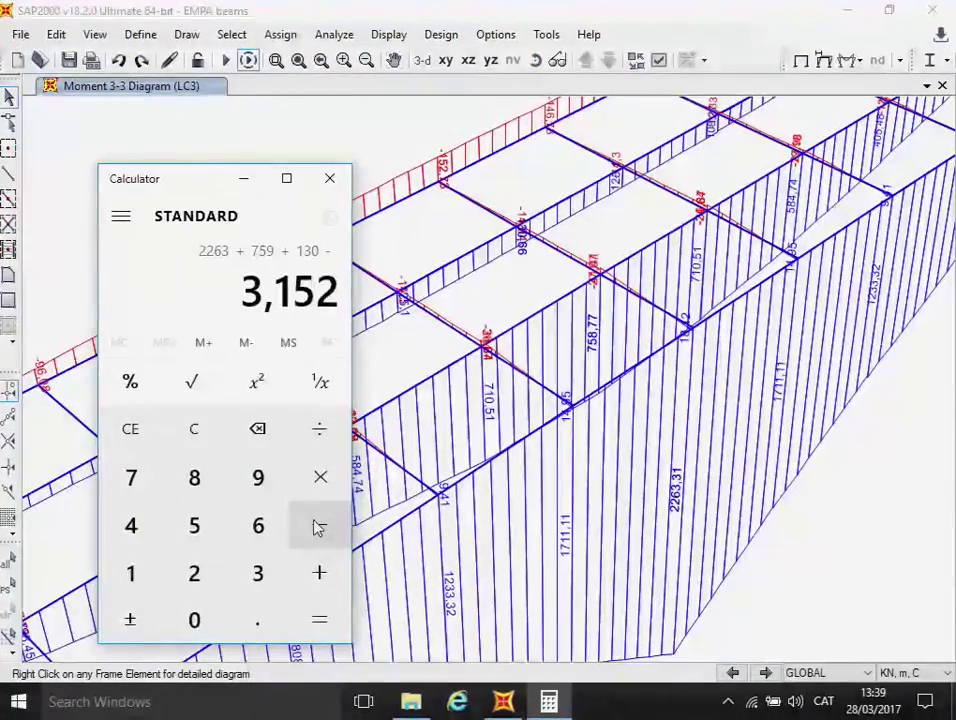
left_click(255, 520)
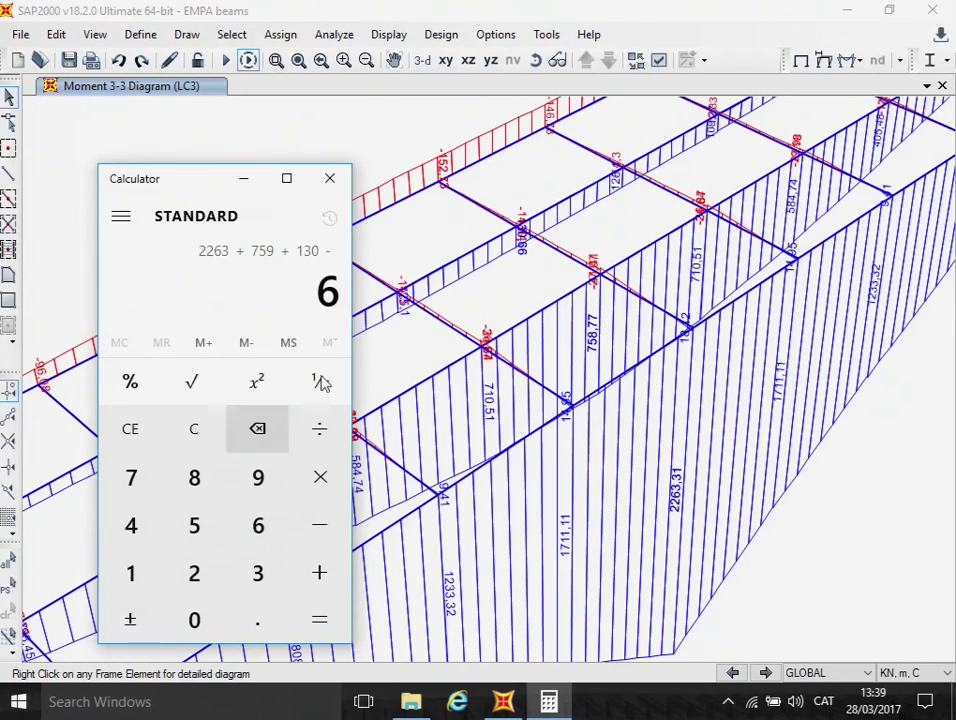
left_click(150, 434)
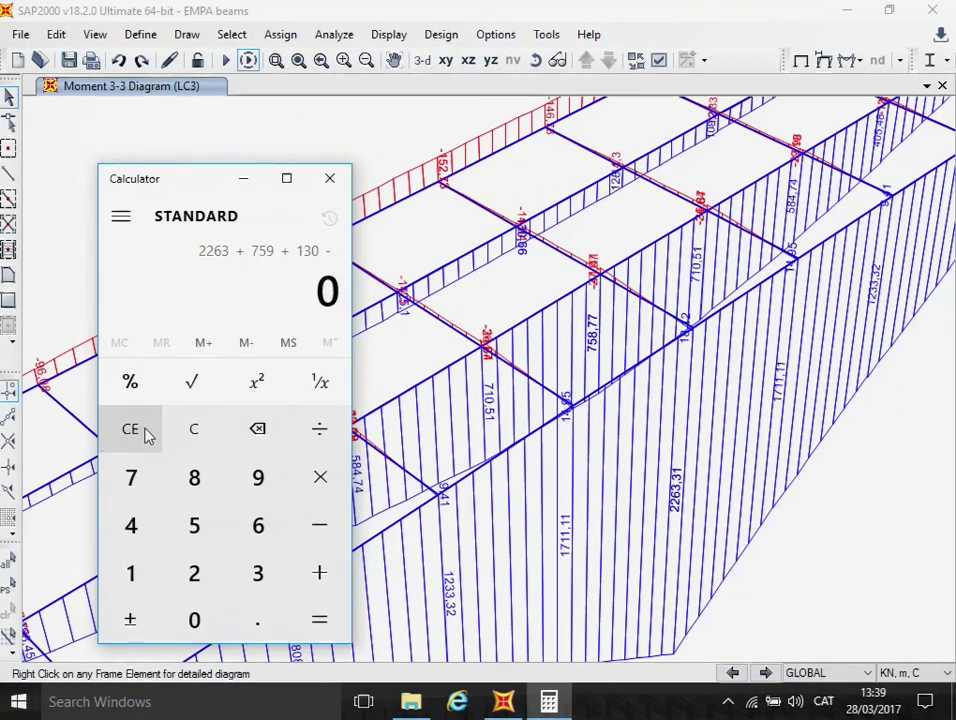
left_click(147, 575)
left_click(192, 527)
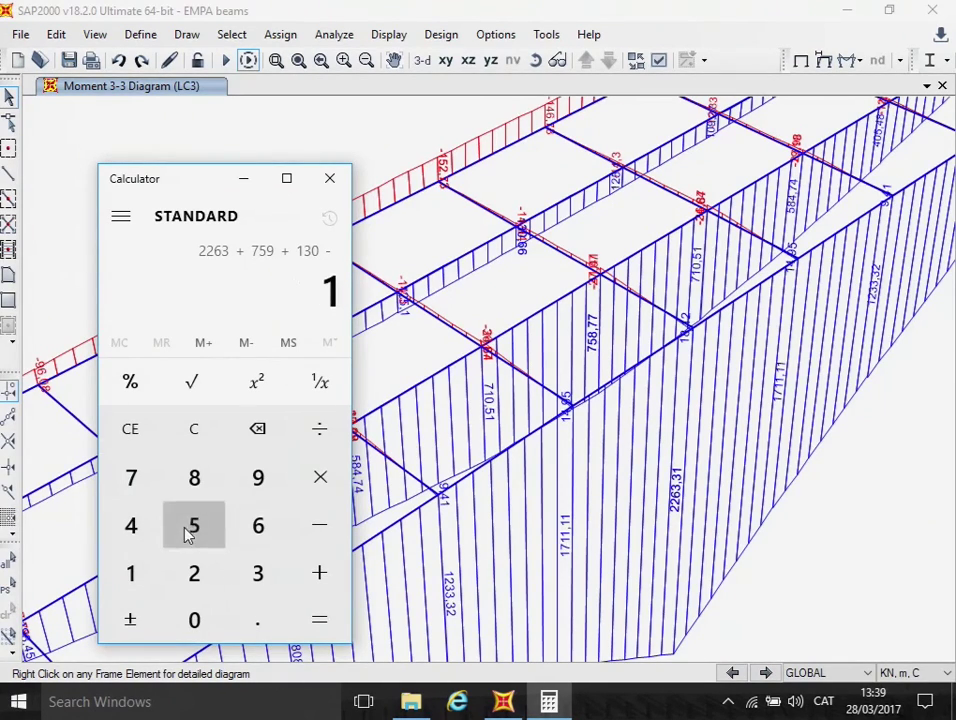
left_click(203, 578)
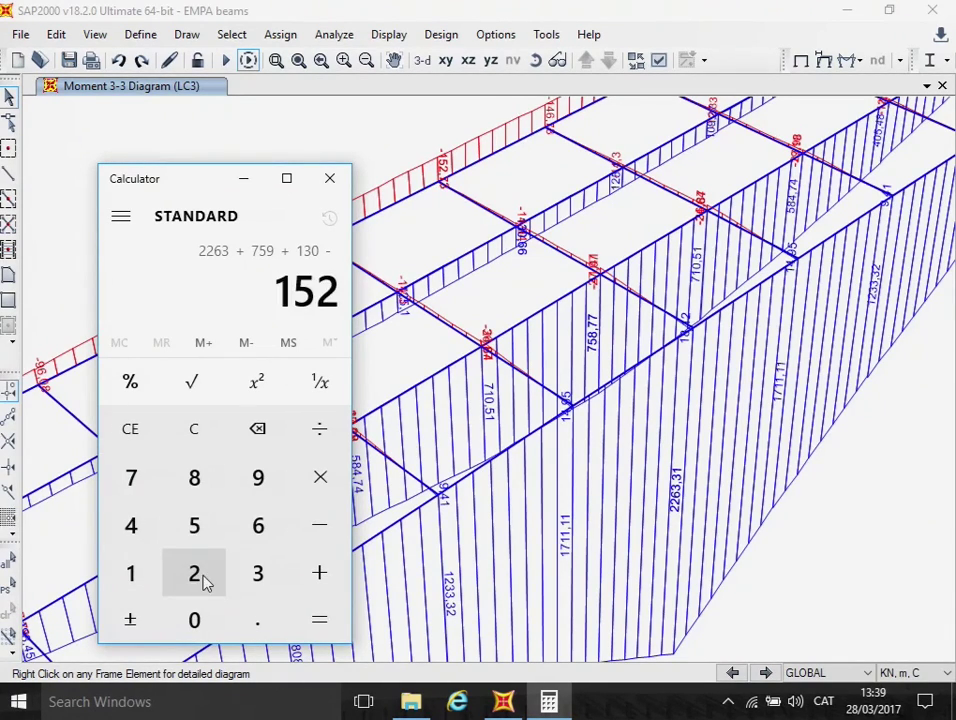
left_click(322, 626)
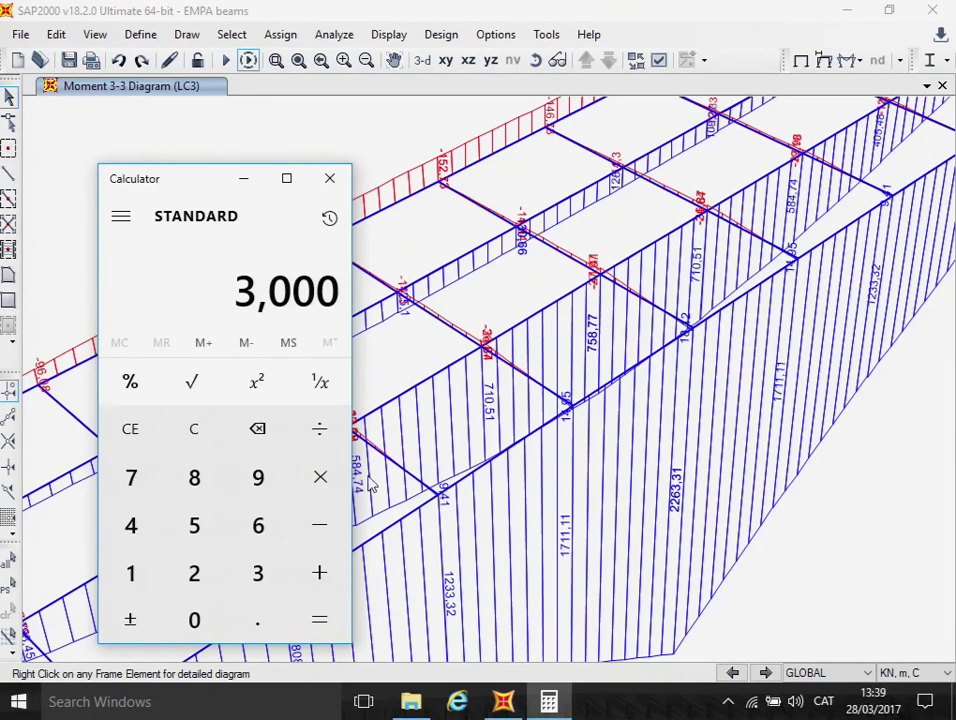
Put the calculator away and redisplay the whole model's LC3 Moment 3-3 diagram in SAP2000 as a filled diagram
left_click(247, 185)
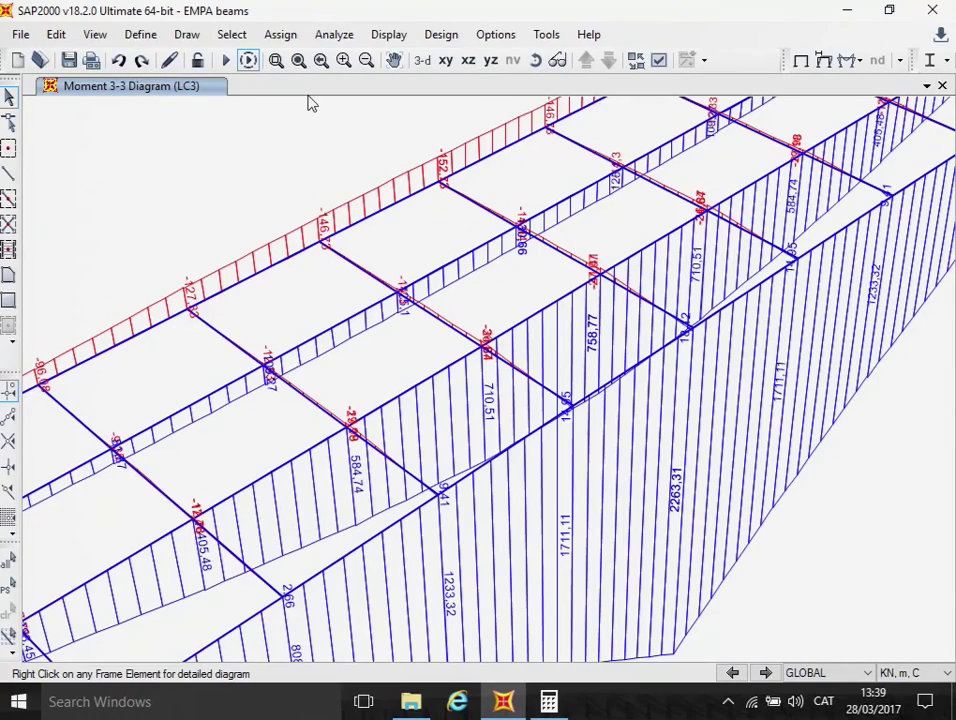
left_click(298, 60)
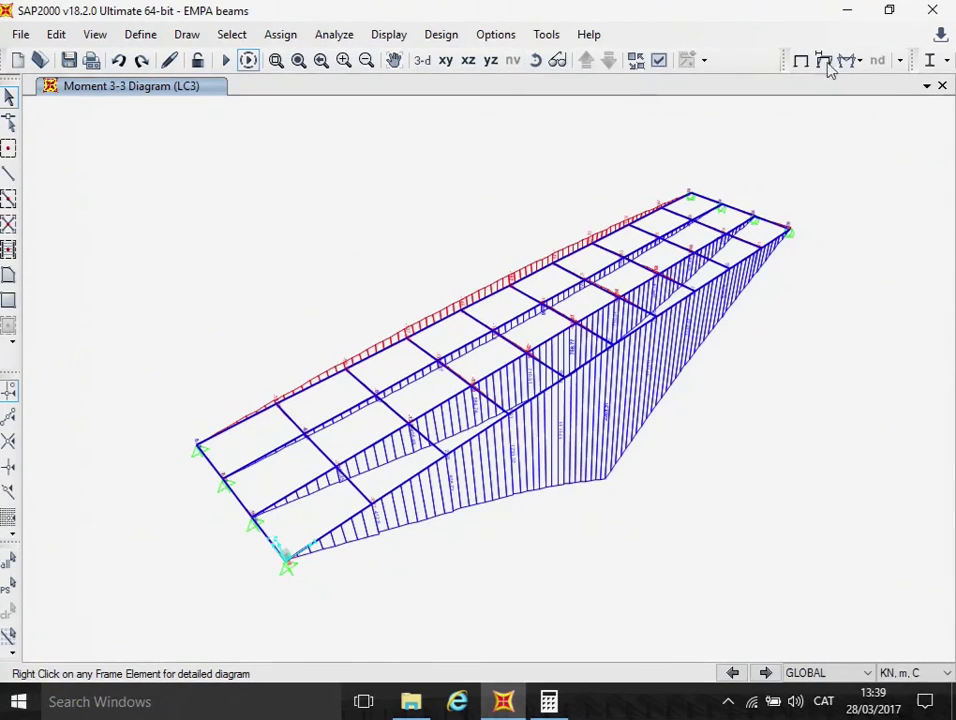
left_click(860, 62)
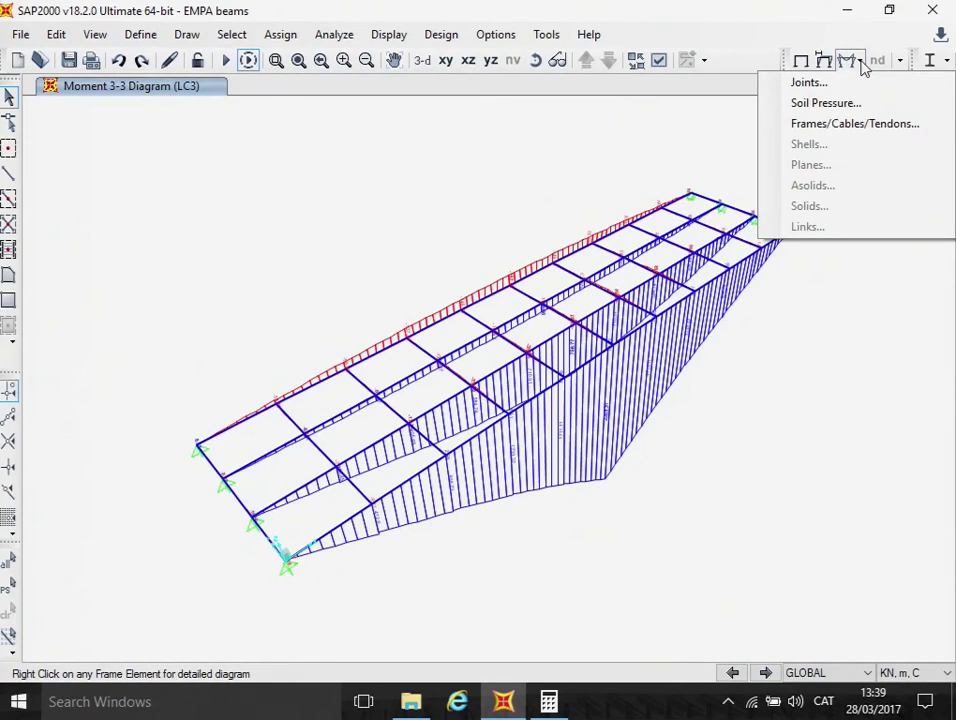
left_click(831, 126)
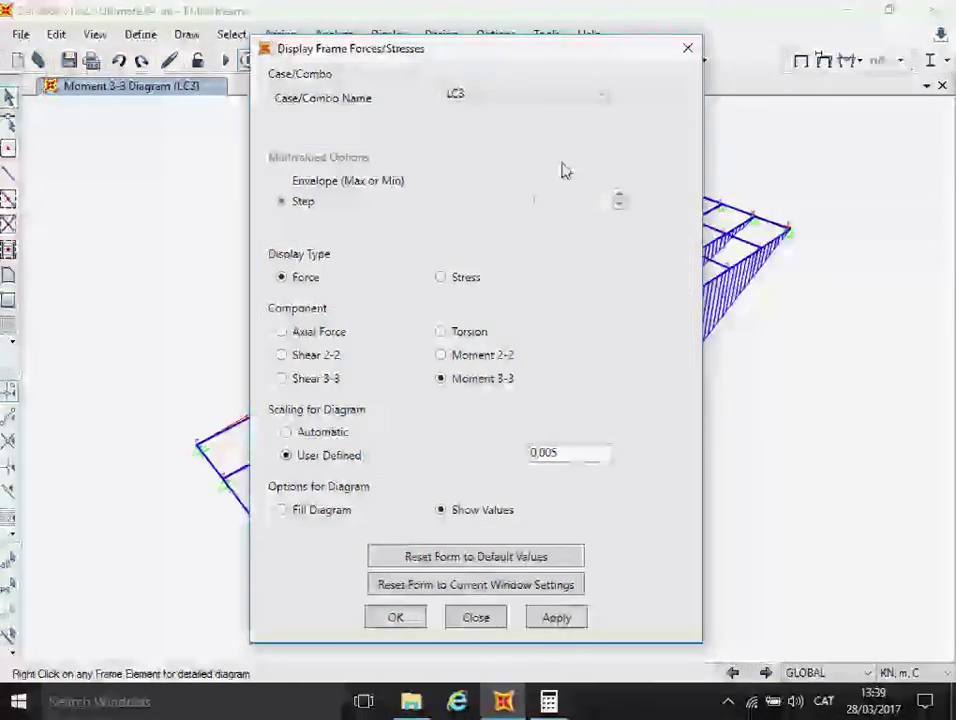
left_click(283, 511)
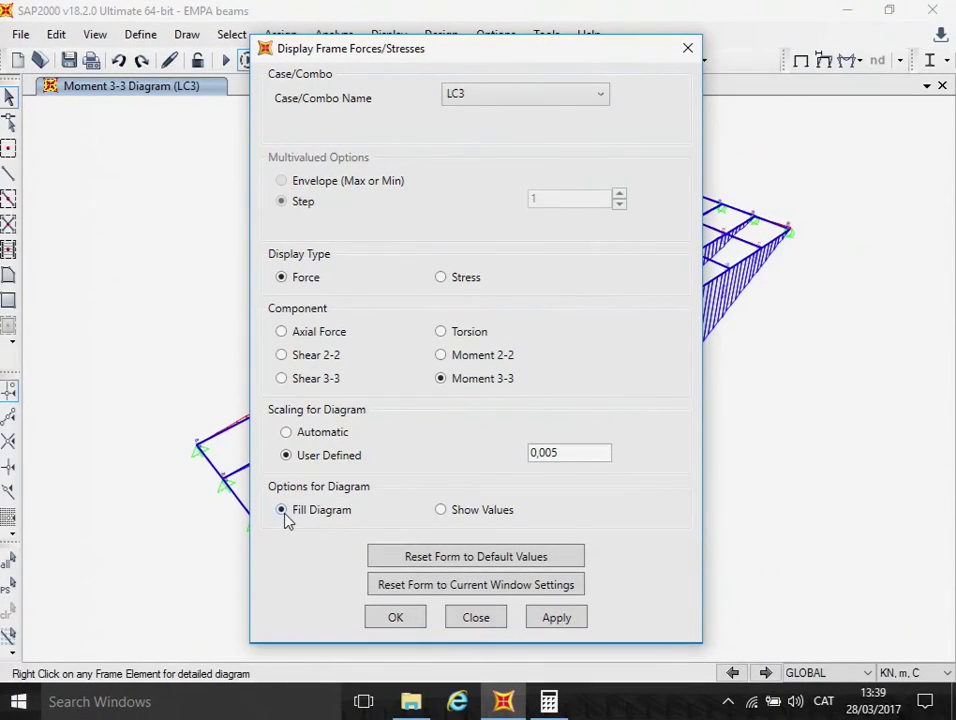
left_click(396, 619)
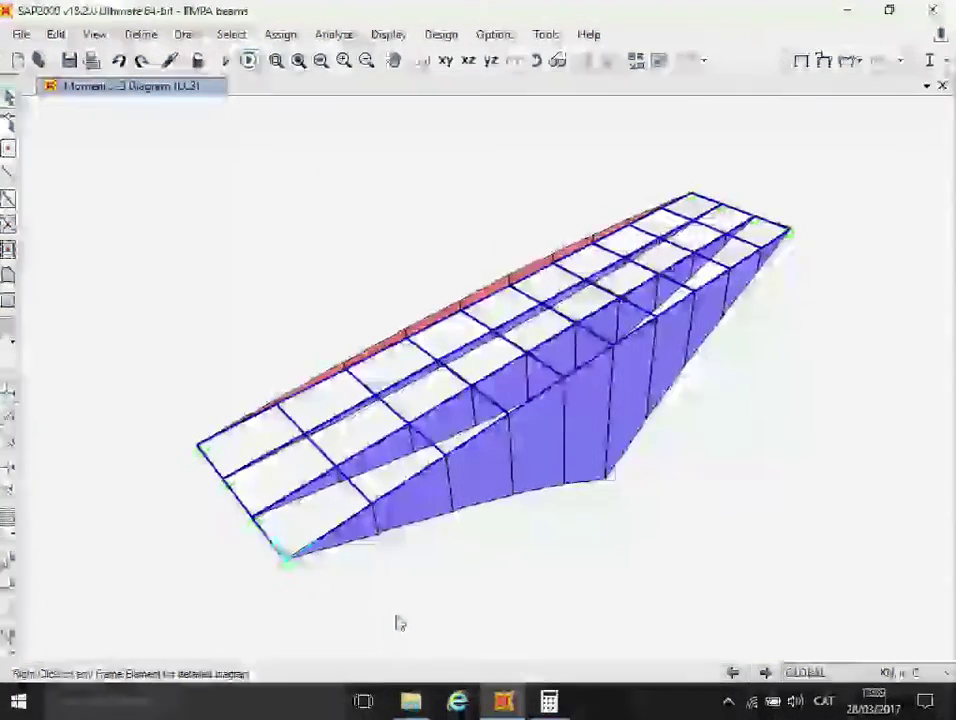
Change the displayed frame force component for LC3 to Shear 2-2, keeping the filled diagram option
left_click(859, 61)
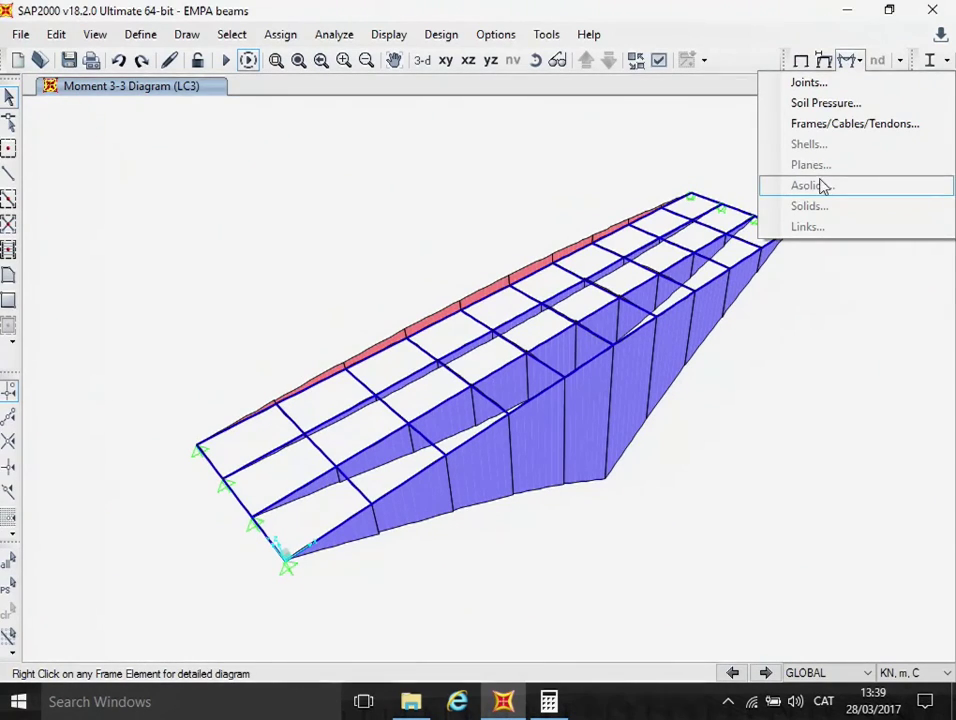
left_click(812, 125)
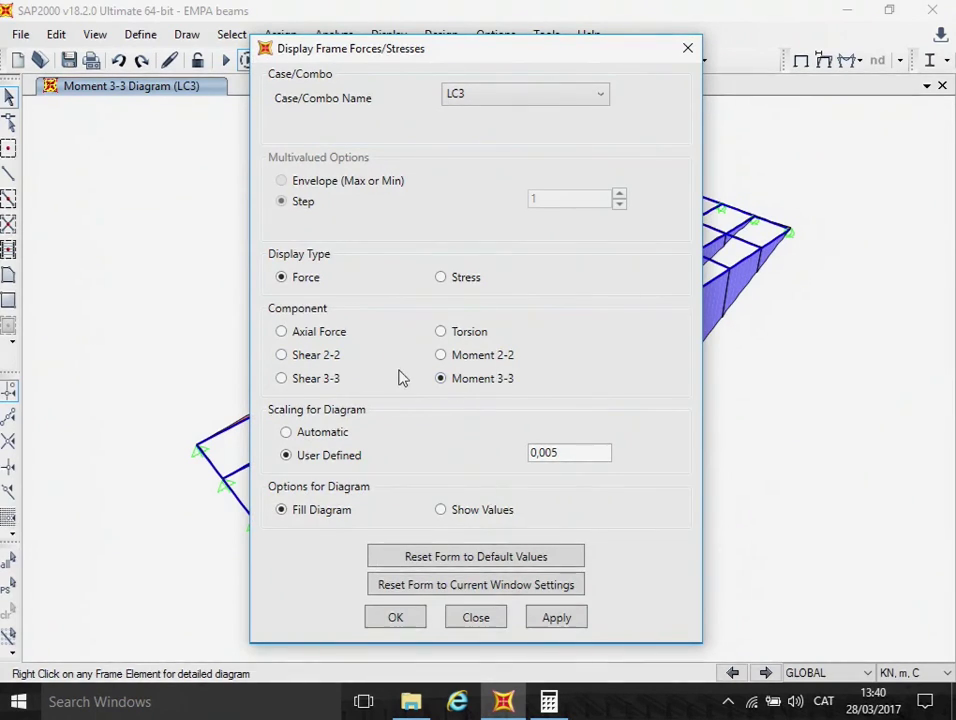
left_click(291, 358)
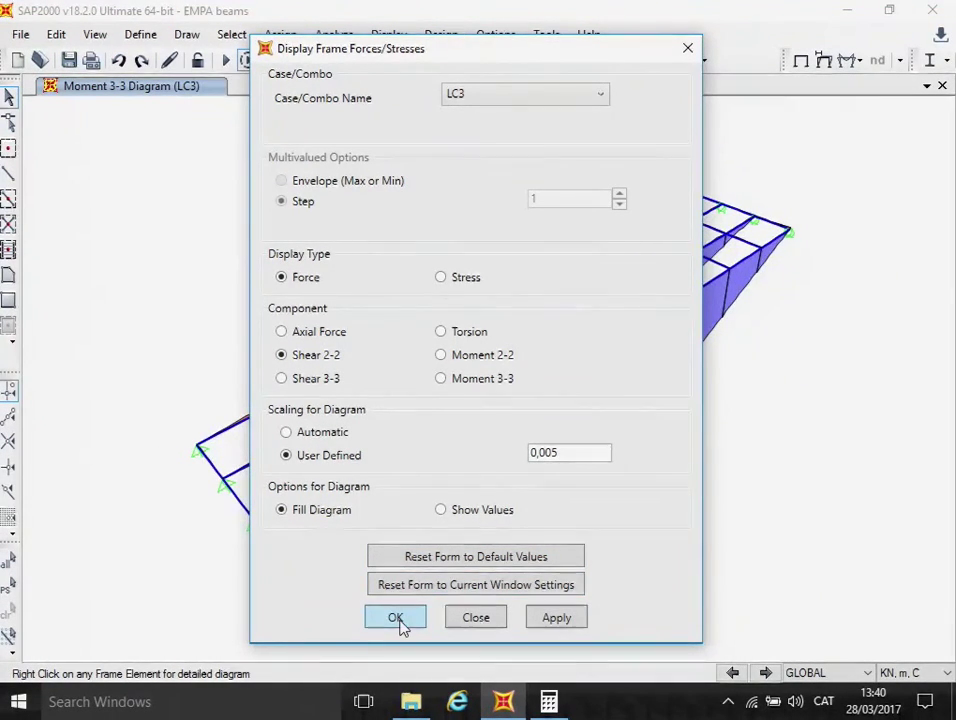
left_click(397, 617)
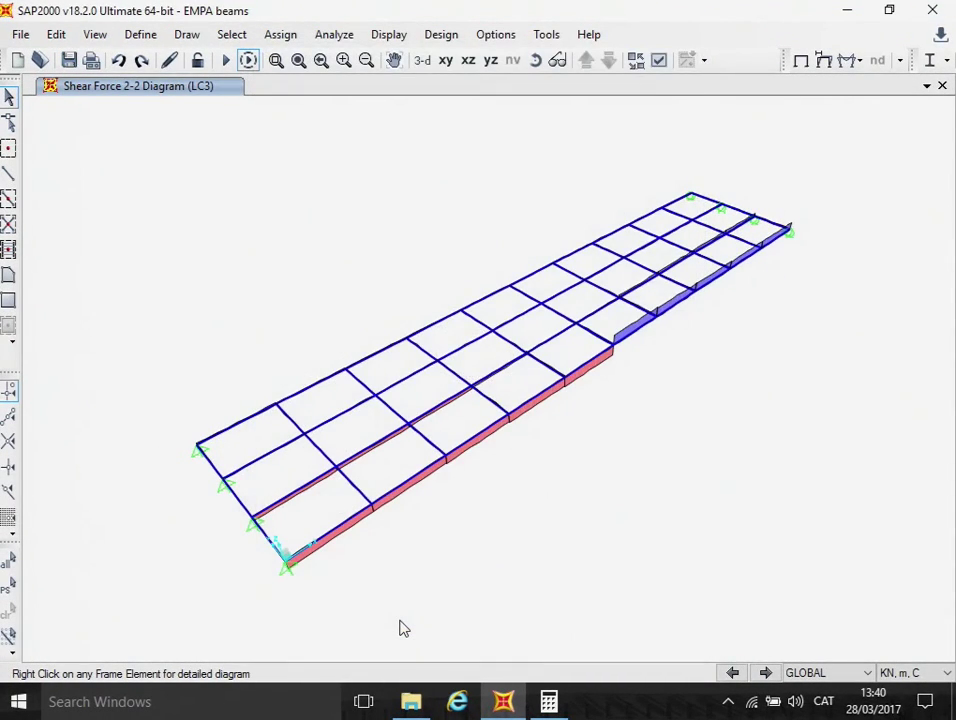
Redisplay the LC3 Shear 2-2 diagram with a user-defined scale factor of 0,05 and examine the shear in the loaded girder and cross beams
left_click(857, 64)
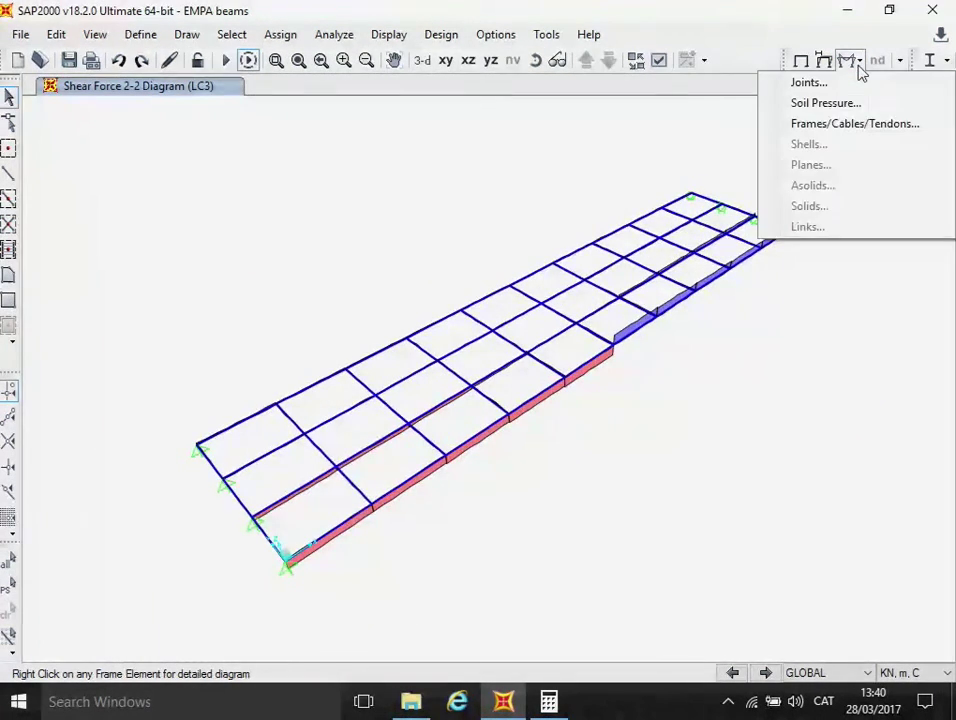
left_click(833, 128)
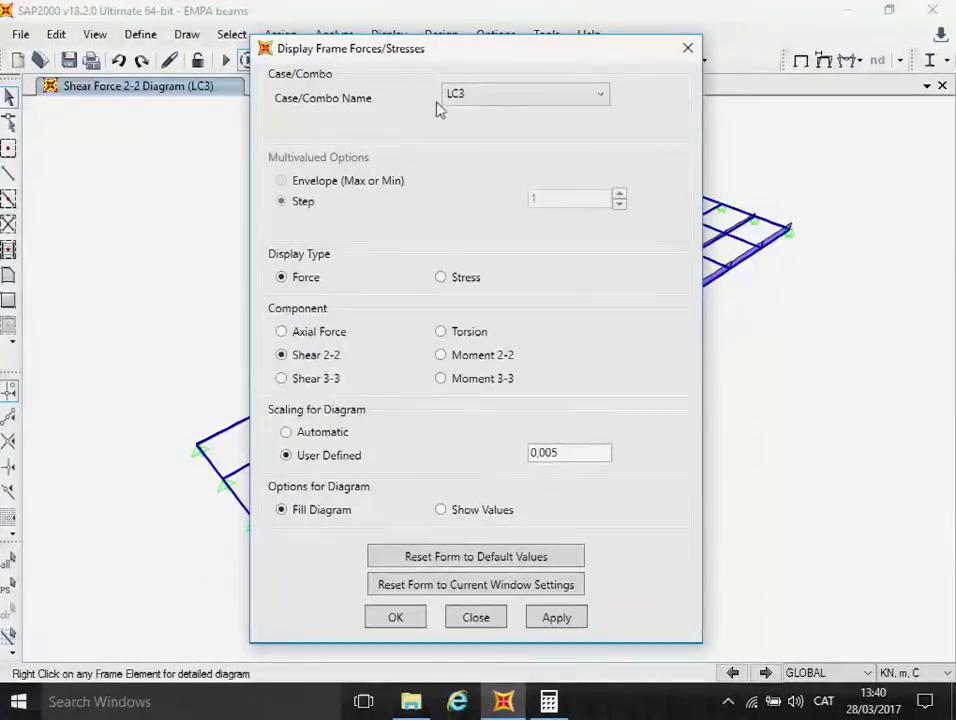
left_click_drag(524, 55, 518, 106)
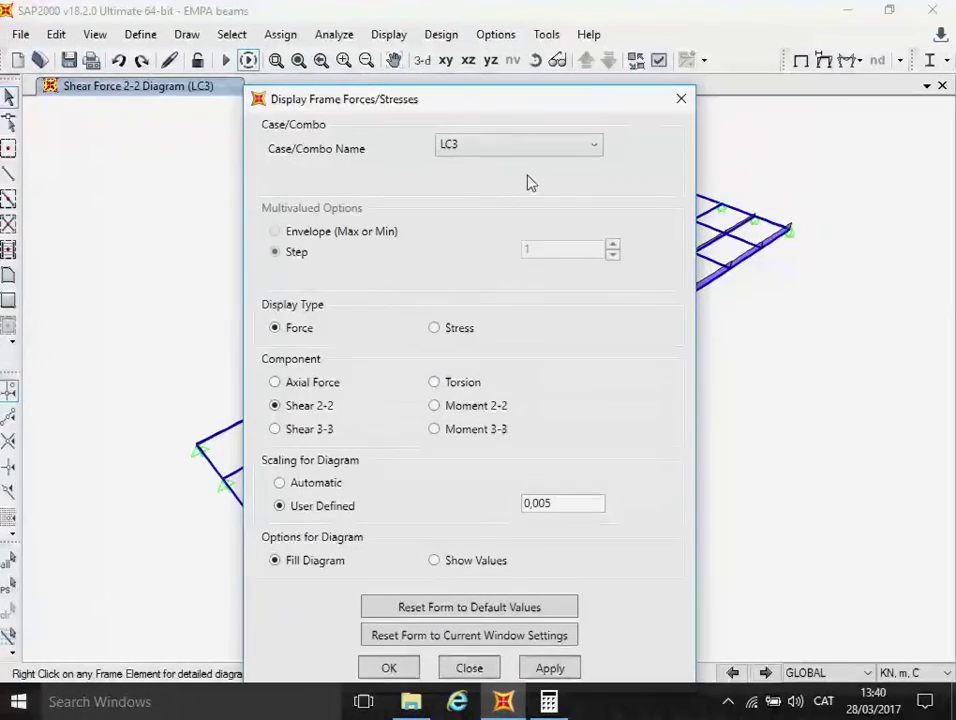
double_click(546, 507)
left_click(546, 507)
key("BackSpace")
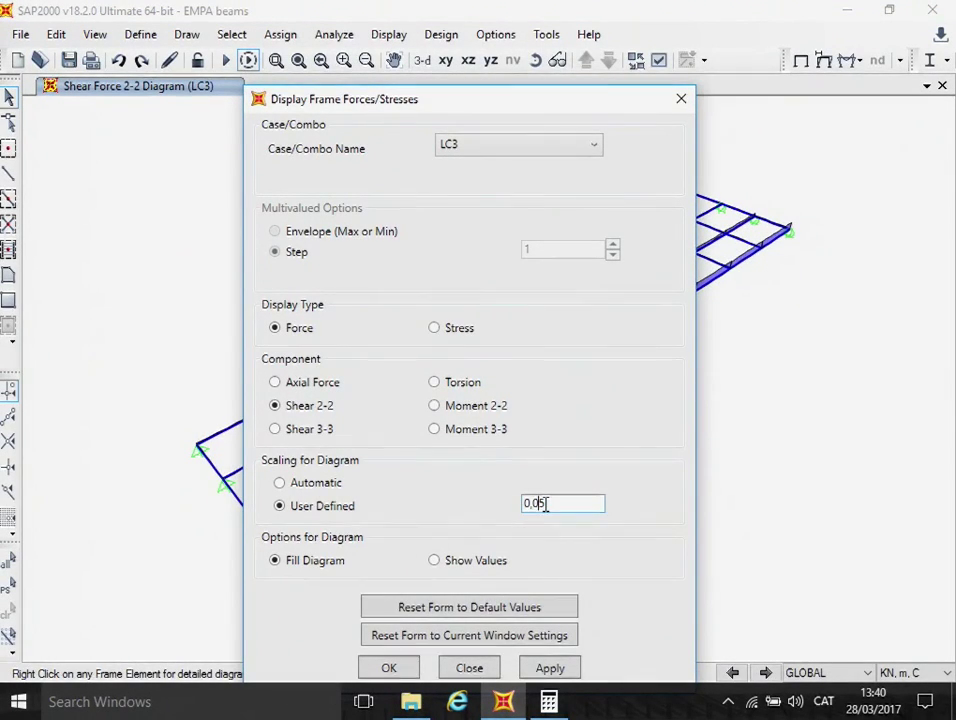
left_click(411, 665)
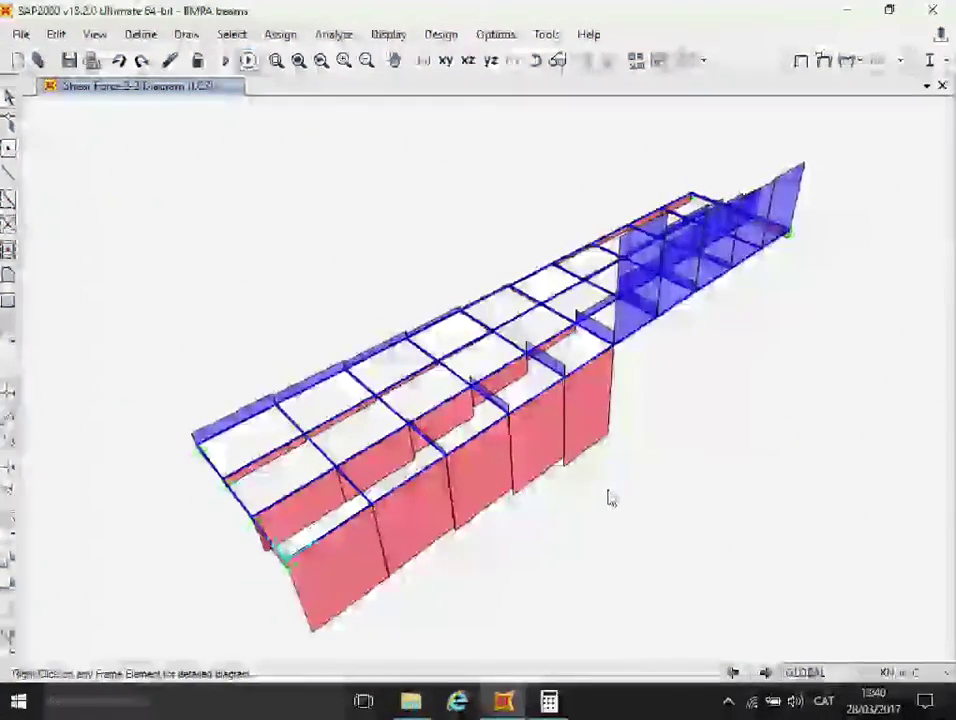
mouse_move(612, 299)
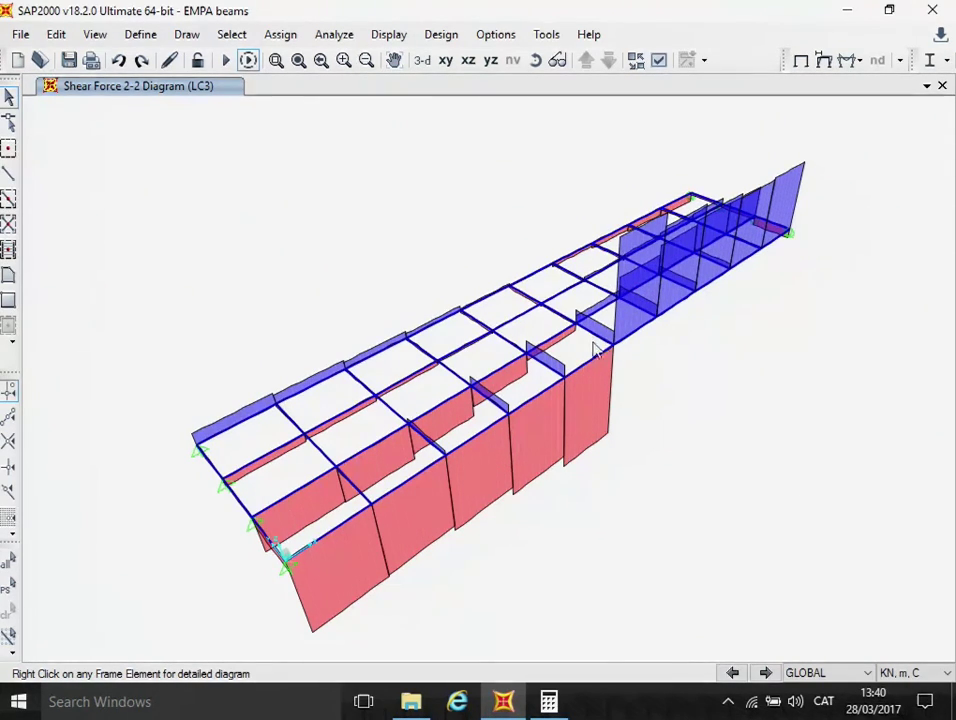
mouse_move(576, 334)
mouse_move(470, 398)
mouse_move(620, 341)
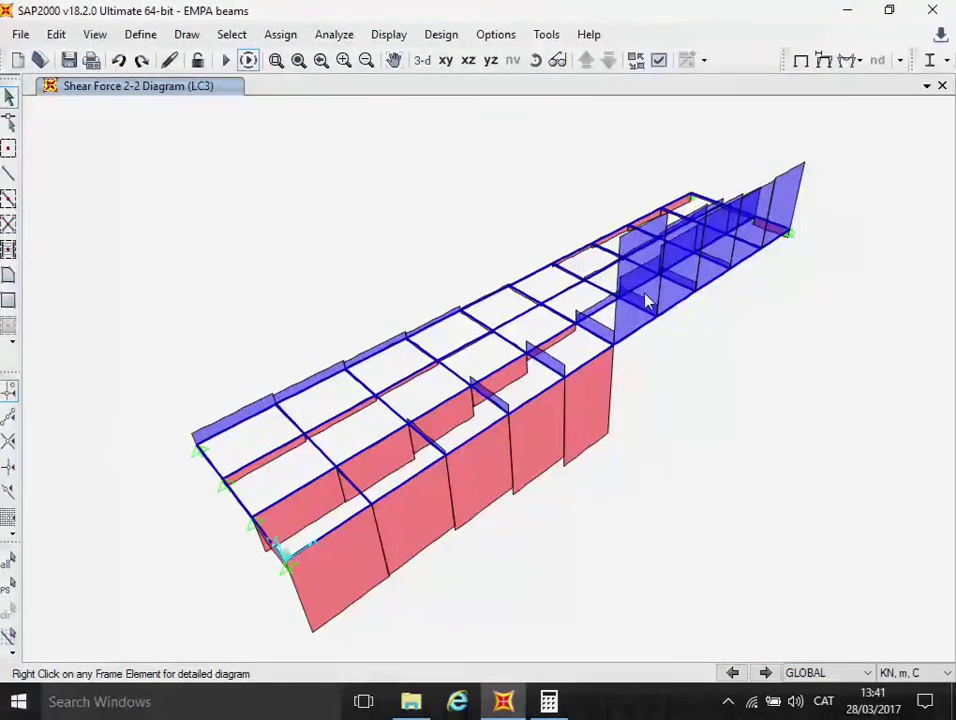
mouse_move(600, 363)
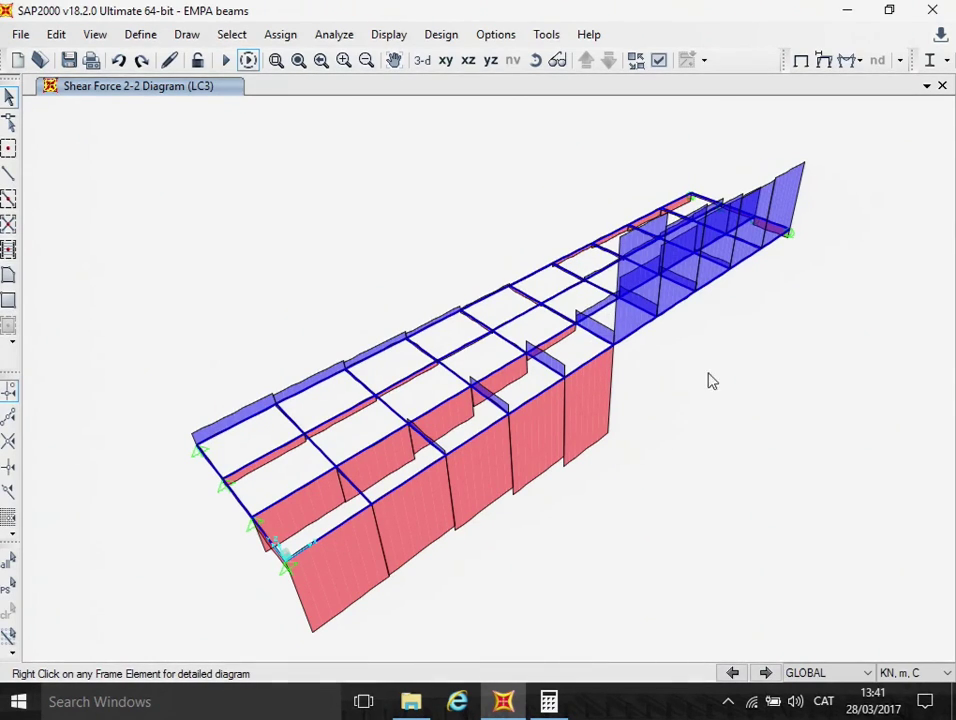
Display the filled LC3 Torsion diagram and inspect the torsion along the loaded edge girder, including near its first cross beam
left_click(859, 62)
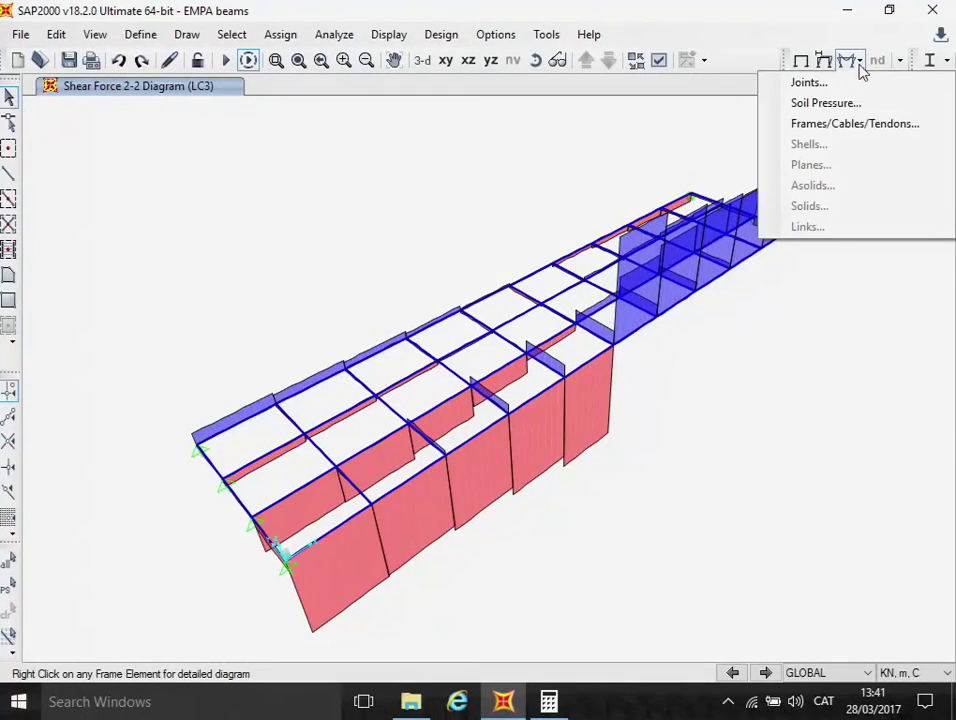
left_click(822, 124)
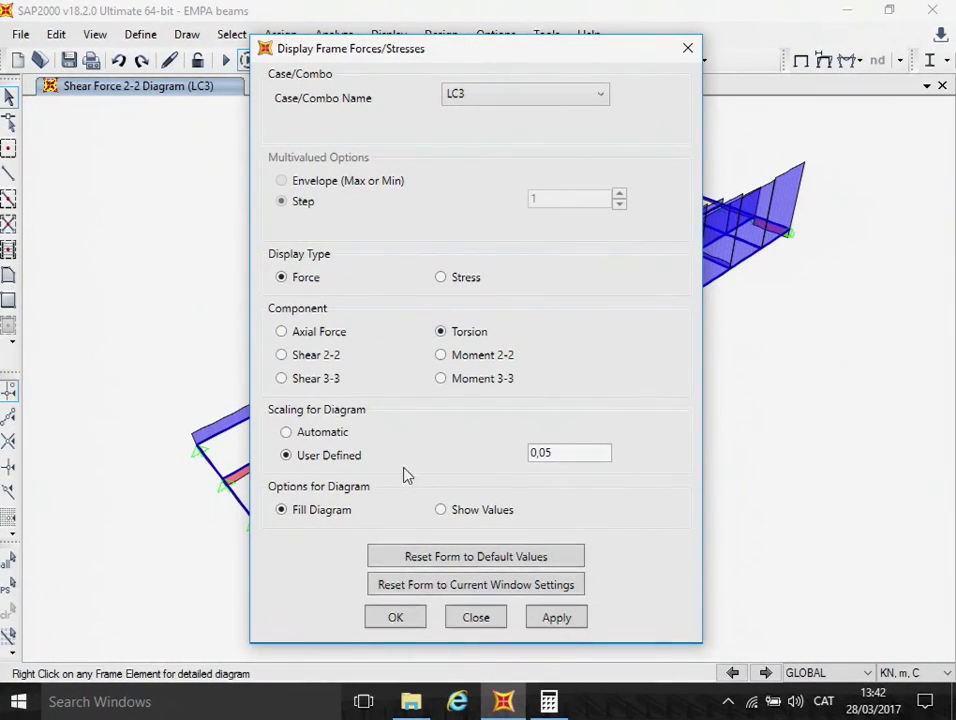
left_click(399, 620)
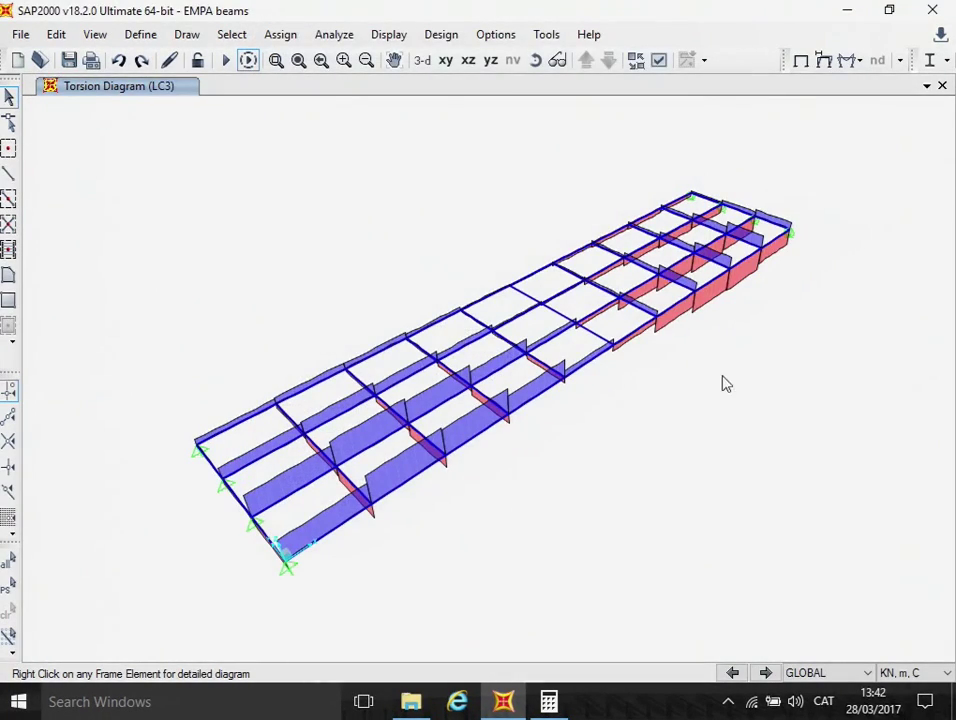
mouse_move(598, 366)
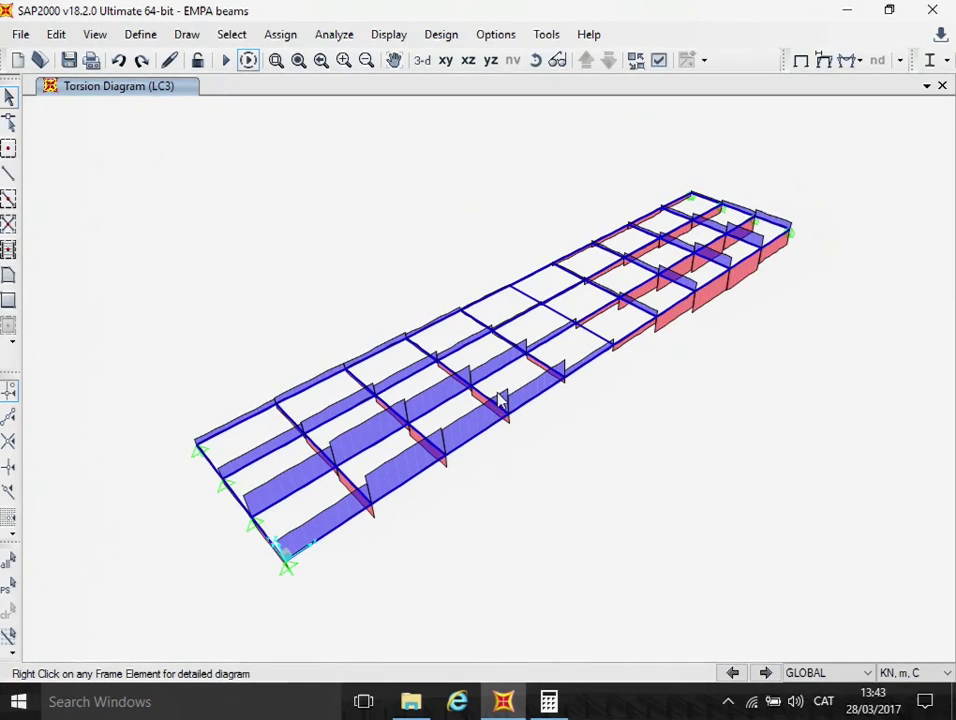
mouse_move(360, 525)
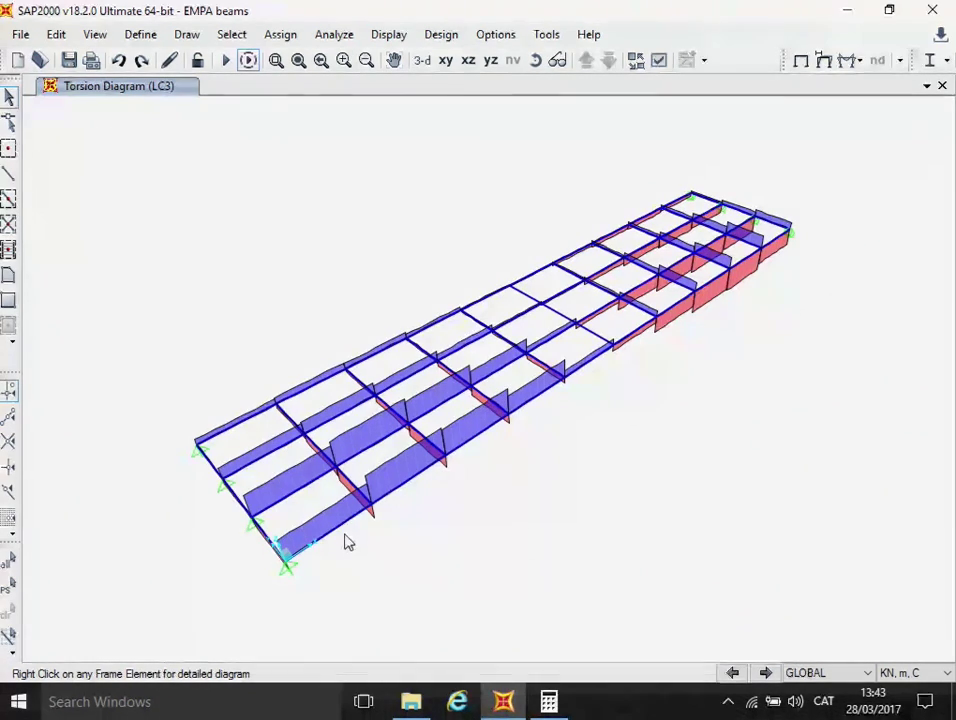
mouse_move(384, 501)
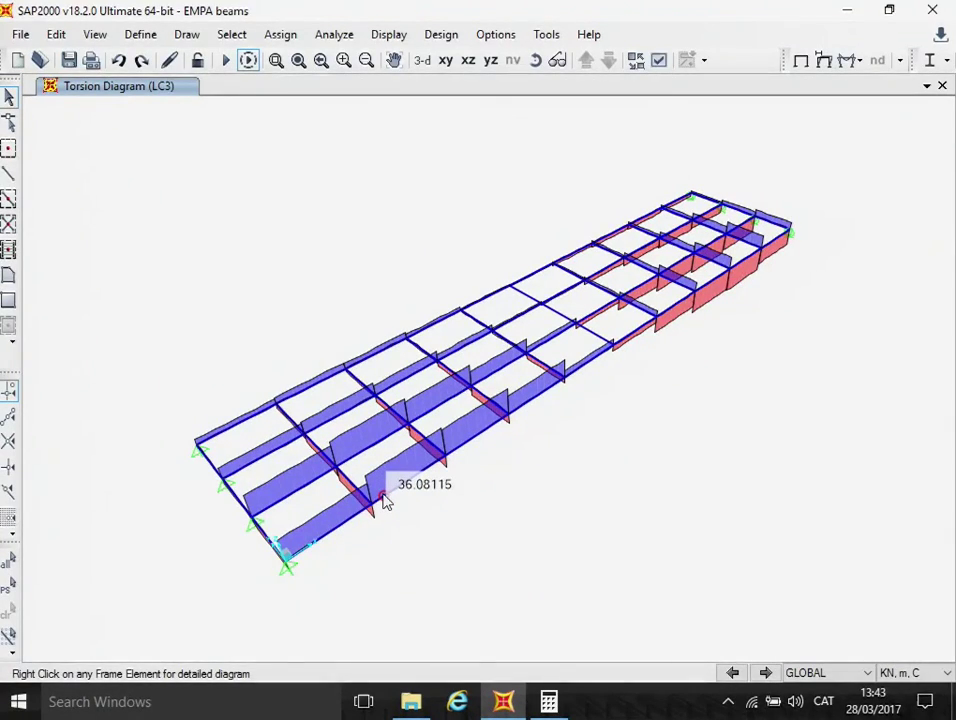